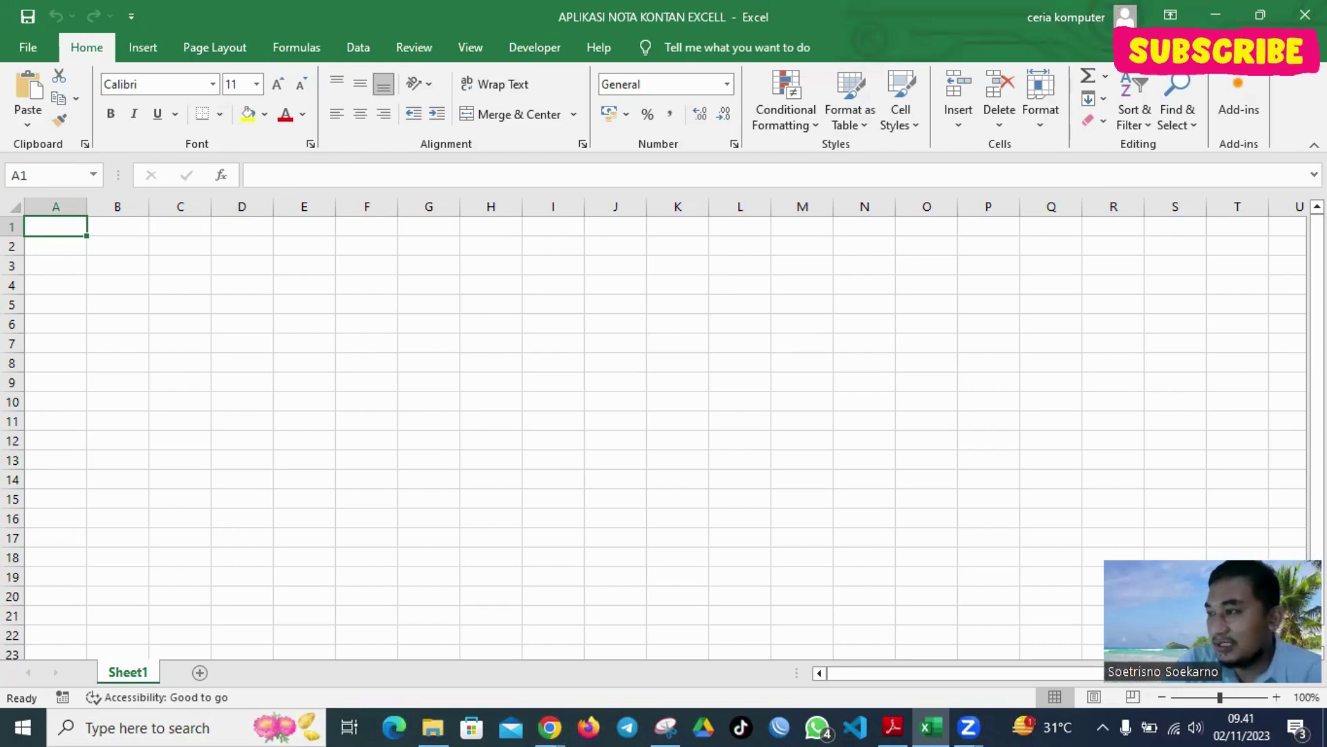
# Rename the Sheet1 worksheet tab to BARANG
pyautogui.doubleClick(129, 672)
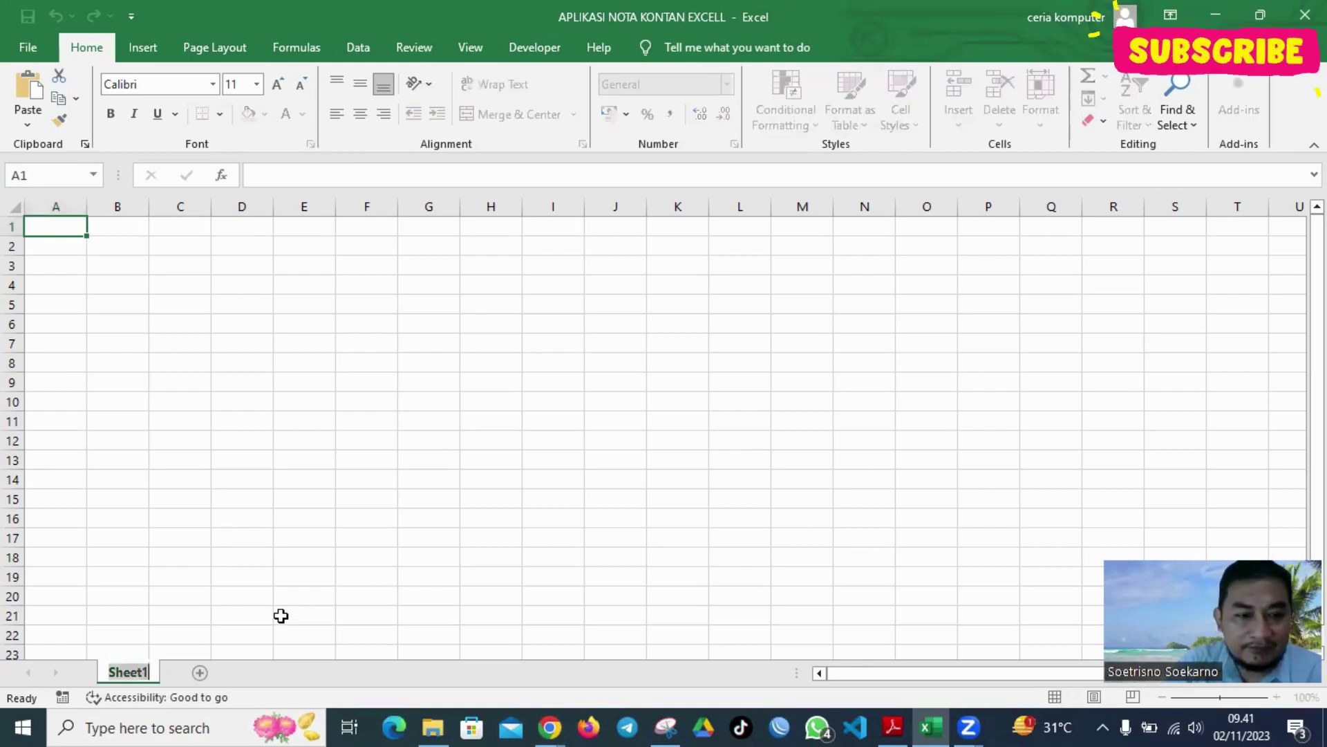
pyautogui.write('BARANG')
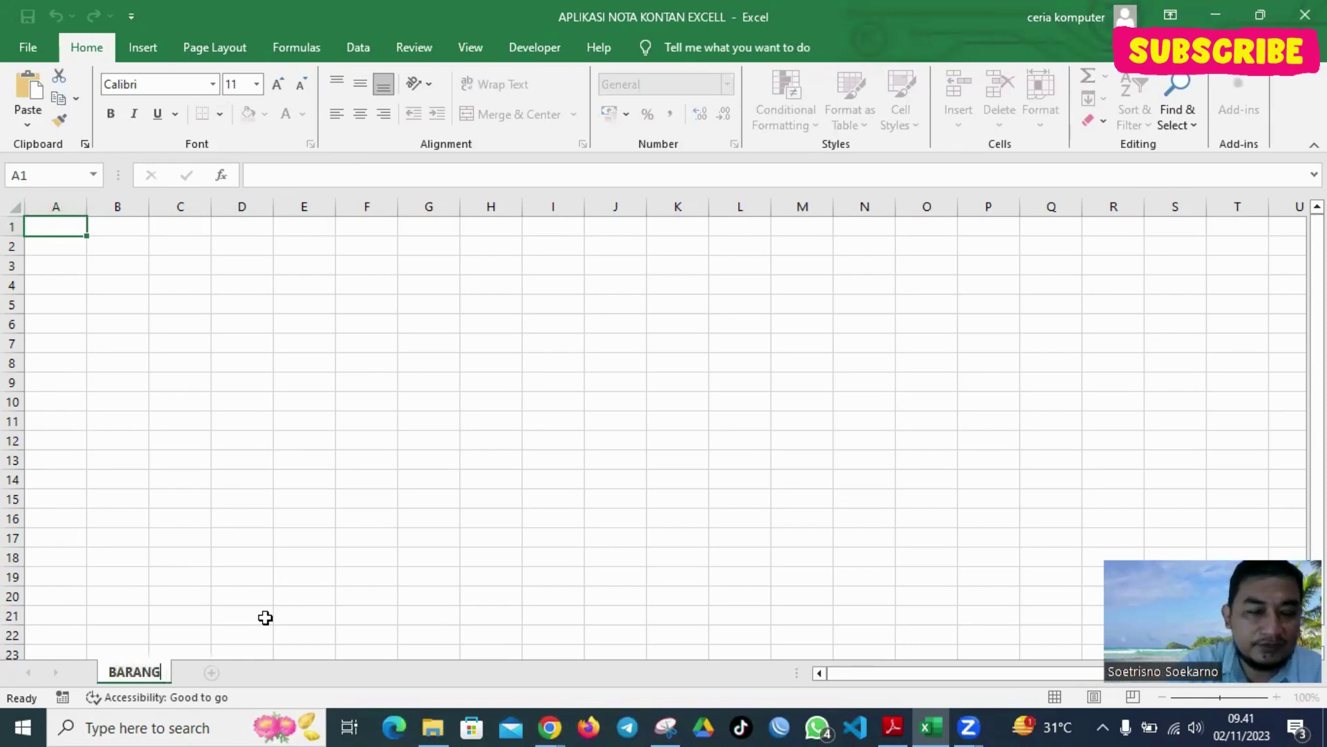
pyautogui.click(304, 382)
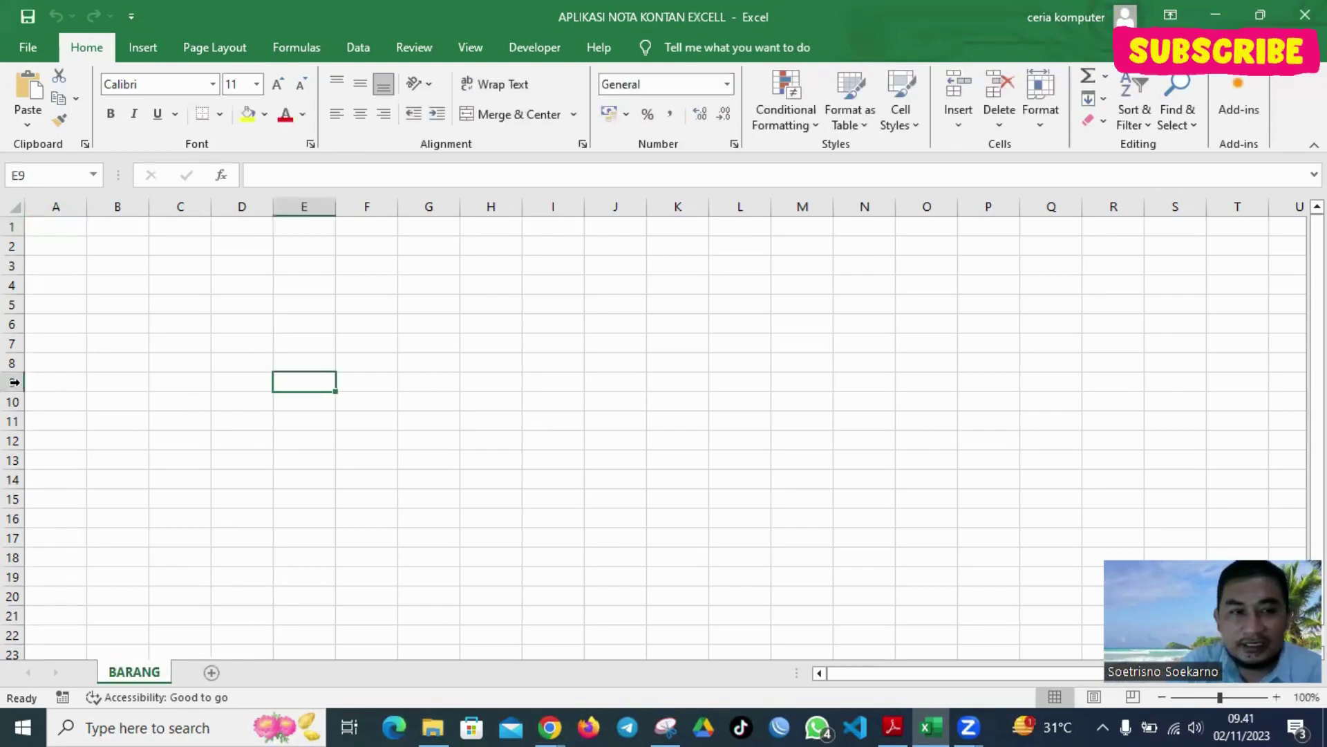
# Enter the DATA BARANG title, the shop name below it, and row-4 headers NO, NAMA BARANG, HARGA
pyautogui.click(63, 228)
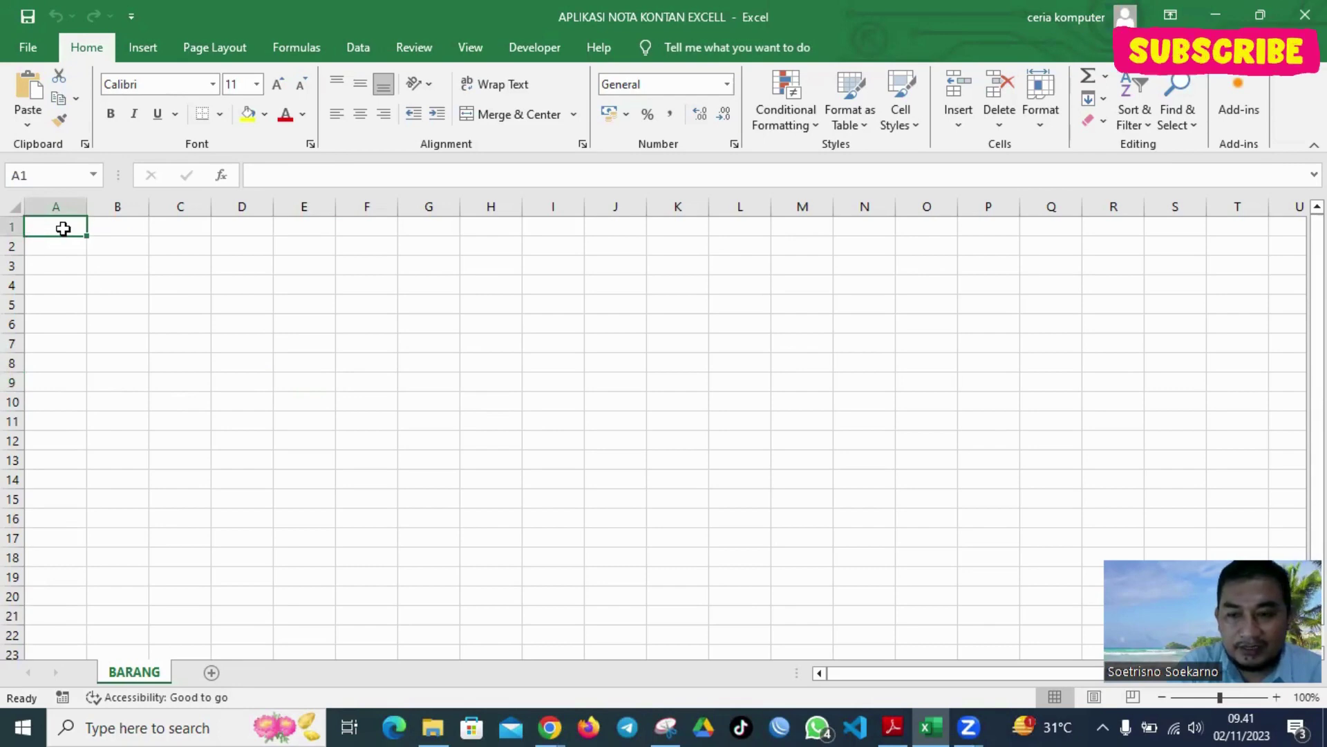
pyautogui.write('D')
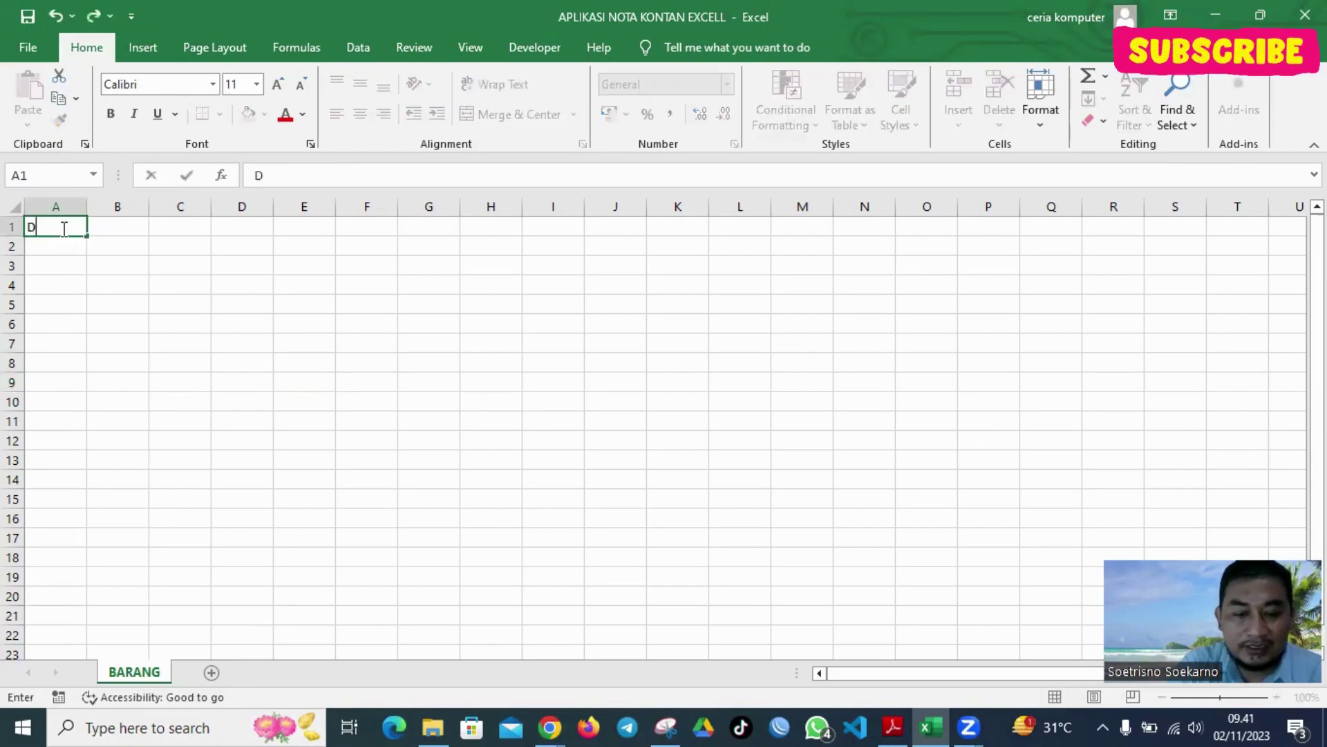
pyautogui.write('ATA BARANG')
pyautogui.press('Return')
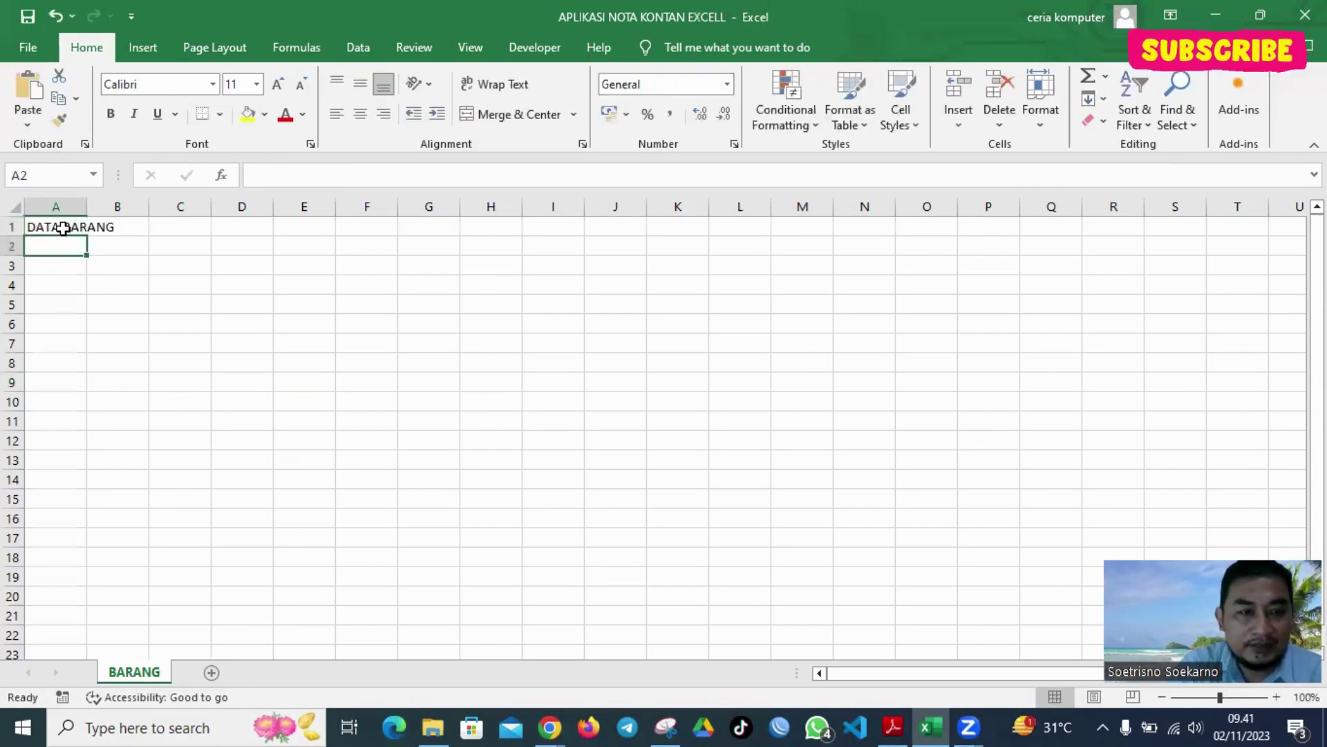
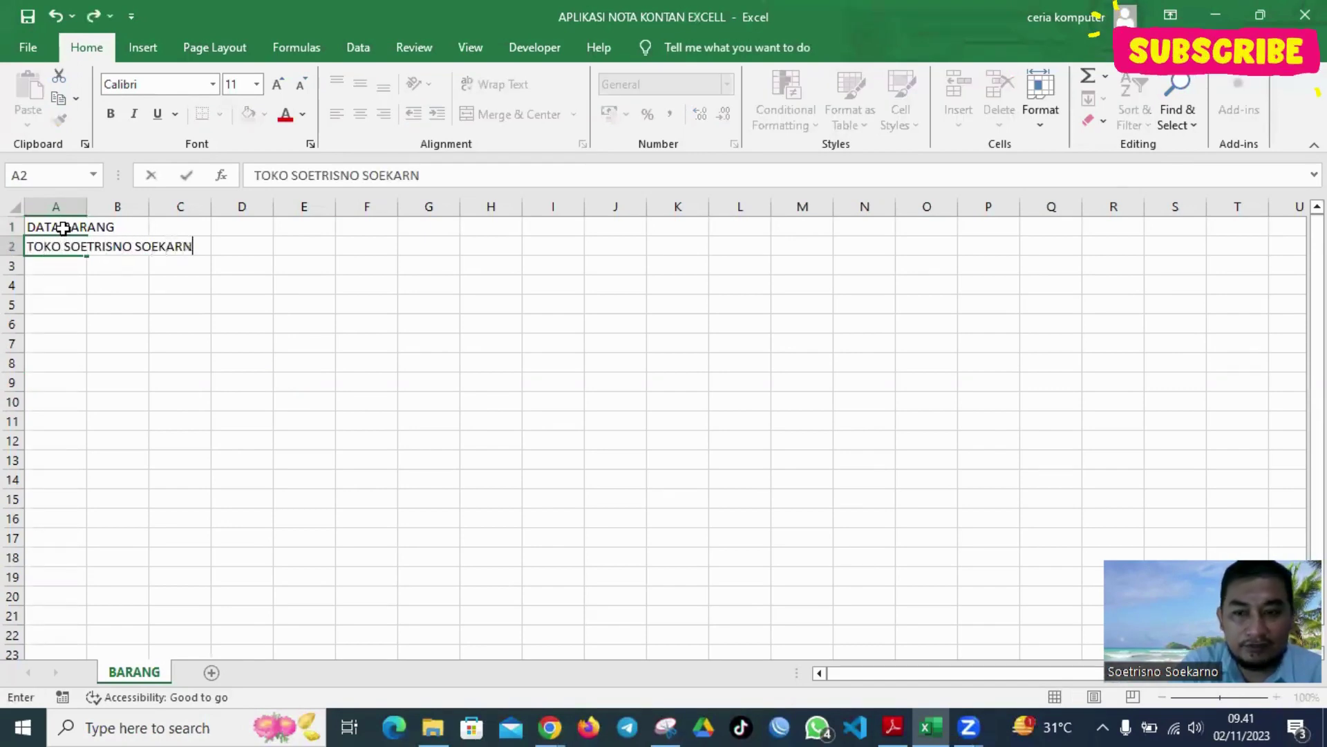
pyautogui.press('Return')
pyautogui.press('Return')
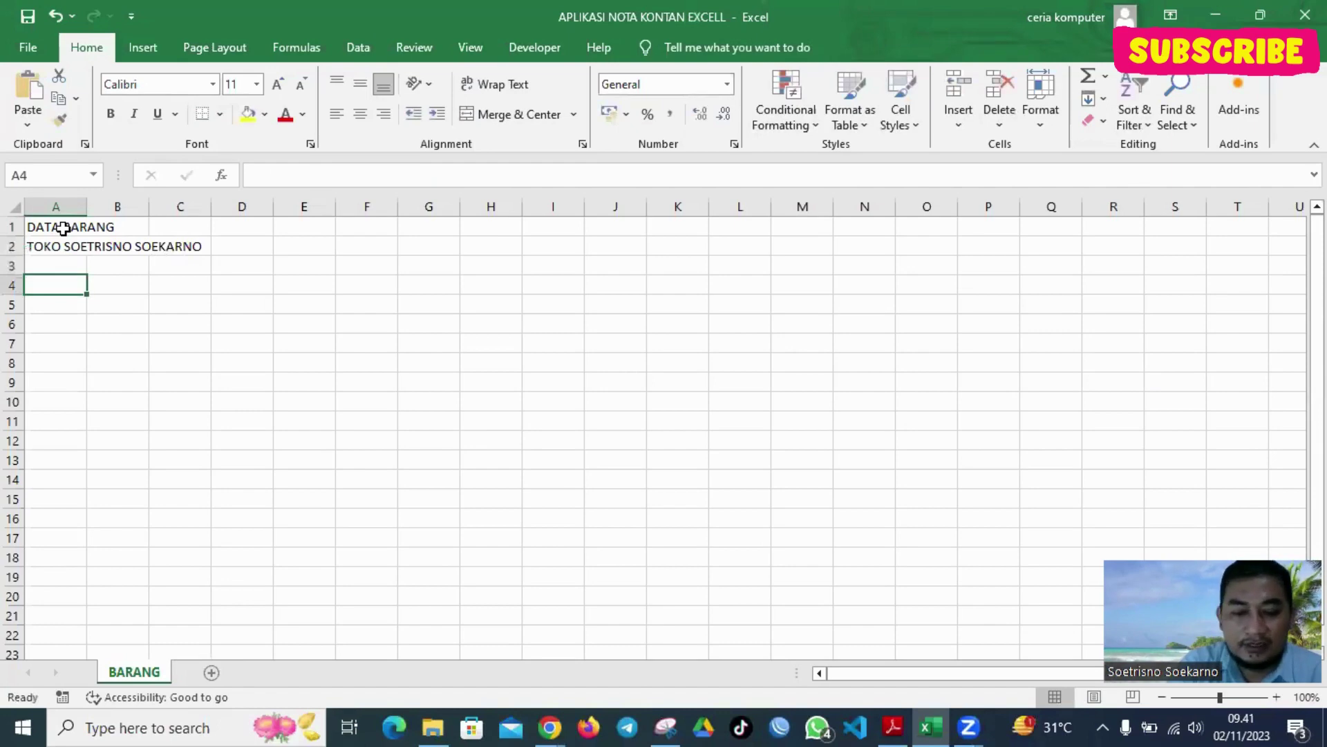
pyautogui.write('NO')
pyautogui.press('Tab')
pyautogui.write('NAMA')
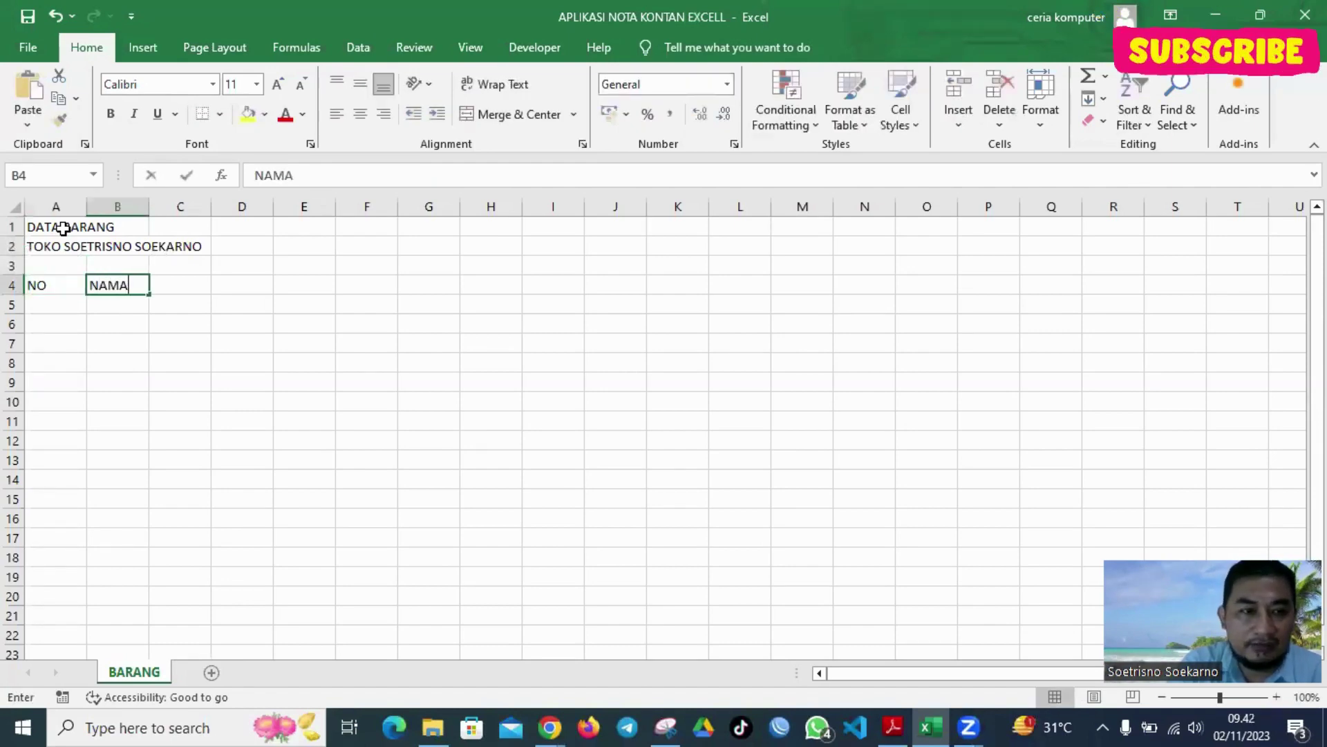
pyautogui.write(' BARANG')
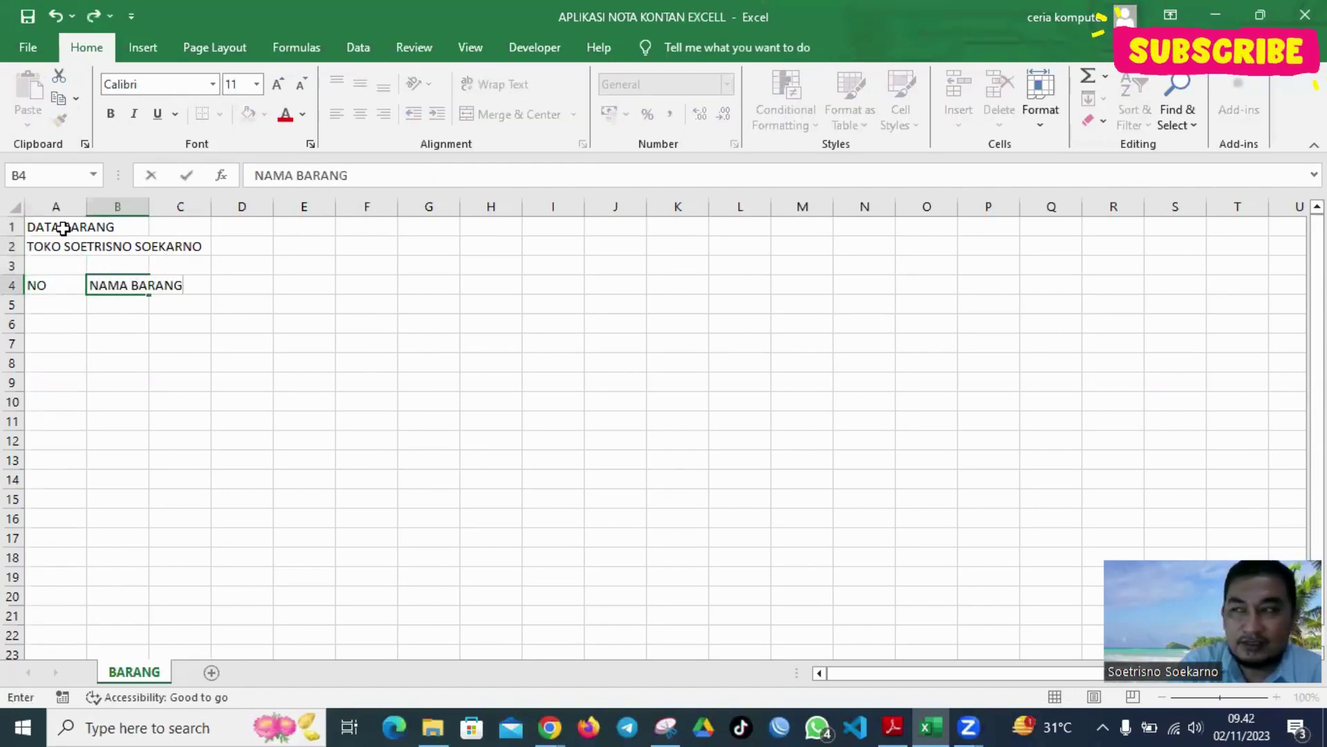
pyautogui.press('Tab')
pyautogui.write('HARG')
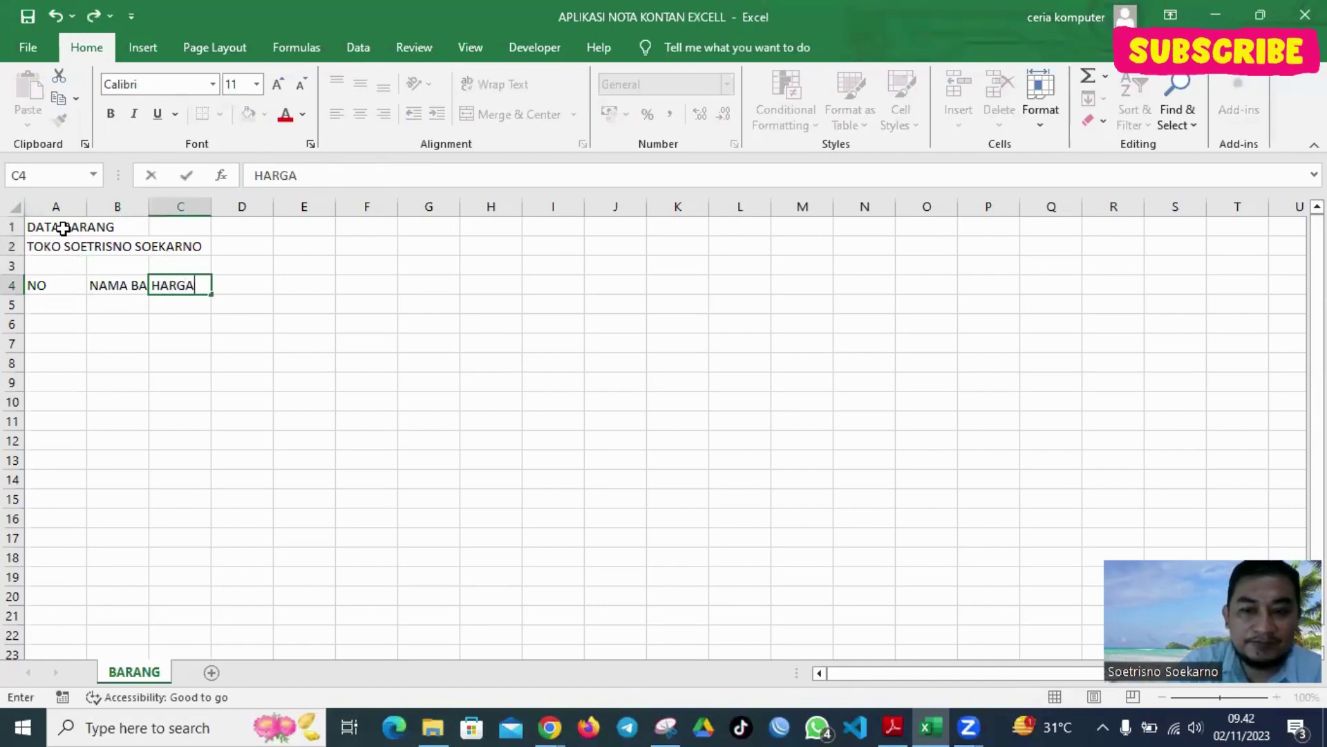
# Number the first items 1, 2, 3 in A5:A7 and select those cells
pyautogui.click(77, 301)
pyautogui.write('1')
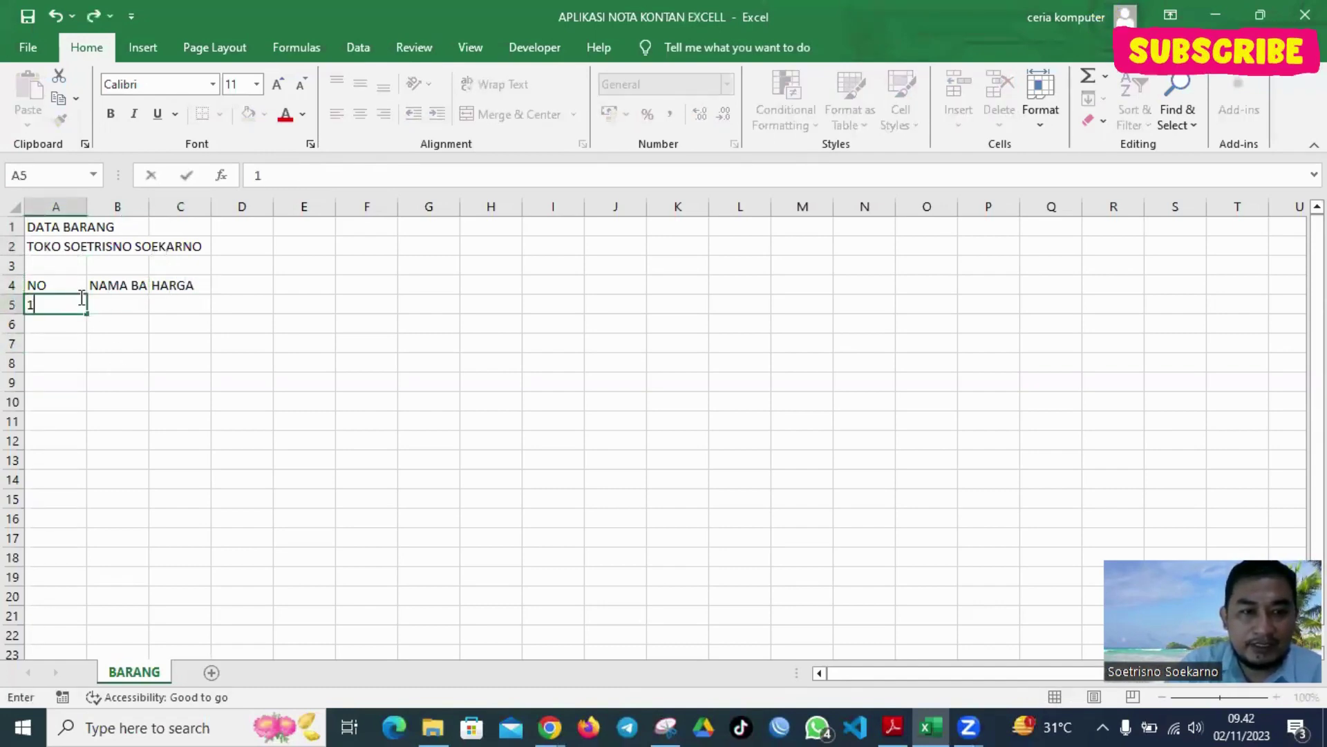
pyautogui.press('Return')
pyautogui.write('2')
pyautogui.press('Return')
pyautogui.write('3')
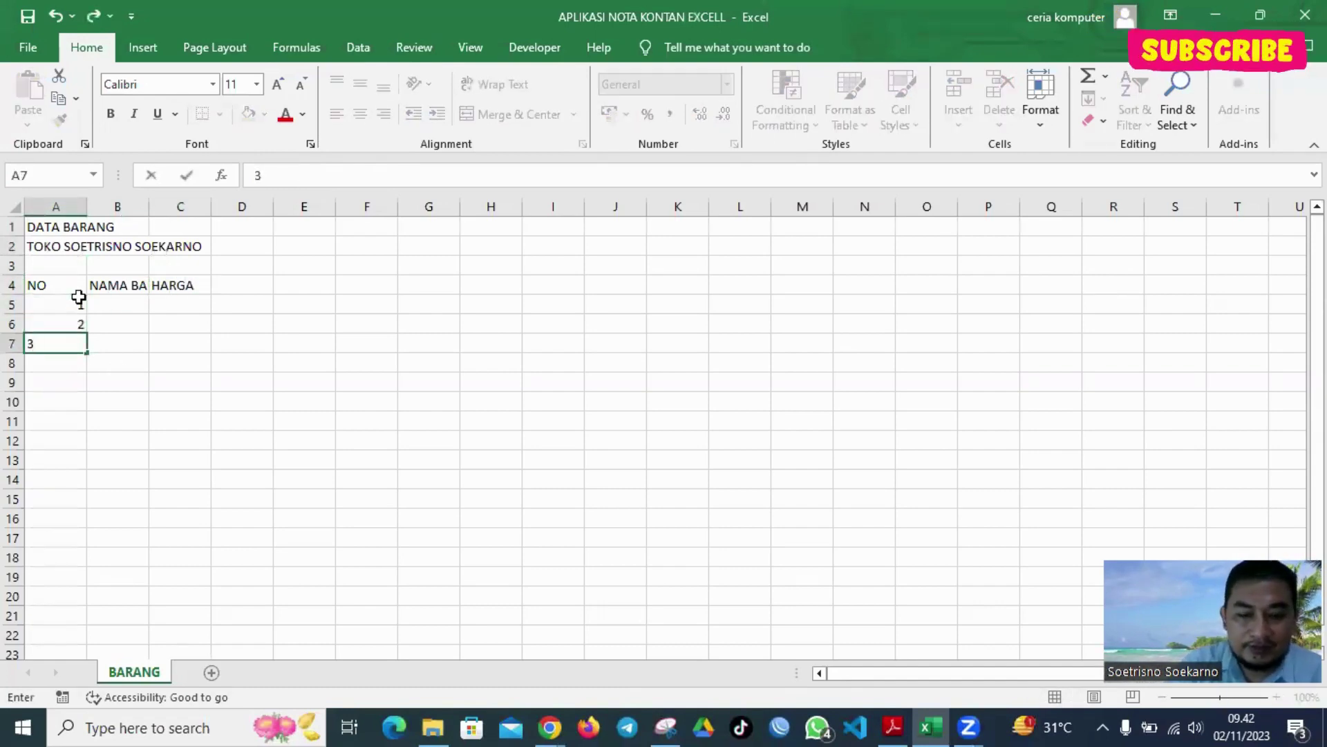
pyautogui.press('Return')
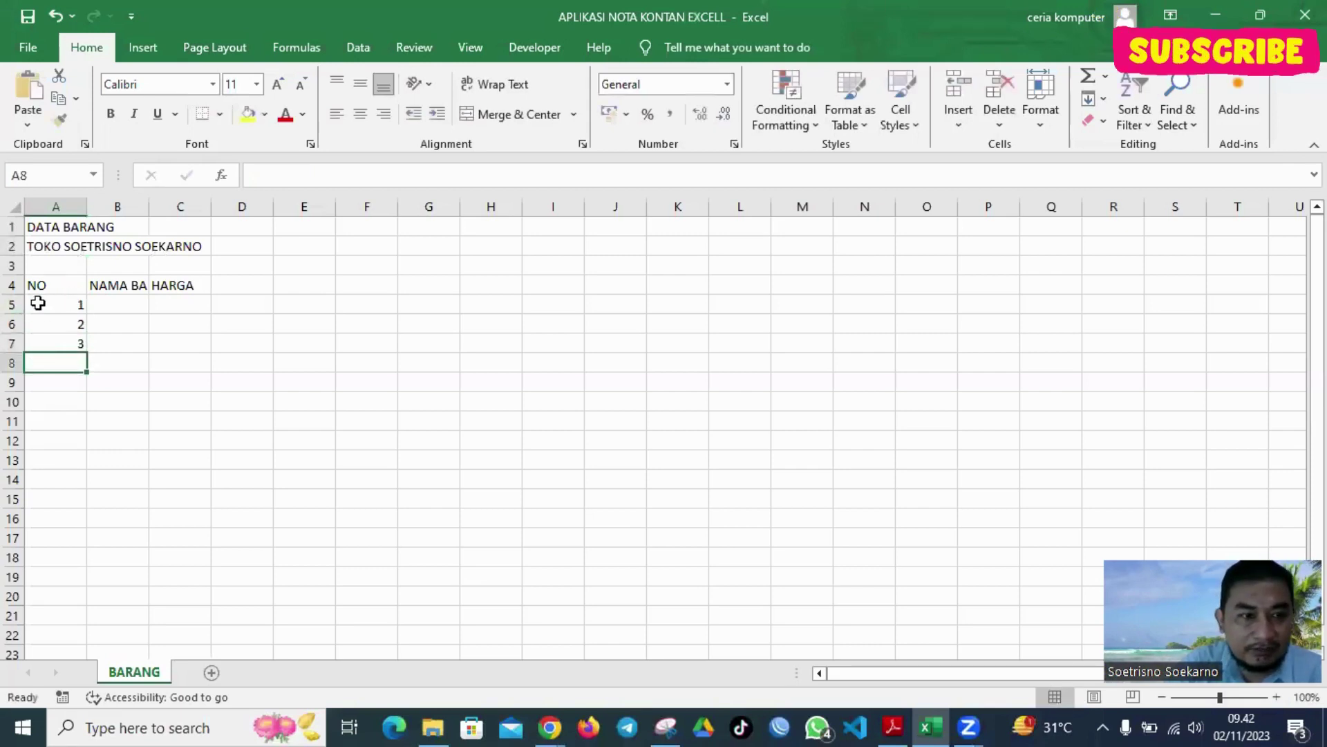
pyautogui.moveTo(38, 303); pyautogui.dragTo(80, 470)
# Extend numbering to 9 and enter Durian Musang King, Duri Hitam, Bawor and Monthong
pyautogui.click(304, 401)
pyautogui.click(123, 301)
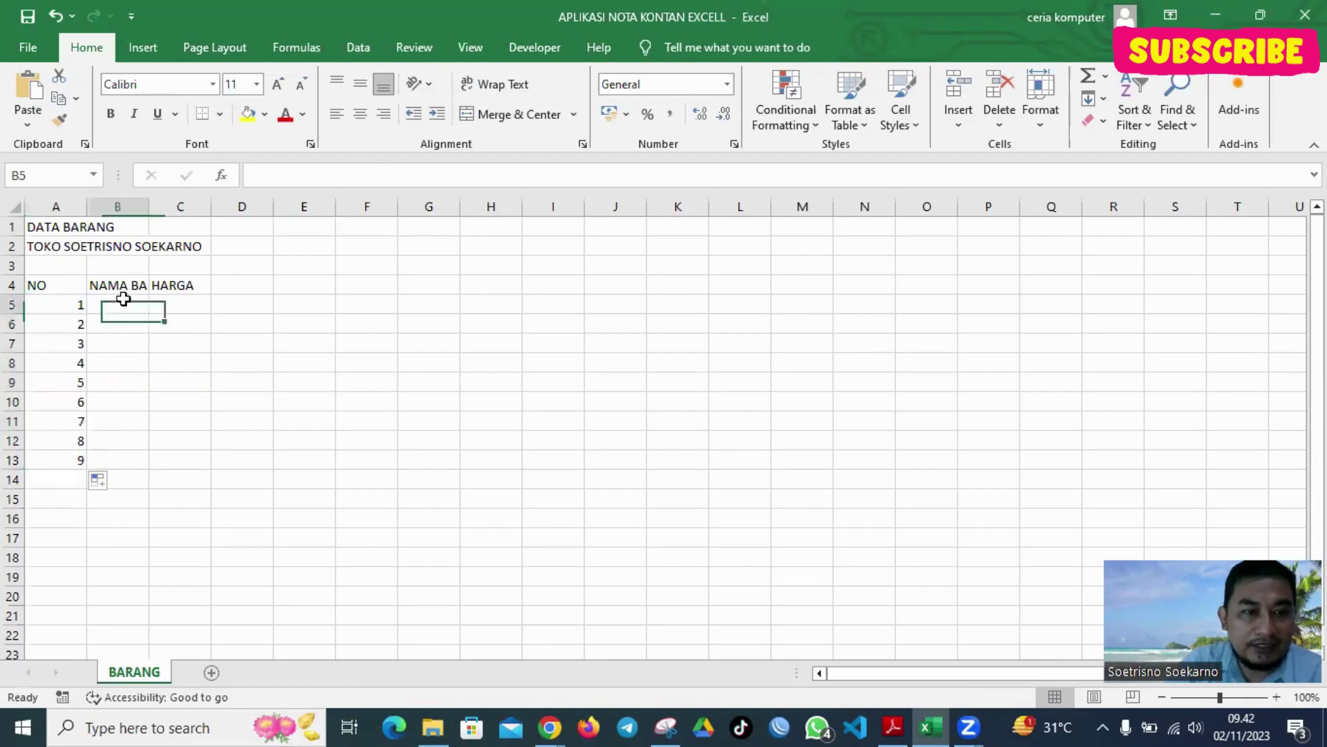
pyautogui.write('Ke')
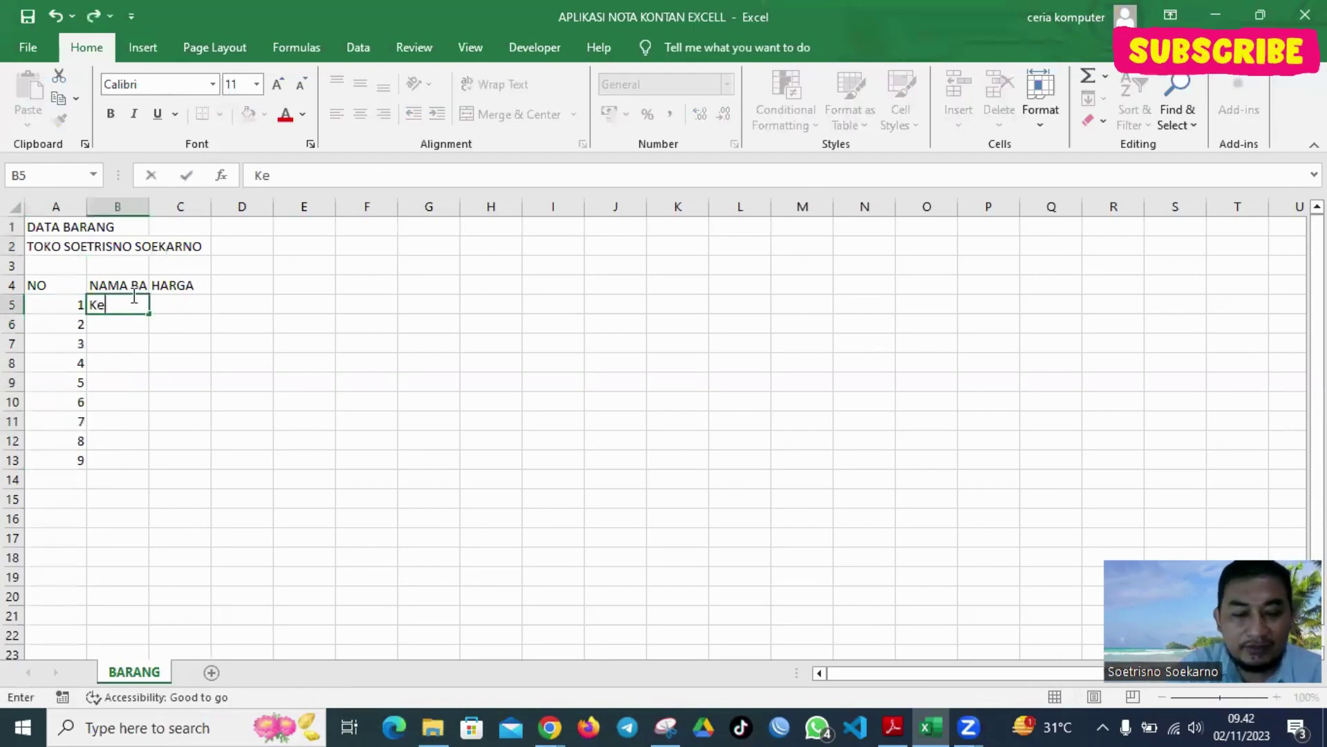
pyautogui.write('yooa')
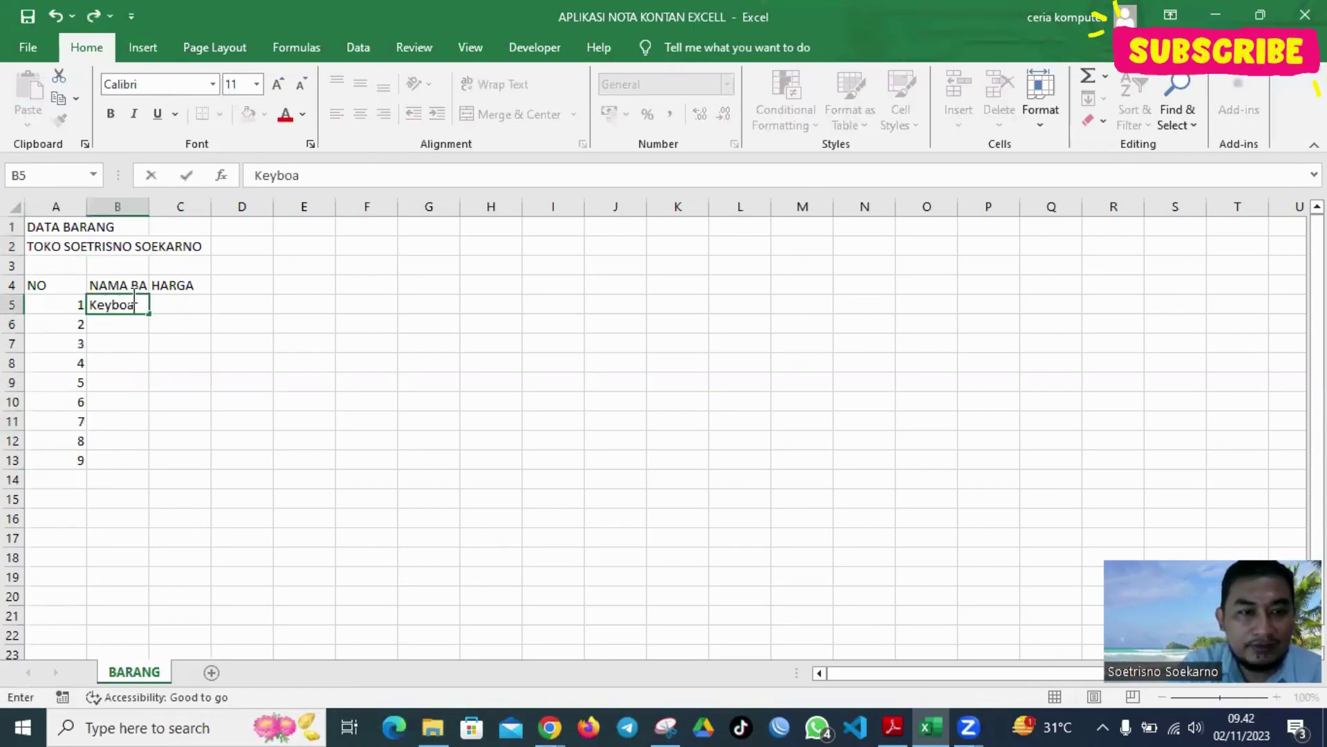
pyautogui.press('BackSpace')
pyautogui.press('BackSpace')
pyautogui.press('BackSpace')
pyautogui.press('BackSpace')
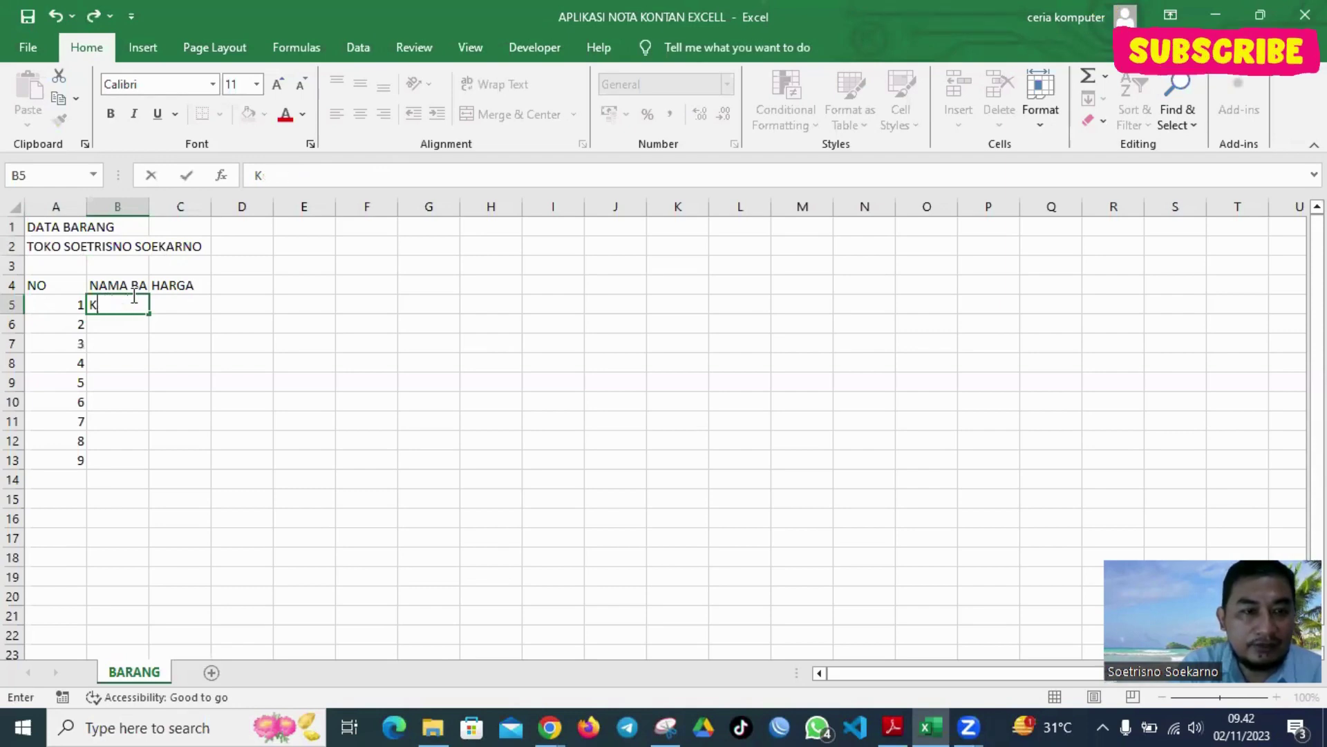
pyautogui.press('BackSpace')
pyautogui.write('Durian Musa')
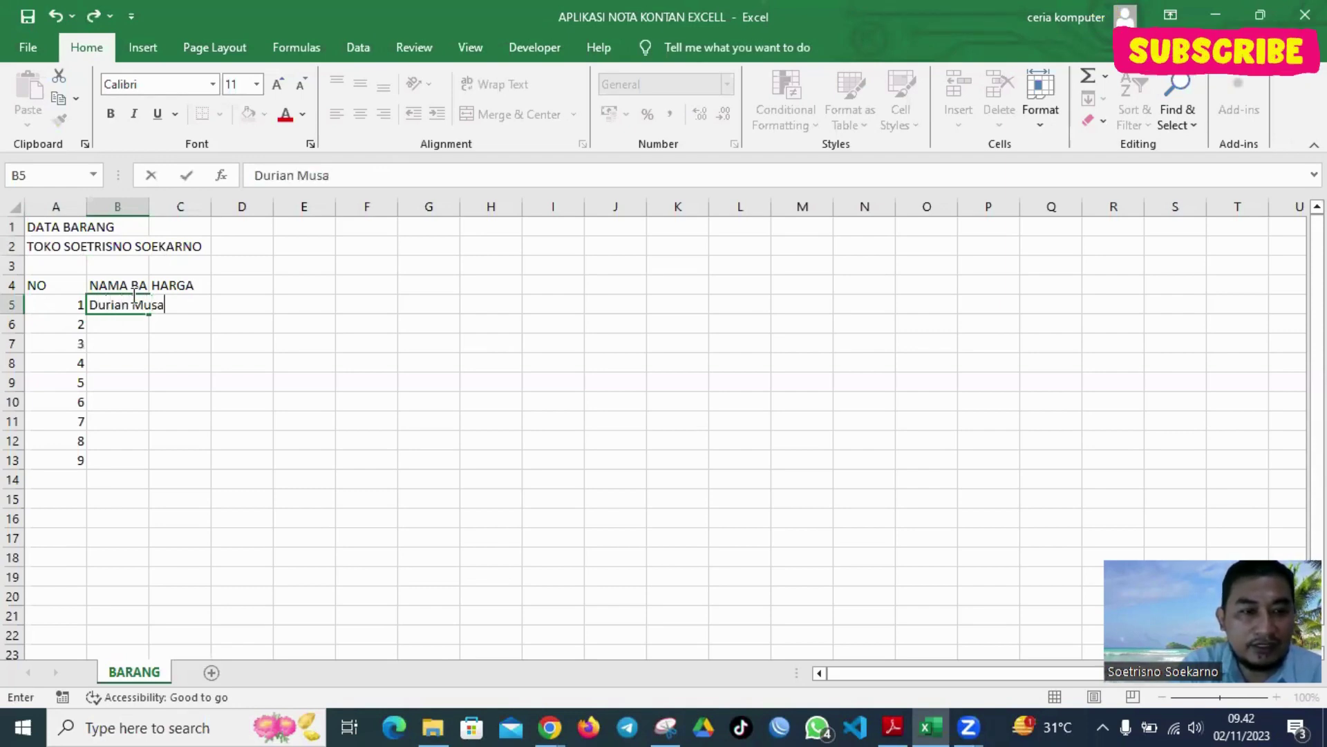
pyautogui.write('ng King')
pyautogui.press('Return')
pyautogui.write('Duria')
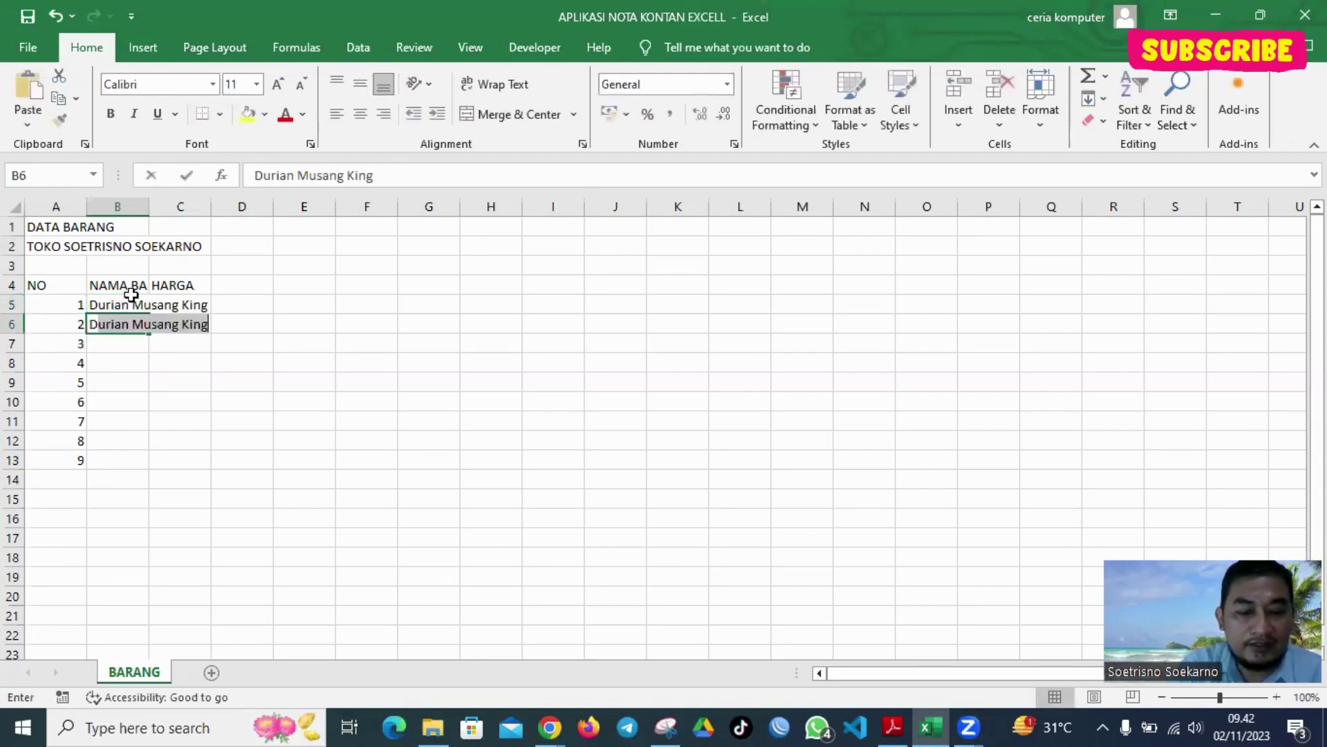
pyautogui.write('n Duri ')
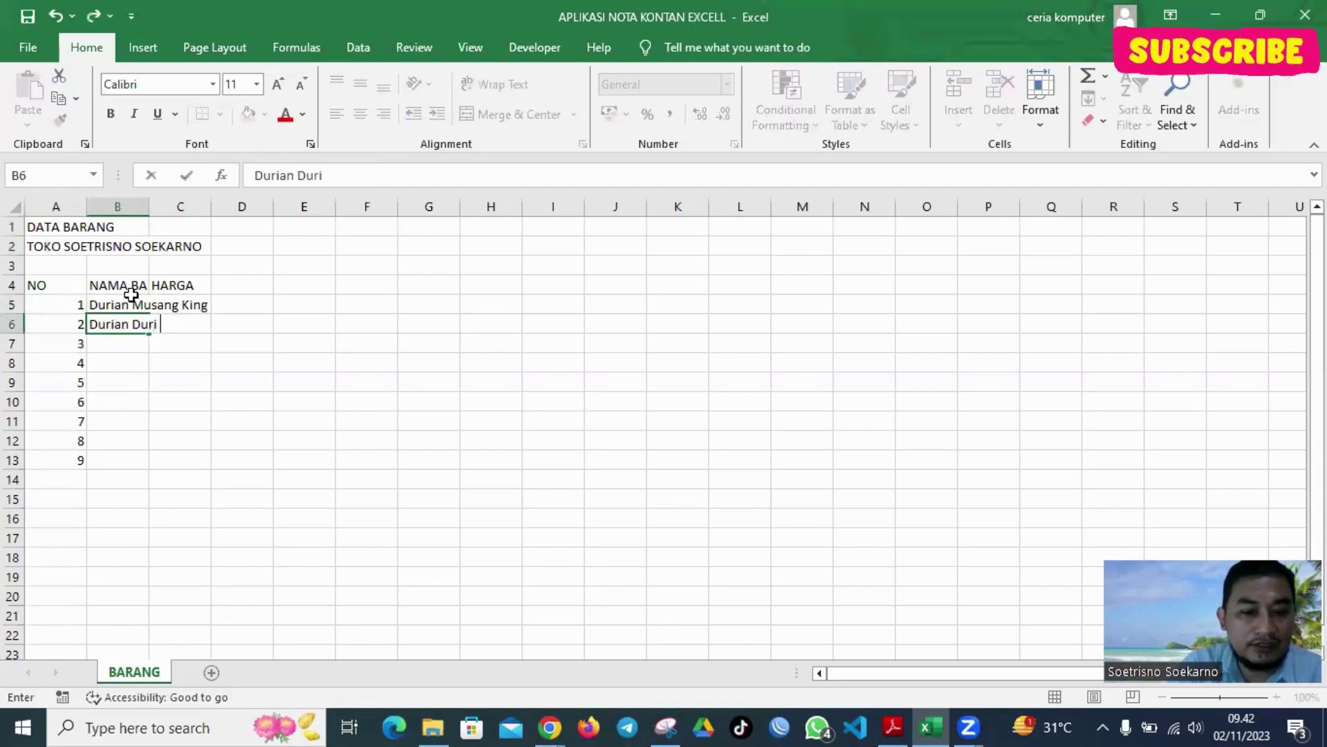
pyautogui.write('Hit')
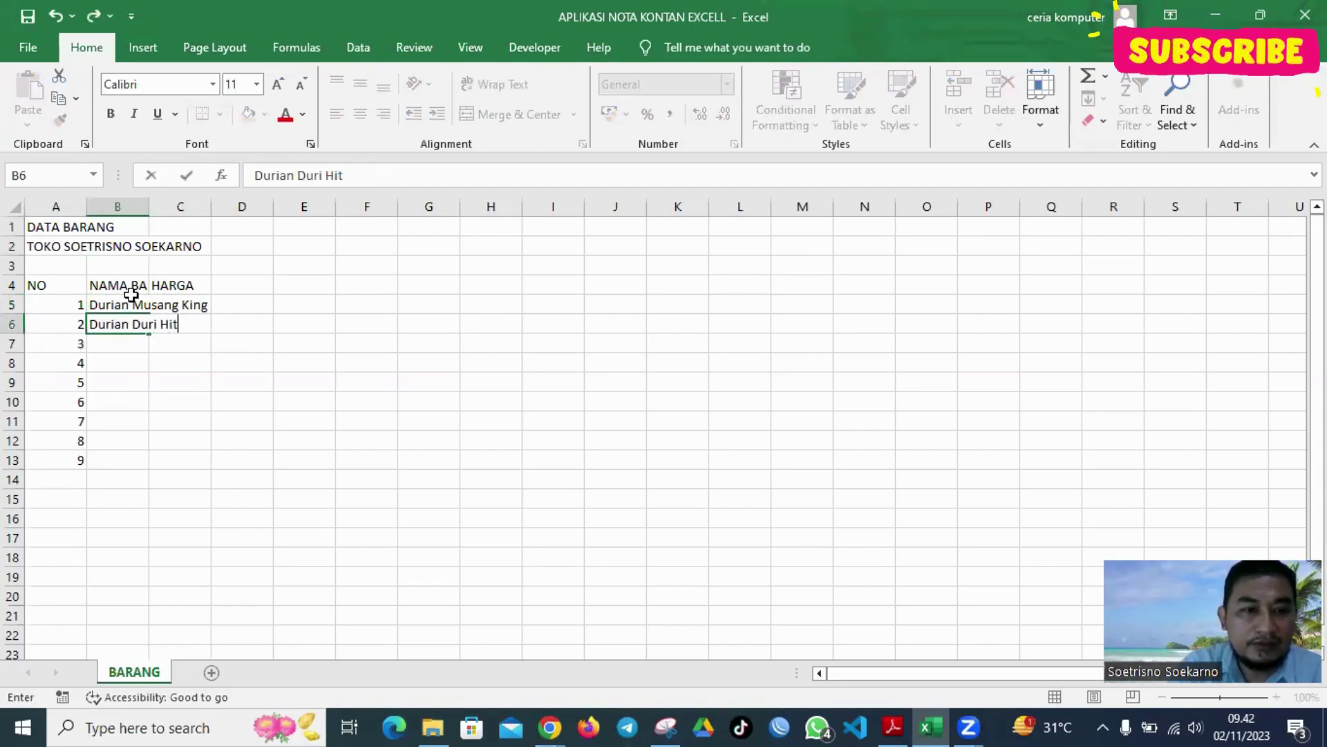
pyautogui.write('am')
pyautogui.press('Return')
pyautogui.write('Durian')
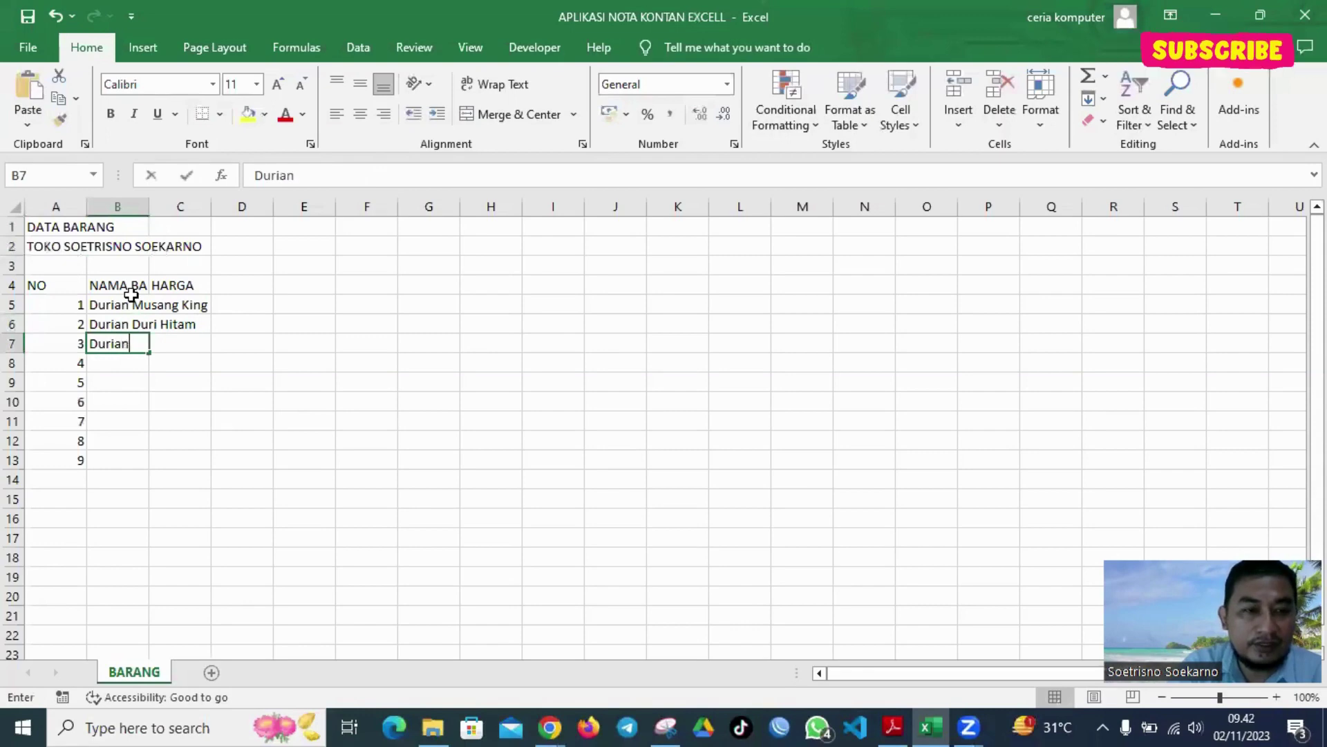
pyautogui.write(' Bawor')
pyautogui.press('Return')
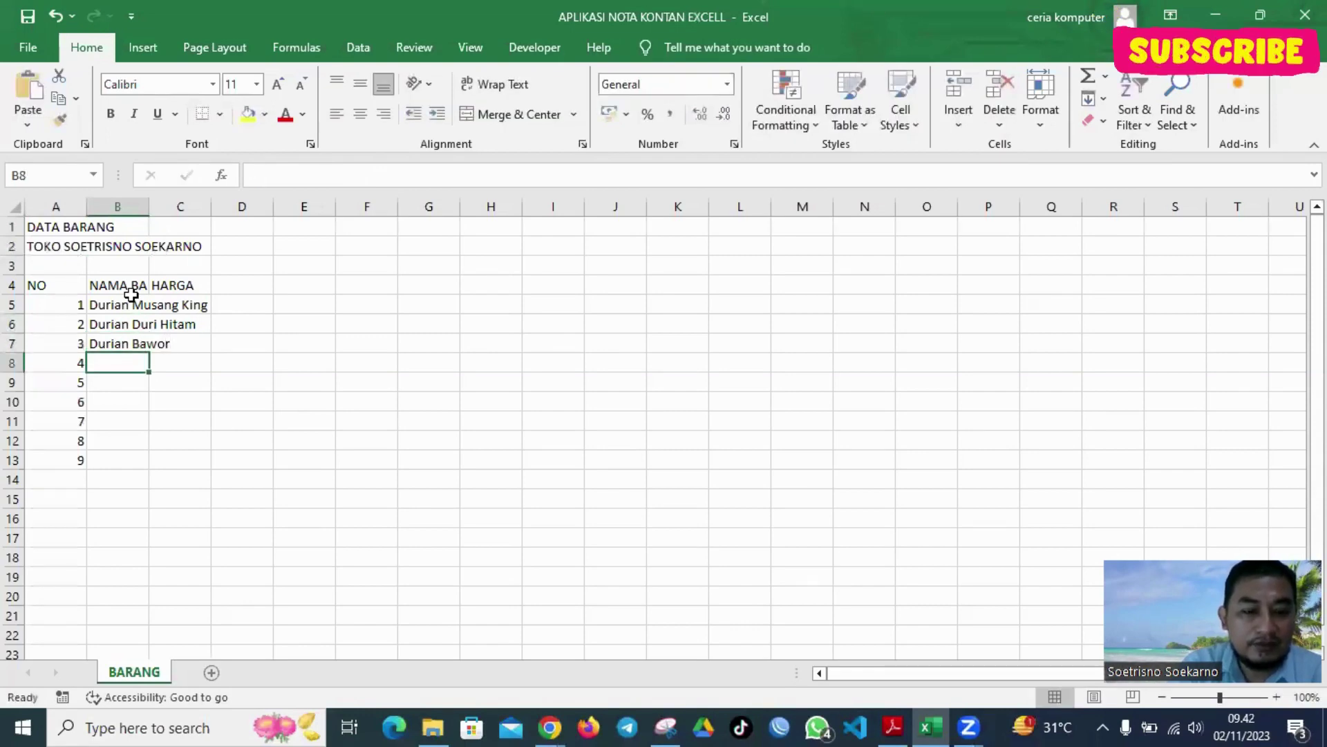
pyautogui.write('Durian Monto')
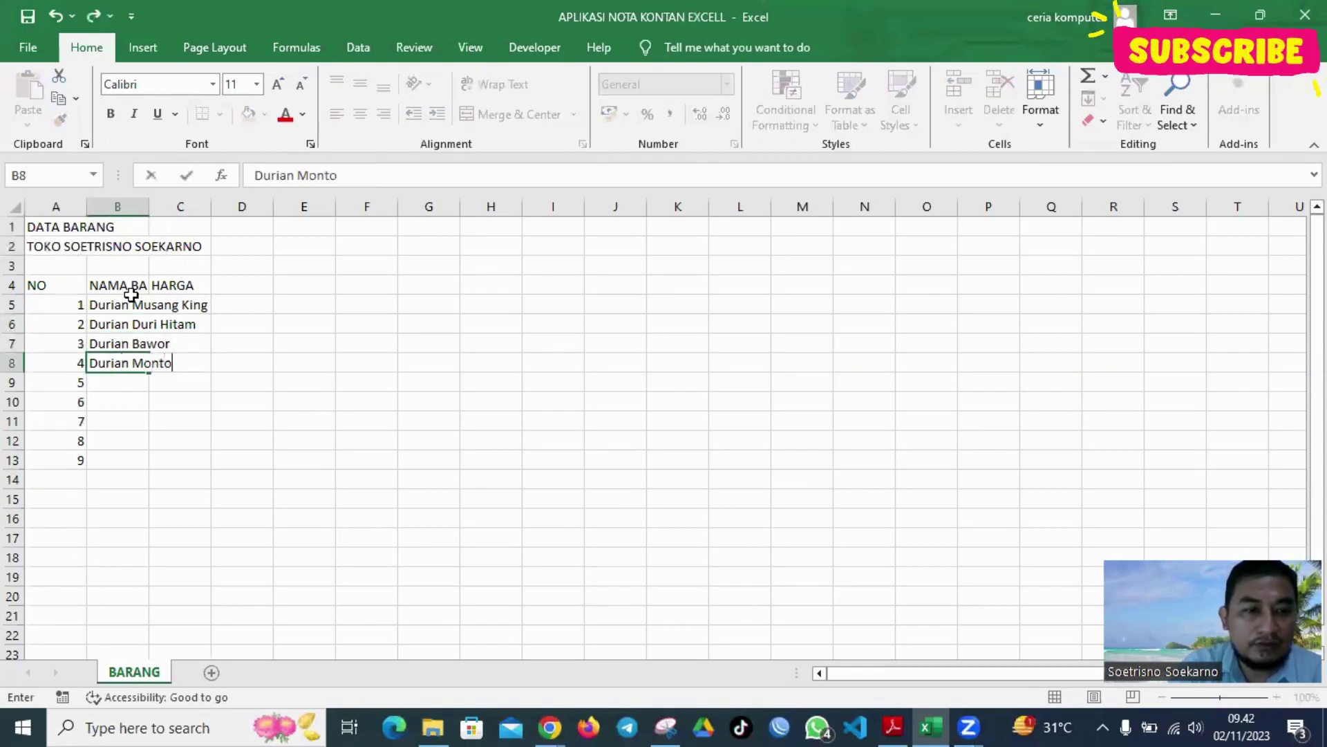
pyautogui.press('BackSpace')
pyautogui.write('hon')
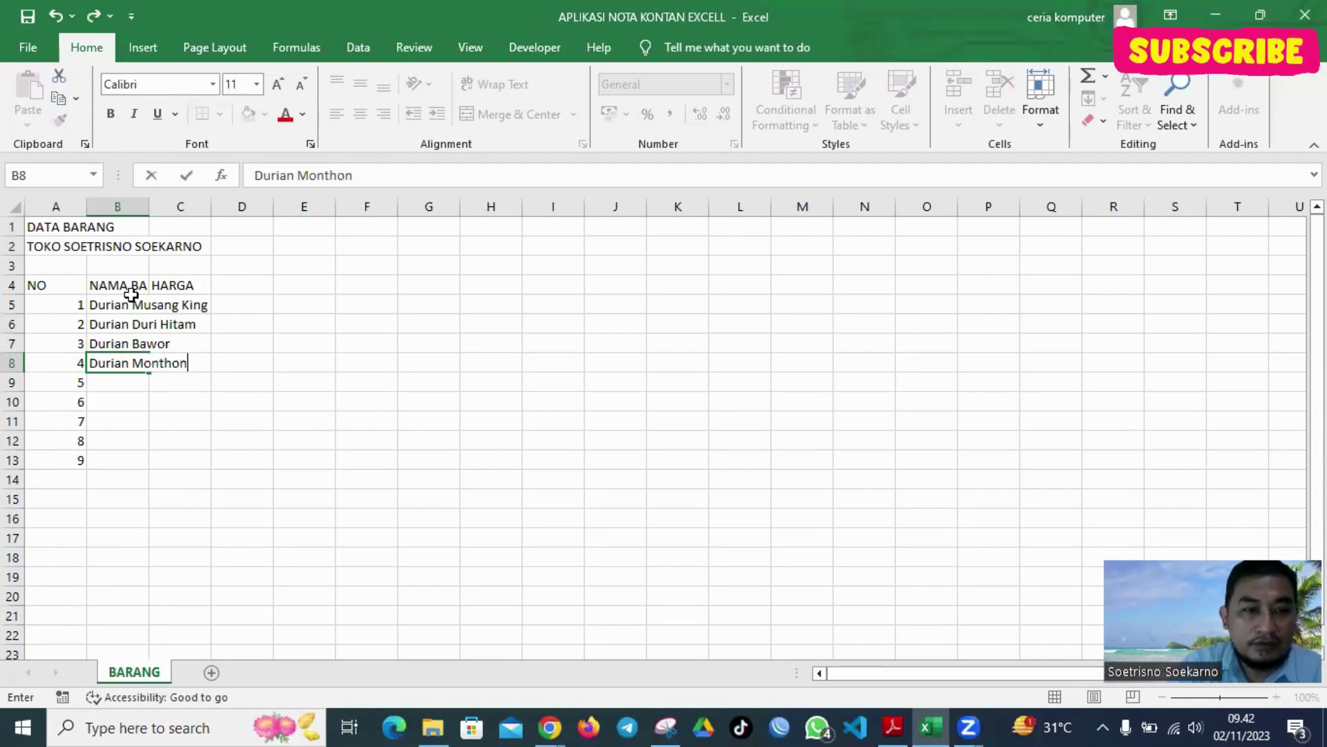
pyautogui.write('g')
pyautogui.press('Return')
# Add Alpukat Aligator, Kelengkeng Matalada, Kelengkeng Merah, Kelengkeng New Cristal and Jambu Kristal
pyautogui.write('A')
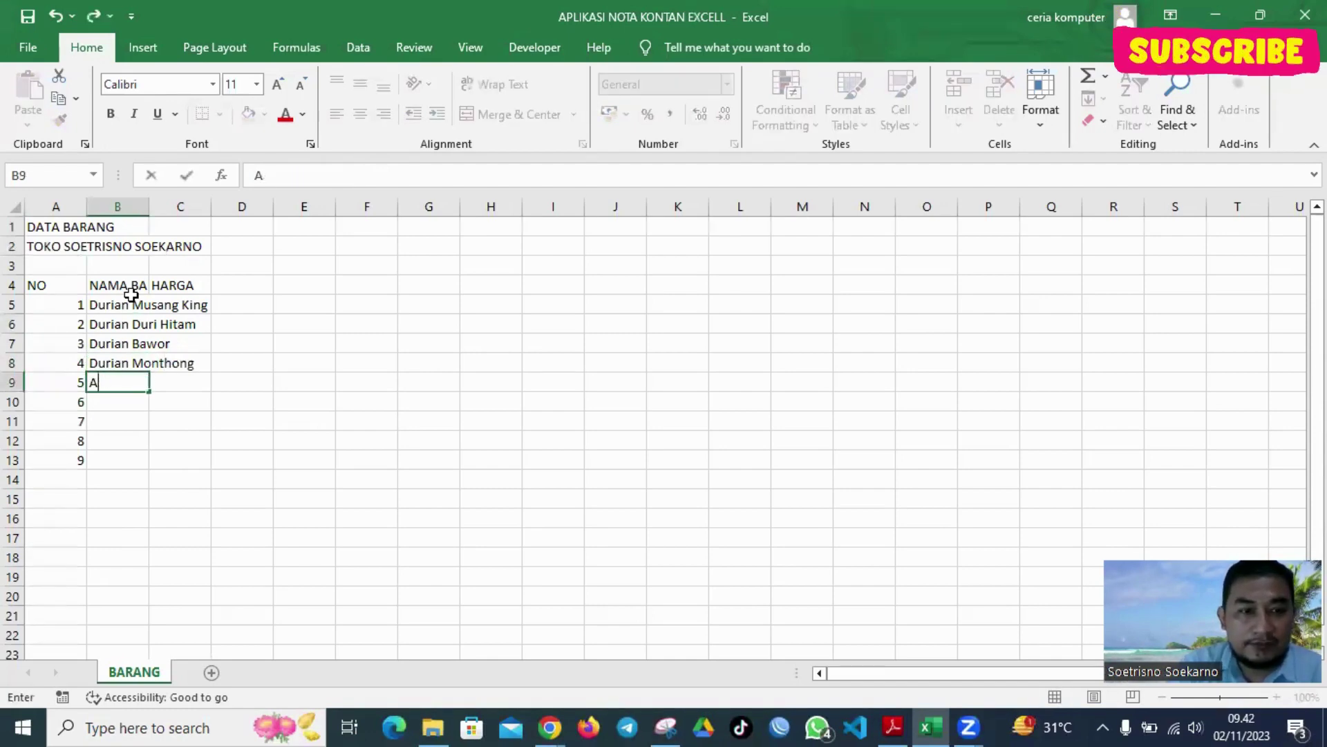
pyautogui.write('LPU')
pyautogui.press('BackSpace')
pyautogui.press('BackSpace')
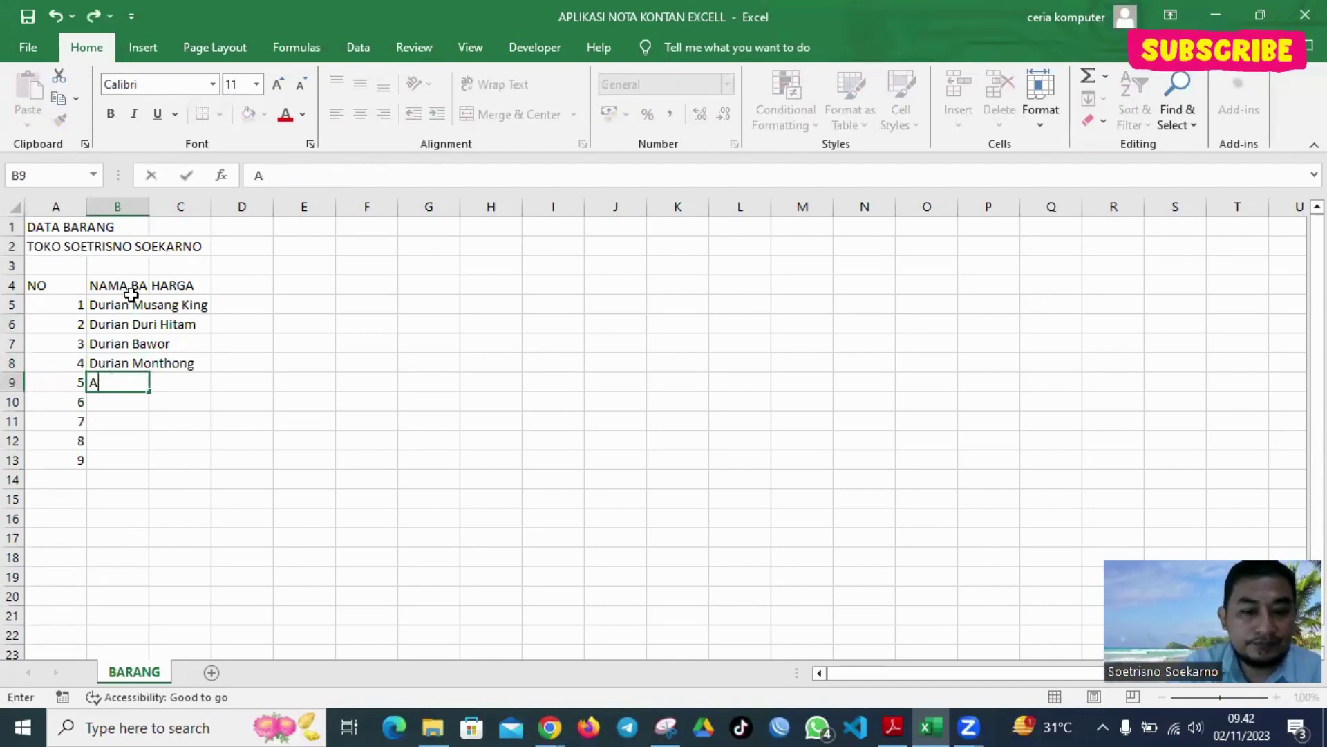
pyautogui.write('pukat ')
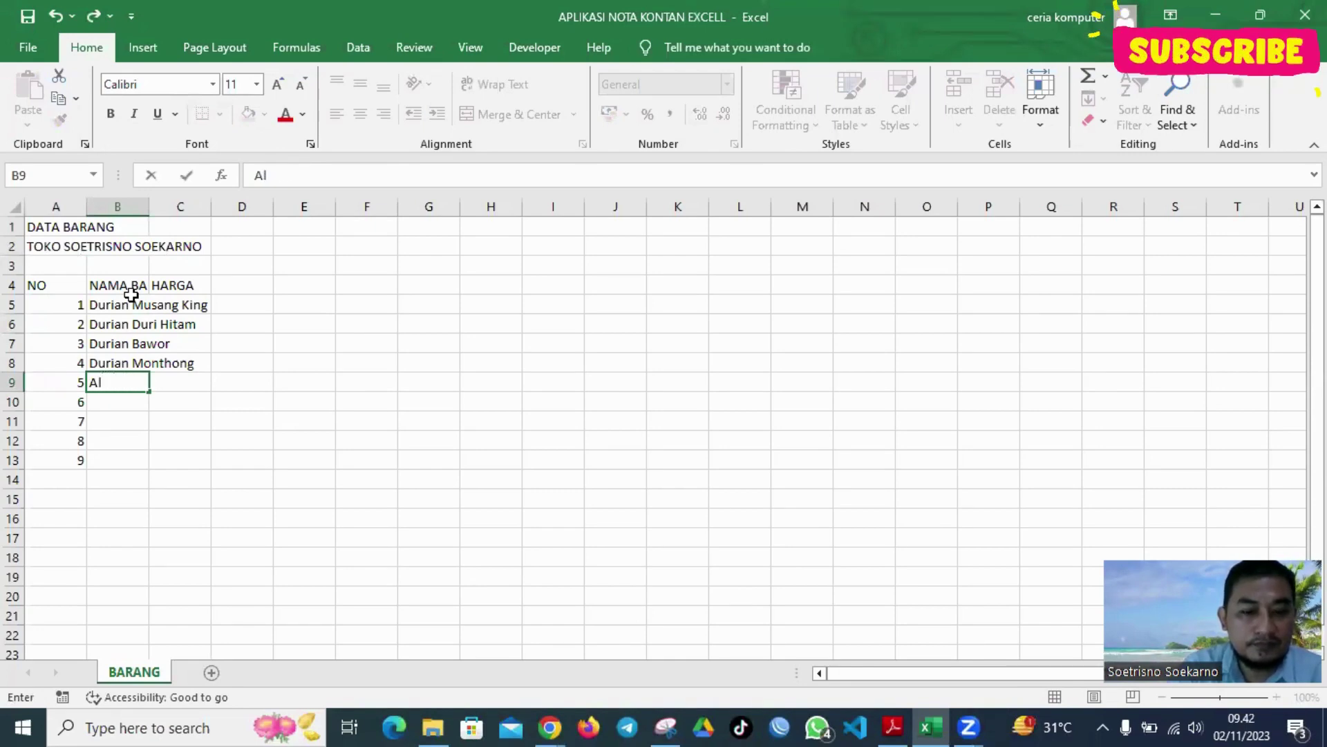
pyautogui.write('t')
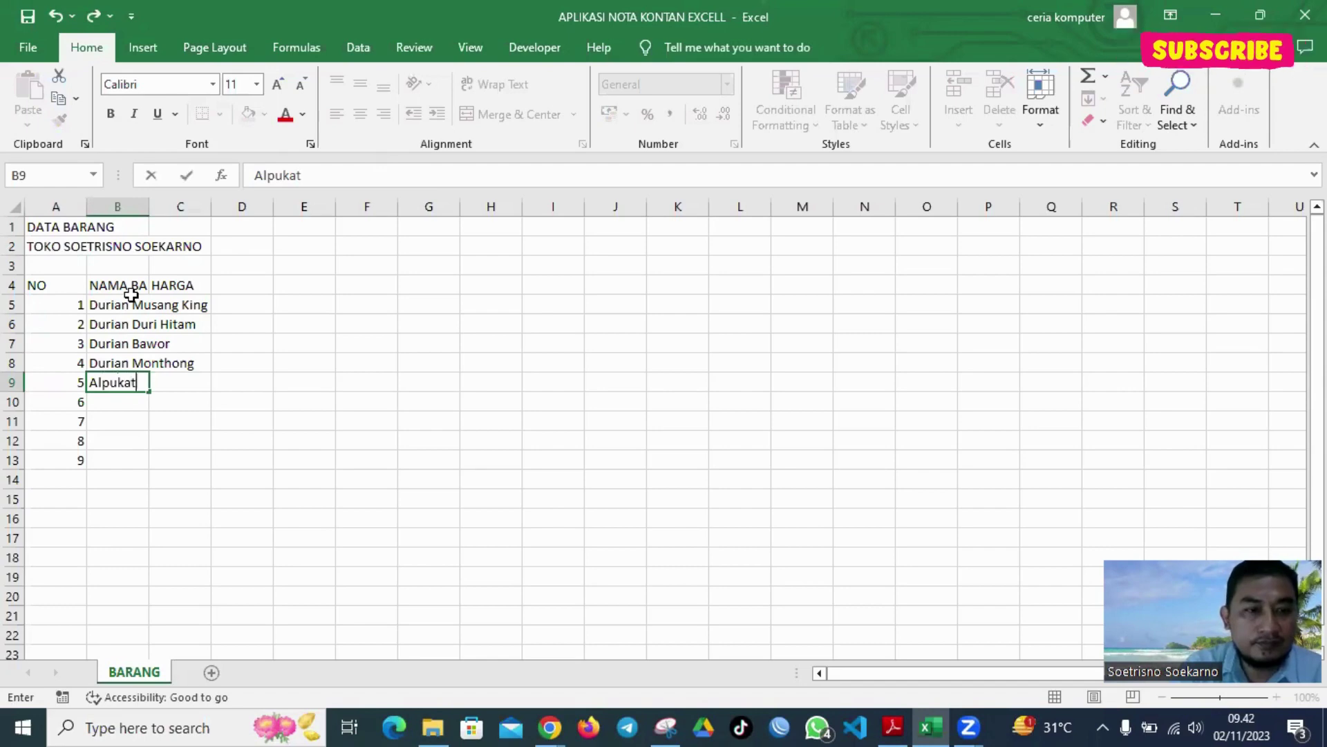
pyautogui.write(' Aligat')
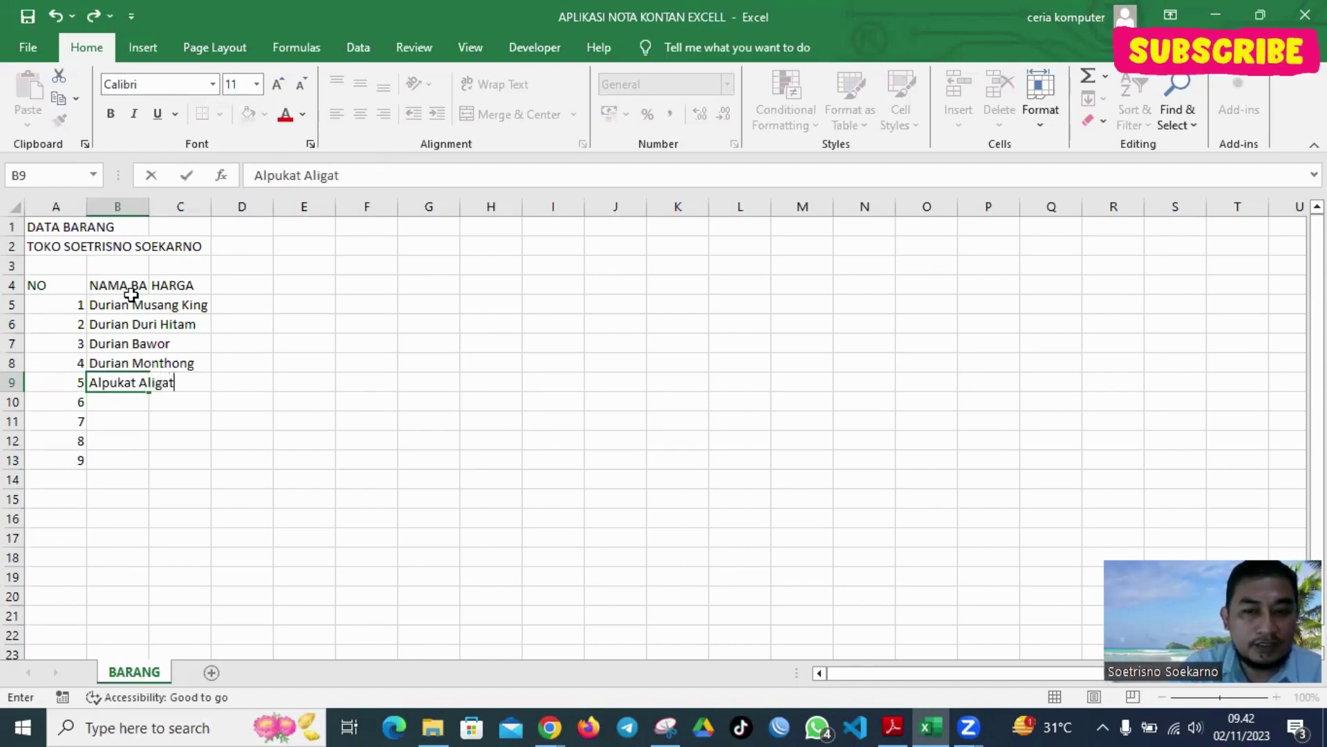
pyautogui.write('or')
pyautogui.press('Return')
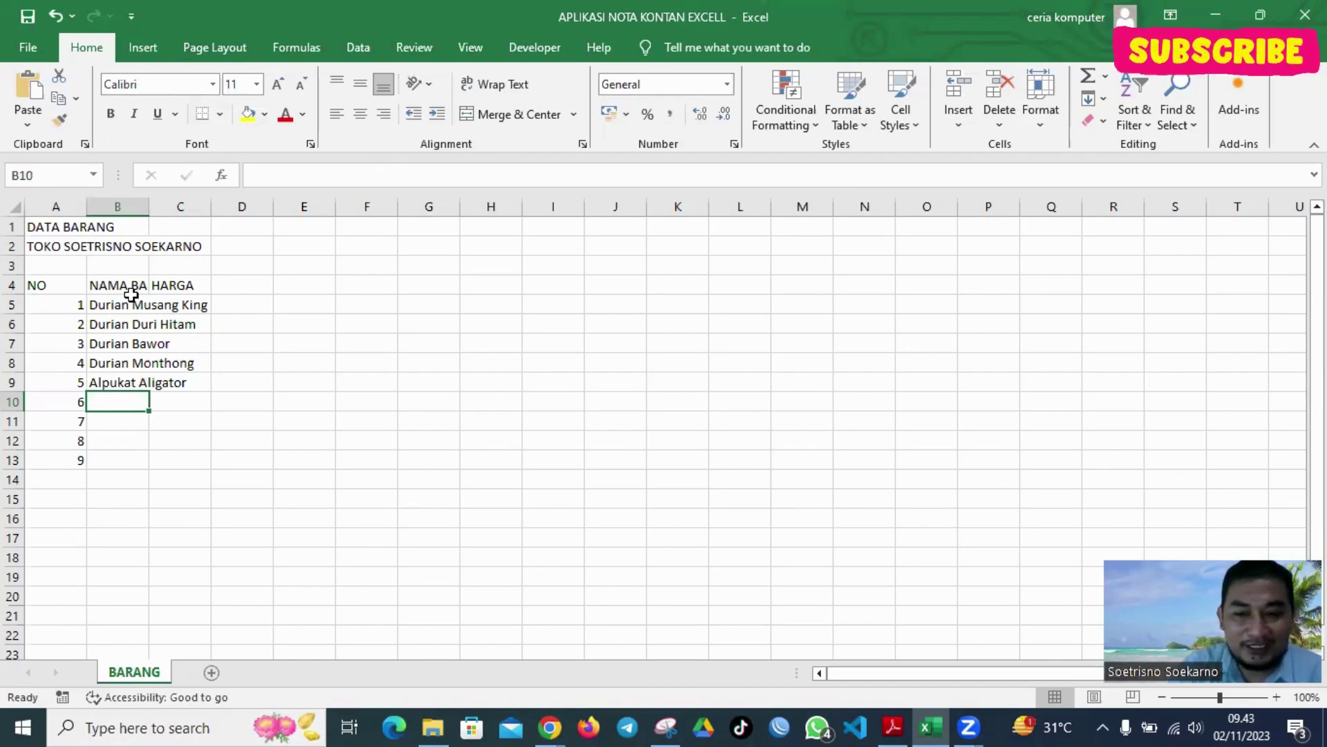
pyautogui.write('Kele')
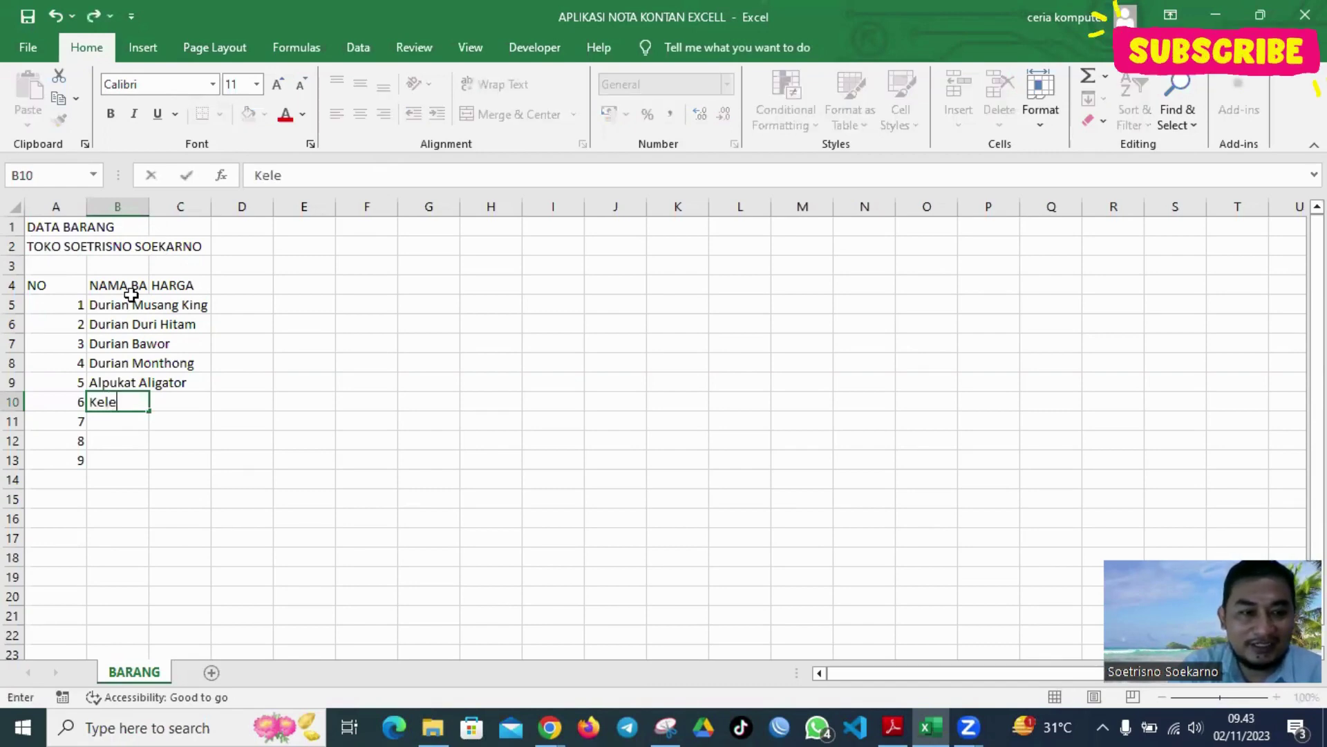
pyautogui.write('ngken')
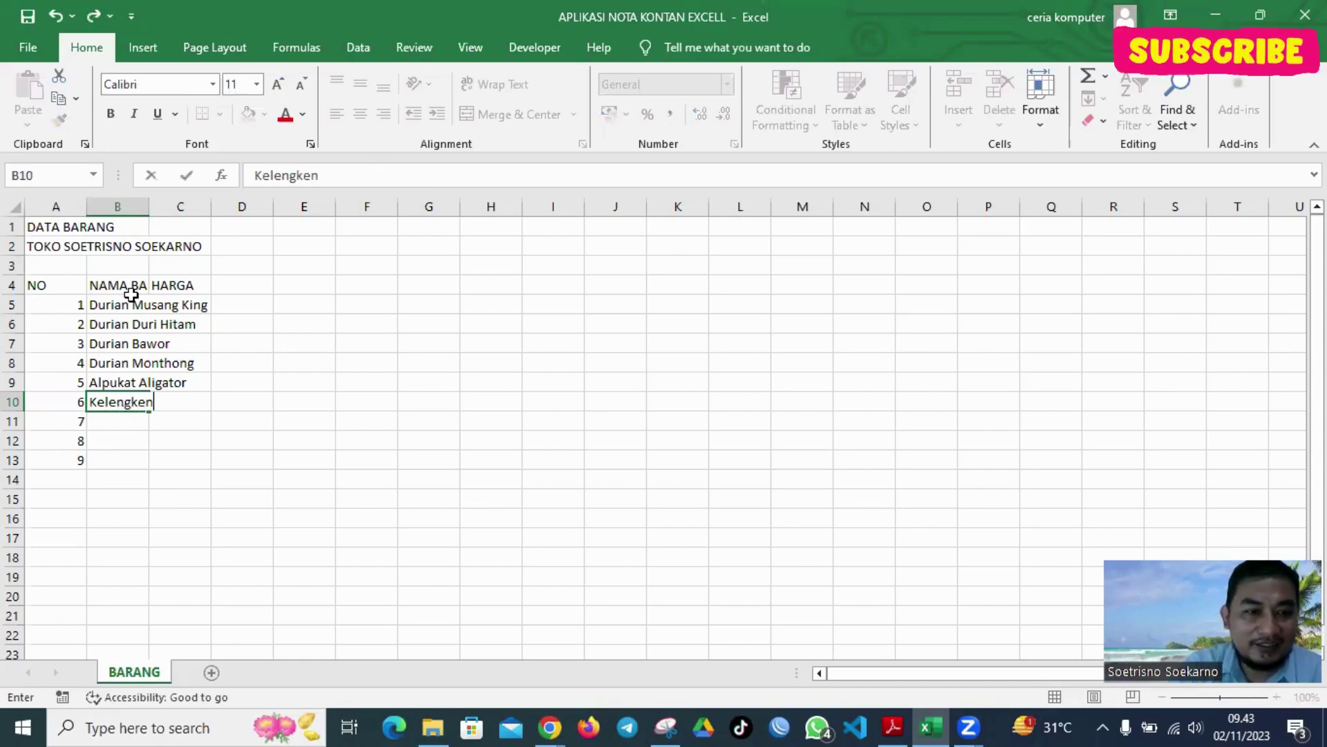
pyautogui.write('g mata')
pyautogui.press('BackSpace')
pyautogui.press('BackSpace')
pyautogui.press('BackSpace')
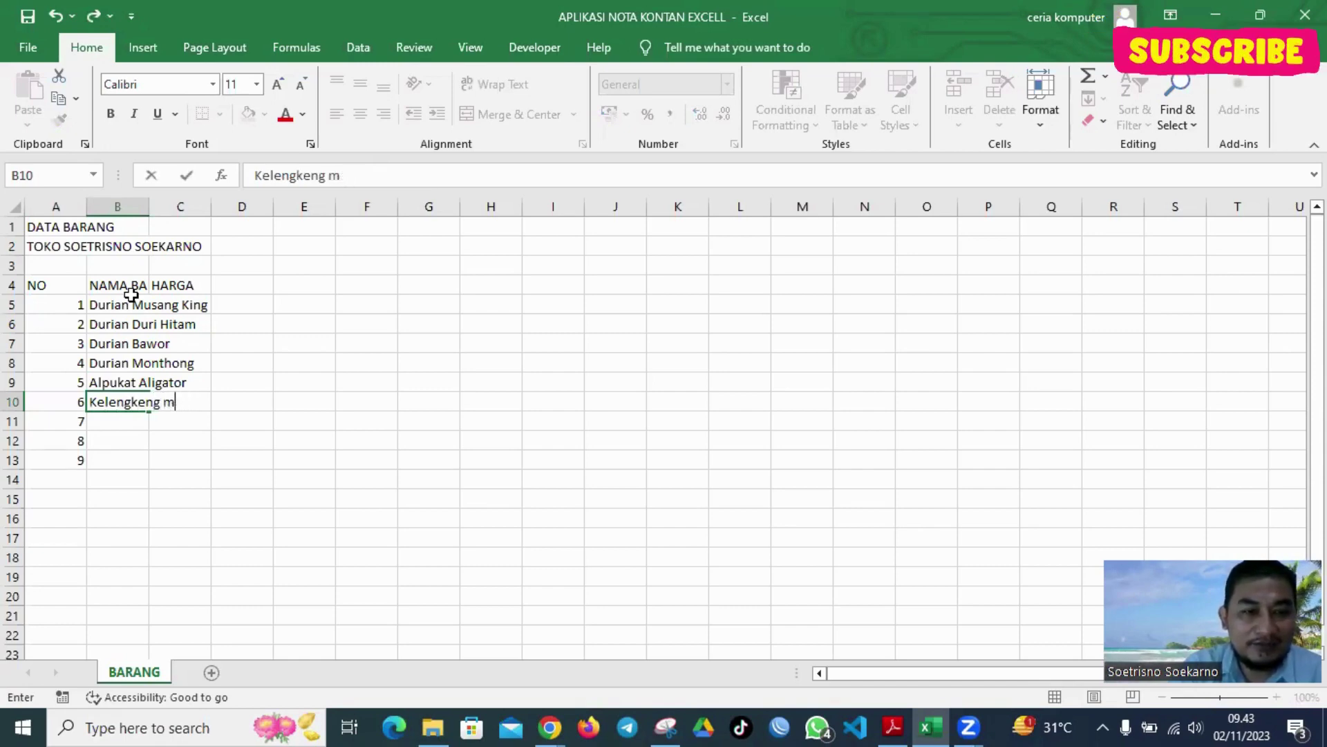
pyautogui.write('atalada')
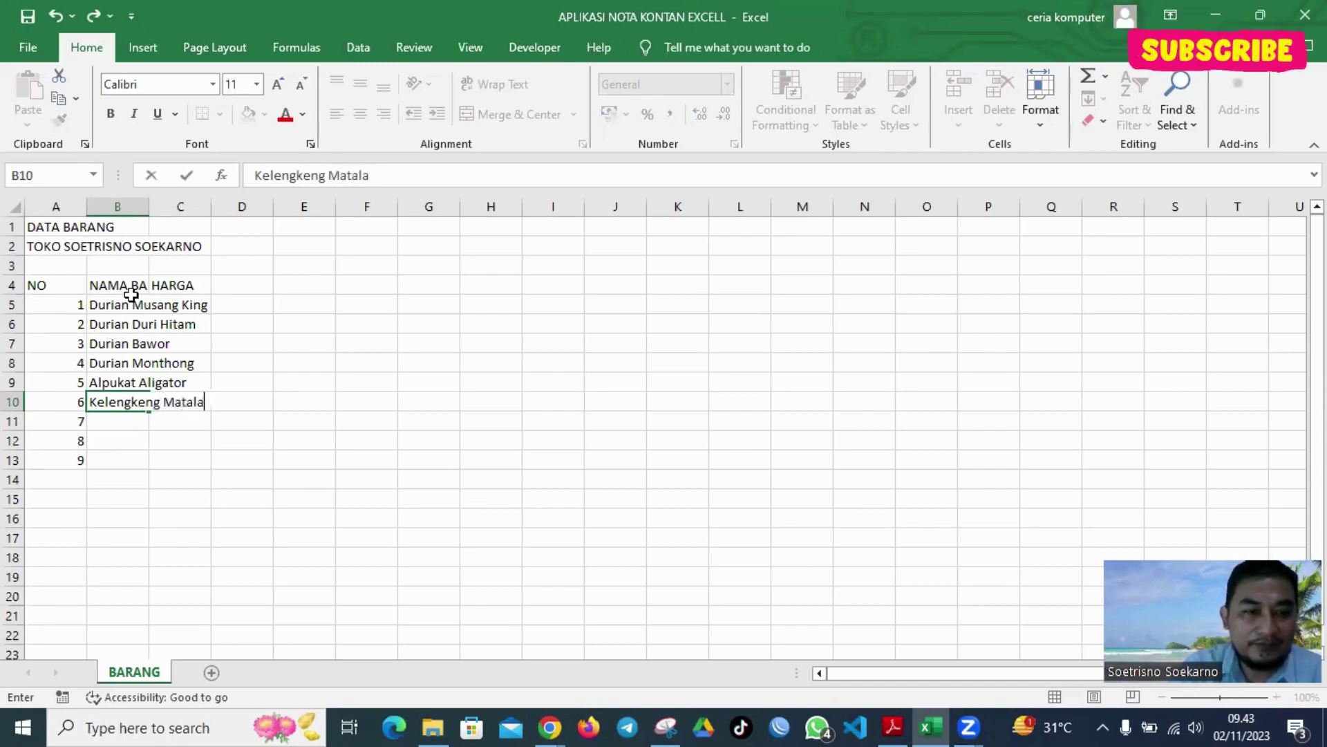
pyautogui.press('Return')
pyautogui.write('Kele')
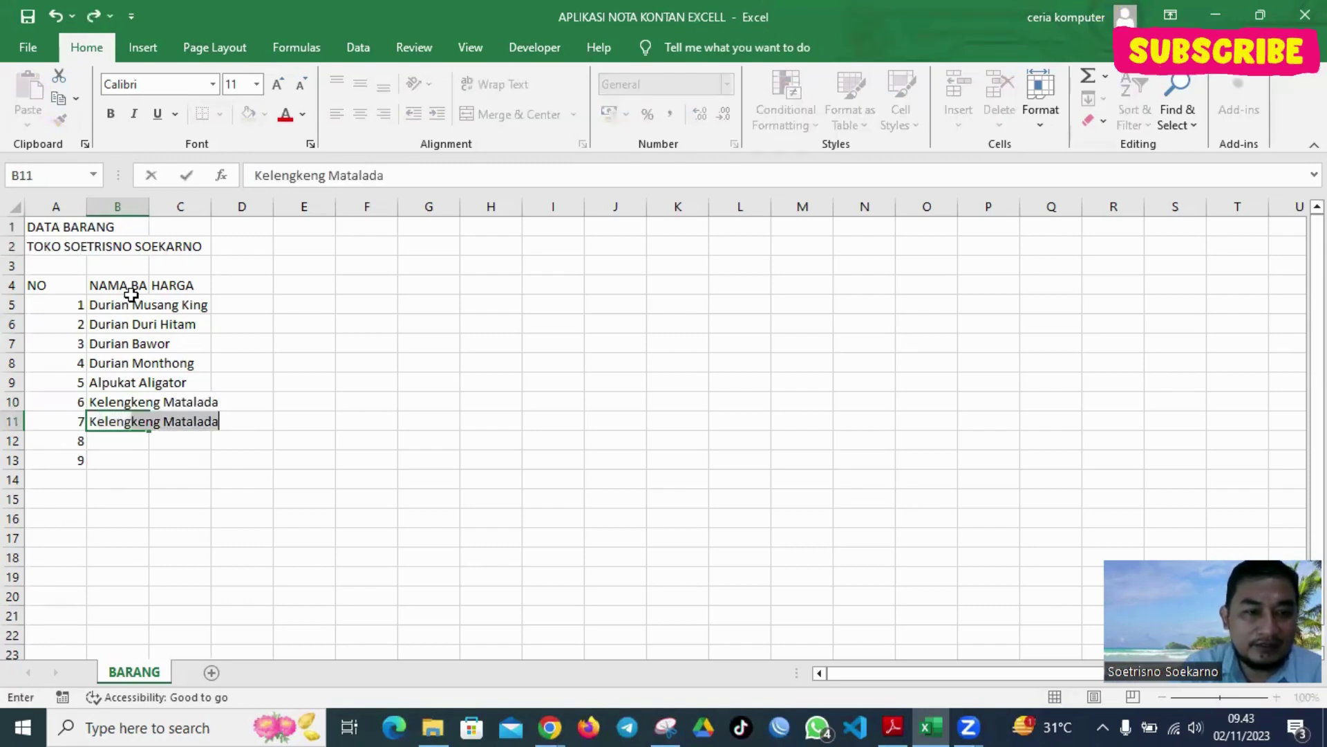
pyautogui.write('ngkeng Merah')
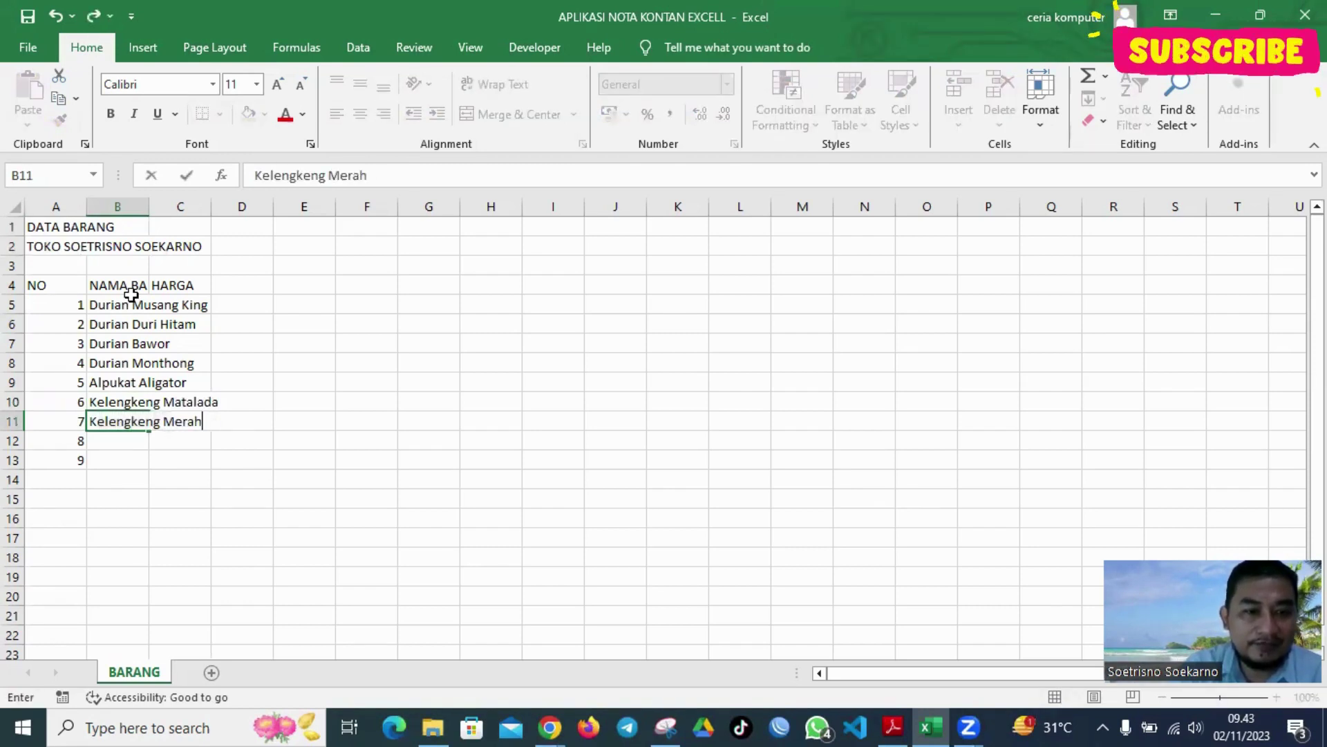
pyautogui.press('Return')
pyautogui.write('Kelengk')
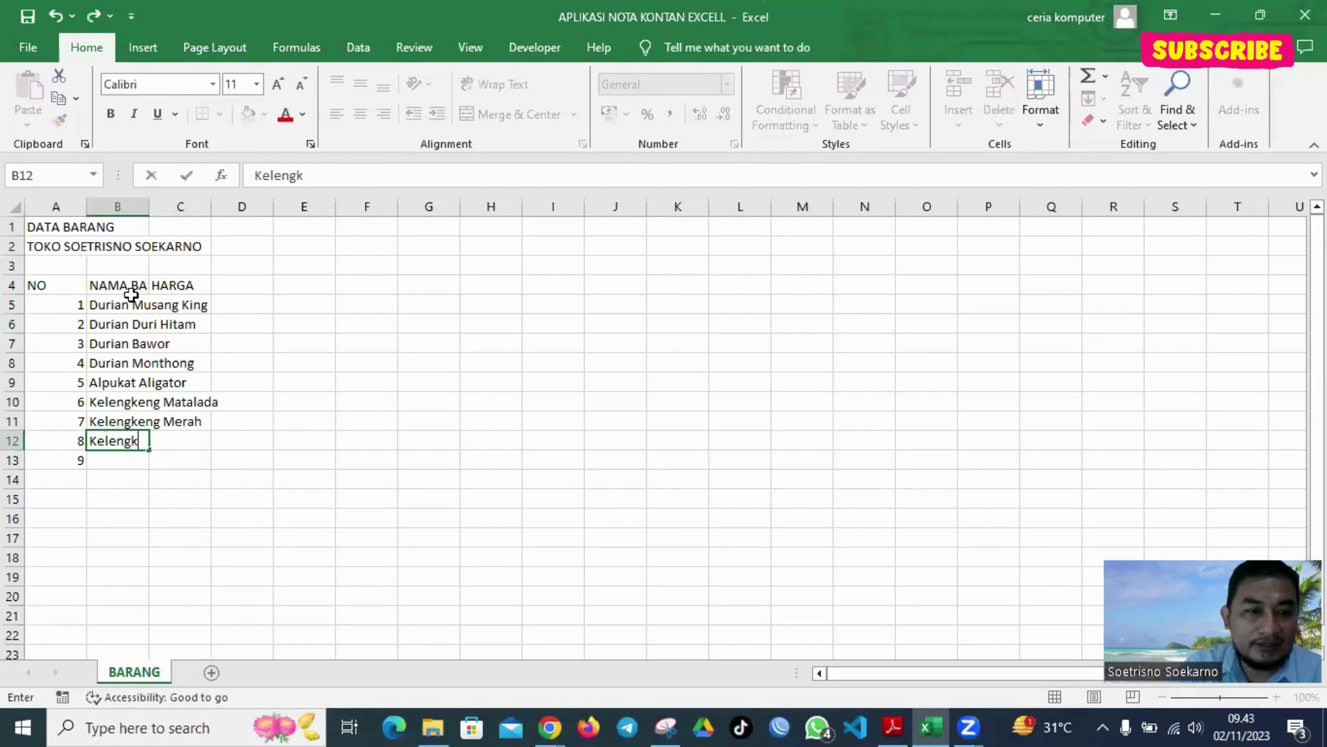
pyautogui.write('eng New ')
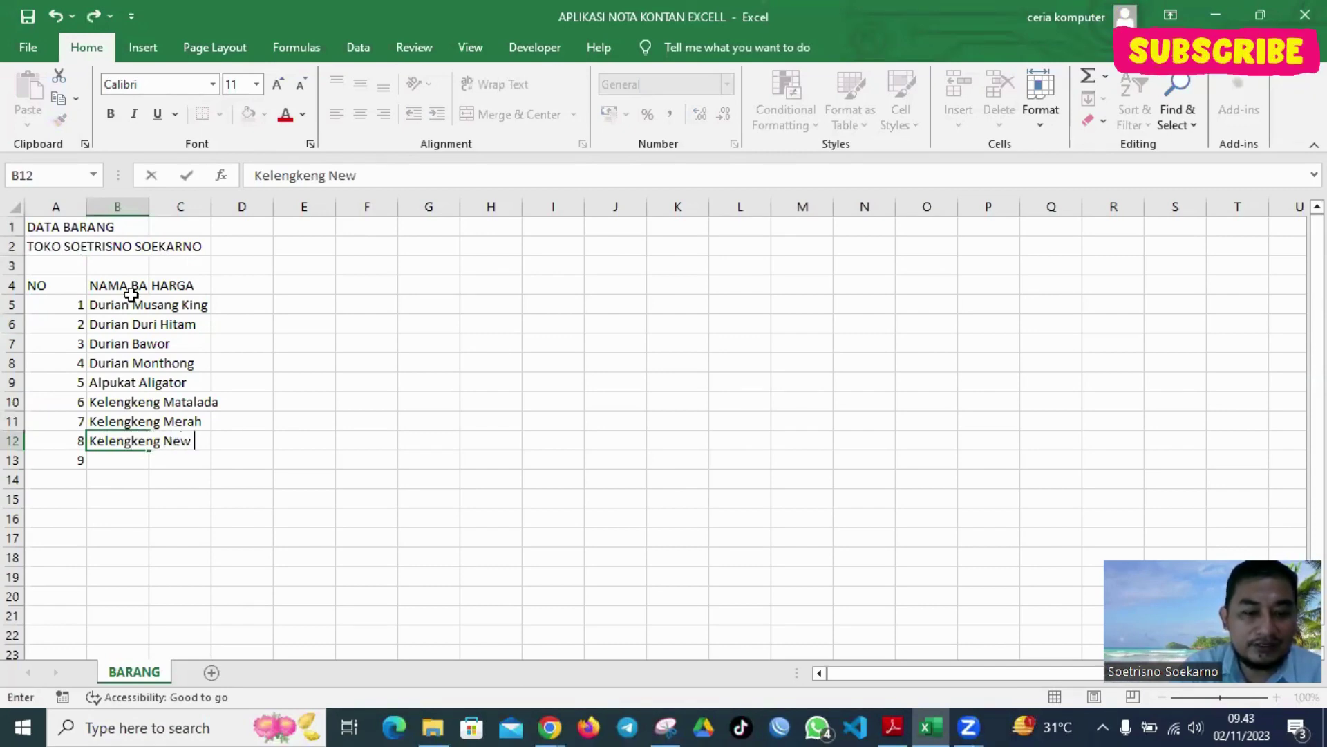
pyautogui.write('Cristal')
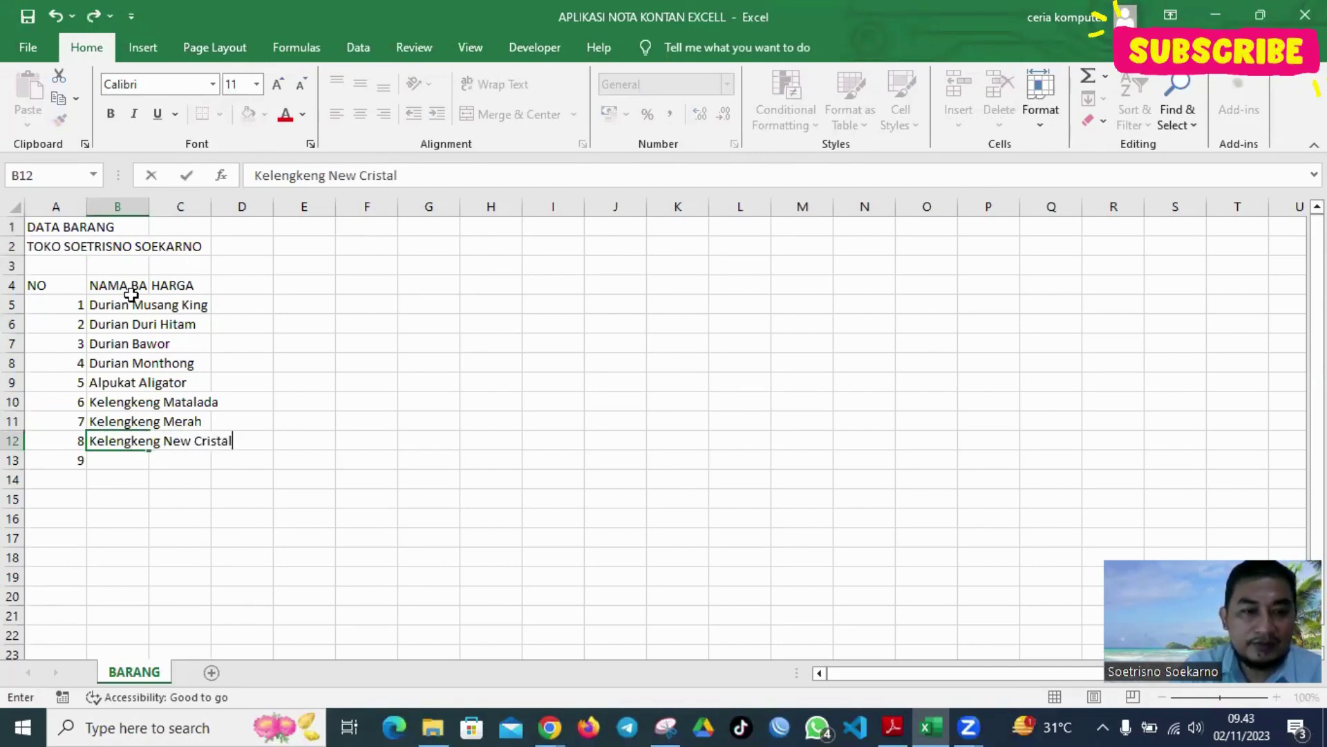
pyautogui.press('Return')
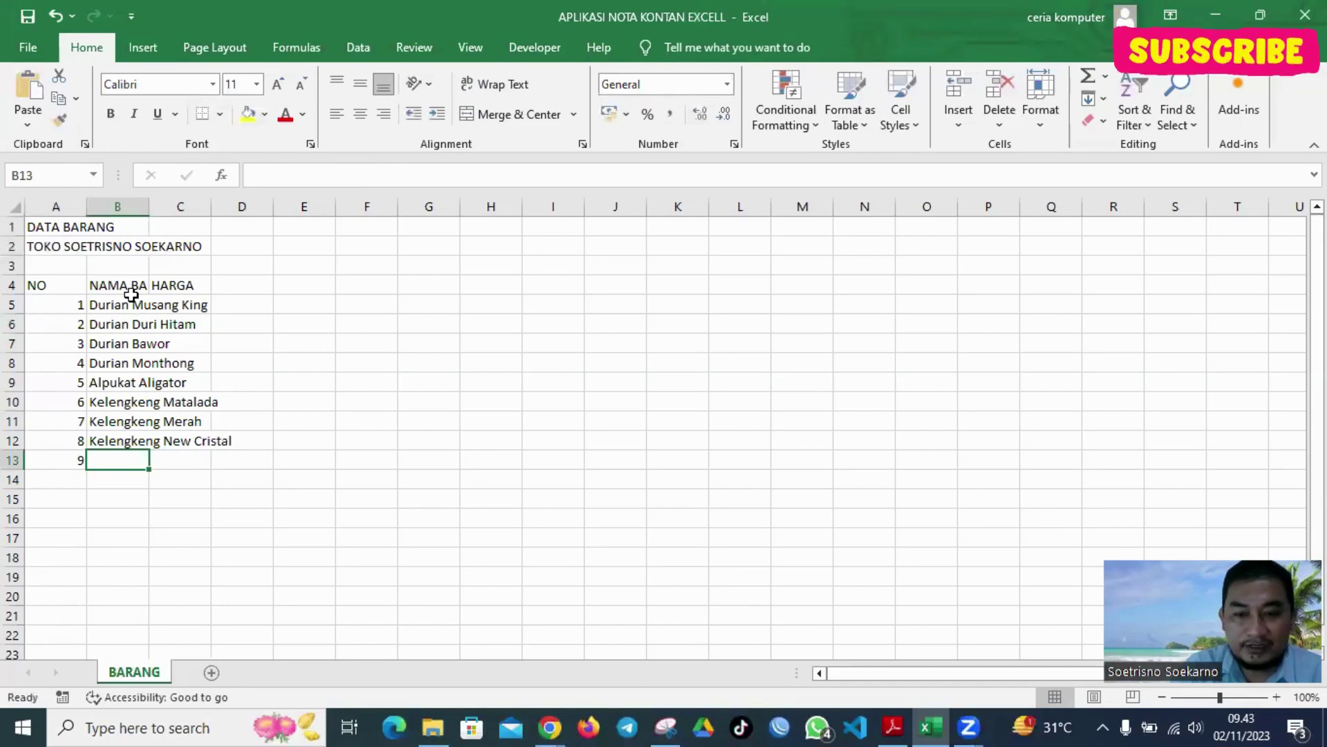
pyautogui.write('Jam')
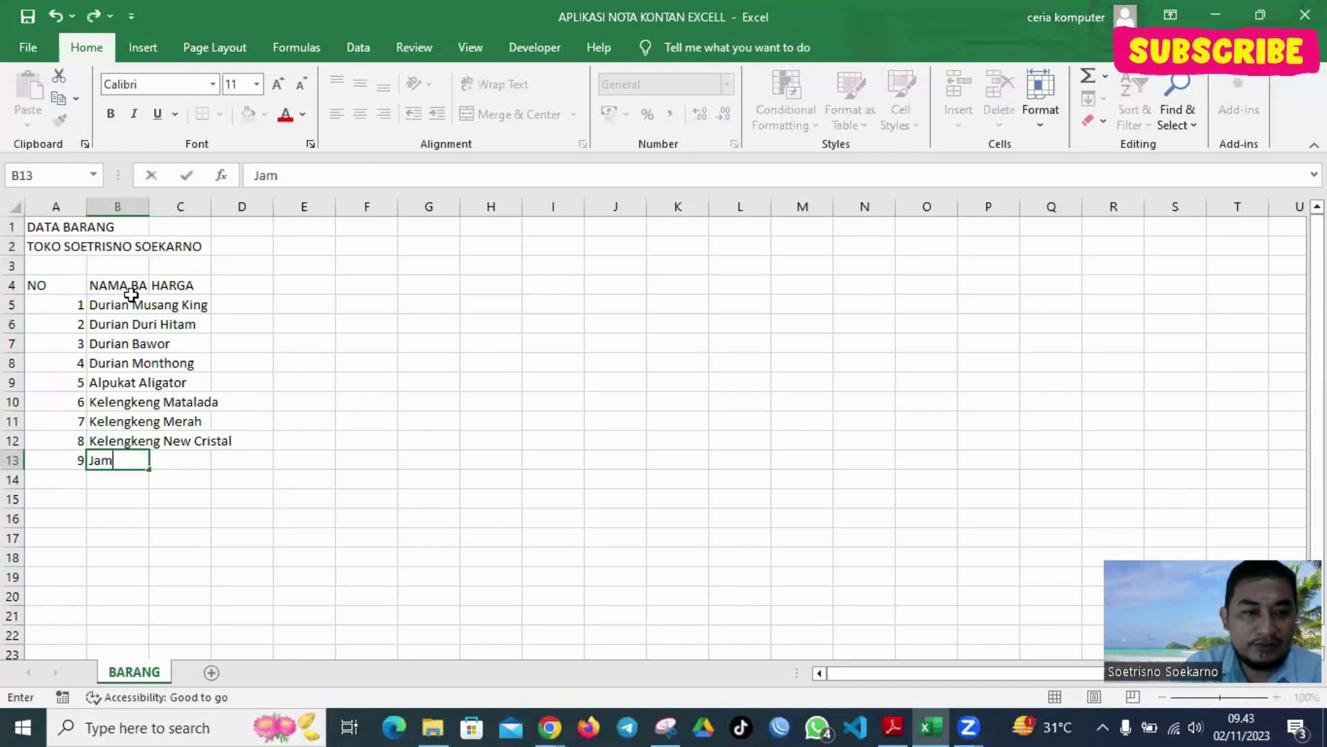
pyautogui.write('bu Krista;')
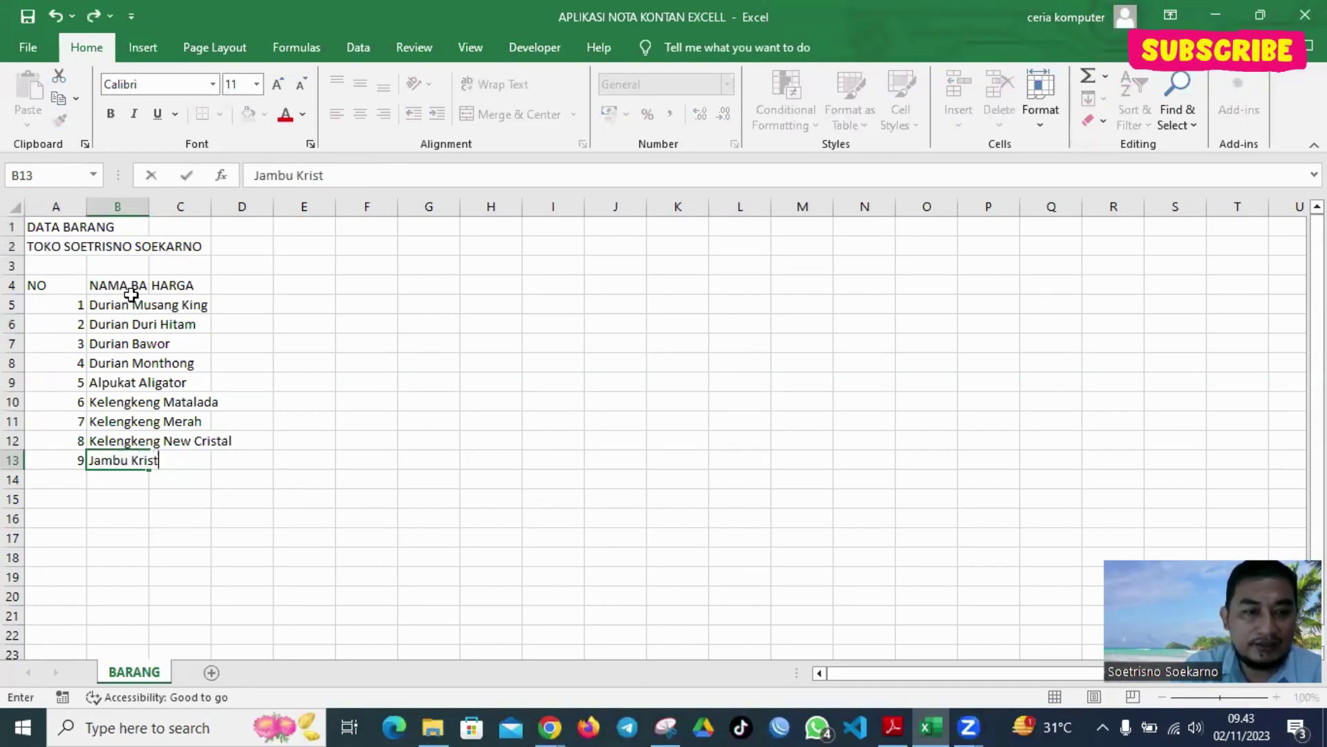
pyautogui.press('Return')
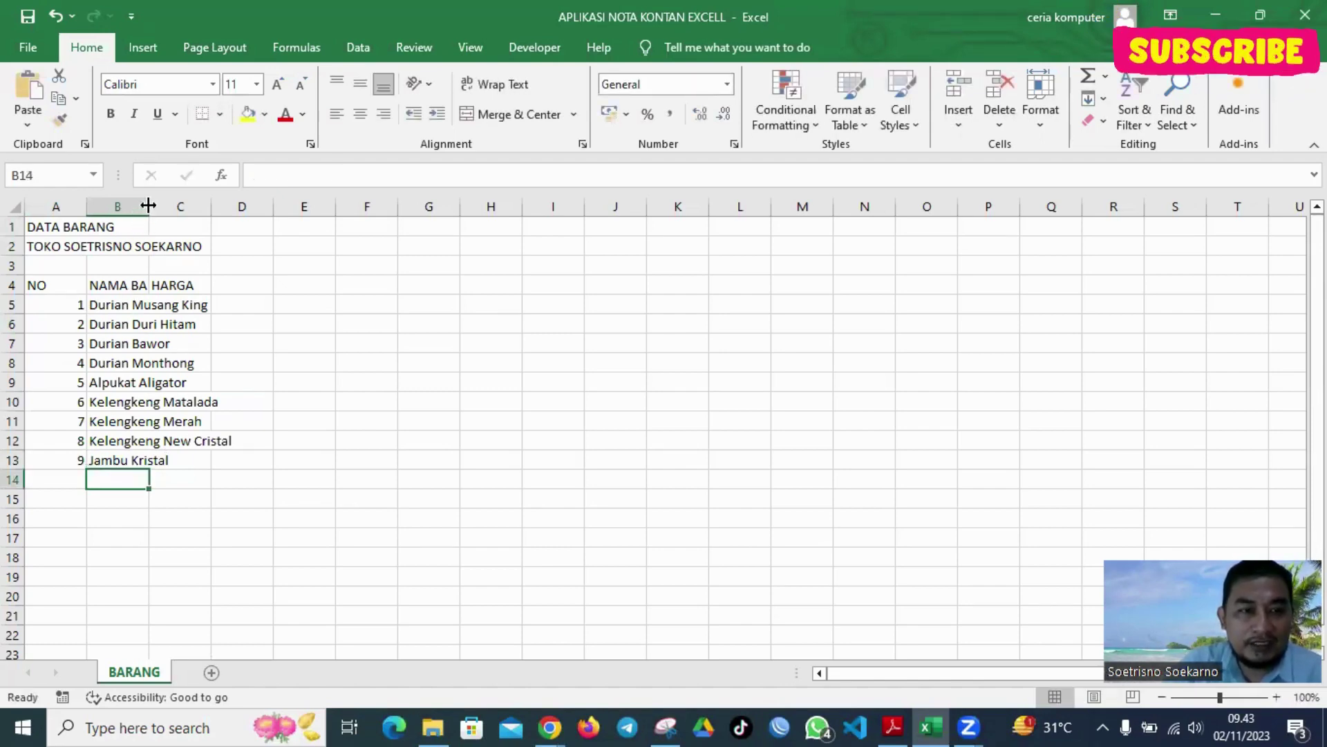
# Widen columns B and C and price the four durians at 90000 each
pyautogui.moveTo(149, 206); pyautogui.dragTo(428, 207)
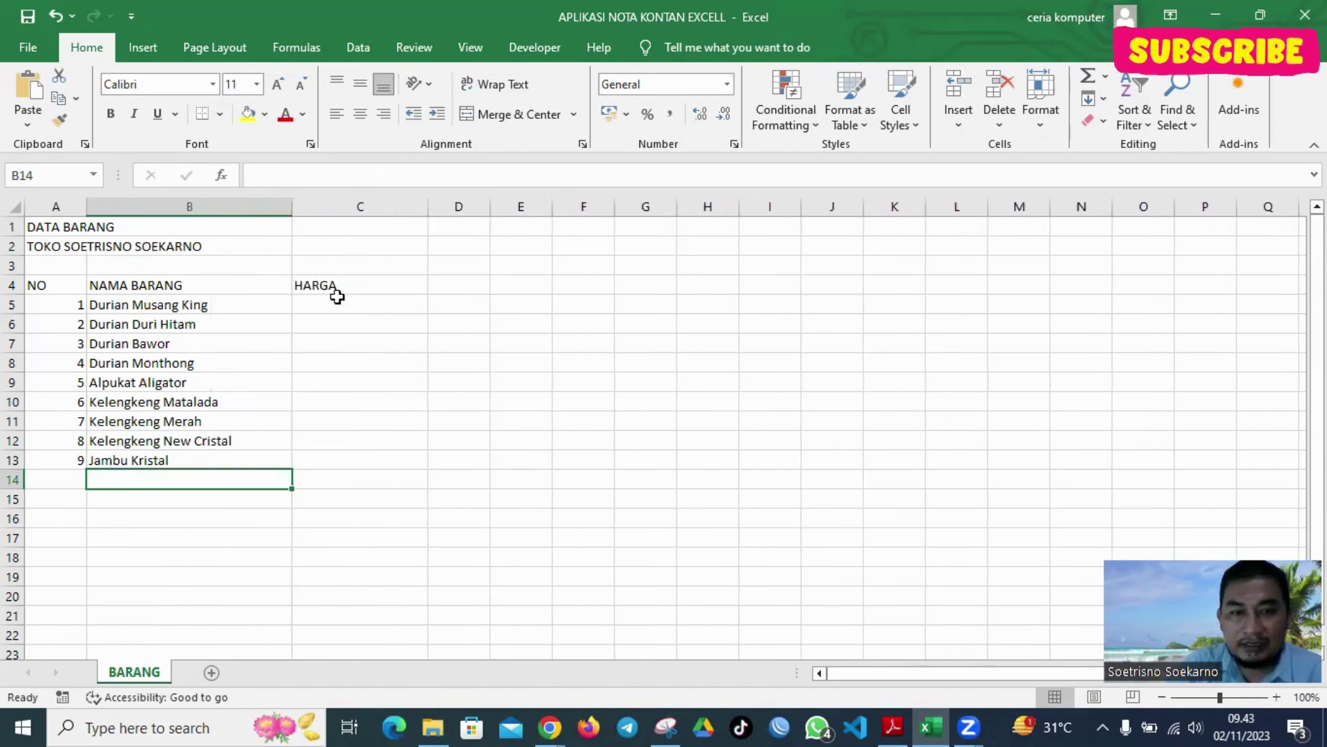
pyautogui.click(348, 292)
pyautogui.click(357, 319)
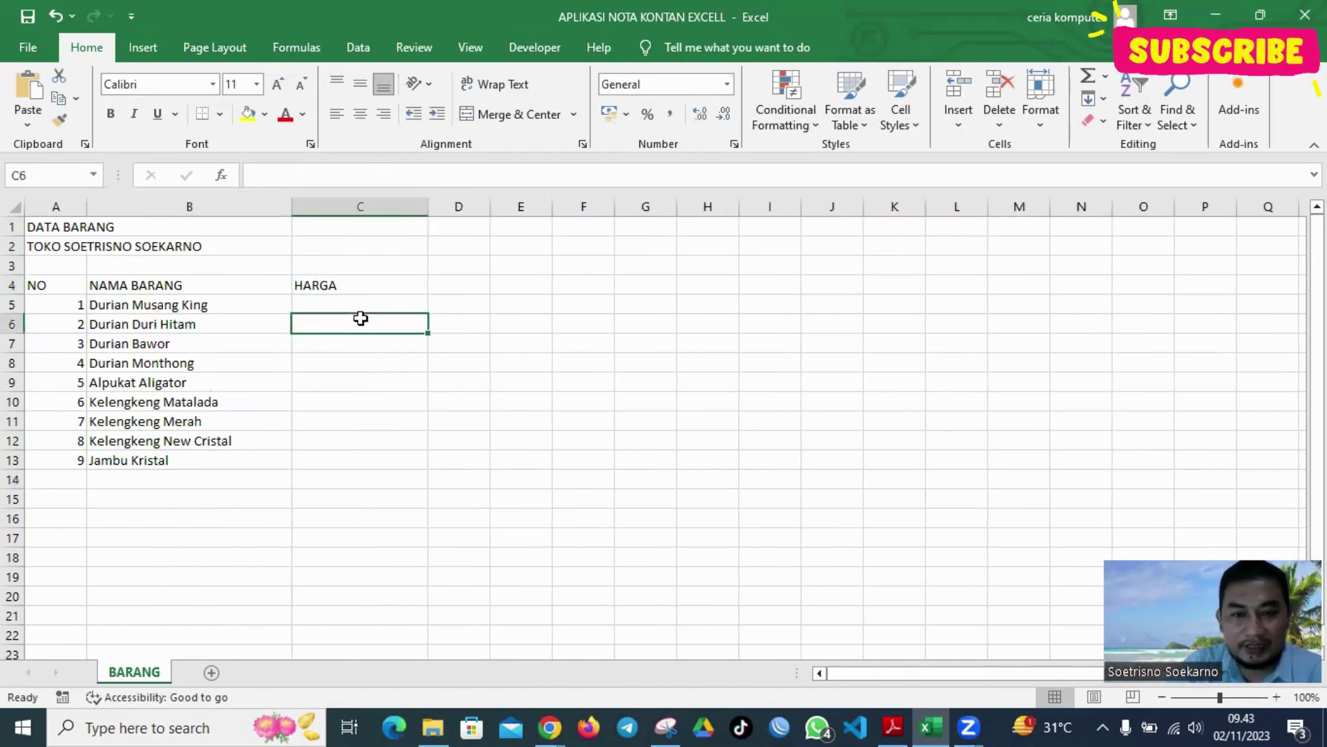
pyautogui.click(371, 298)
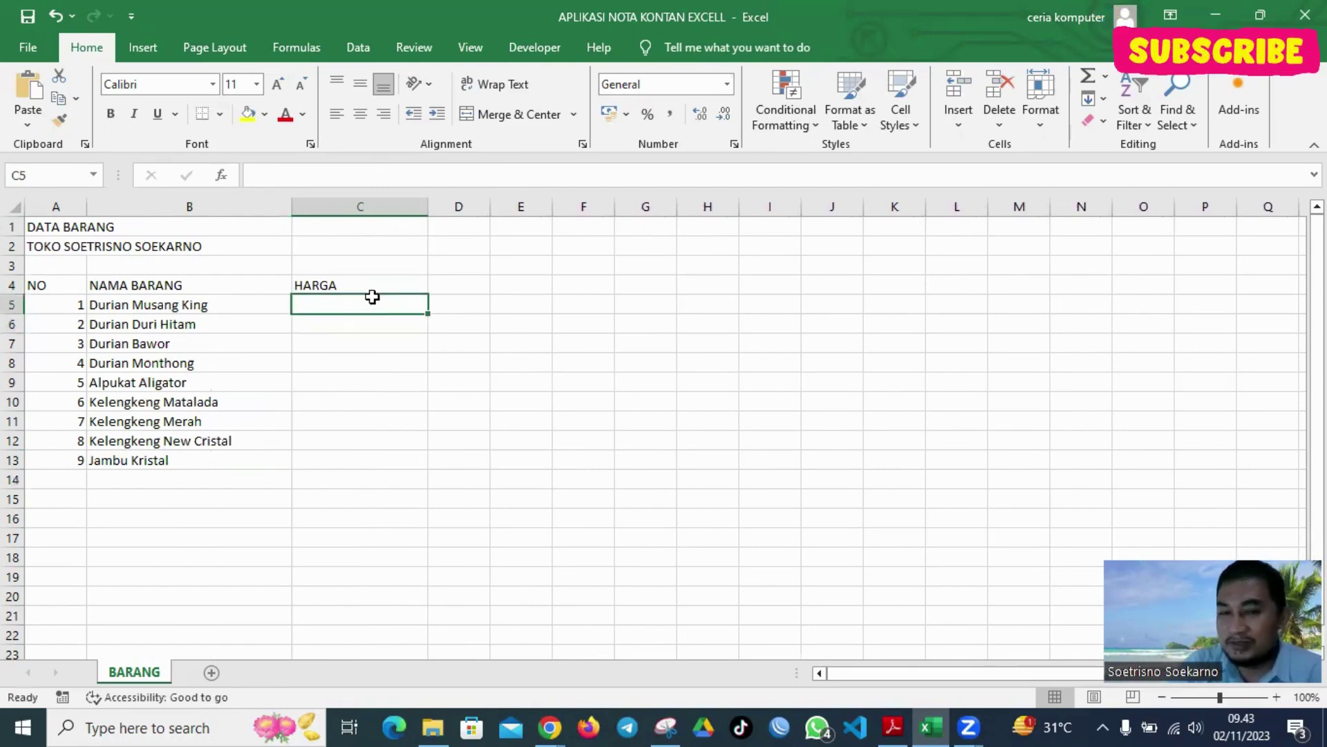
pyautogui.write('90000')
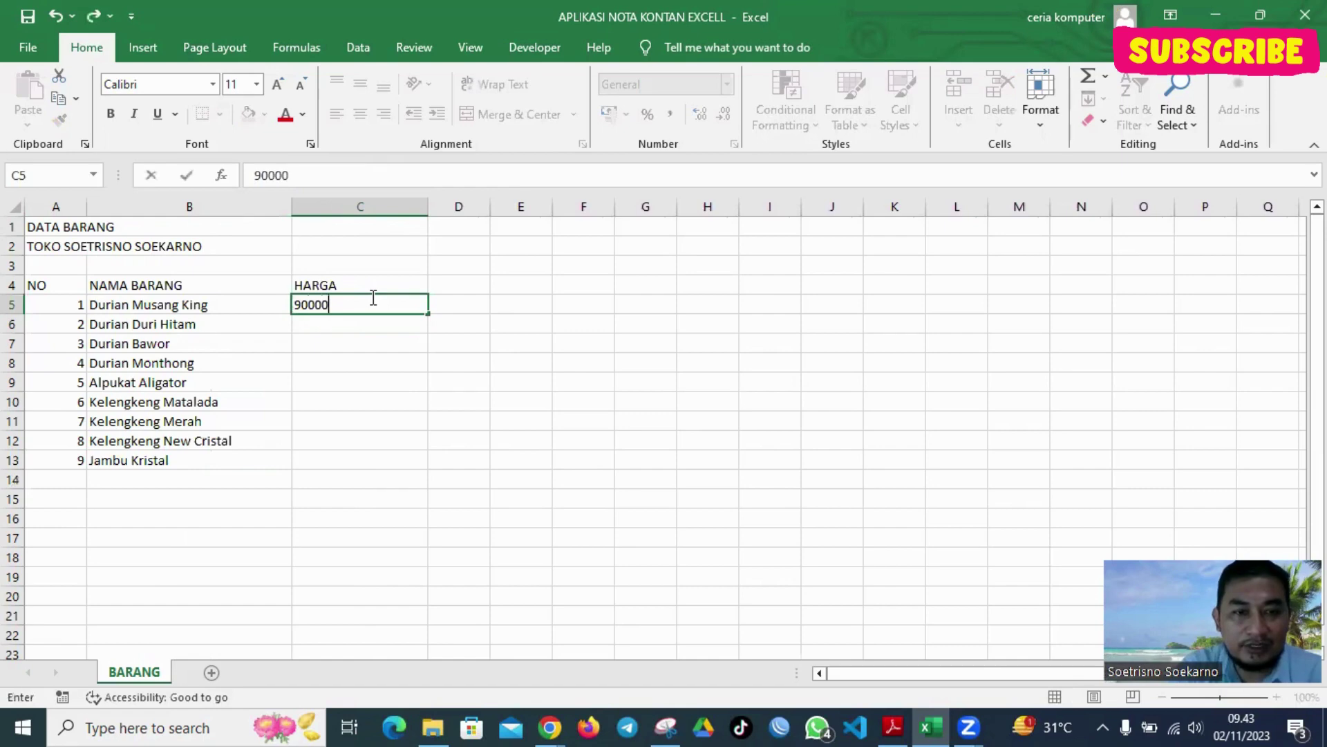
pyautogui.press('Return')
pyautogui.write('90')
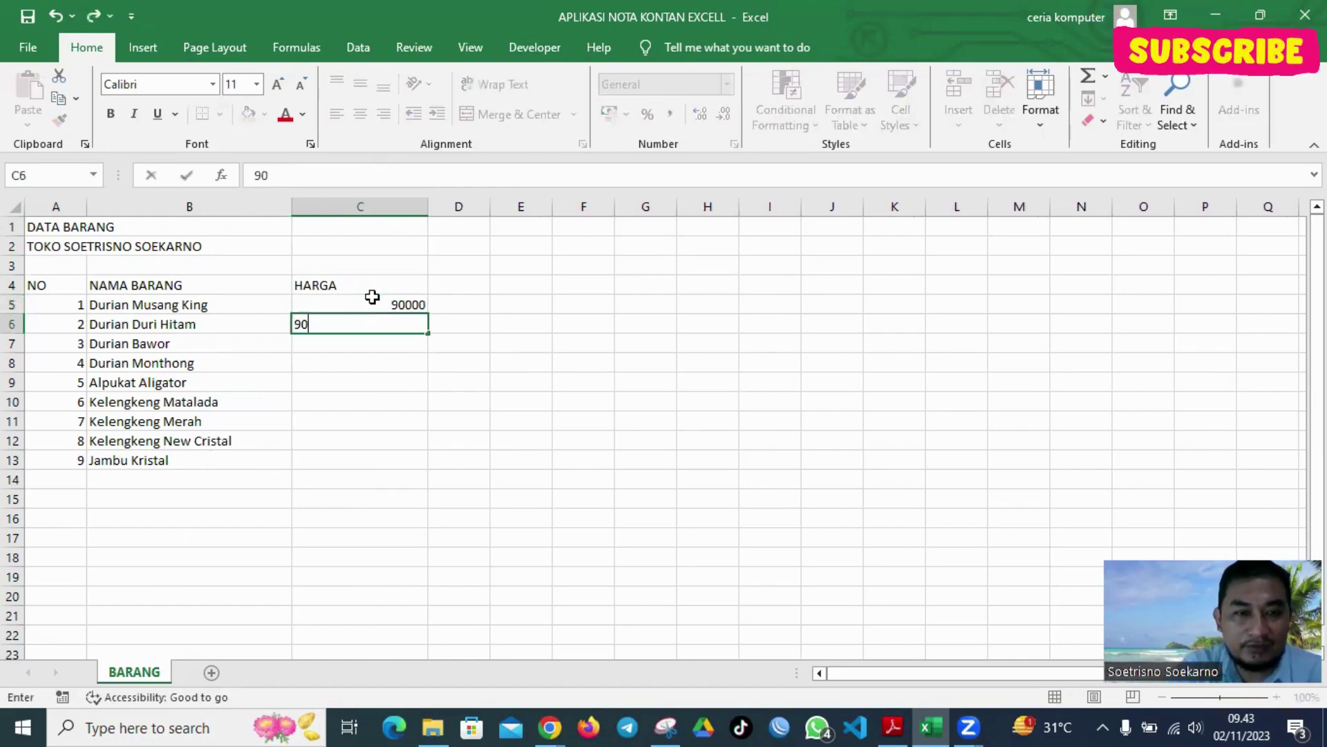
pyautogui.write('000')
pyautogui.press('Return')
pyautogui.write('900')
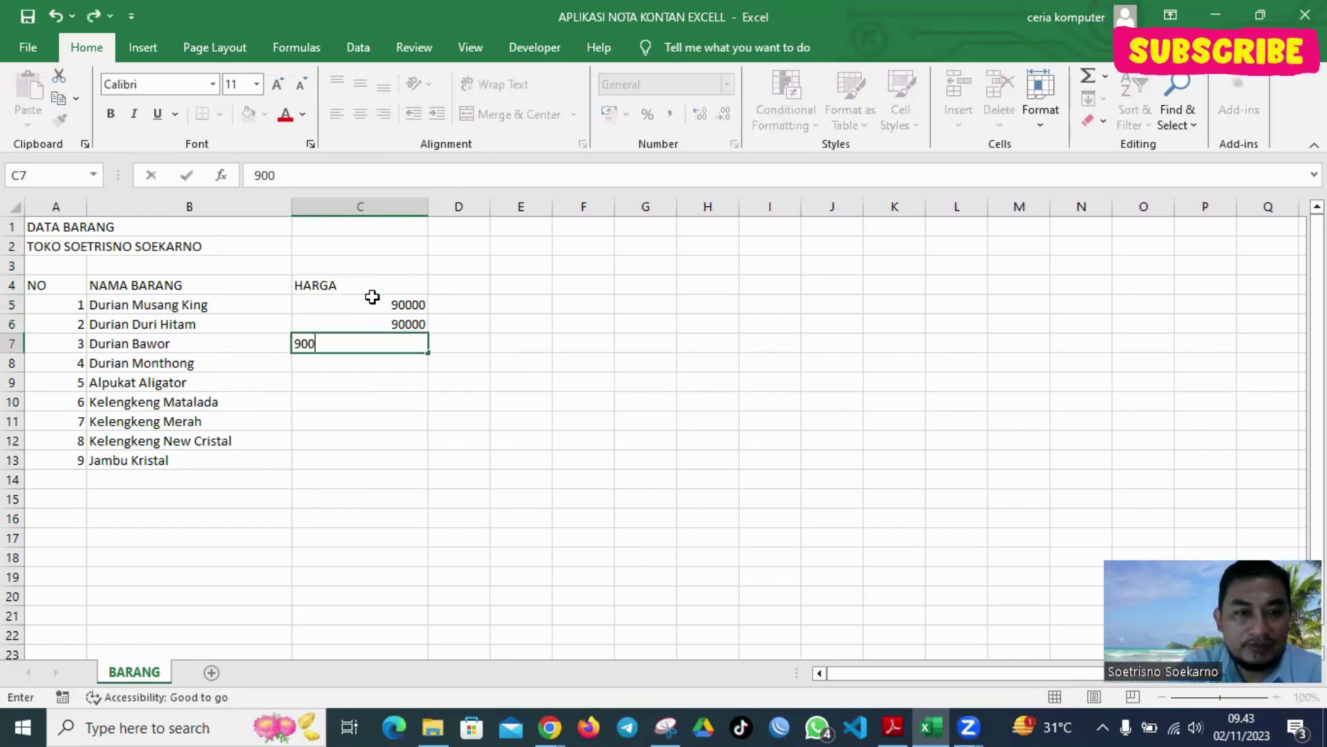
pyautogui.write('00')
pyautogui.press('Return')
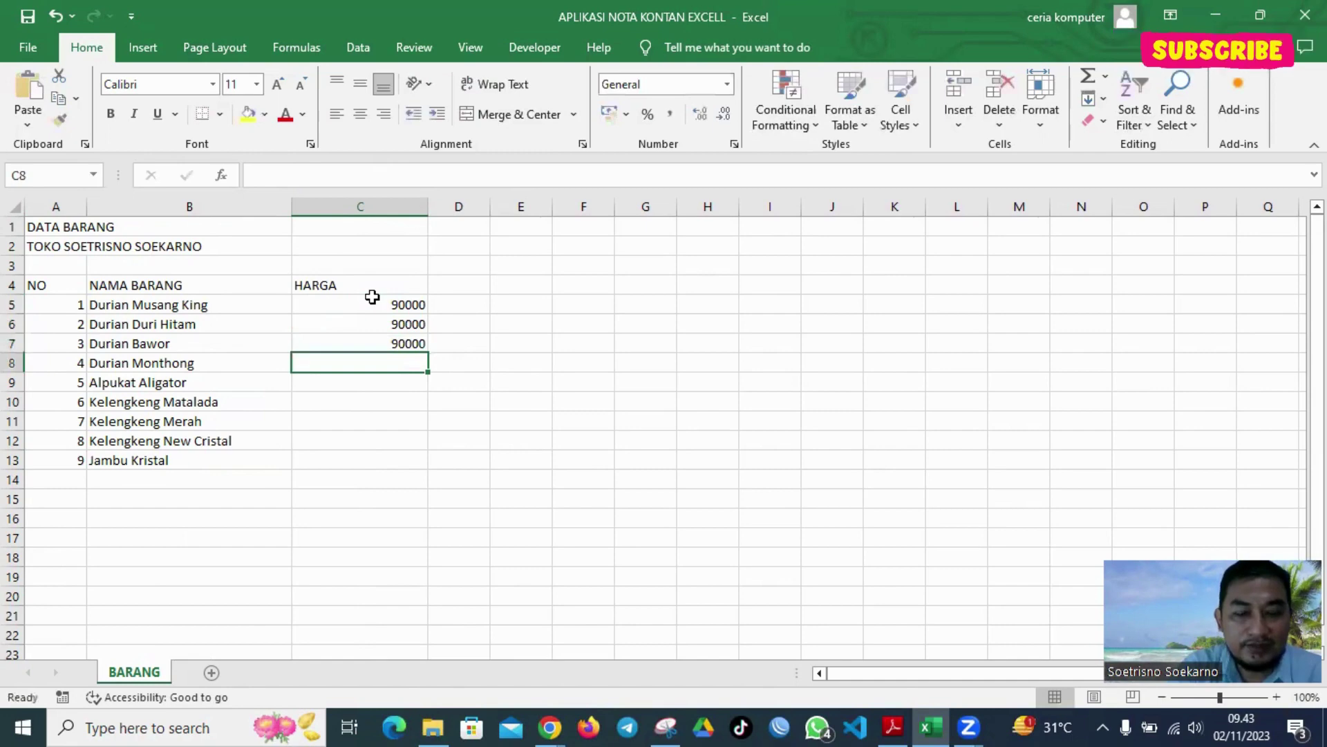
pyautogui.write('90000')
pyautogui.press('Return')
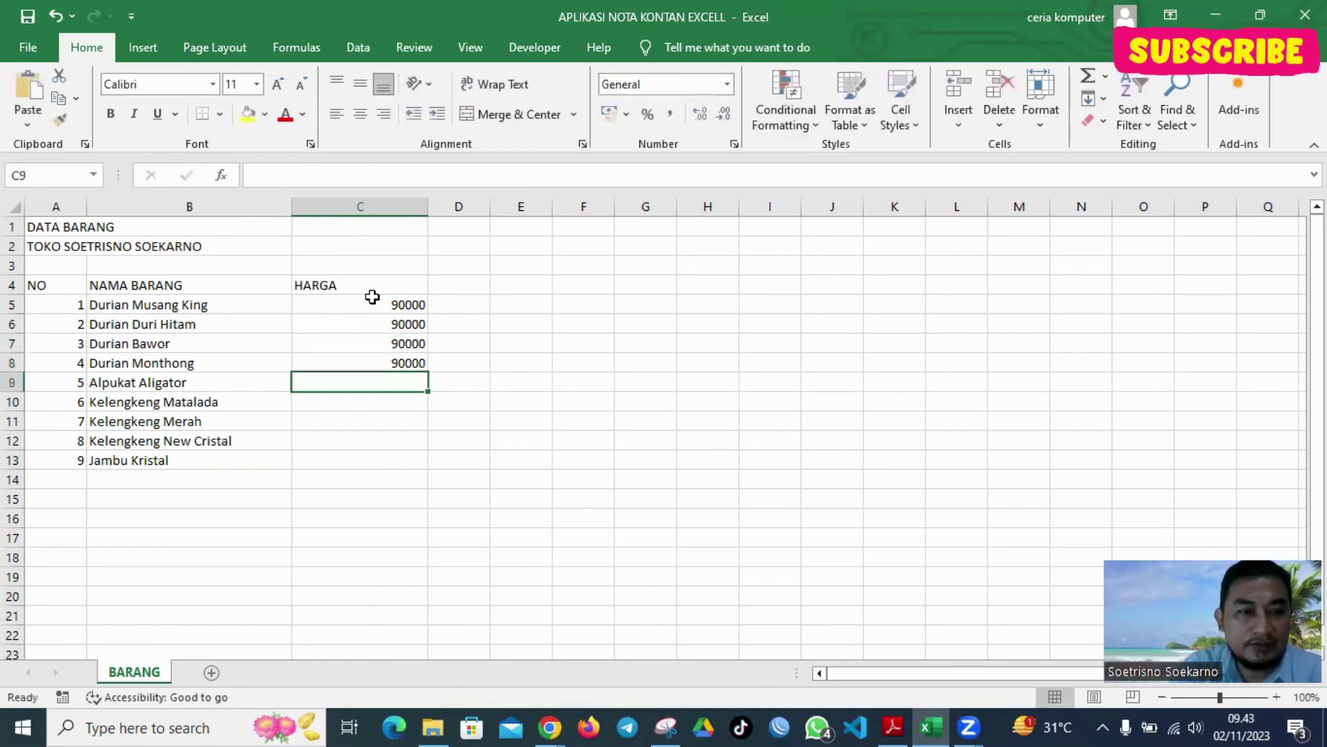
# Price Alpukat and Kelengkeng Matalada at 70000, the other two Kelengkeng at 60000, Jambu Kristal 30000
pyautogui.write('7000')
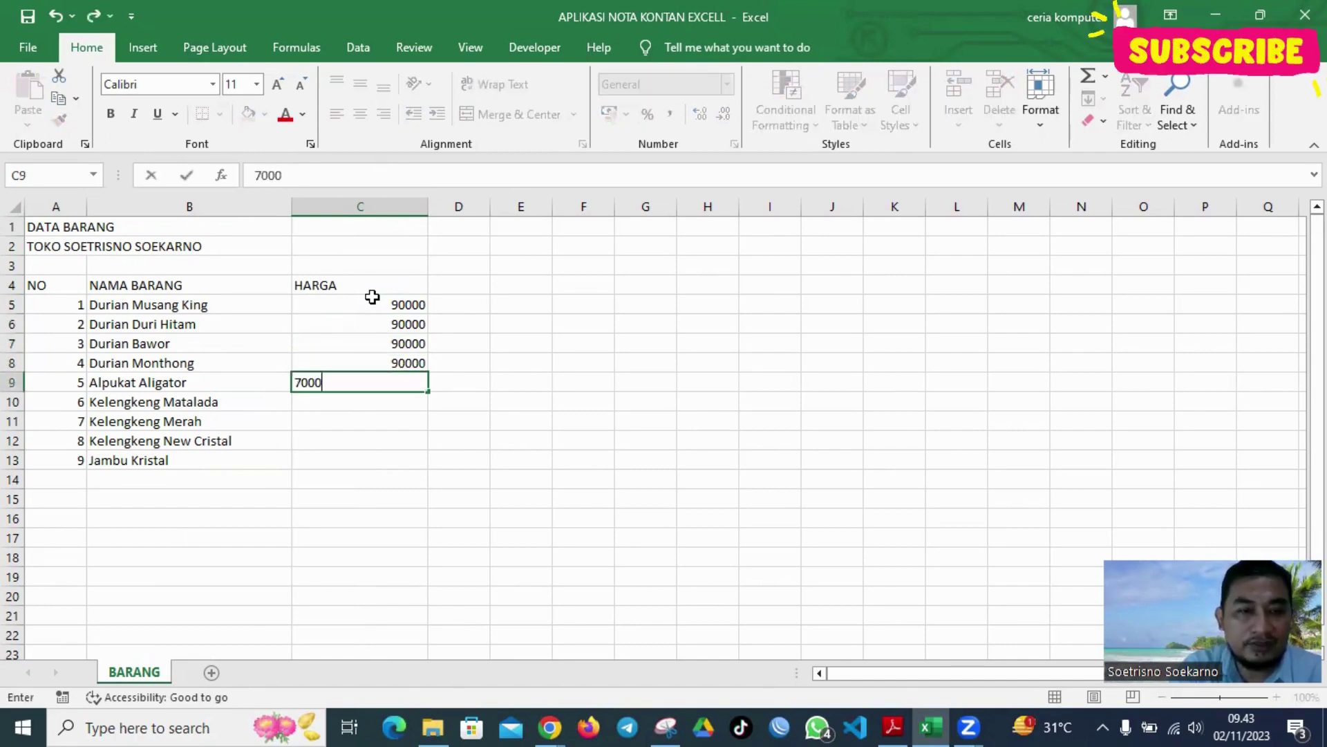
pyautogui.write('0')
pyautogui.press('Return')
pyautogui.write('70000')
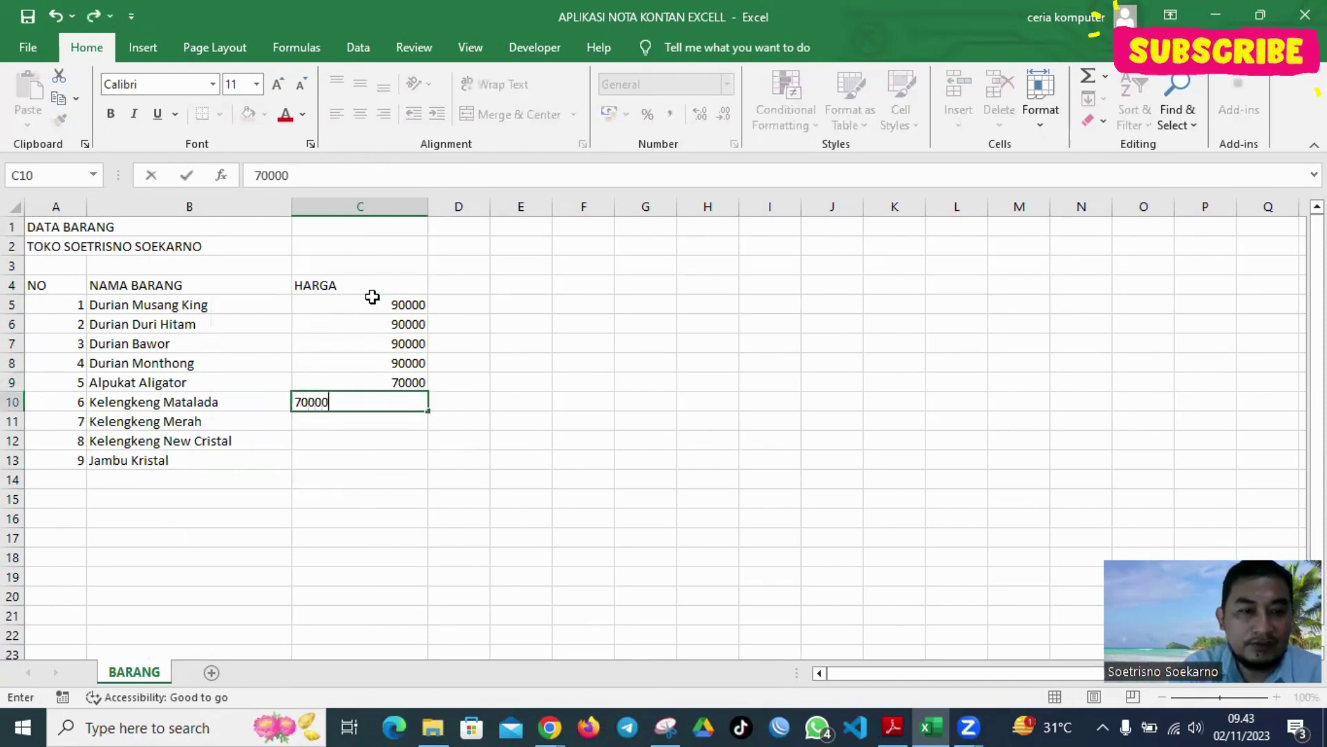
pyautogui.press('Return')
pyautogui.write('60000')
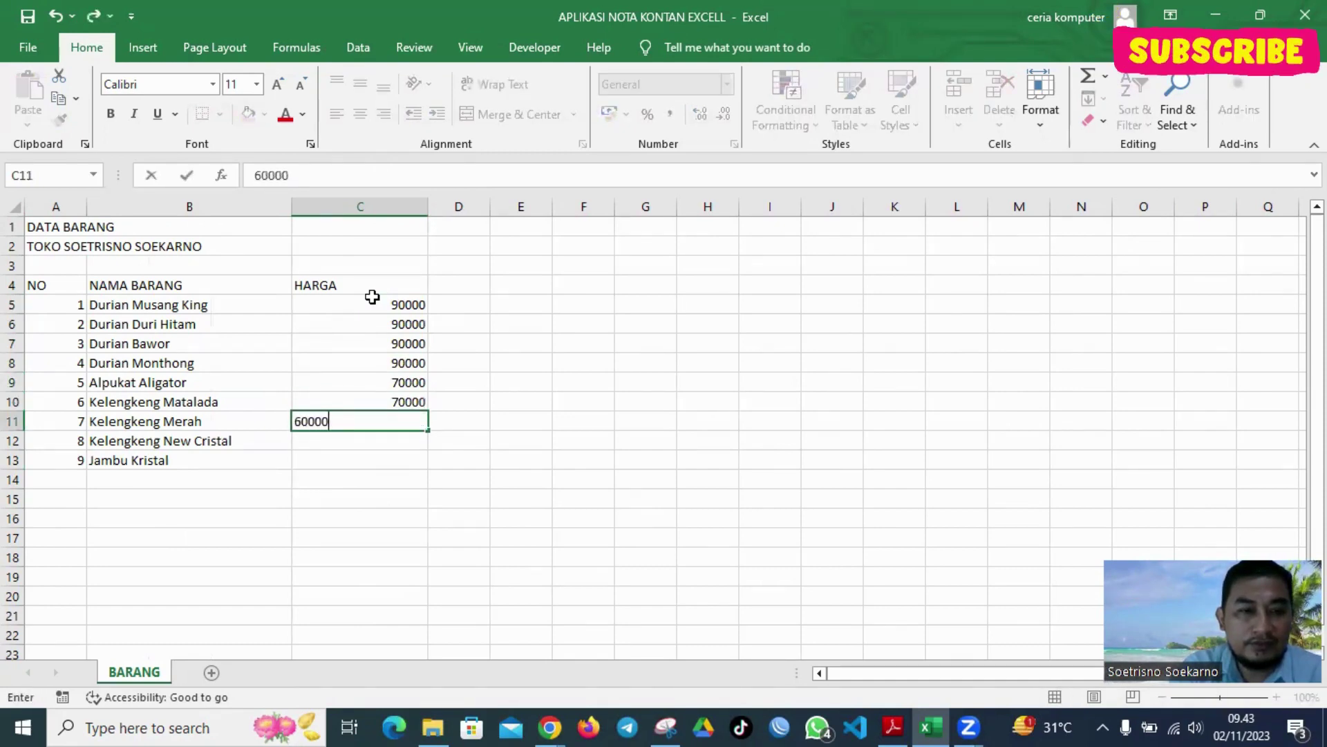
pyautogui.press('Return')
pyautogui.write('60')
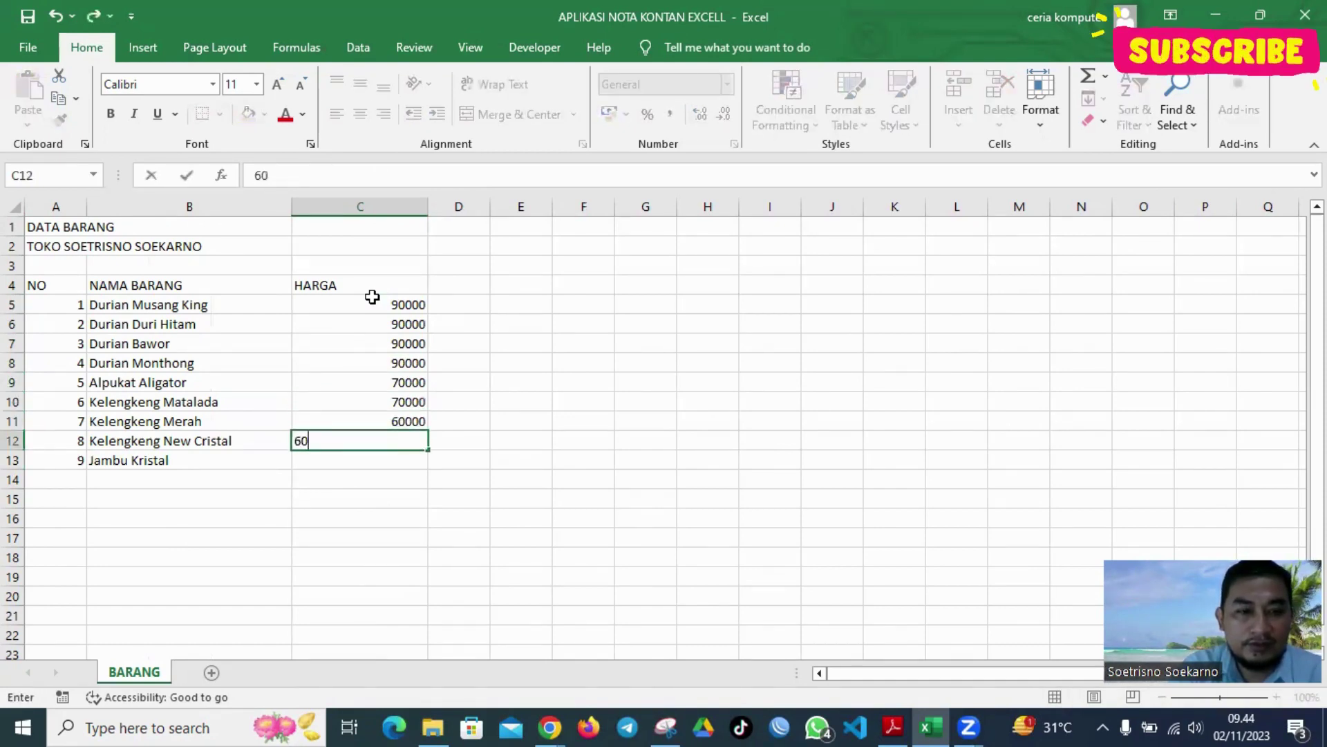
pyautogui.write('000')
pyautogui.press('Return')
pyautogui.write('300')
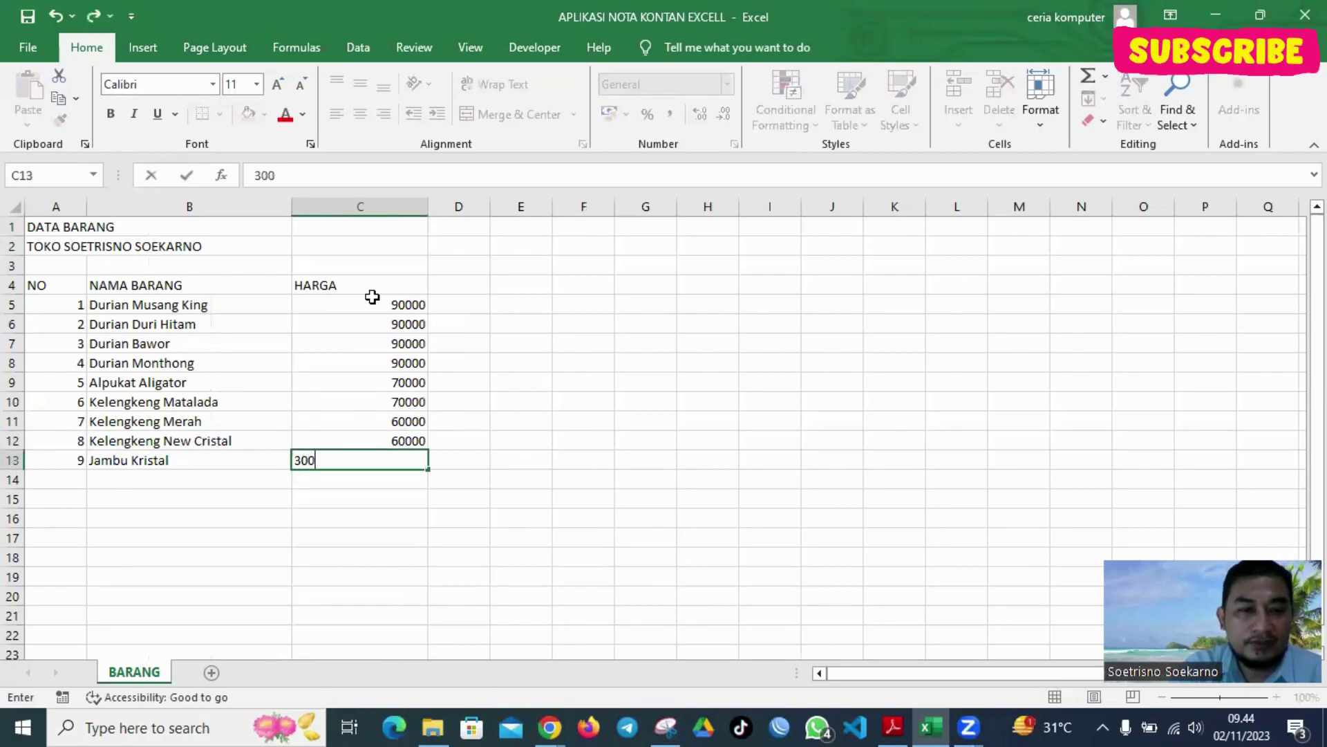
pyautogui.write('00')
pyautogui.press('Return')
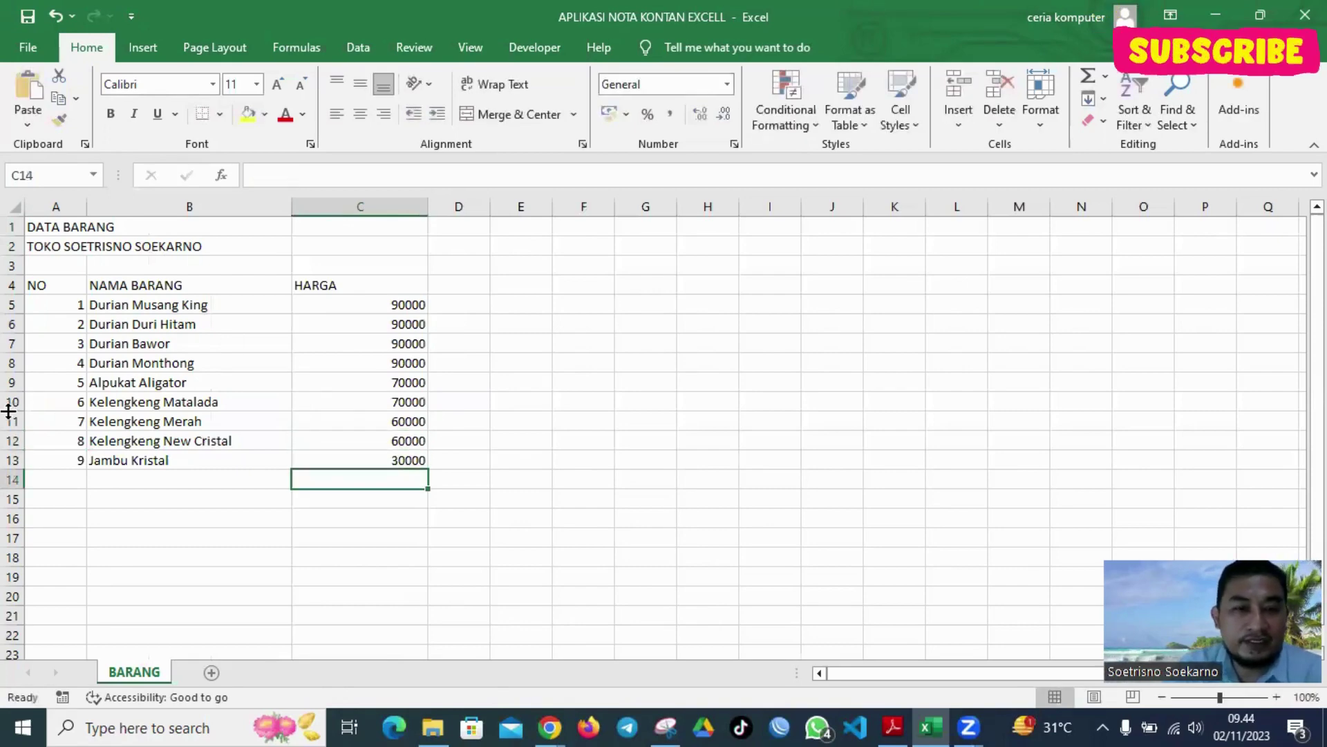
# Give A4:C13 all borders and centred text, and make the header row bold with gold fill
pyautogui.moveTo(86, 281); pyautogui.dragTo(397, 458)
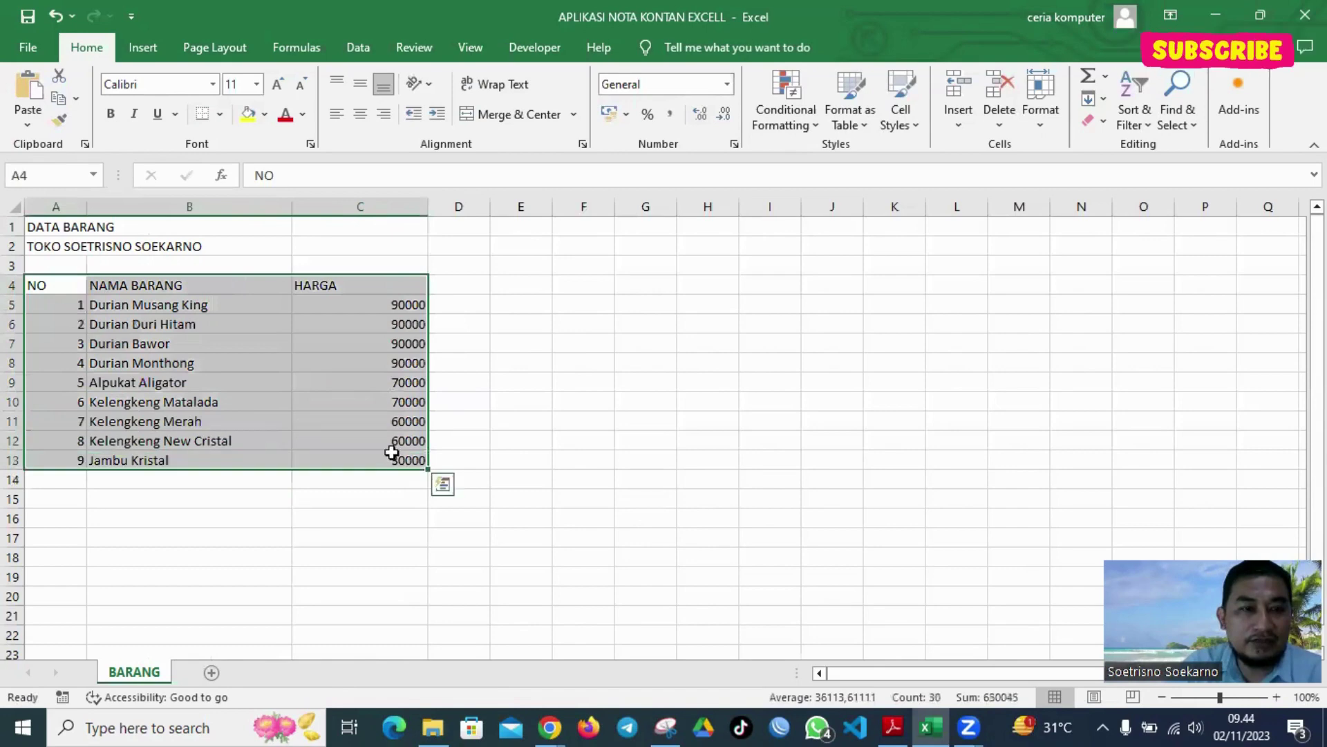
pyautogui.click(221, 115)
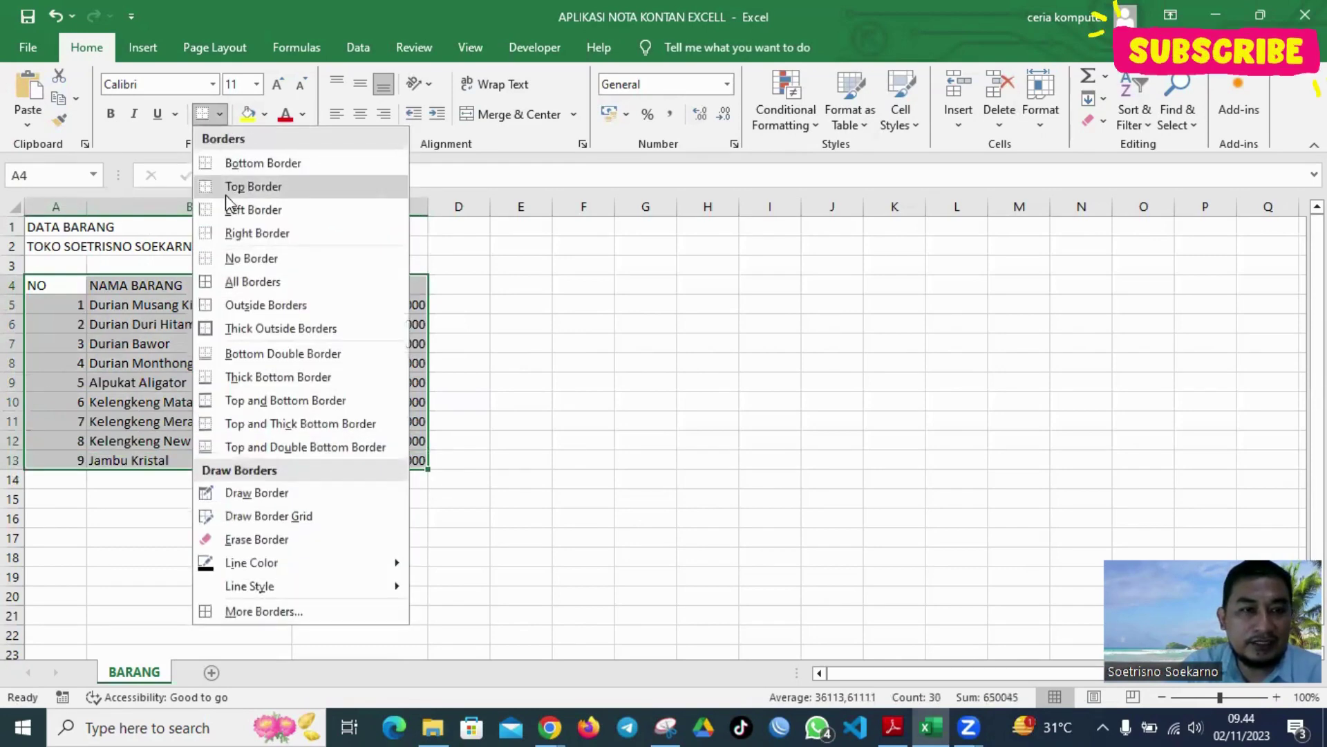
pyautogui.click(235, 279)
pyautogui.click(359, 114)
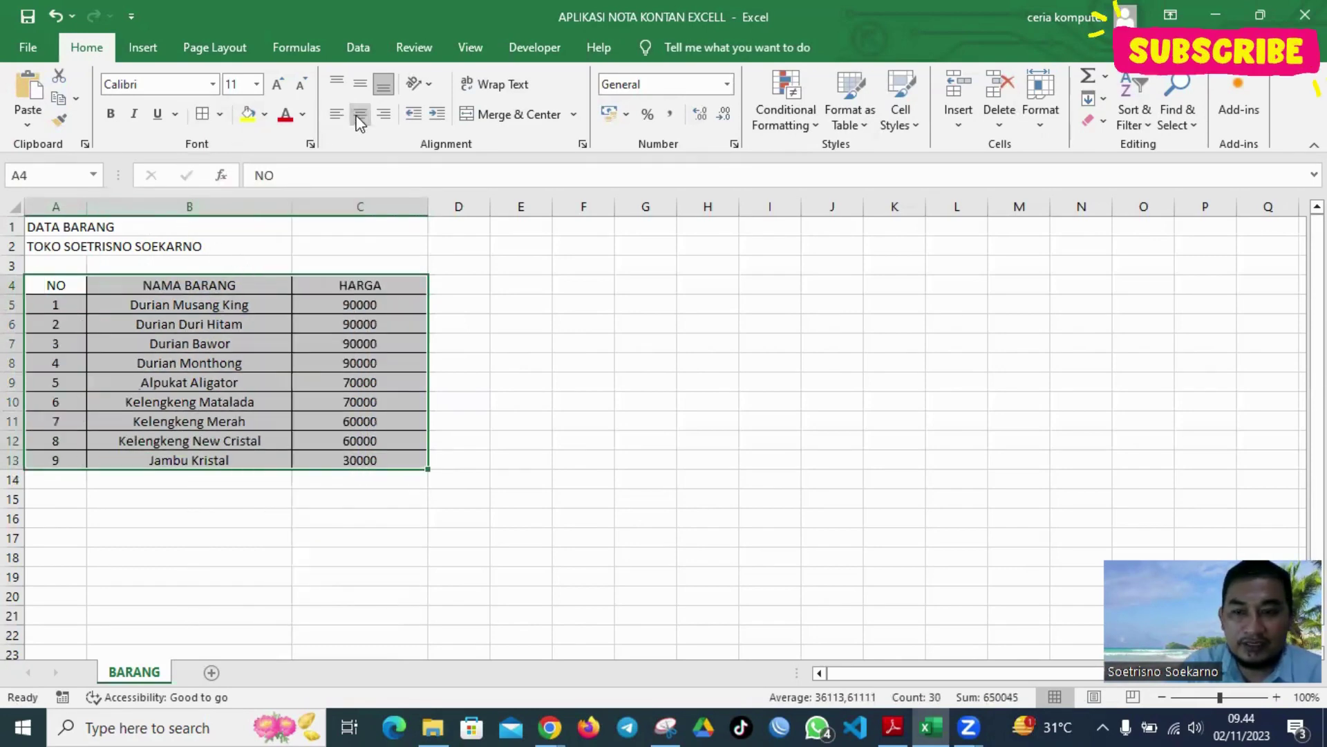
pyautogui.moveTo(56, 285); pyautogui.dragTo(324, 285)
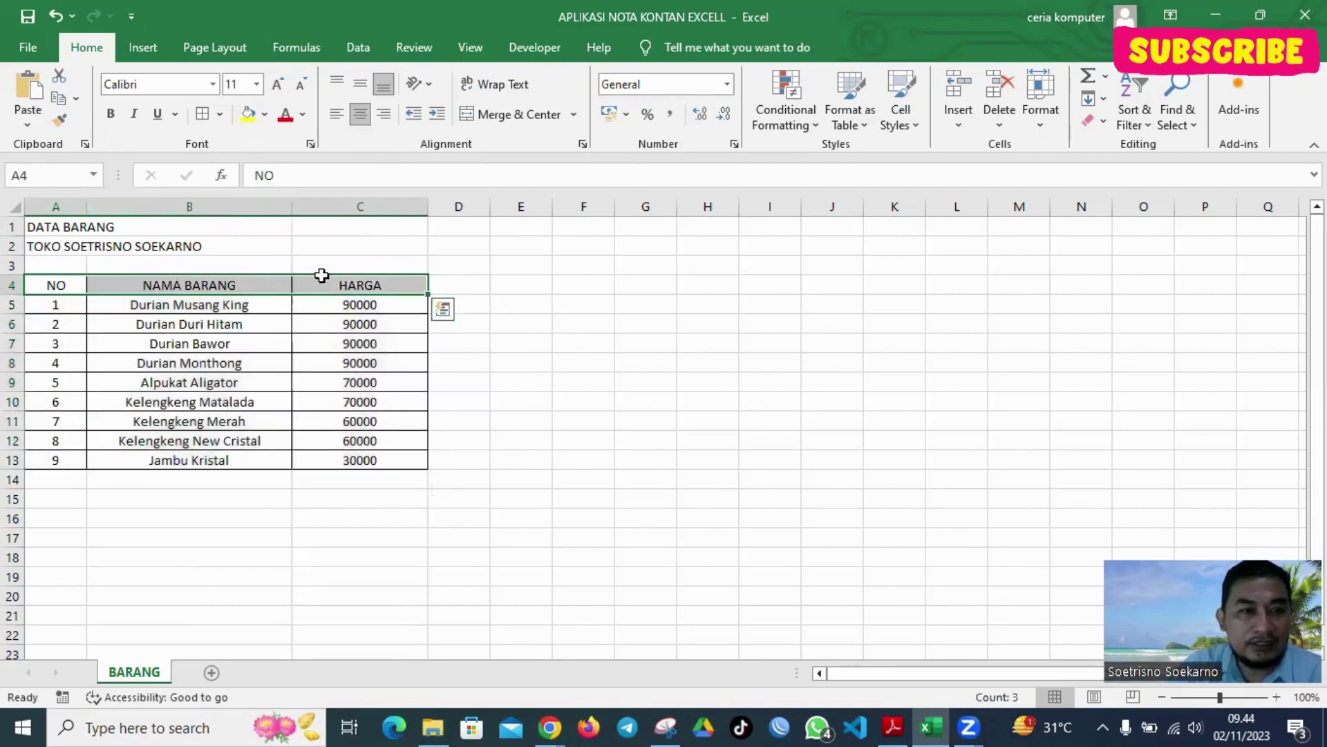
pyautogui.click(111, 115)
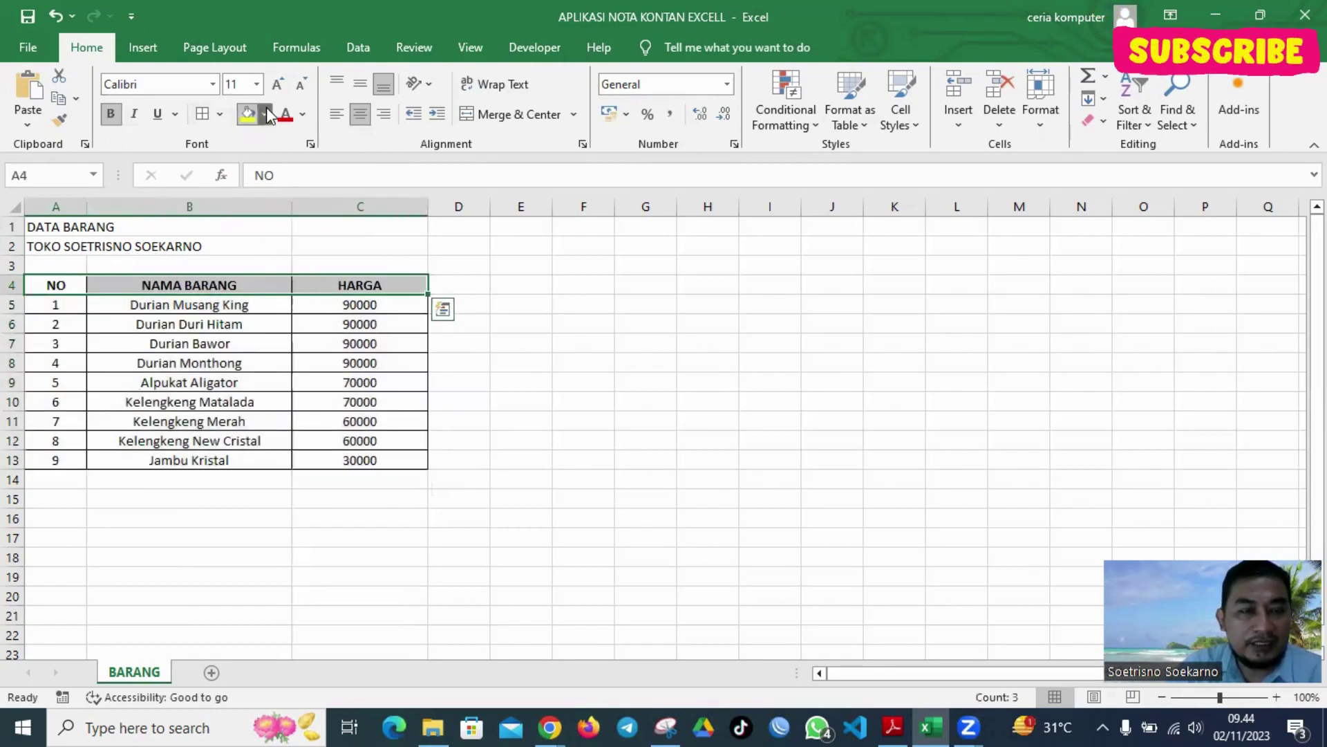
pyautogui.click(264, 114)
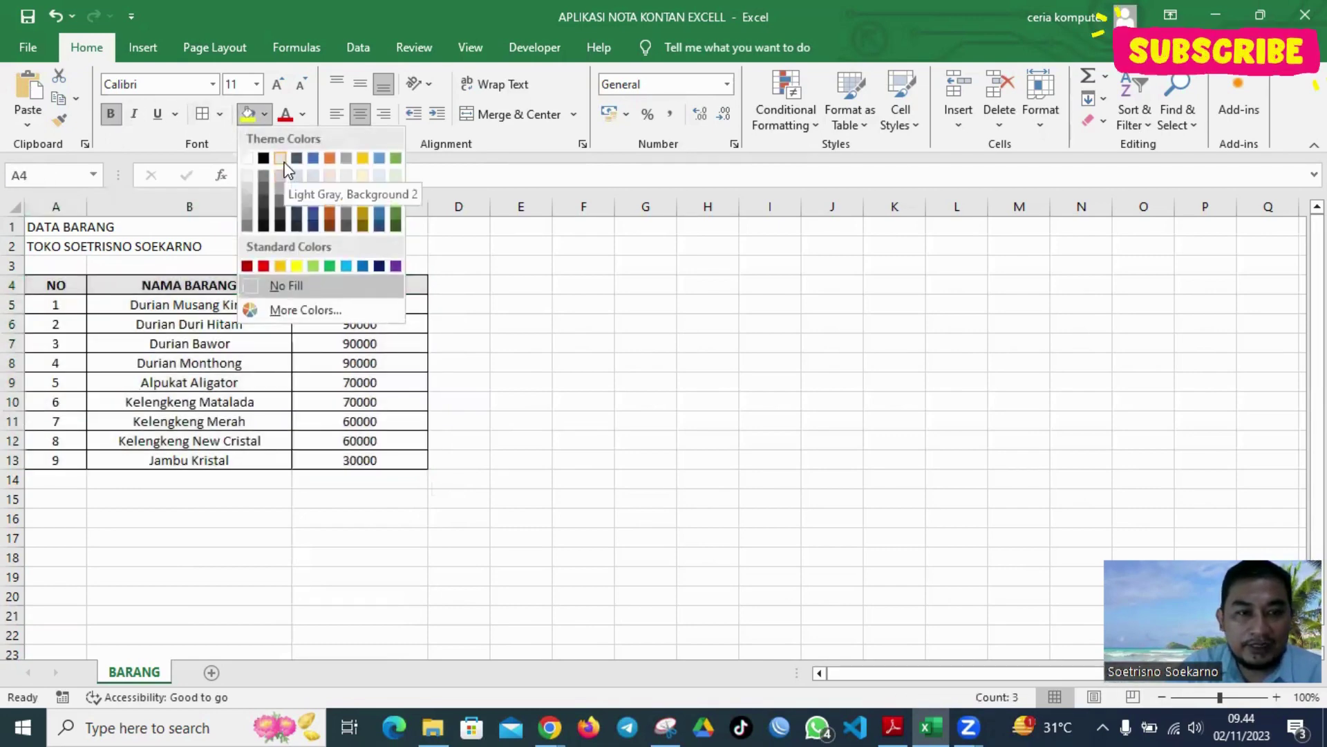
pyautogui.click(362, 179)
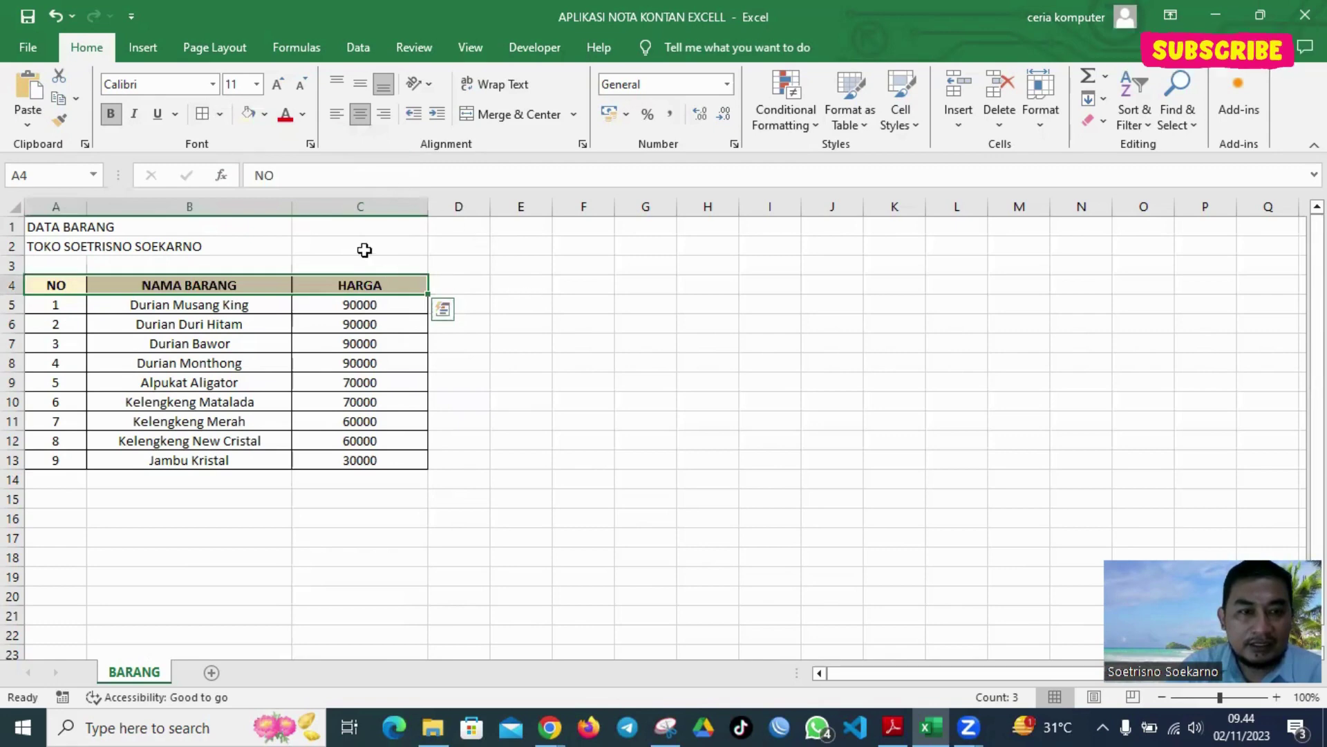
# Merge and centre the two title rows across A:C, with gold fill and bold text
pyautogui.moveTo(63, 226); pyautogui.dragTo(373, 238)
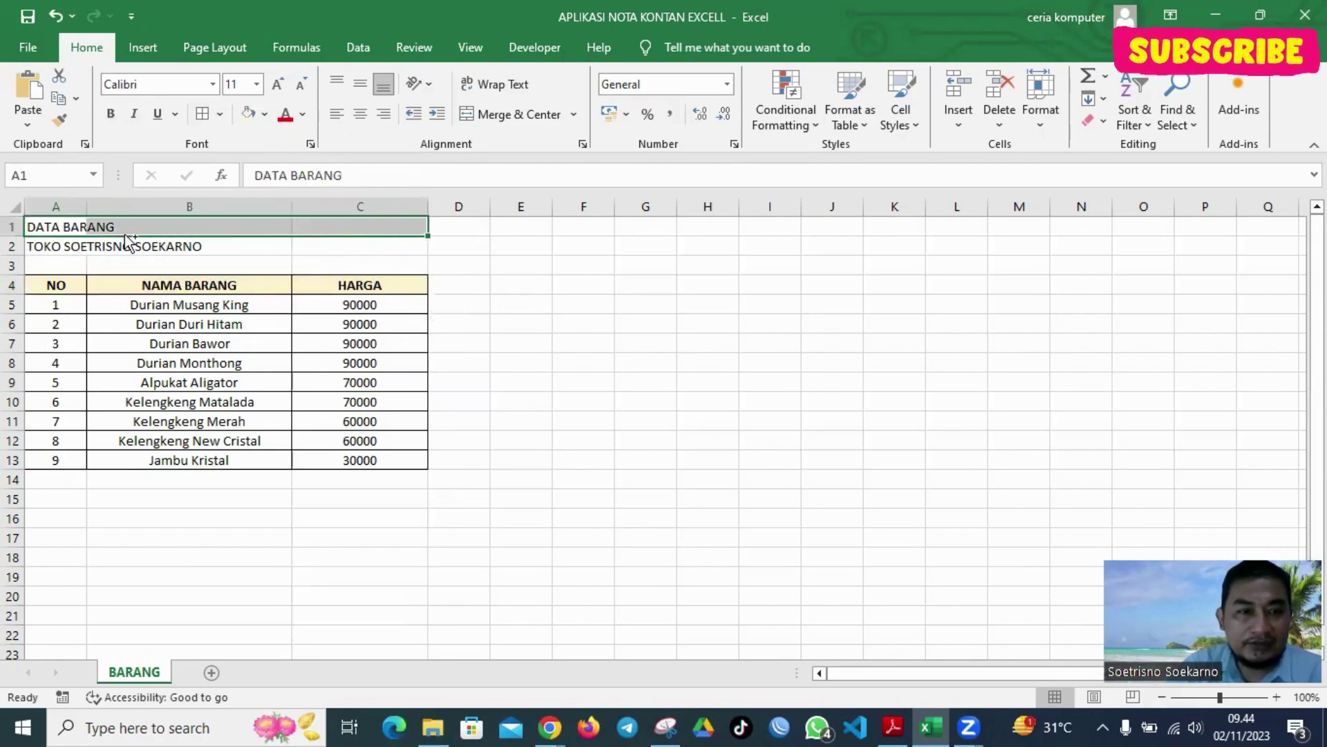
pyautogui.moveTo(83, 242); pyautogui.dragTo(359, 240)
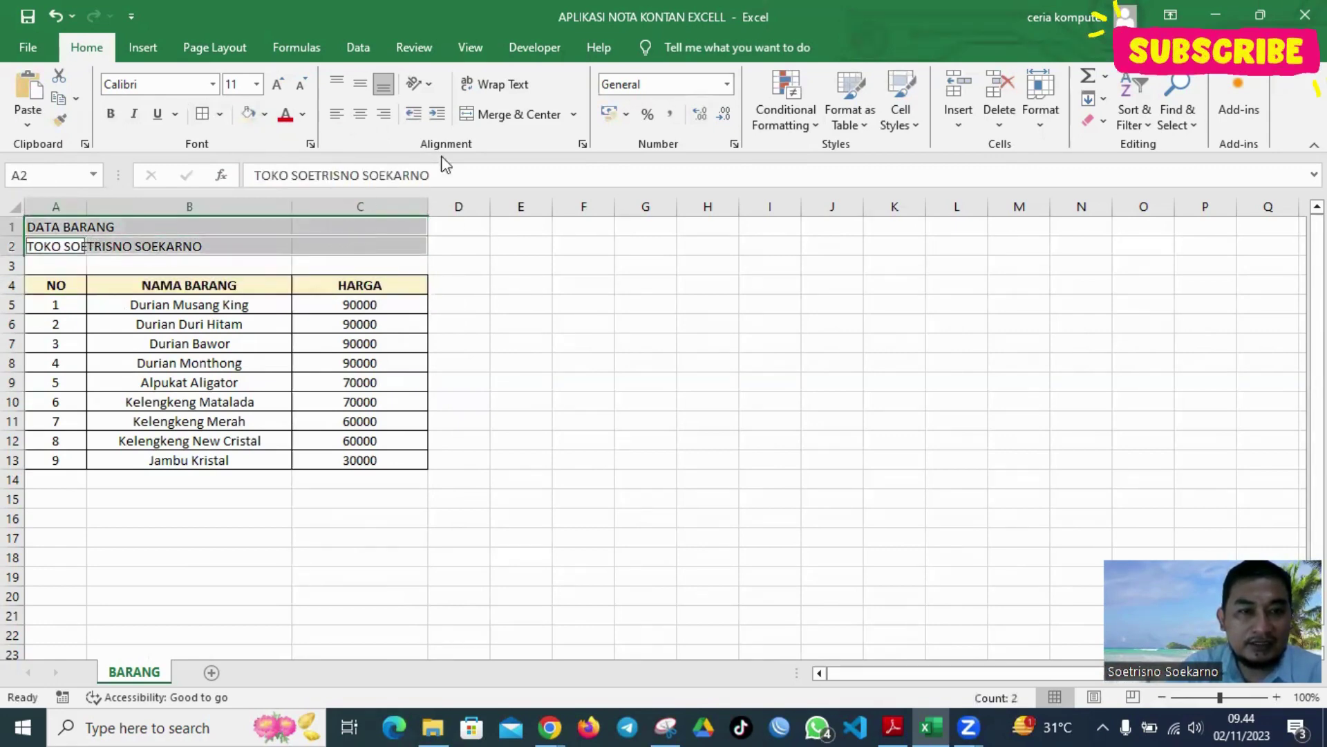
pyautogui.click(484, 115)
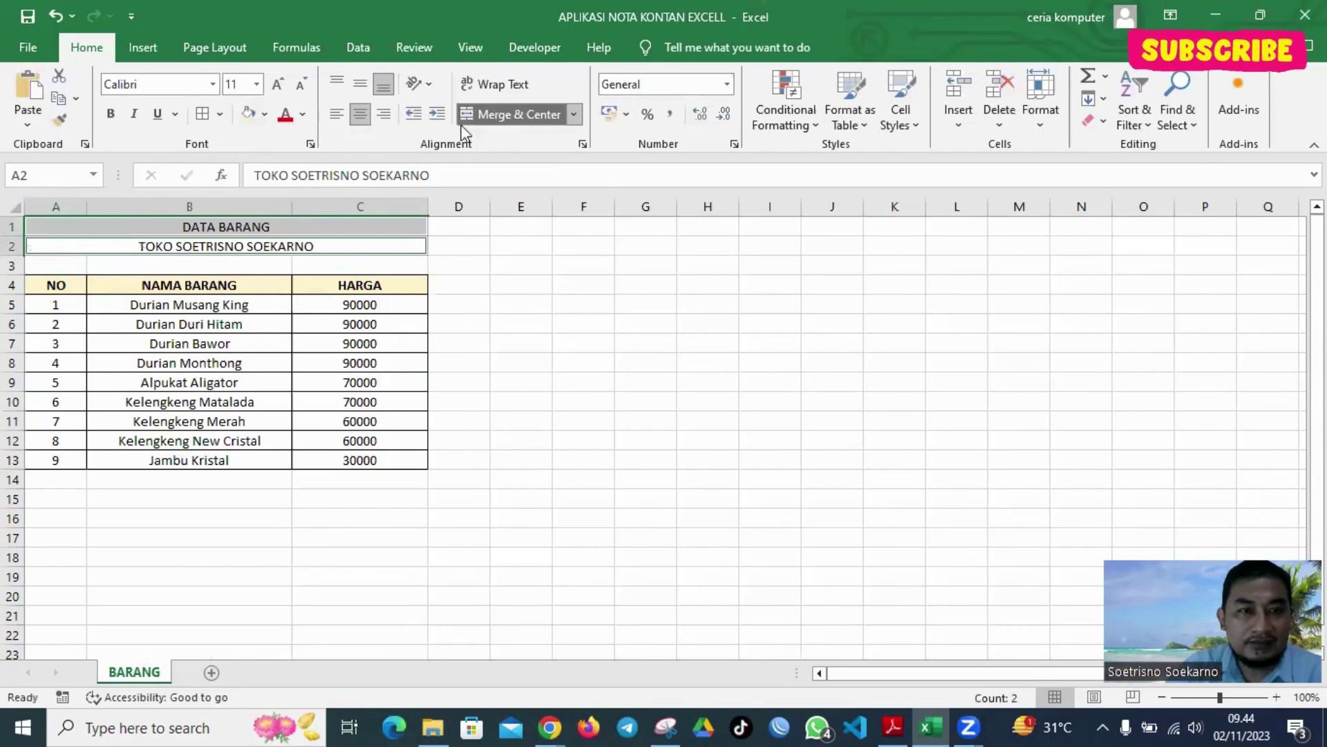
pyautogui.click(248, 112)
pyautogui.click(109, 118)
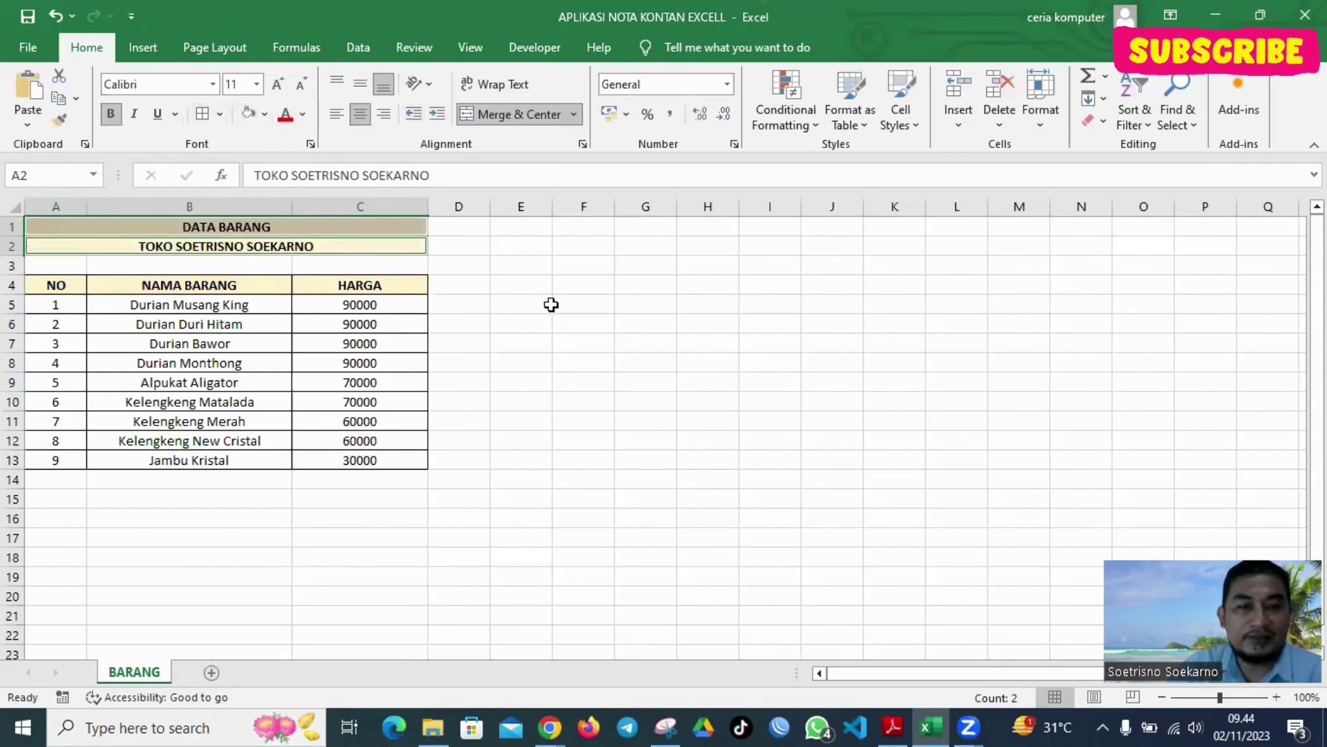
pyautogui.click(557, 306)
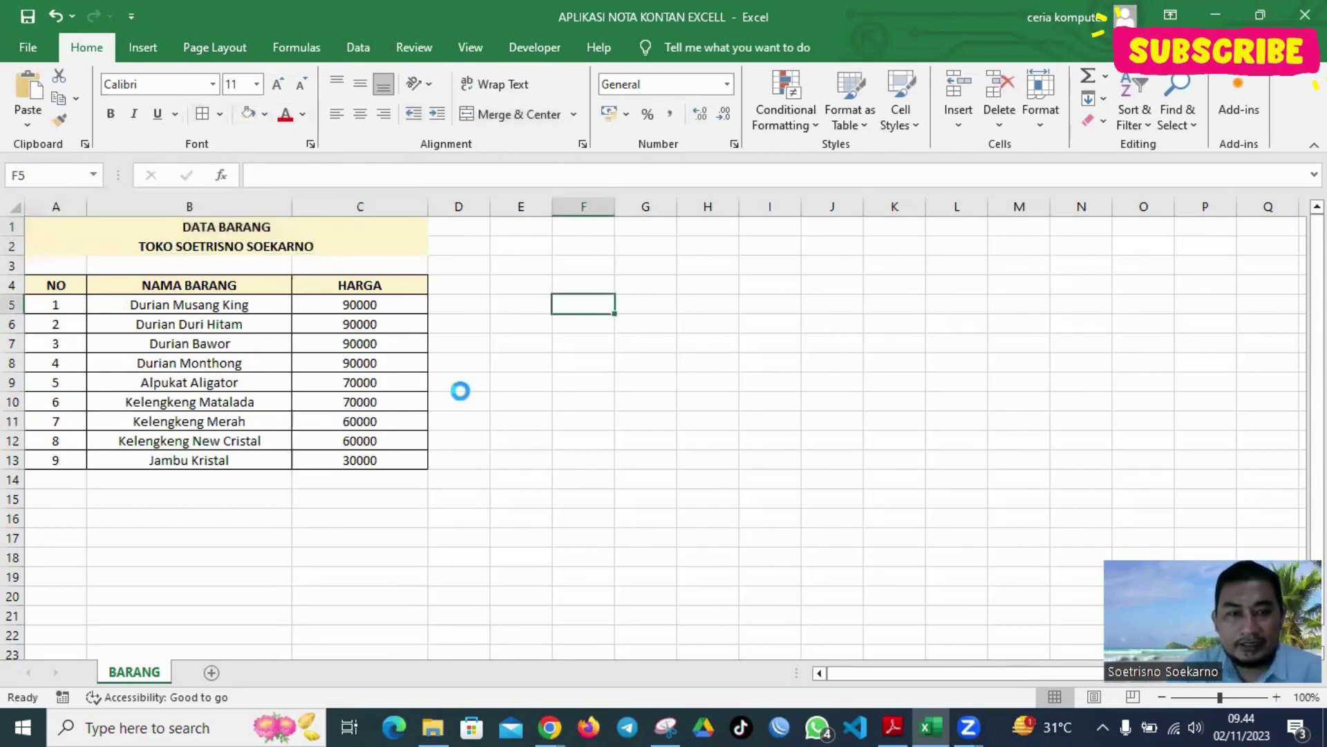
# Format the prices in column C as Rp accounting currency
pyautogui.keyDown('ctrl'); pyautogui.scroll(4, 460, 390); pyautogui.keyUp('ctrl')
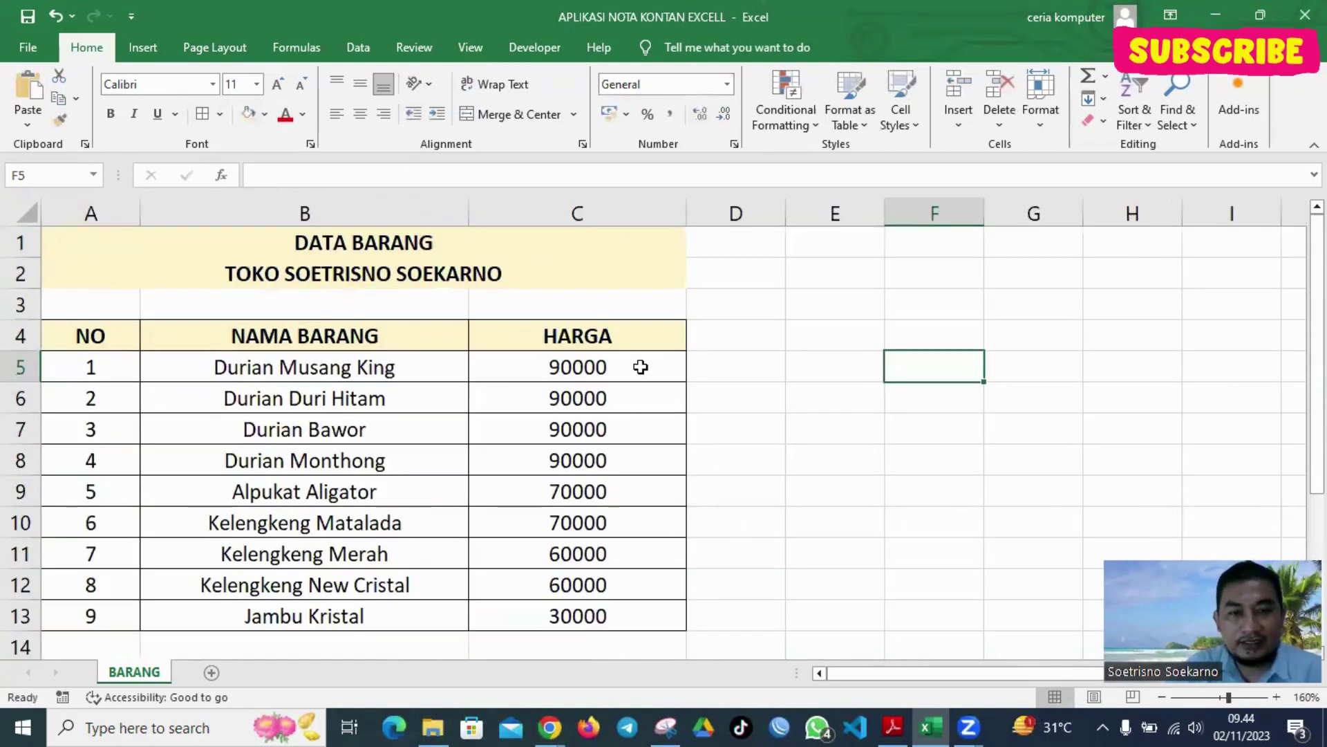
pyautogui.moveTo(640, 367); pyautogui.dragTo(643, 613)
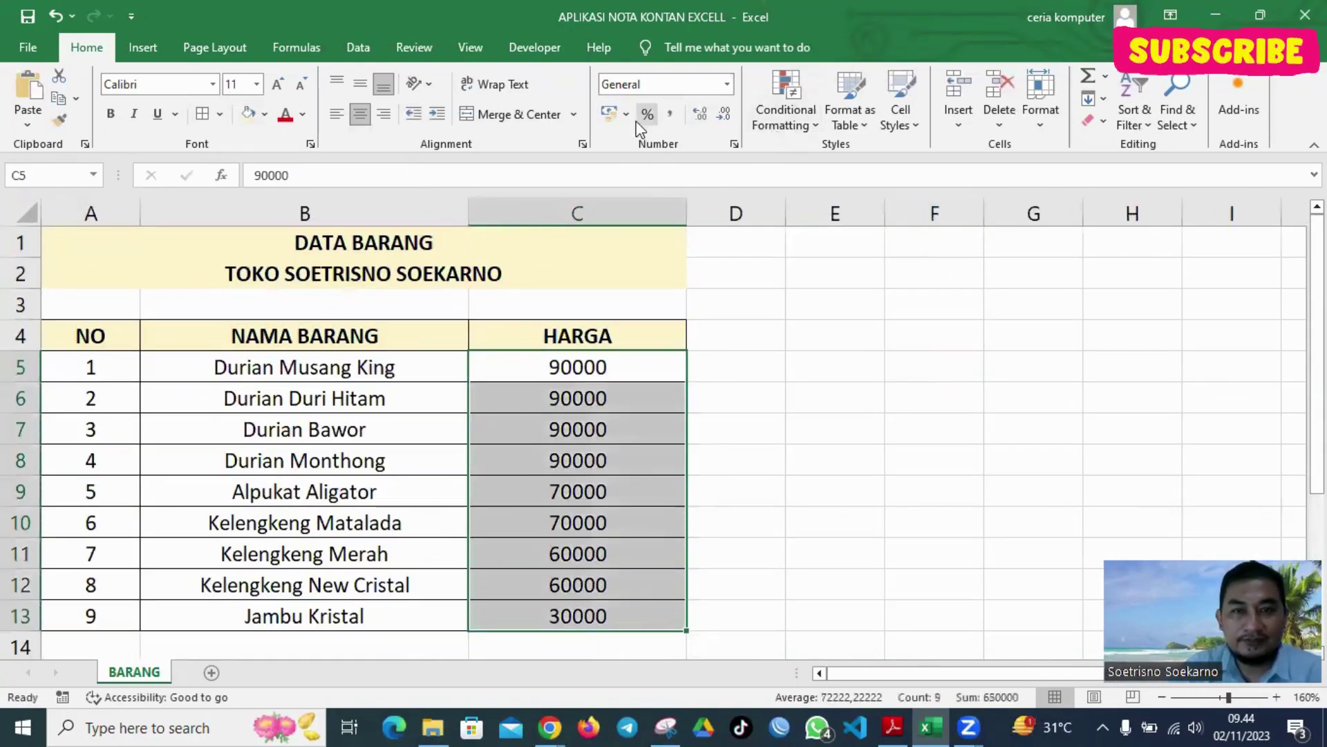
pyautogui.click(609, 114)
pyautogui.click(888, 323)
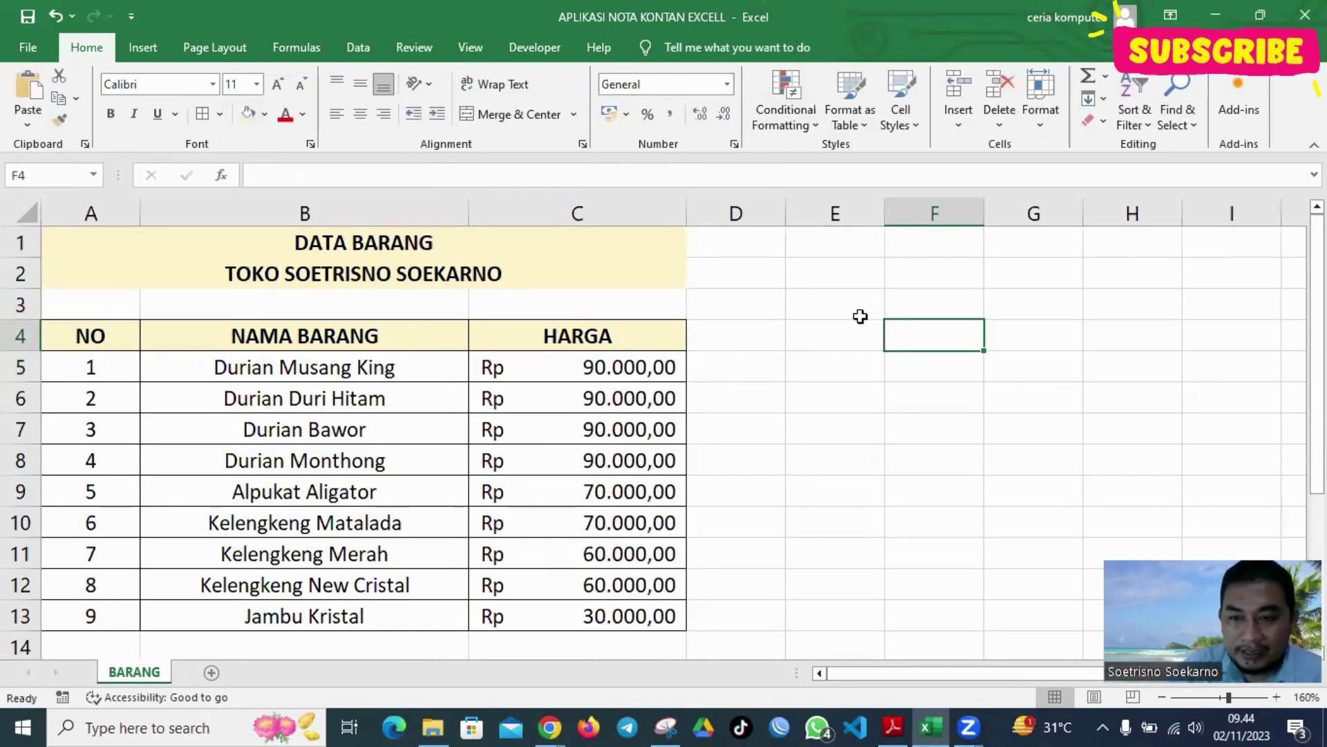
pyautogui.hotkey('shift', 'F11')
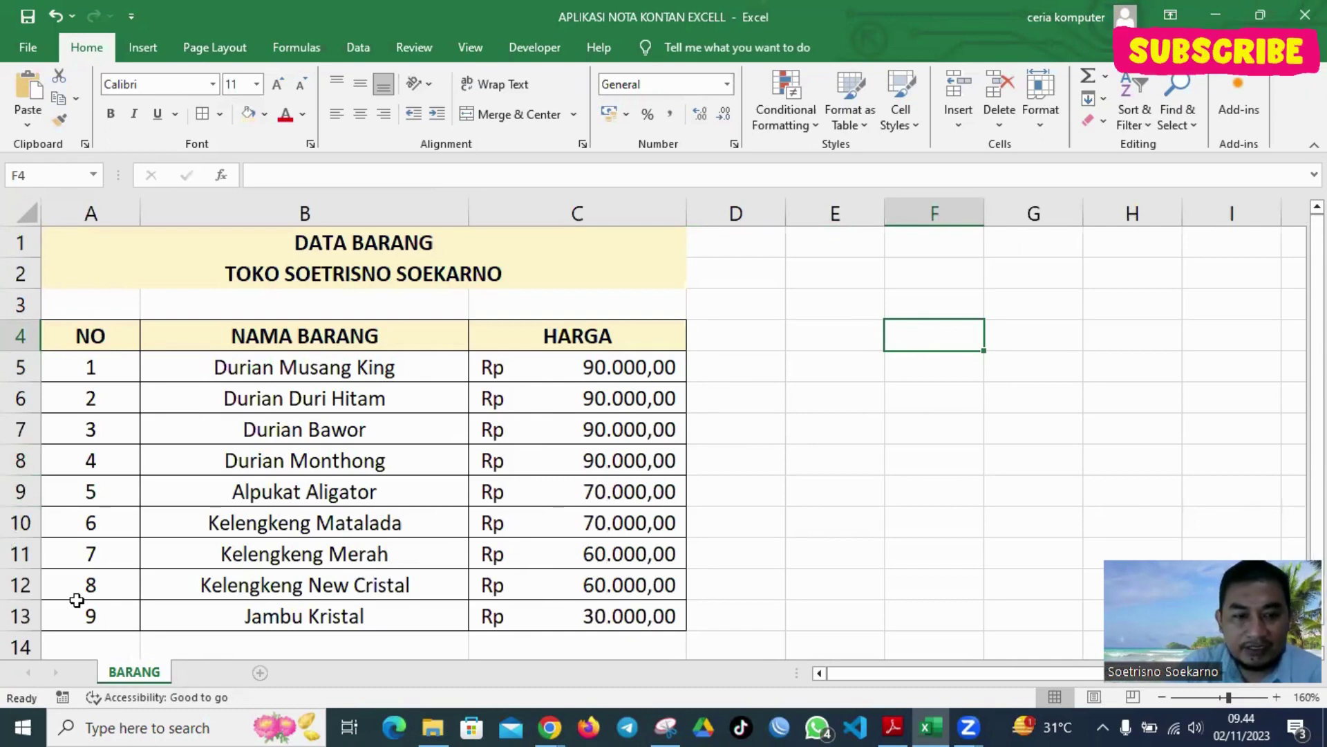
# Rename the new worksheet to NOTA
pyautogui.hotkey('alt', 'h')
pyautogui.press('o')
pyautogui.press('r')
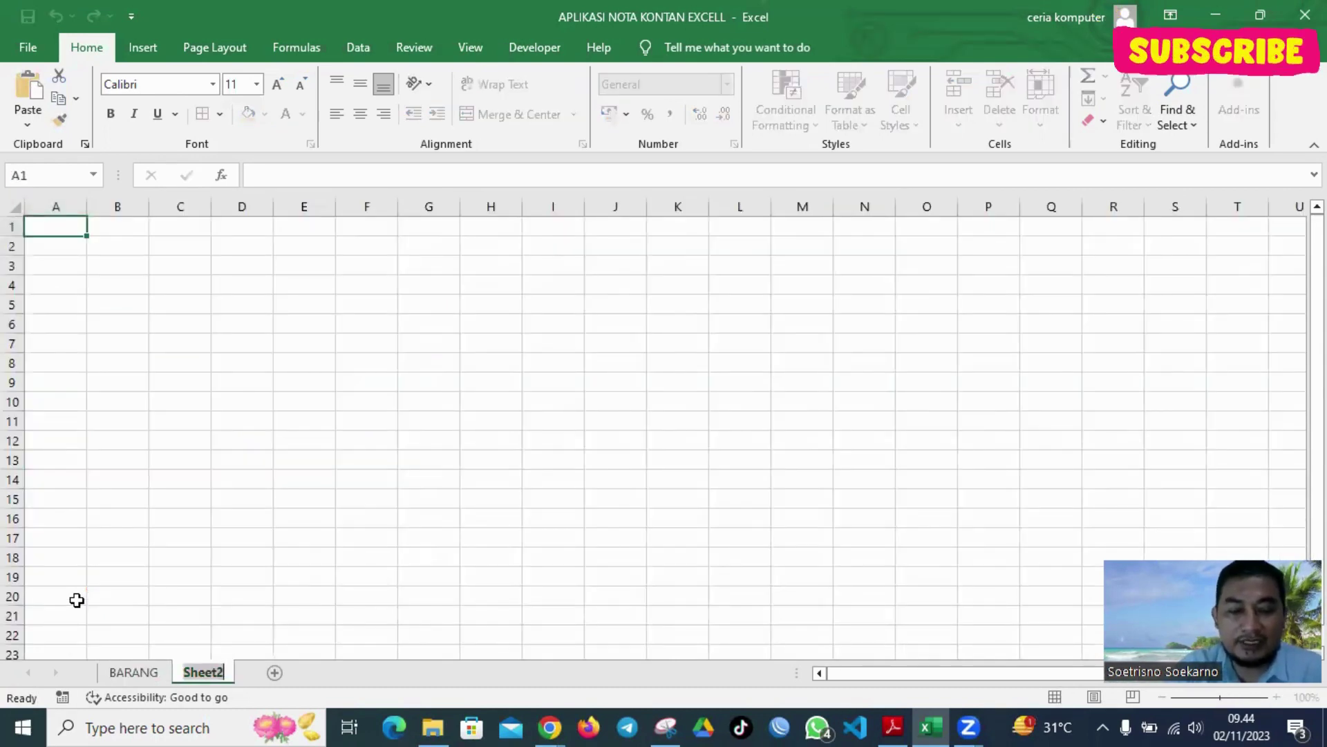
pyautogui.write('NOTA KO')
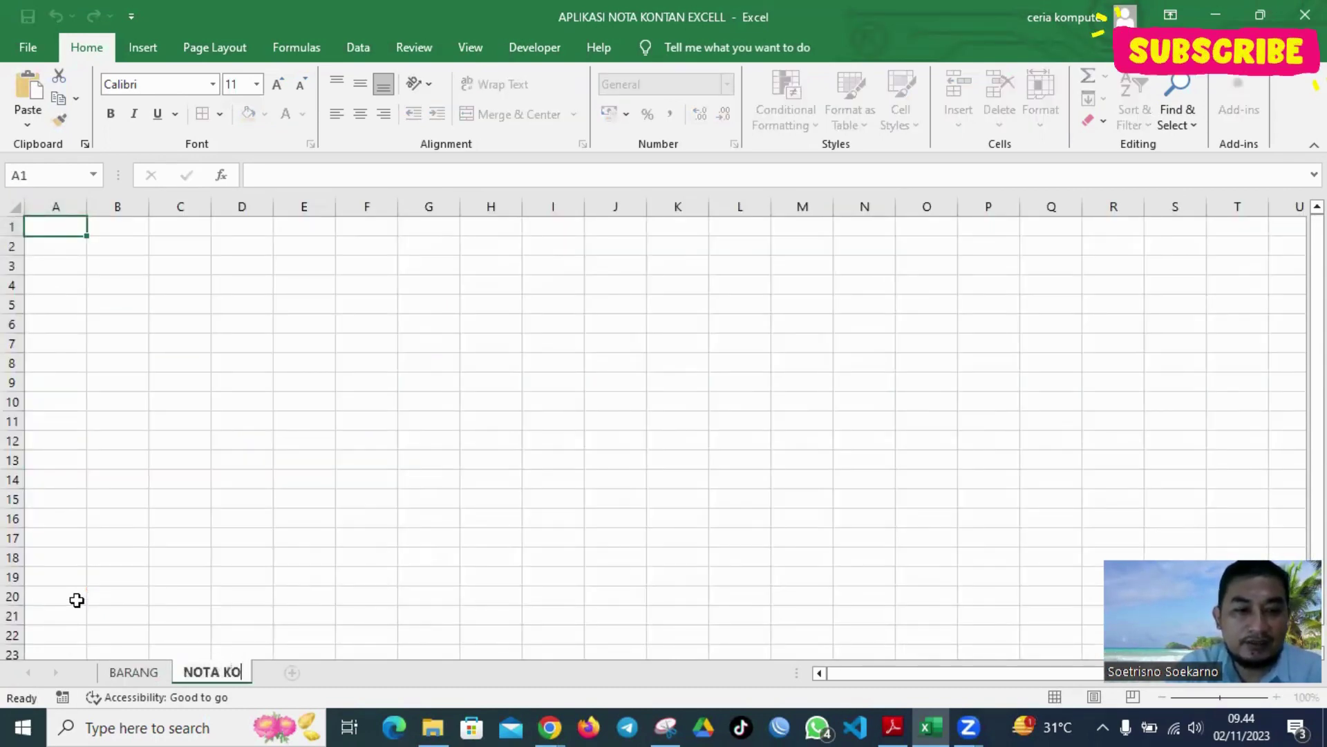
pyautogui.press('BackSpace')
pyautogui.press('BackSpace')
pyautogui.press('BackSpace')
pyautogui.press('Return')
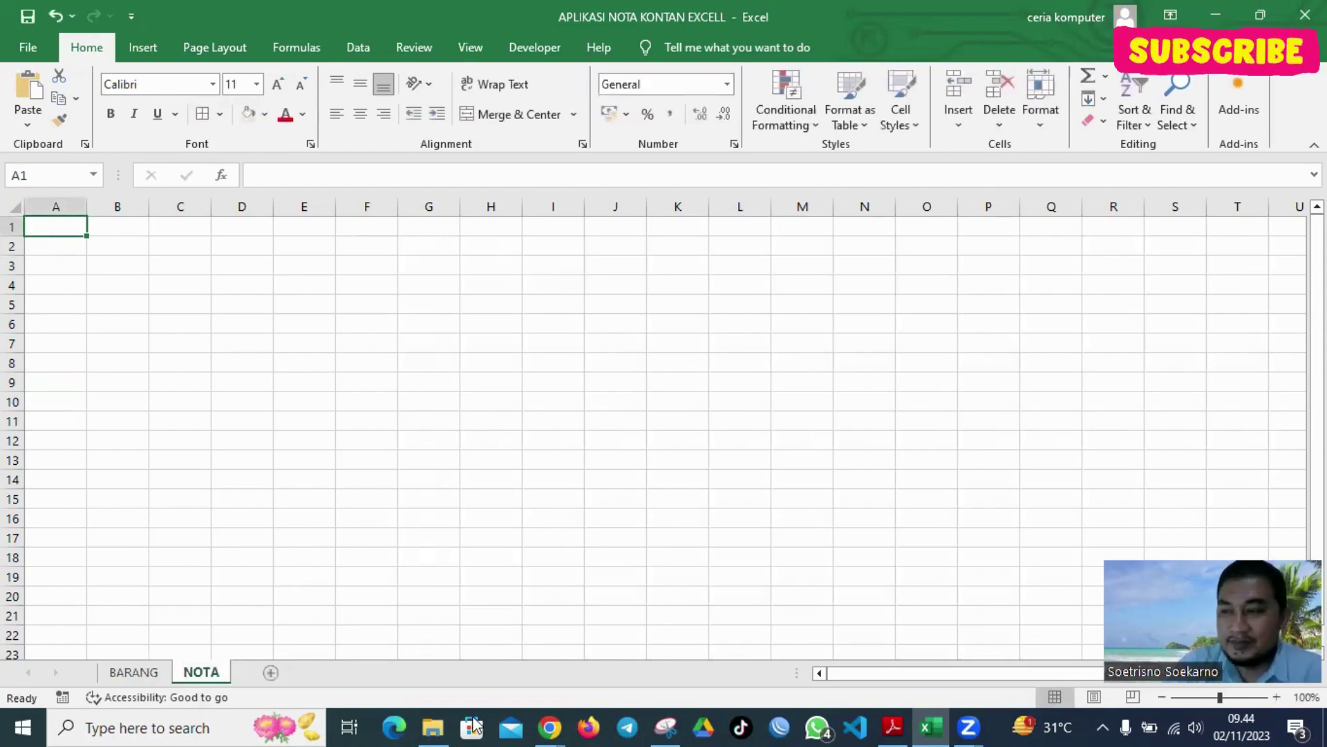
# Select cell B2 on NOTA, then switch back to the BARANG sheet
pyautogui.hotkey('alt', 'Tab')
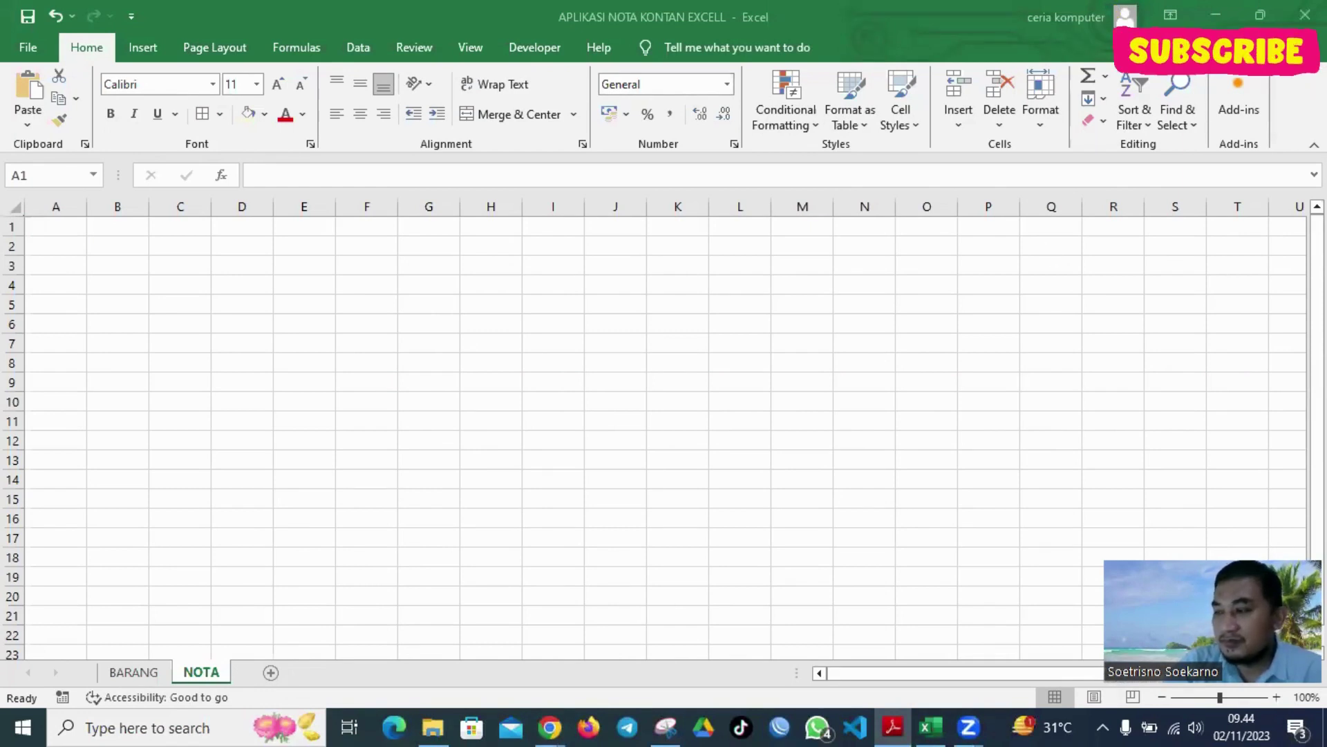
pyautogui.click(111, 242)
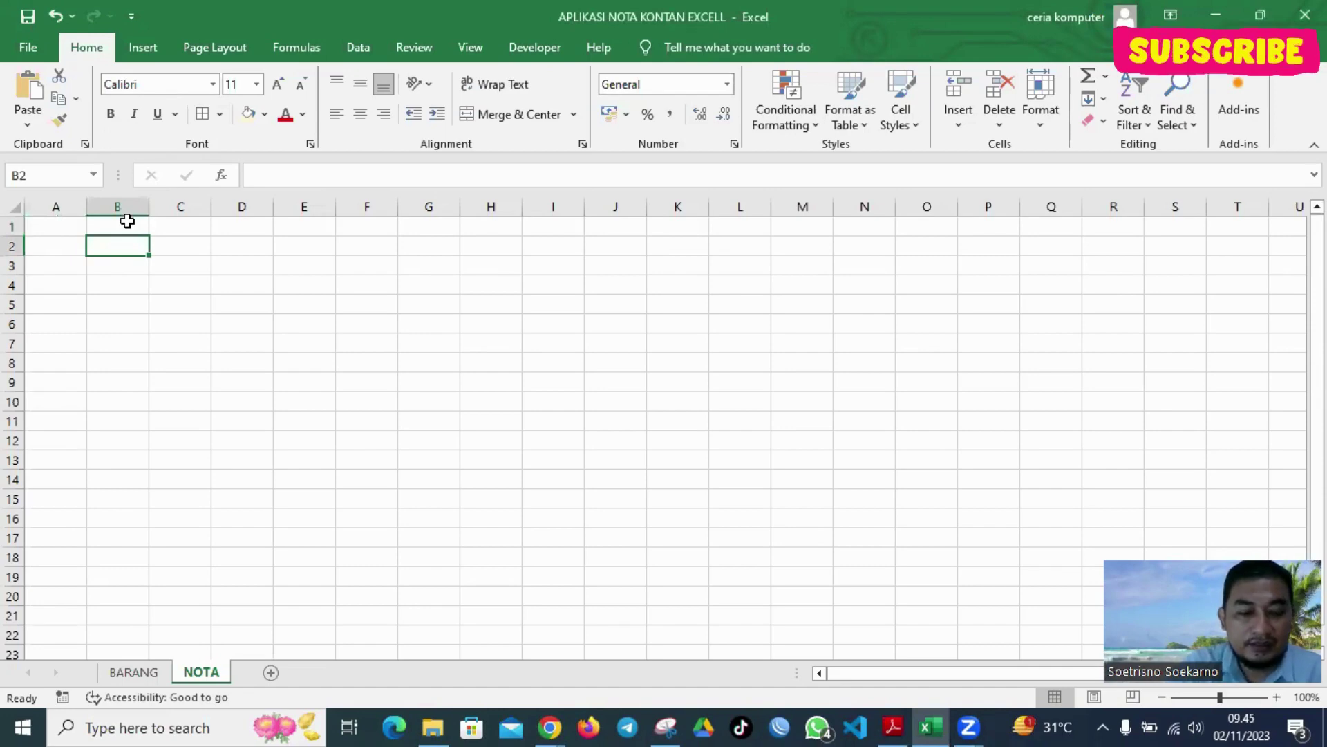
pyautogui.write('s')
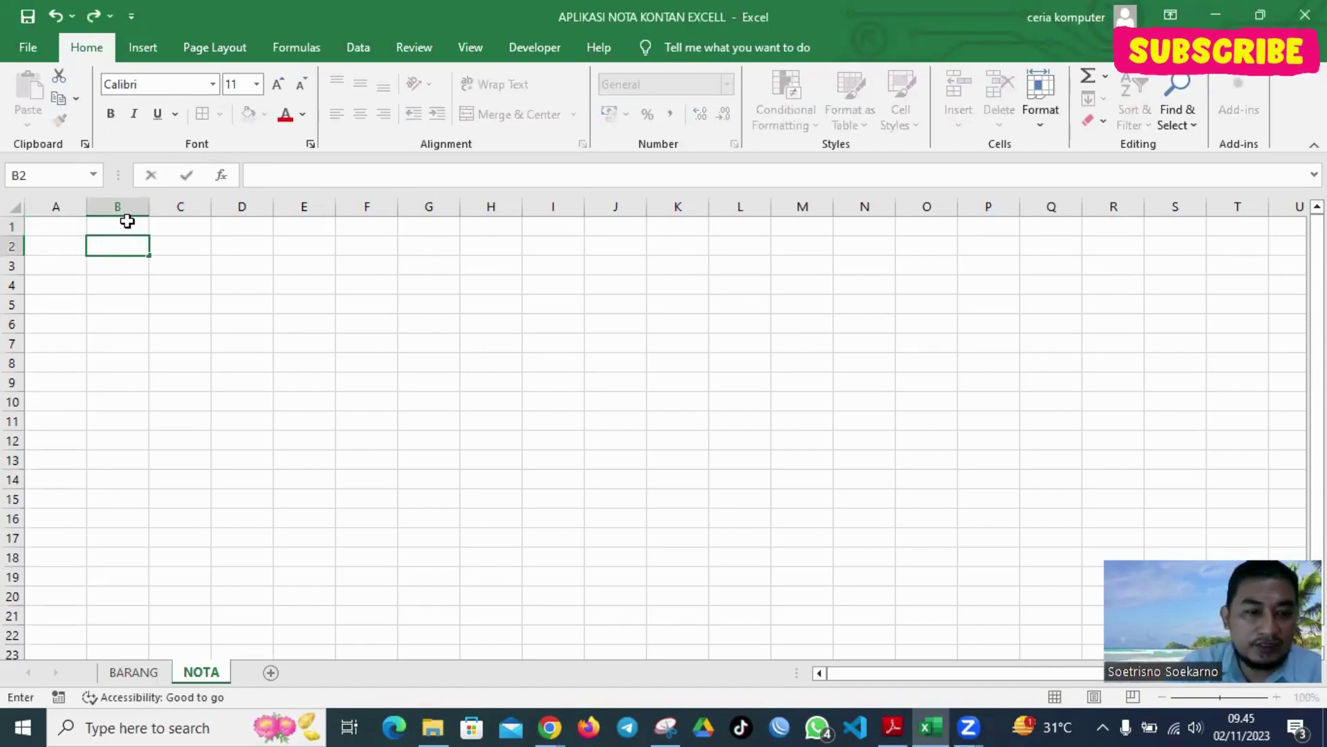
pyautogui.click(134, 673)
# Retype the A2 shop line as NAYYA FARM CILEUNGSI & PATI JATENG, then go to NOTA
pyautogui.click(380, 277)
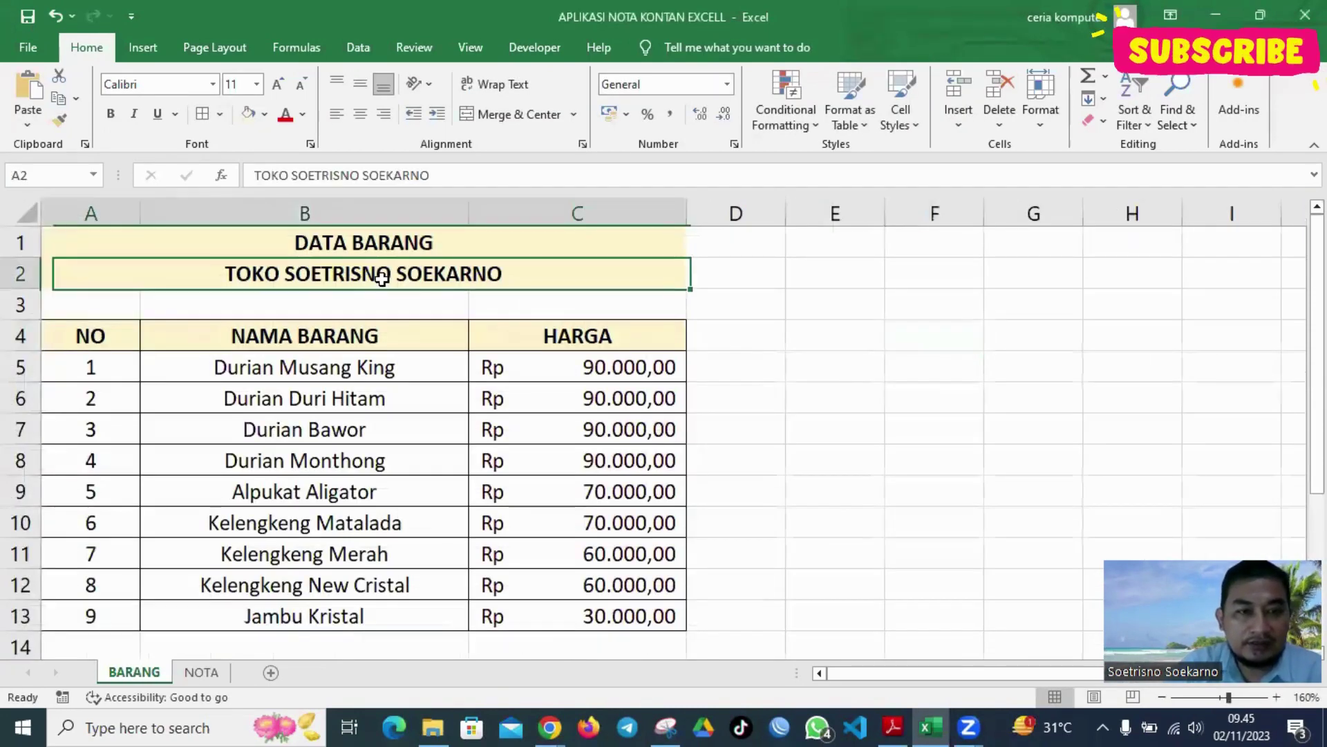
pyautogui.write('A')
pyautogui.press('BackSpace')
pyautogui.write('NATA')
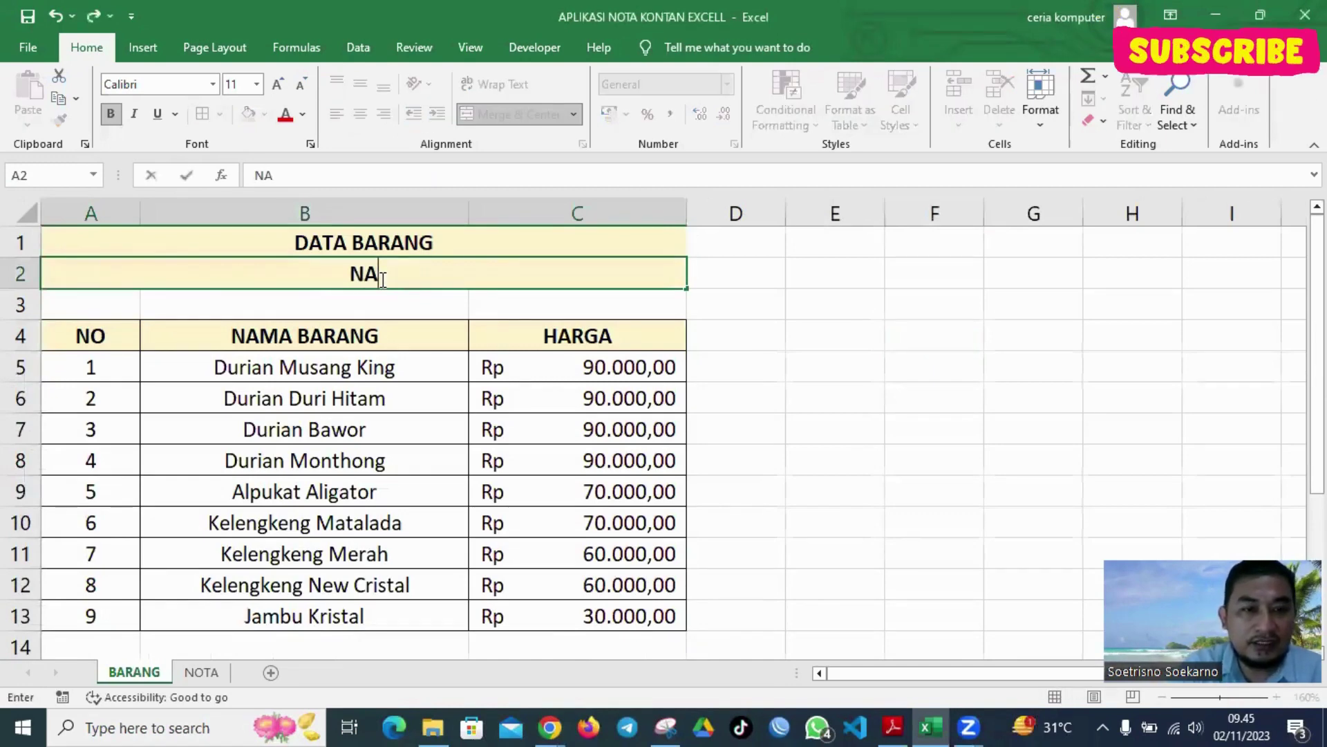
pyautogui.press('BackSpace')
pyautogui.press('BackSpace')
pyautogui.write('YYA ')
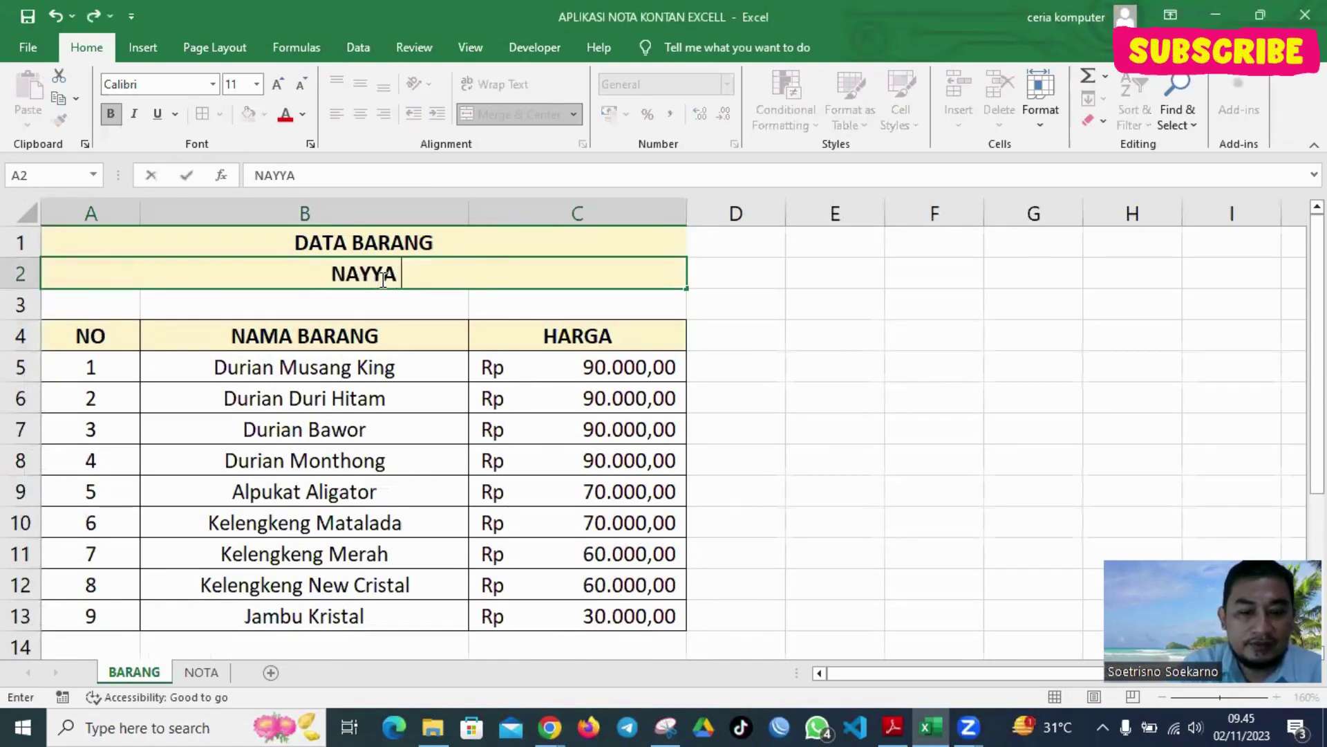
pyautogui.write('FARM CI')
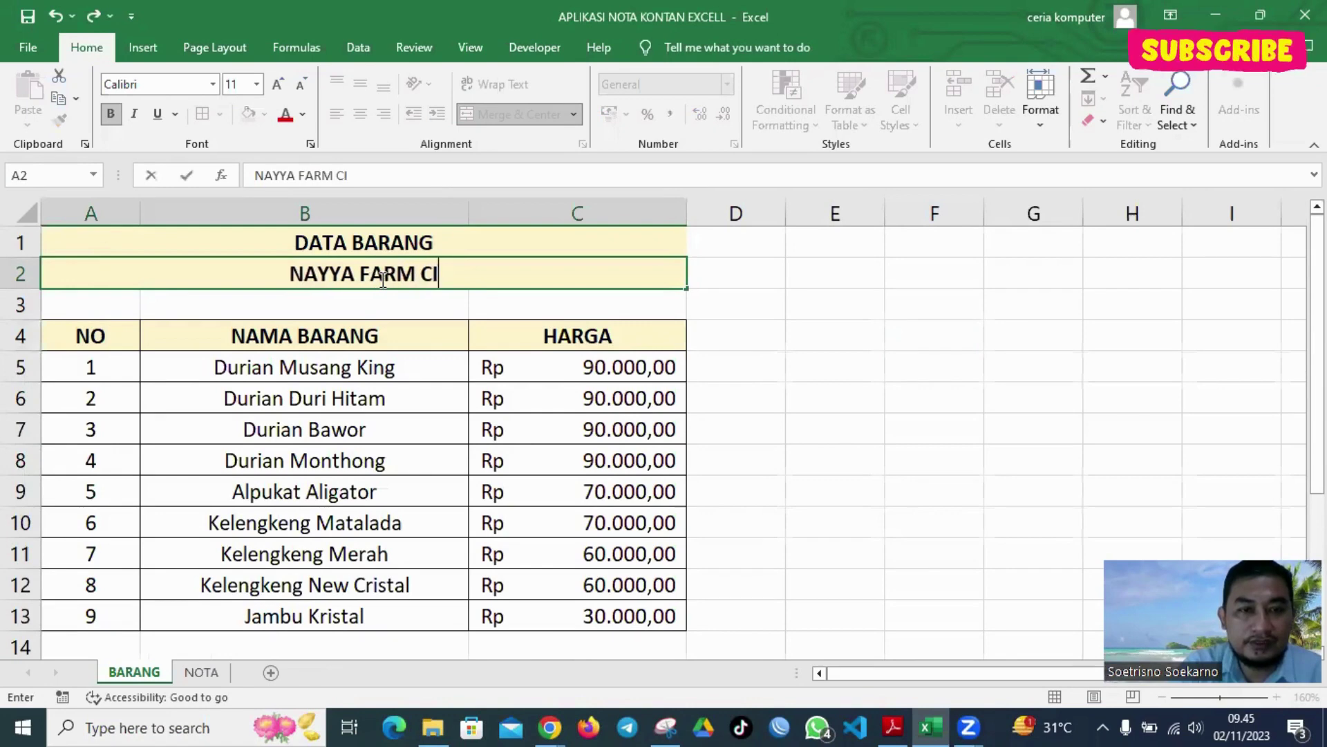
pyautogui.write('LEUNGSI ')
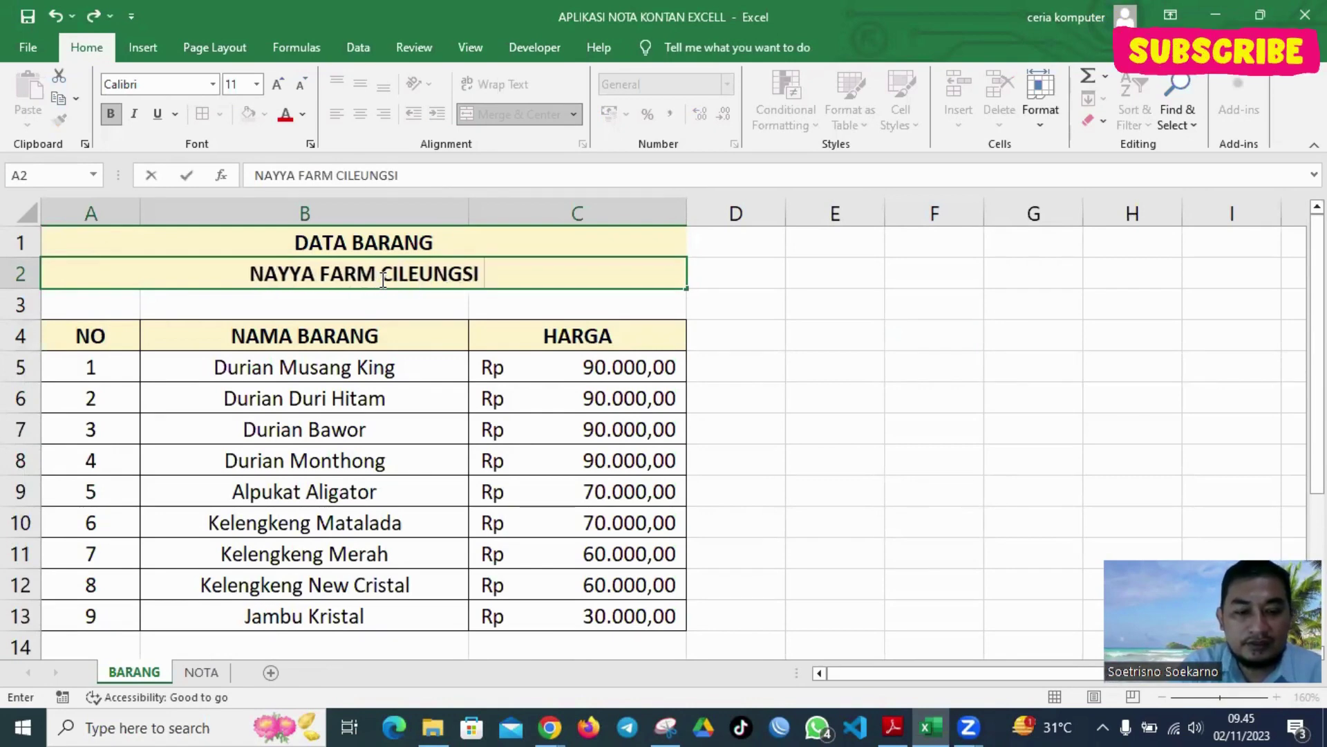
pyautogui.write('& PATI ')
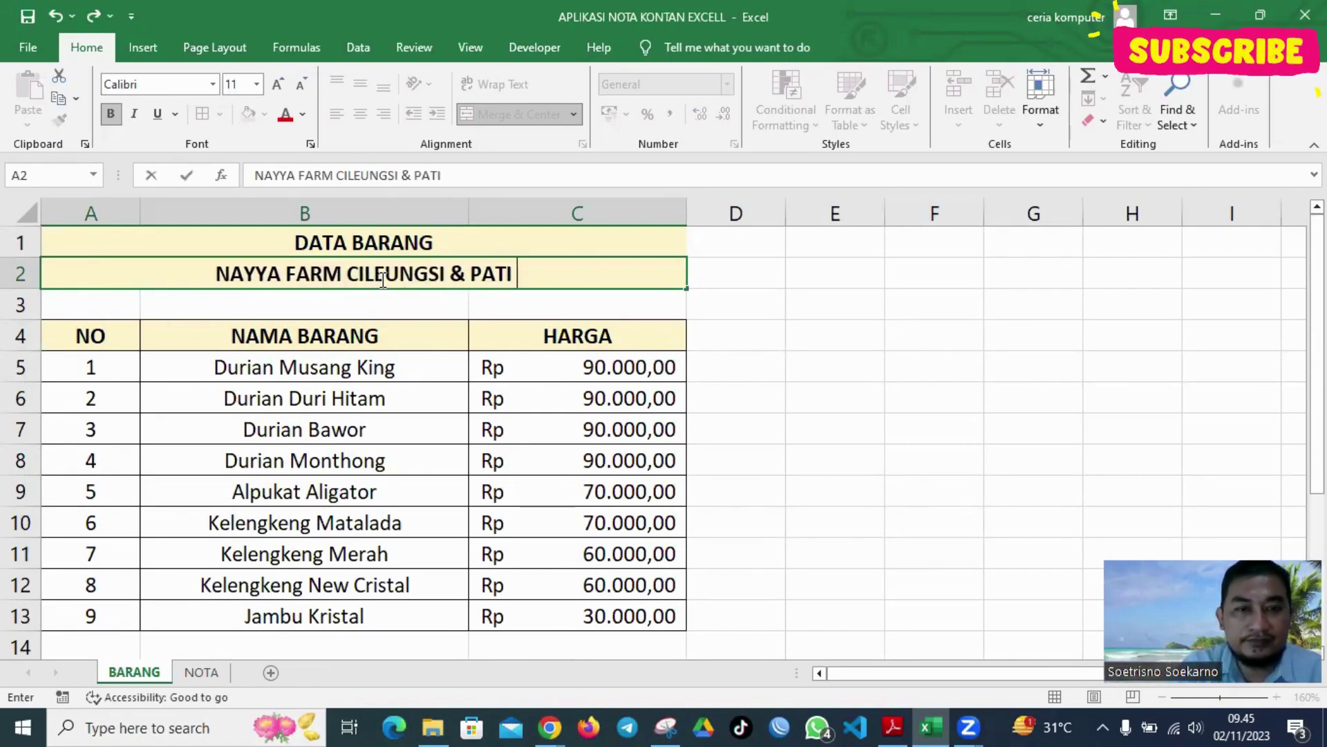
pyautogui.write('JATENG')
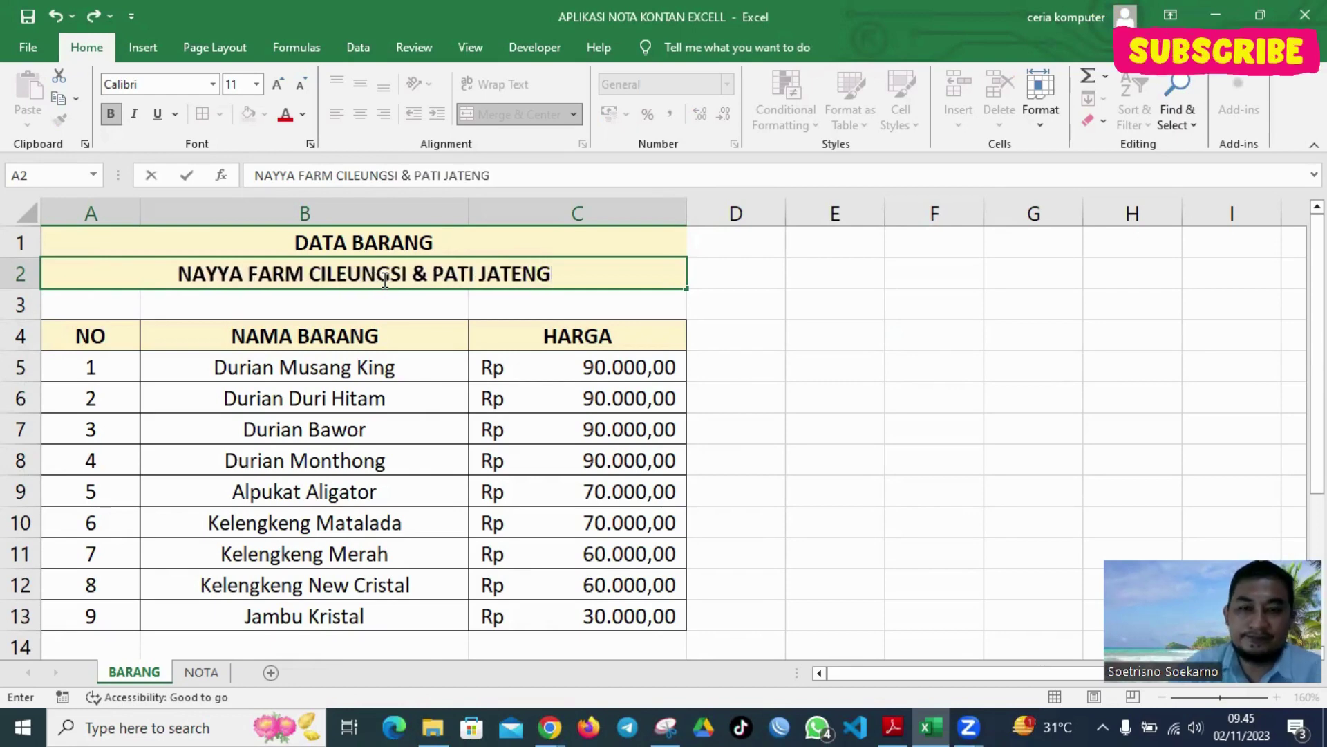
pyautogui.click(830, 301)
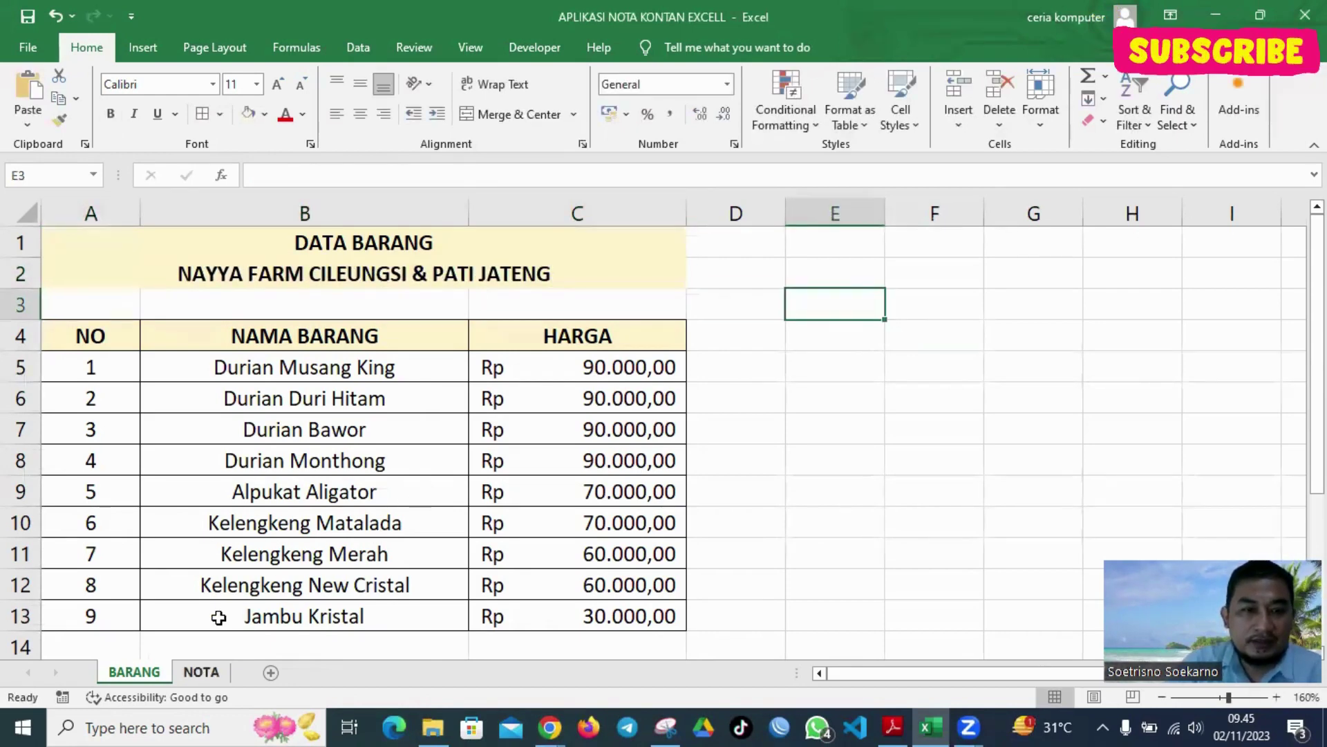
pyautogui.hotkey('ctrl', 'pagedown')
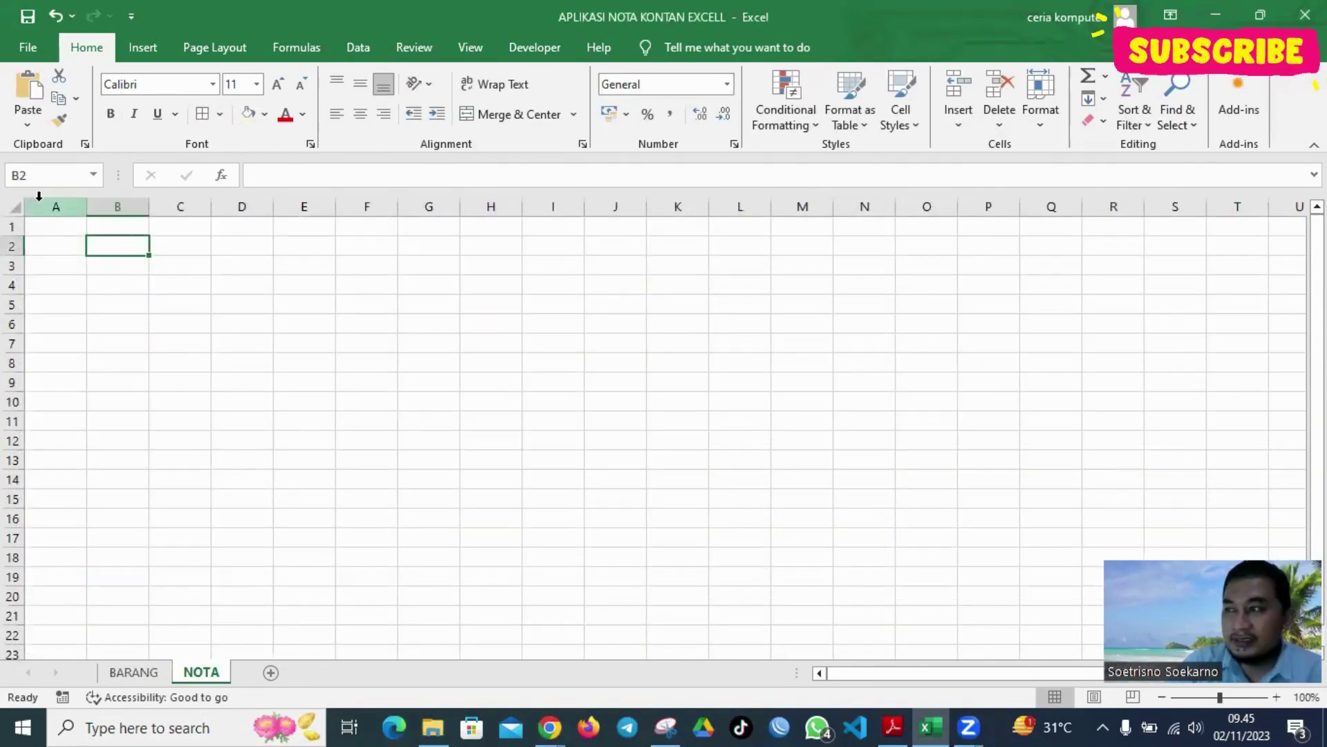
# Enter NAYYA FARM CILEUNGSI in A1 and PUSAT GROSIR TANAMAN BUAH in A2
pyautogui.click(69, 228)
pyautogui.write('NAYYA')
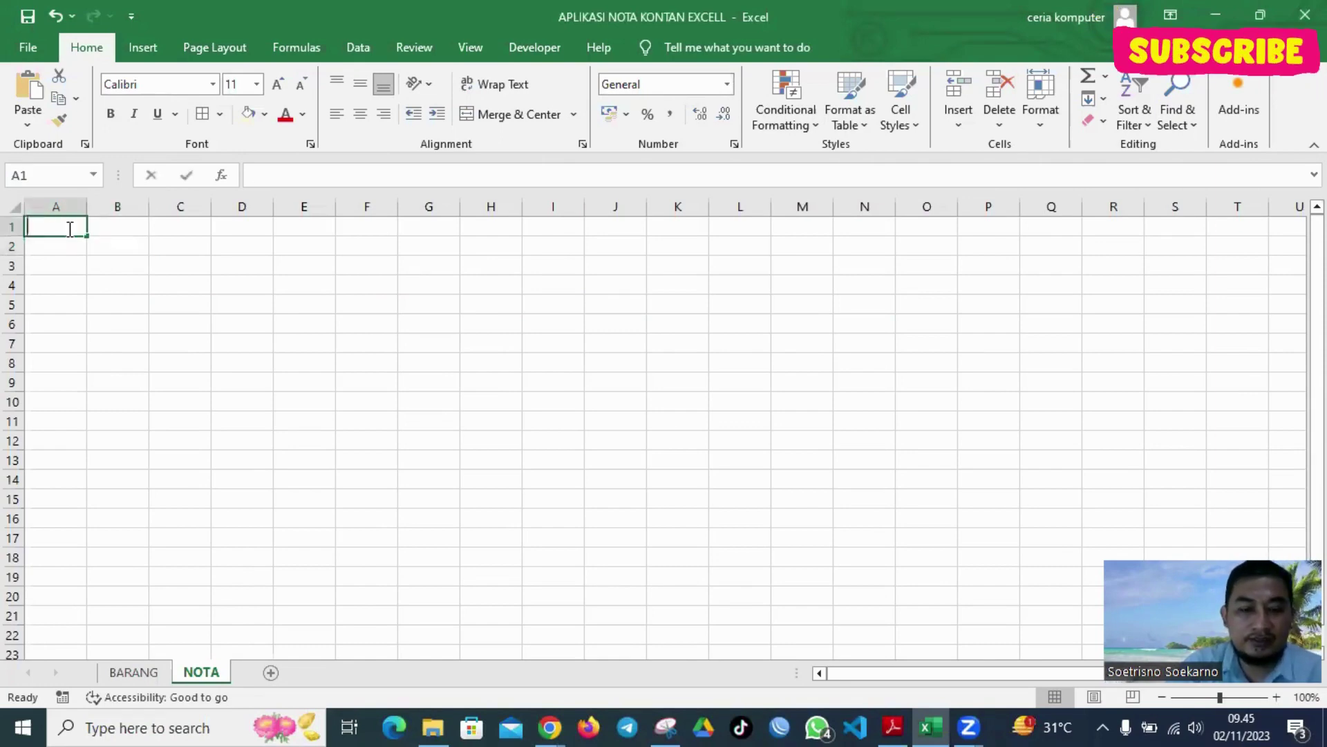
pyautogui.write(' FARM CILEUNGSI')
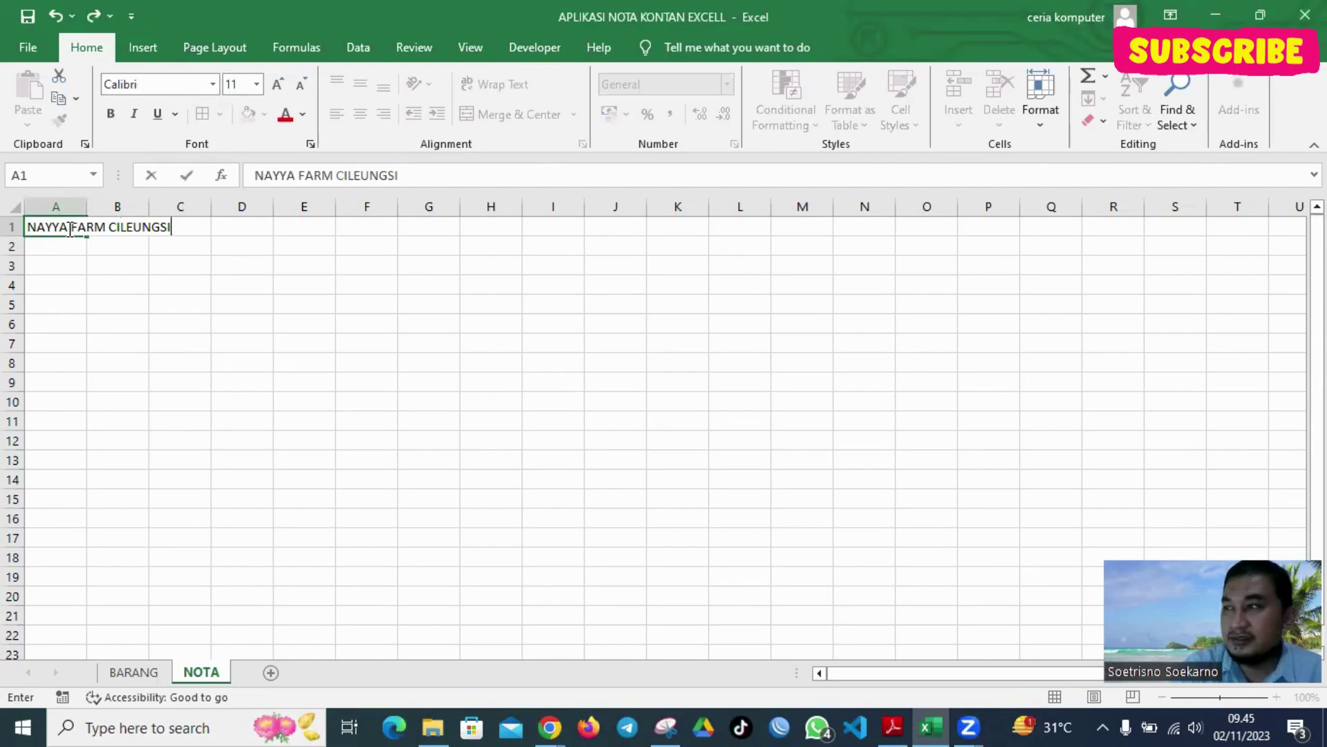
pyautogui.press('Return')
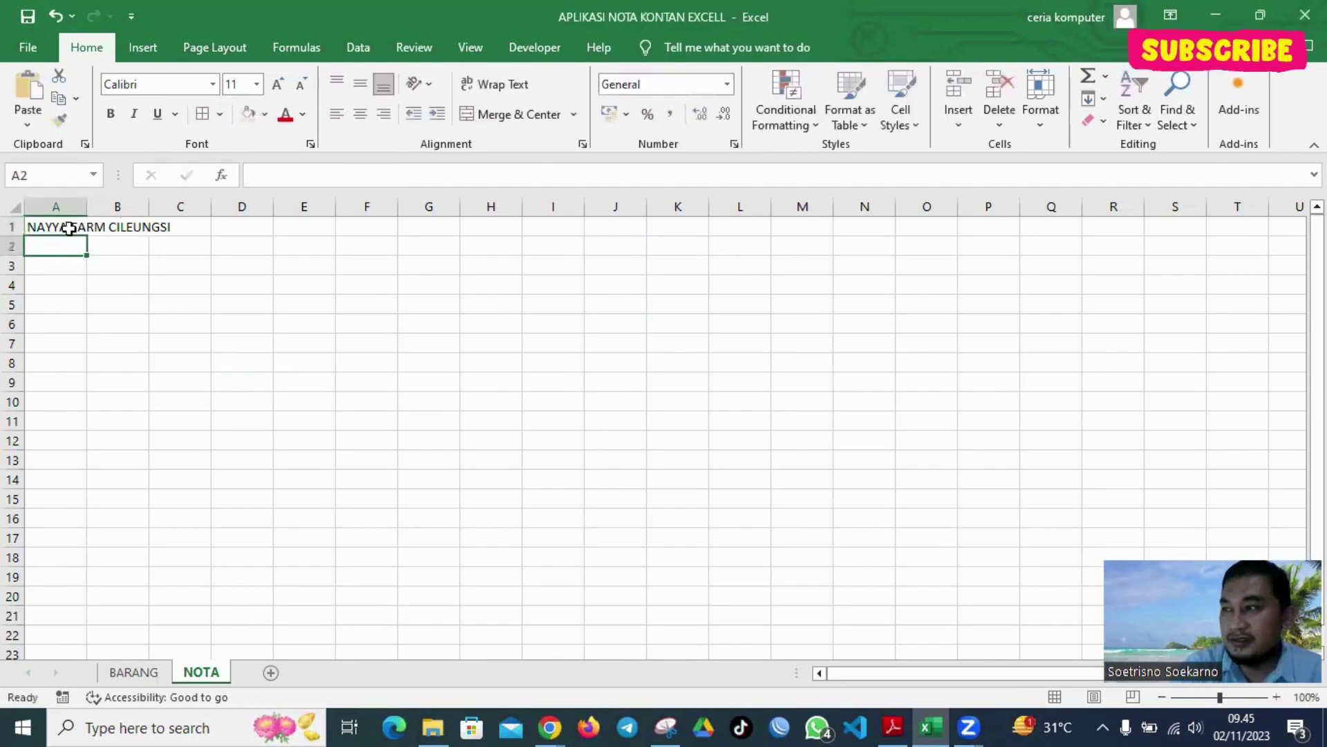
pyautogui.write('PUSAT')
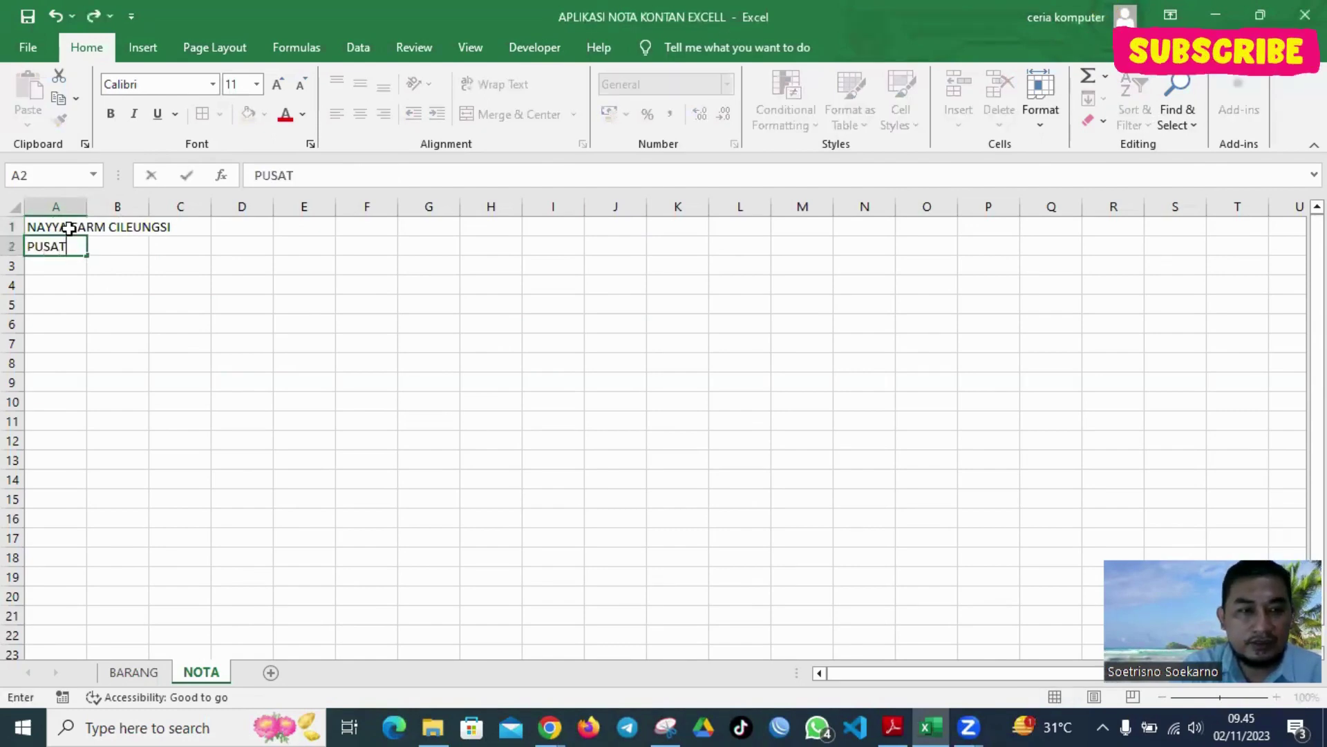
pyautogui.write(' GROSIR TANAMAN B')
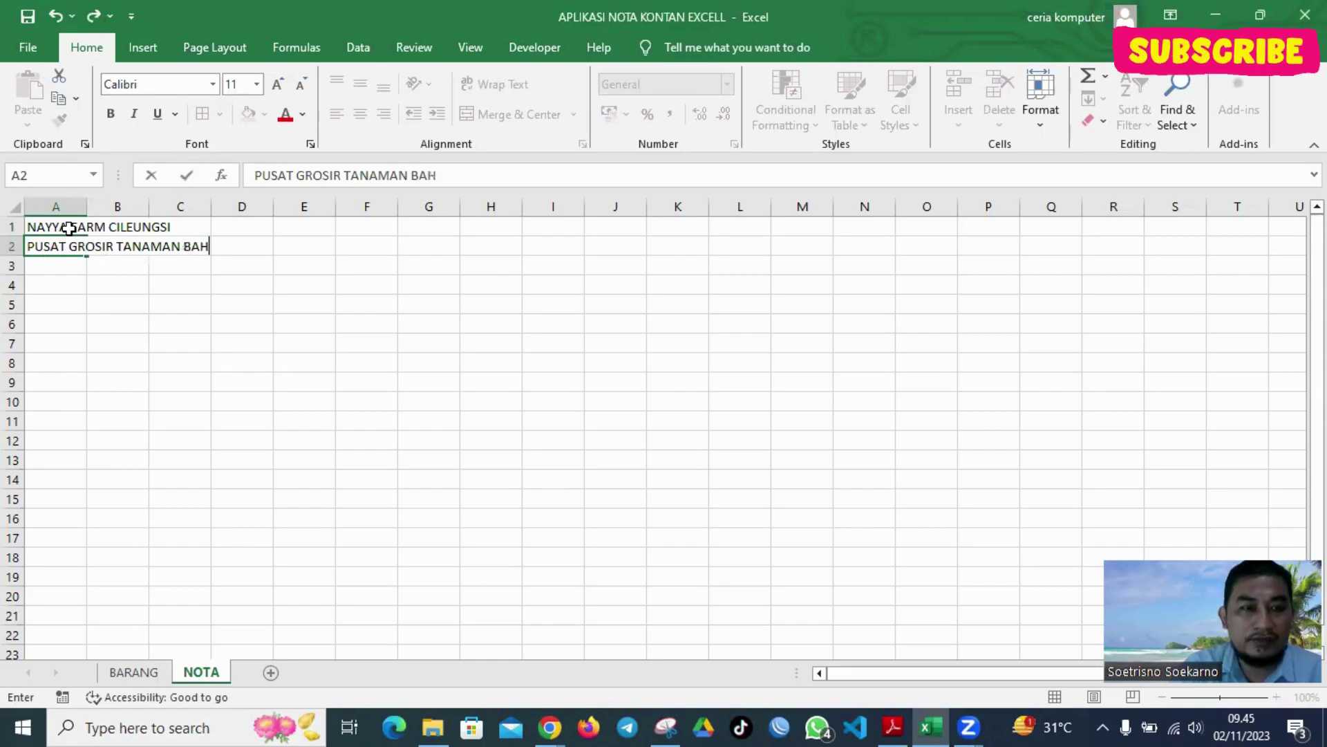
pyautogui.write('UAH')
pyautogui.press('Return')
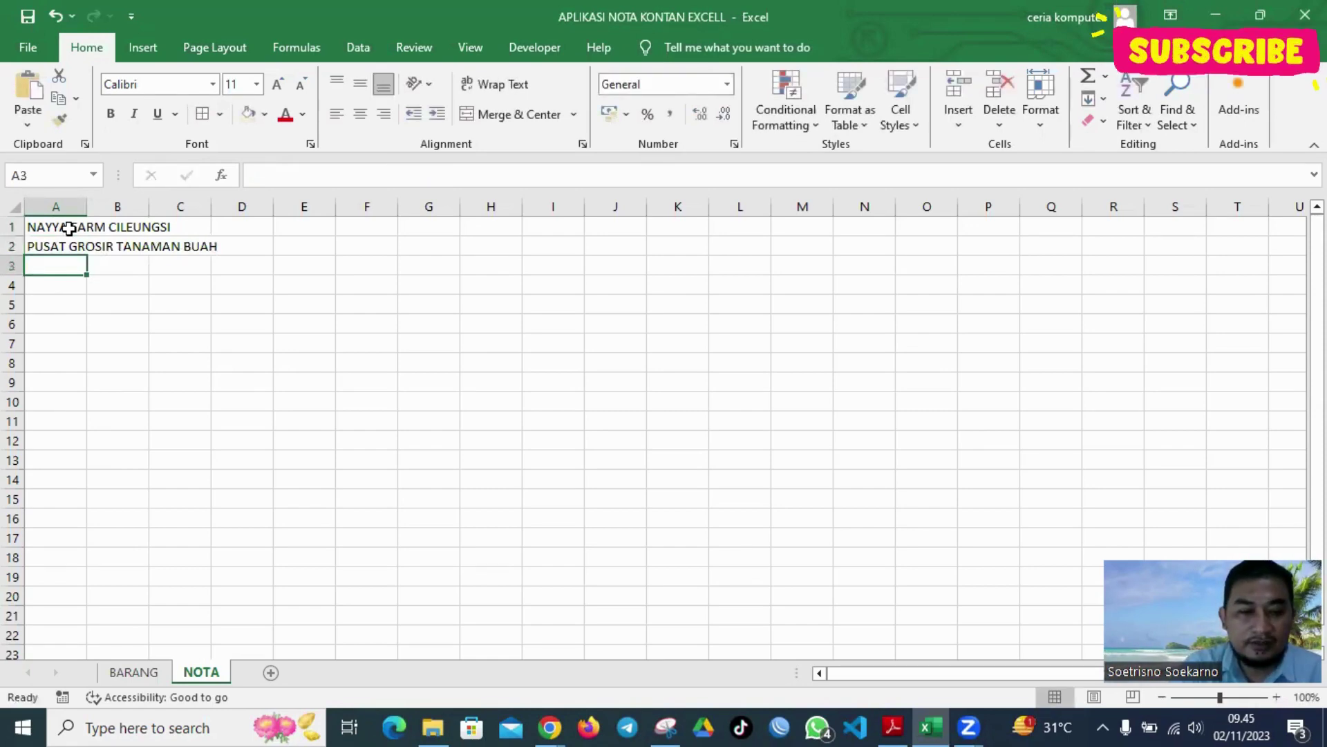
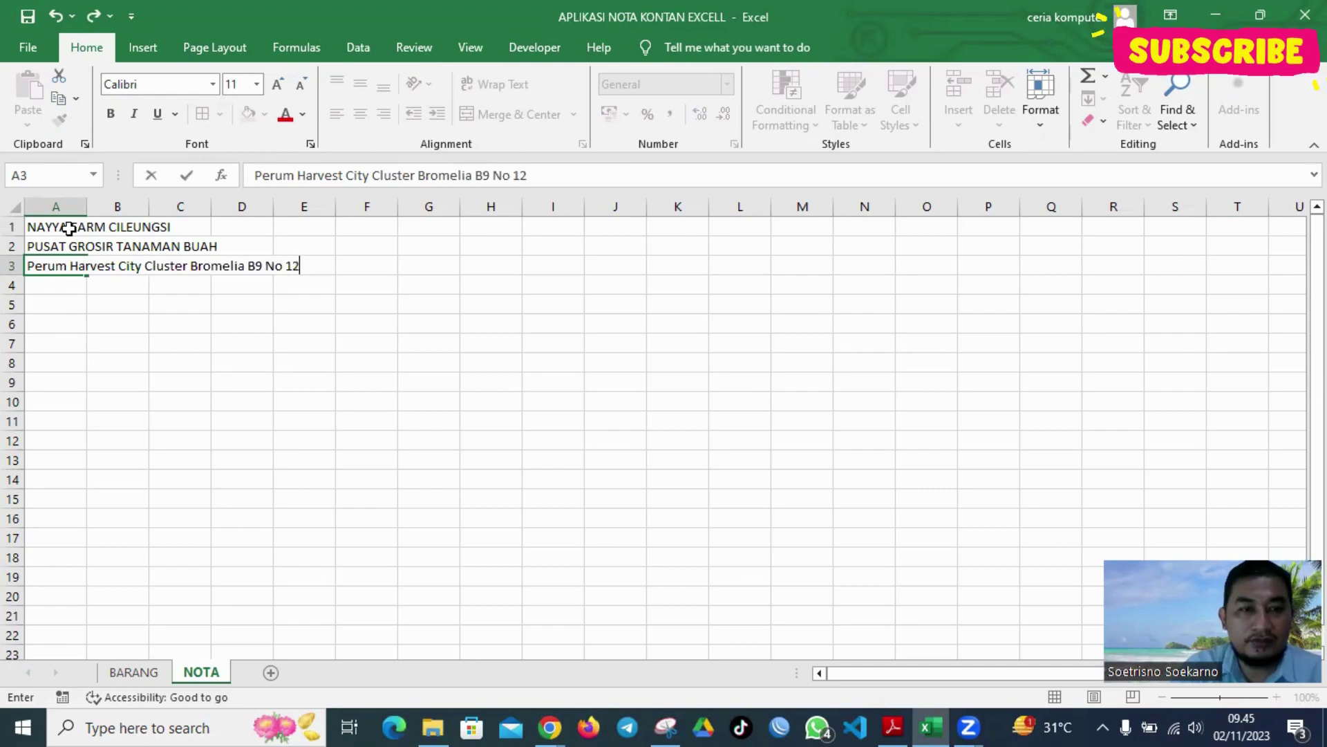
pyautogui.press('Return')
pyautogui.write('C')
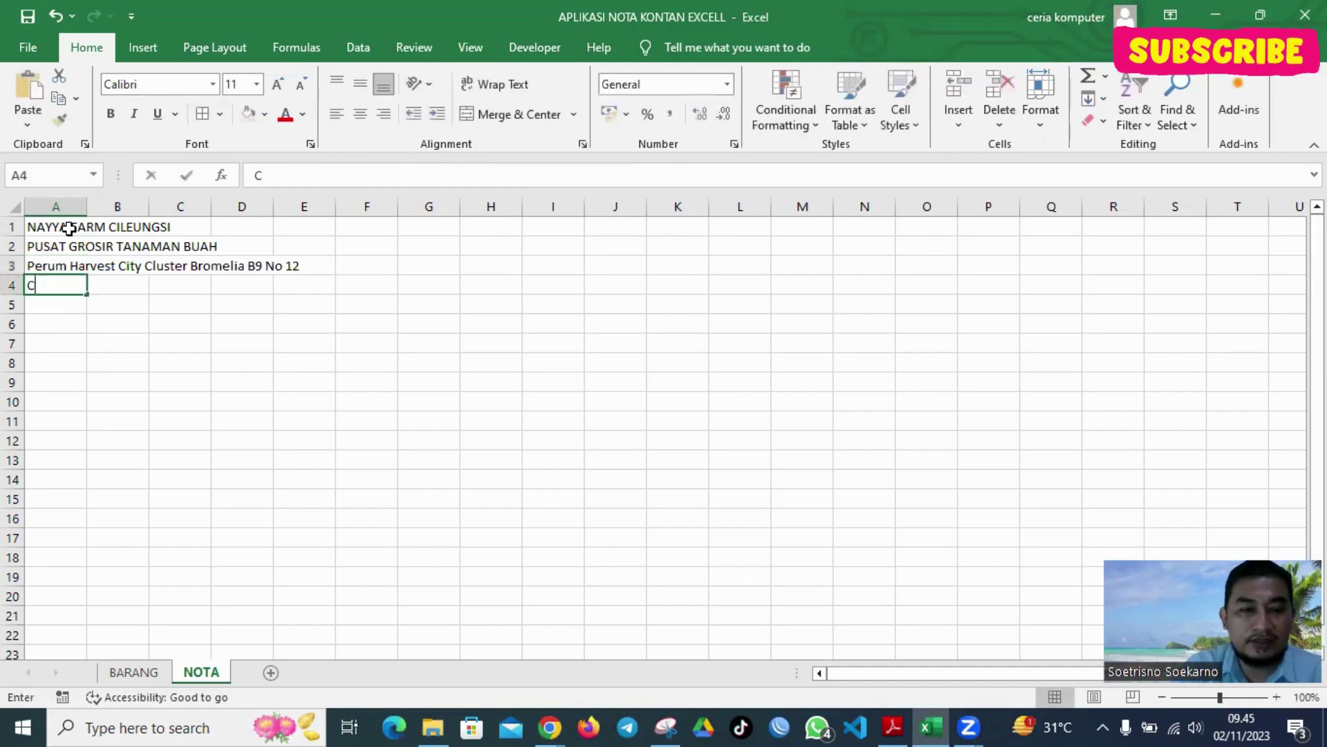
pyautogui.write('ileungsi Bo')
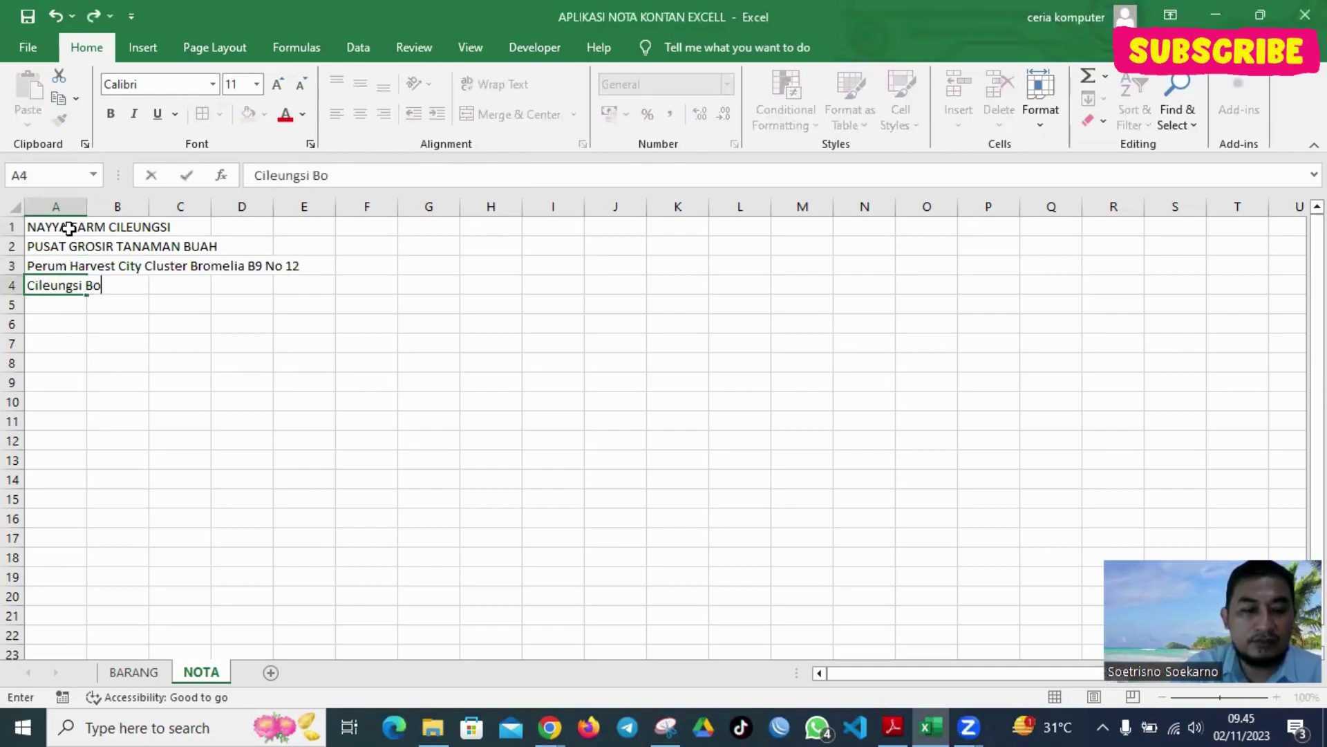
pyautogui.write('gor')
pyautogui.press('Return')
pyautogui.write('Tel')
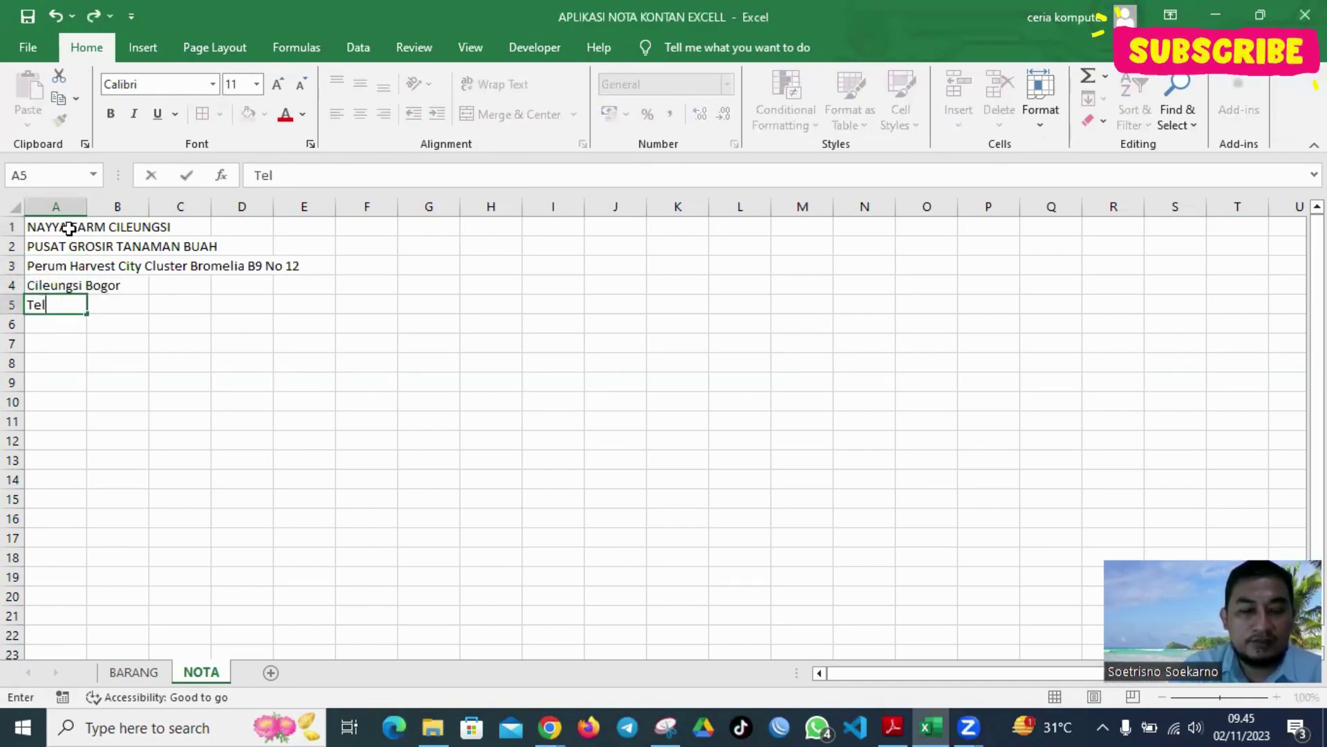
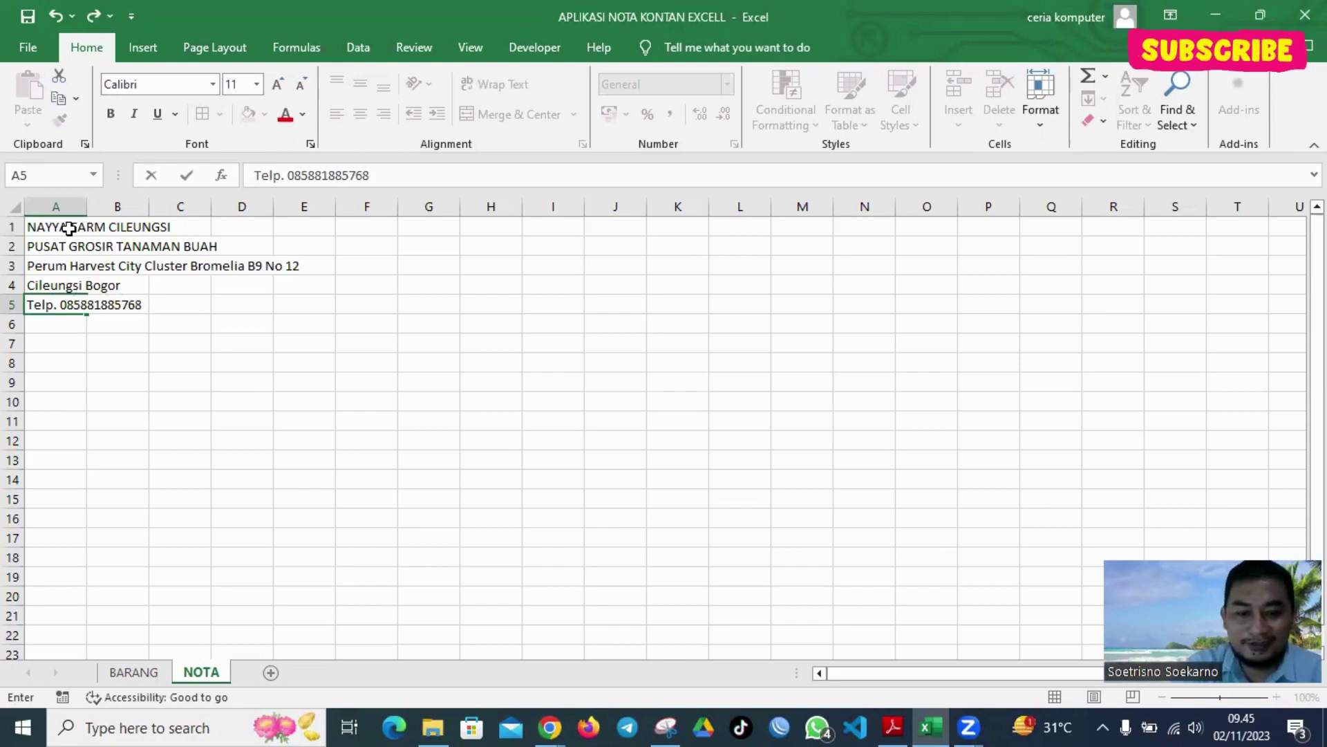
pyautogui.write(' website')
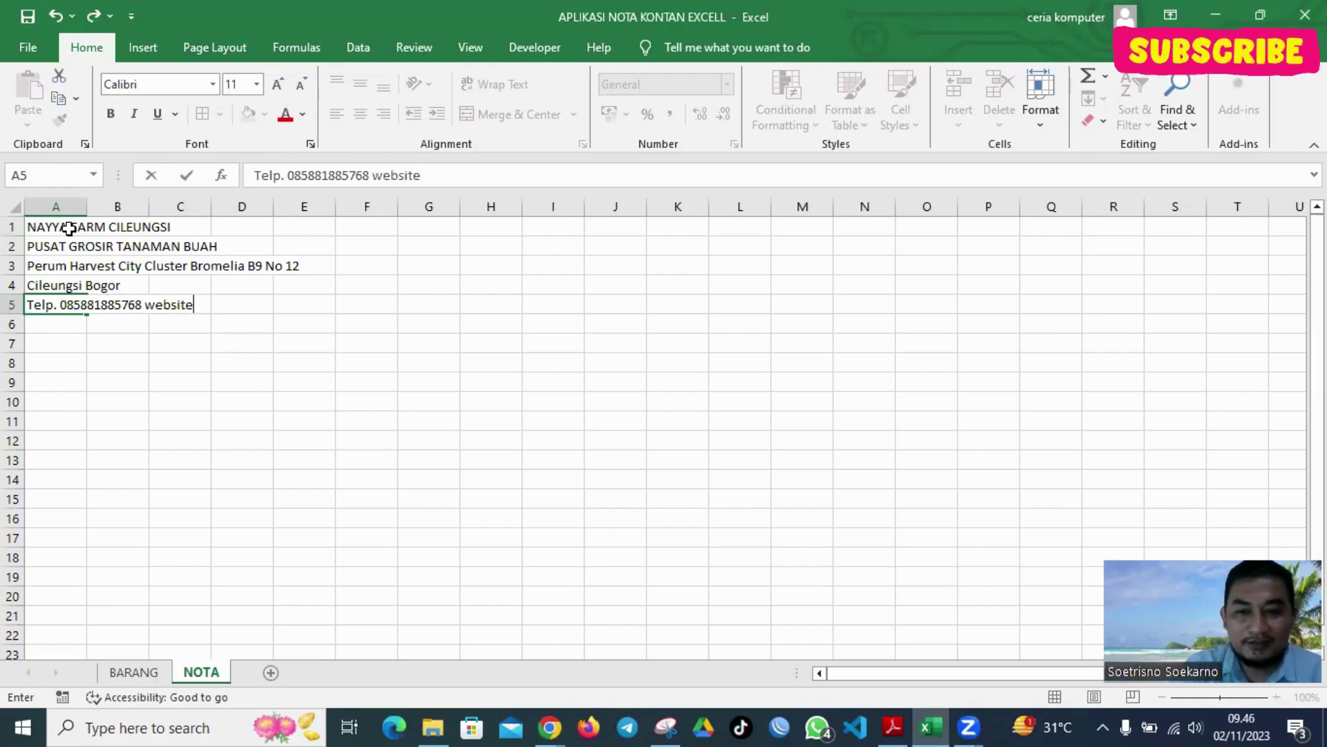
pyautogui.write(': 2')
pyautogui.press('BackSpace')
pyautogui.press('BackSpace')
pyautogui.press('BackSpace')
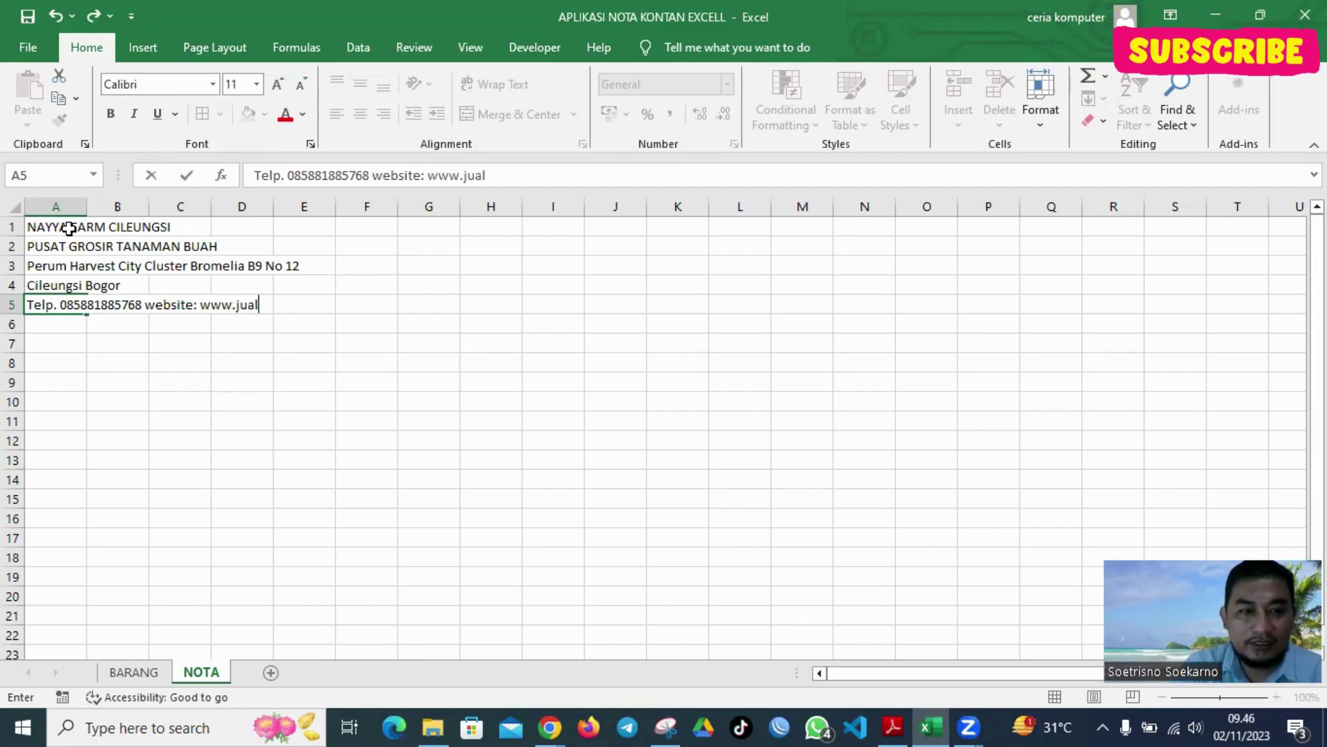
pyautogui.write('www.jualbibit.my')
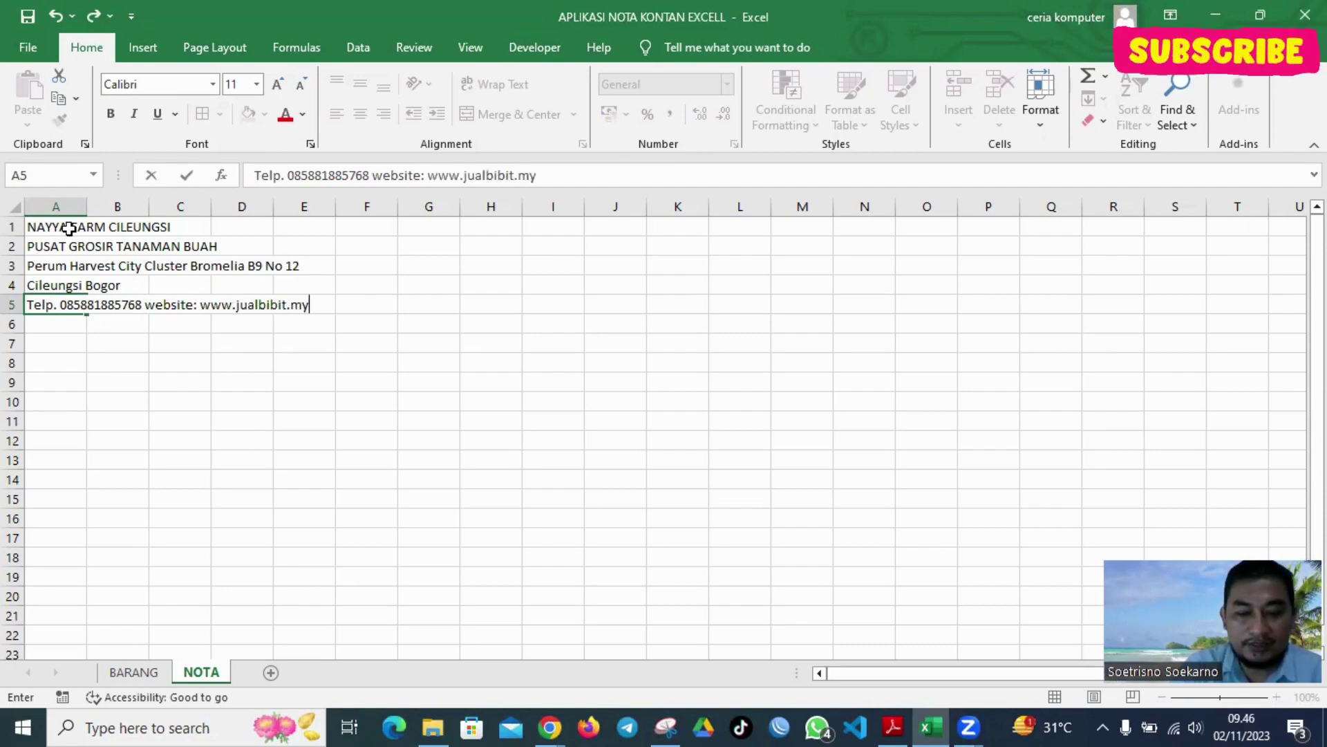
pyautogui.write('.id')
pyautogui.press('Return')
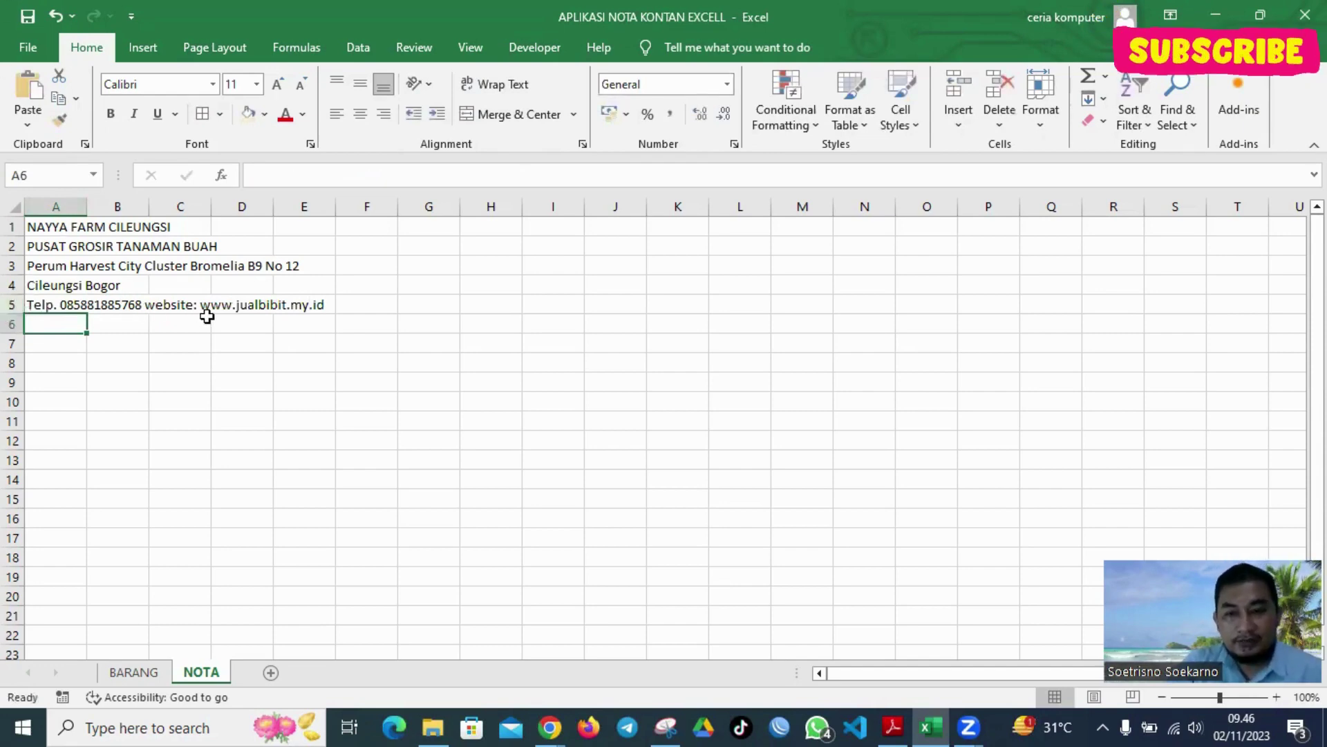
# Label A7 'Nota. No' and fill row 8 with Banyaknya, Nama Barang, Harga Satuan, Jumlah
pyautogui.click(67, 347)
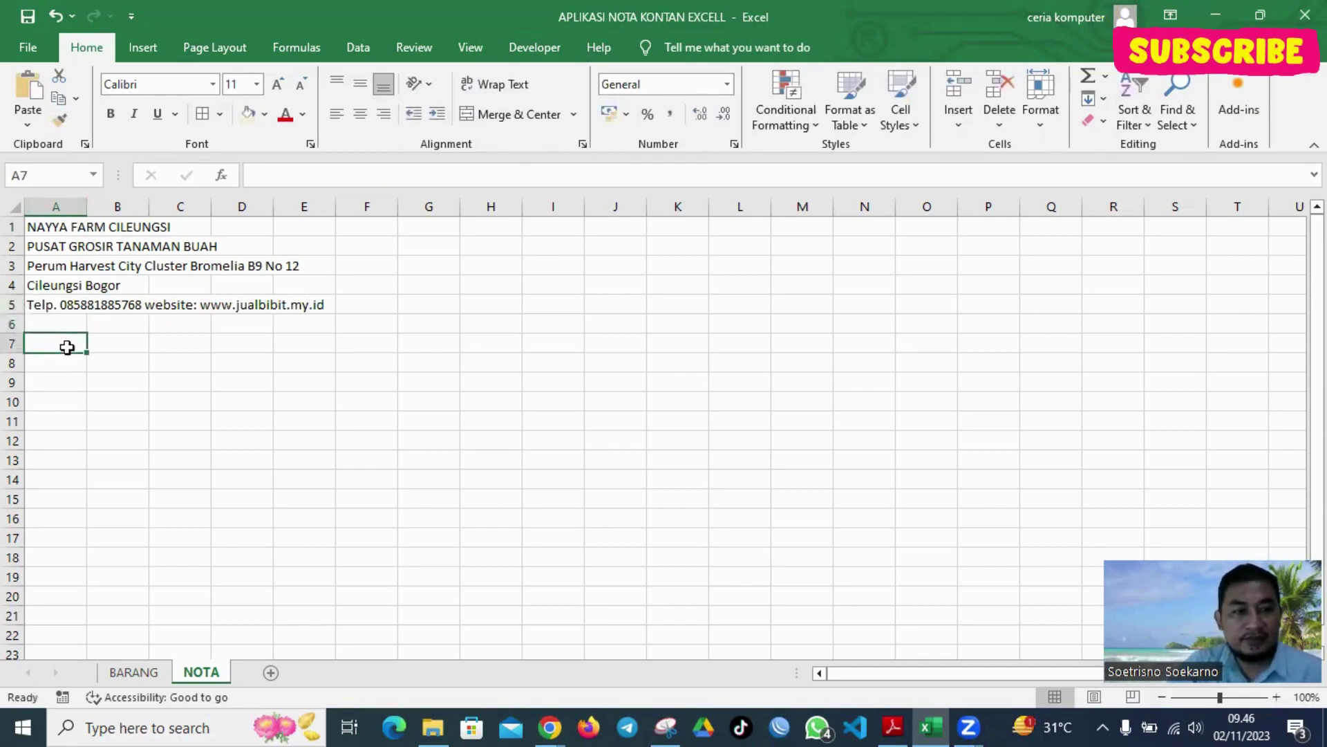
pyautogui.write('No')
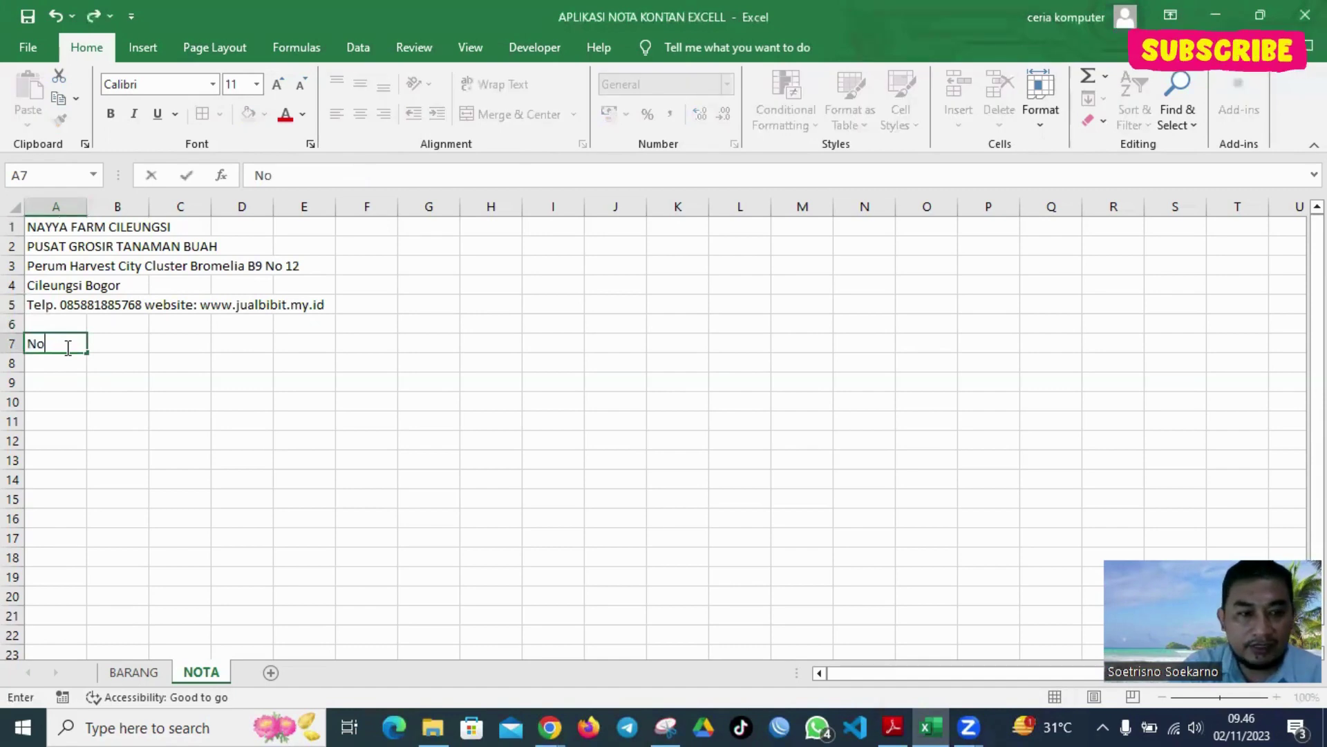
pyautogui.write('ta. N')
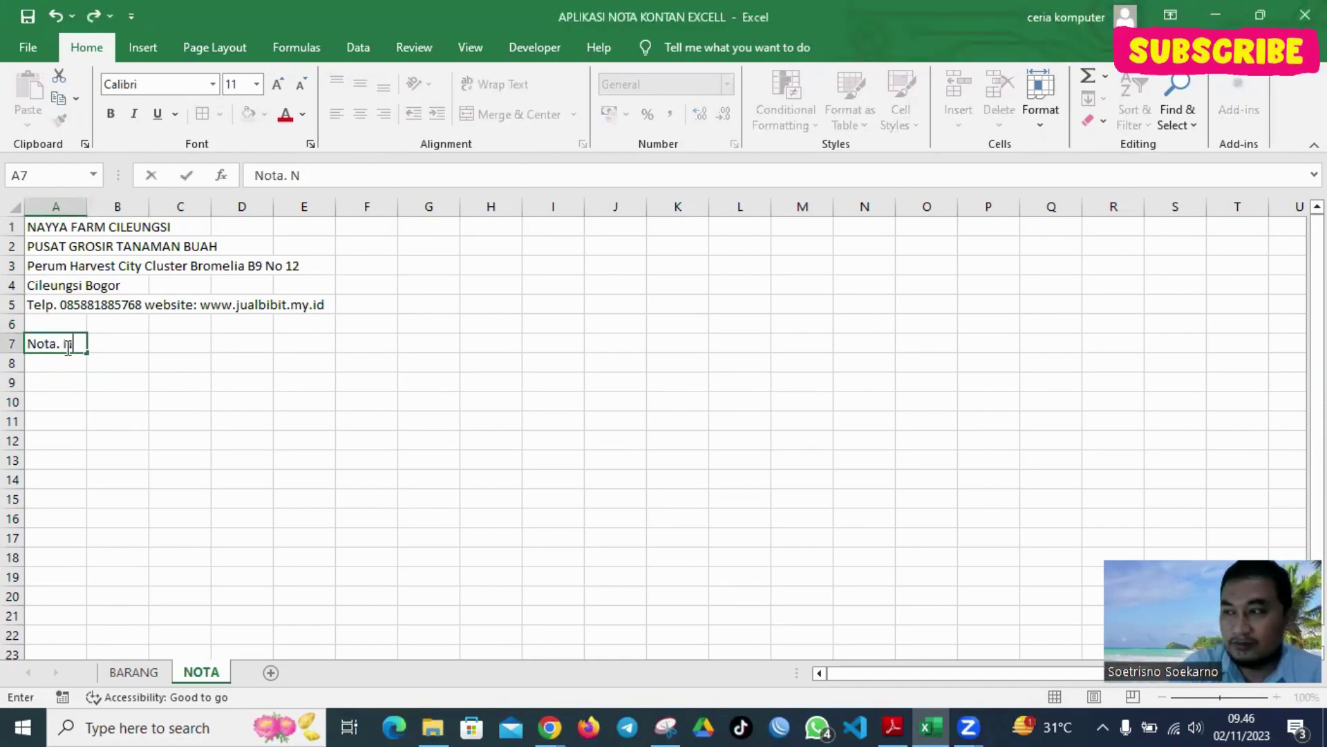
pyautogui.write('o')
pyautogui.press('Tab')
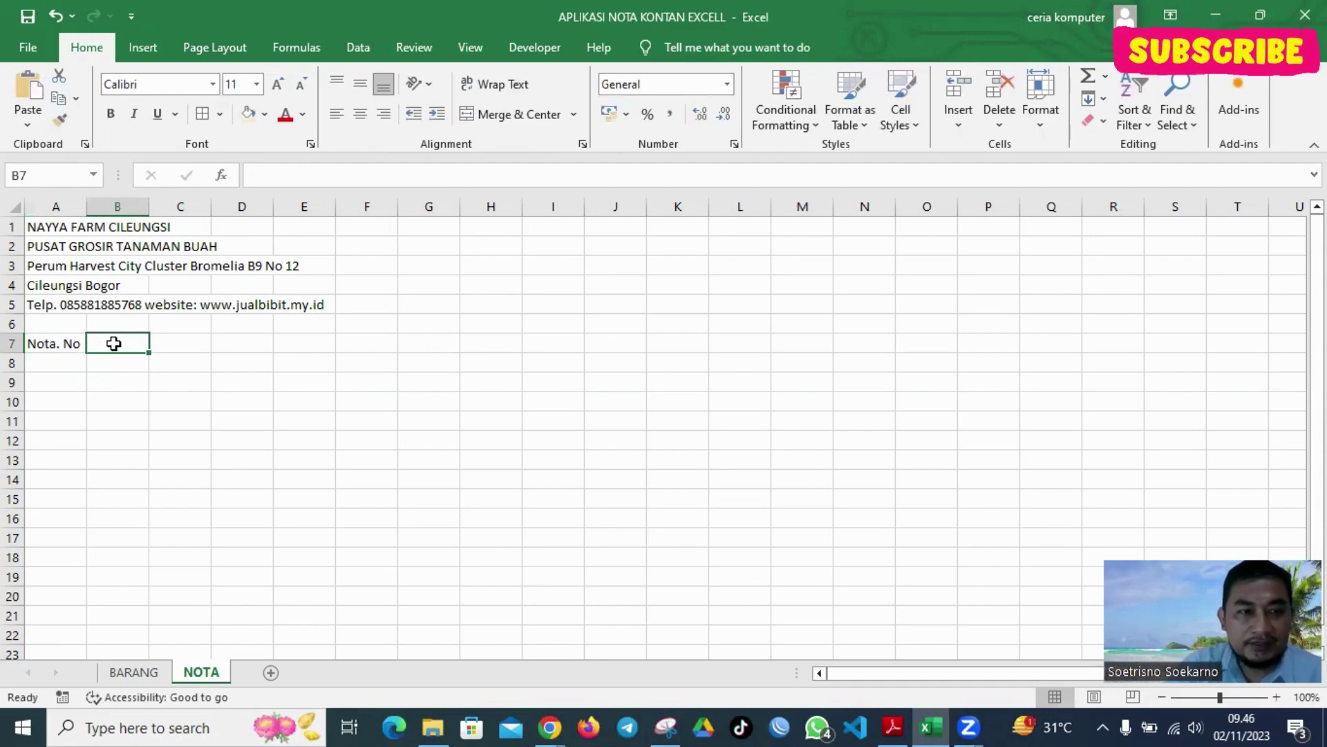
pyautogui.click(65, 365)
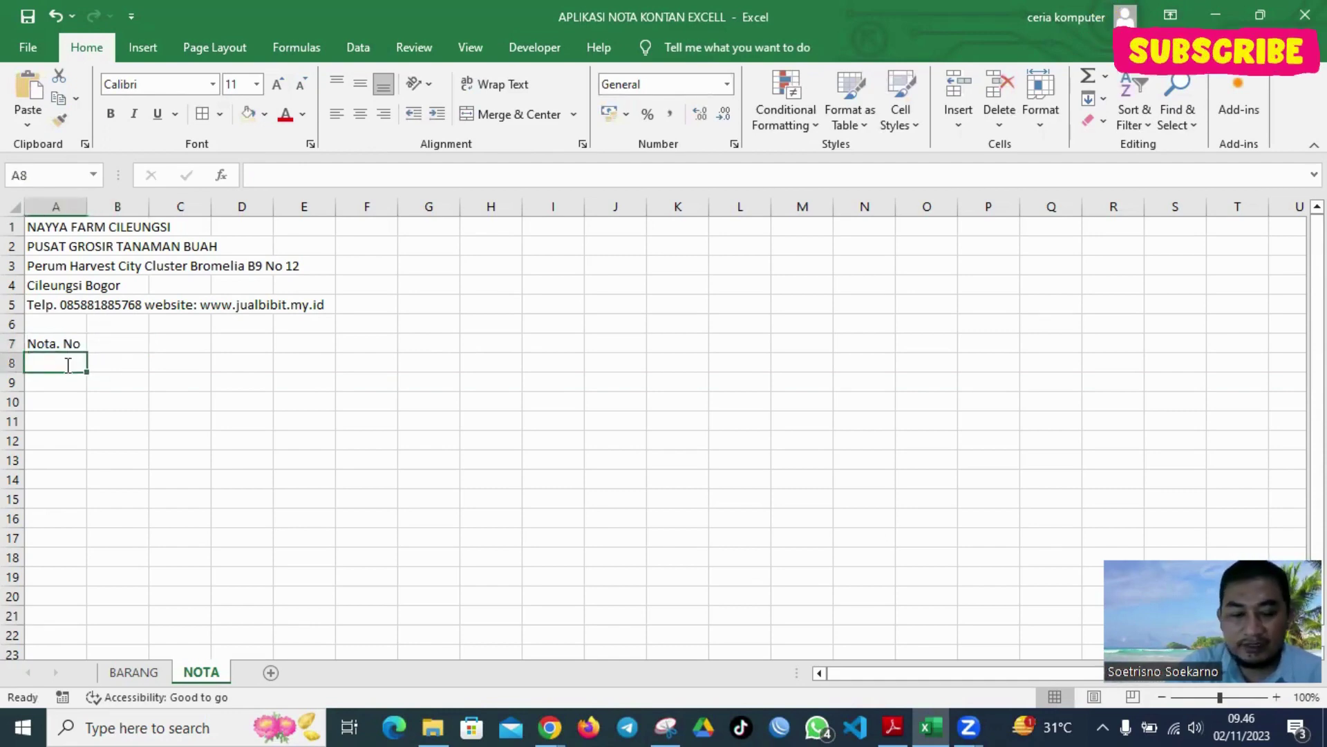
pyautogui.write('Banyaknya')
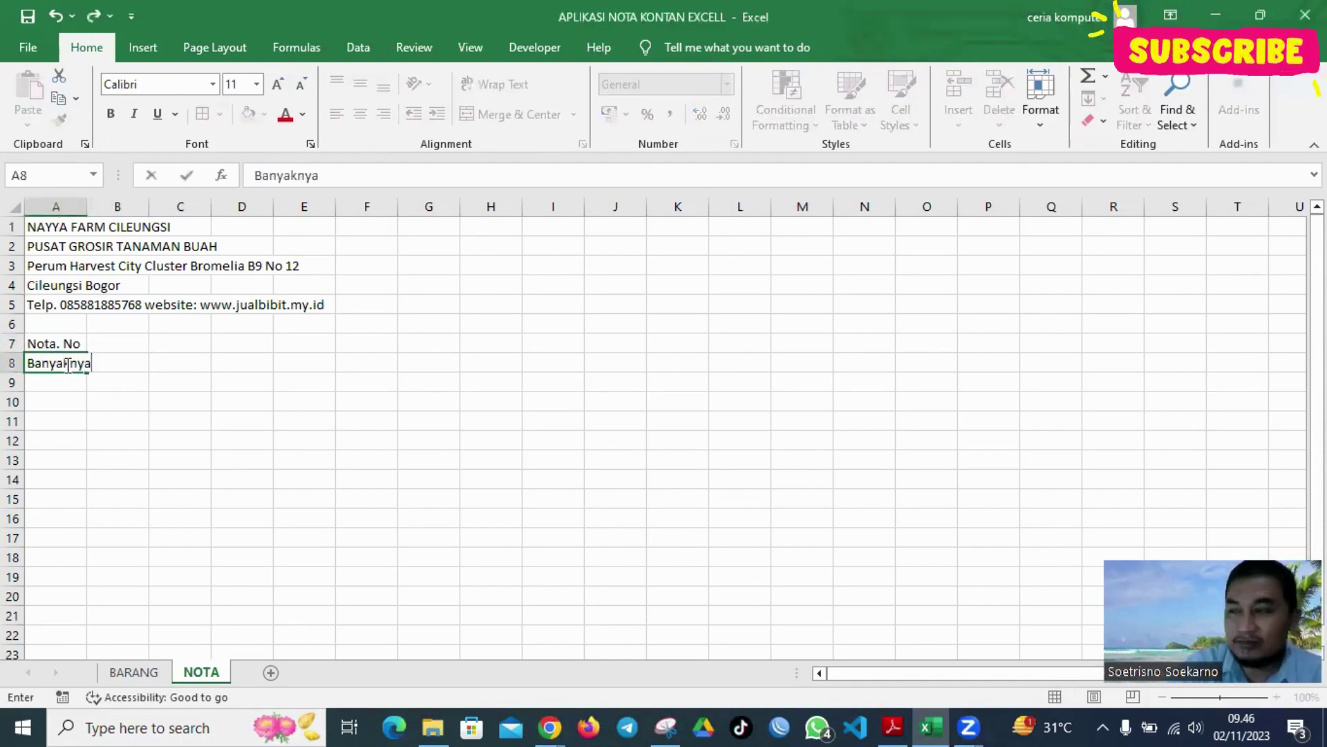
pyautogui.press('Tab')
pyautogui.write('Nama Ba')
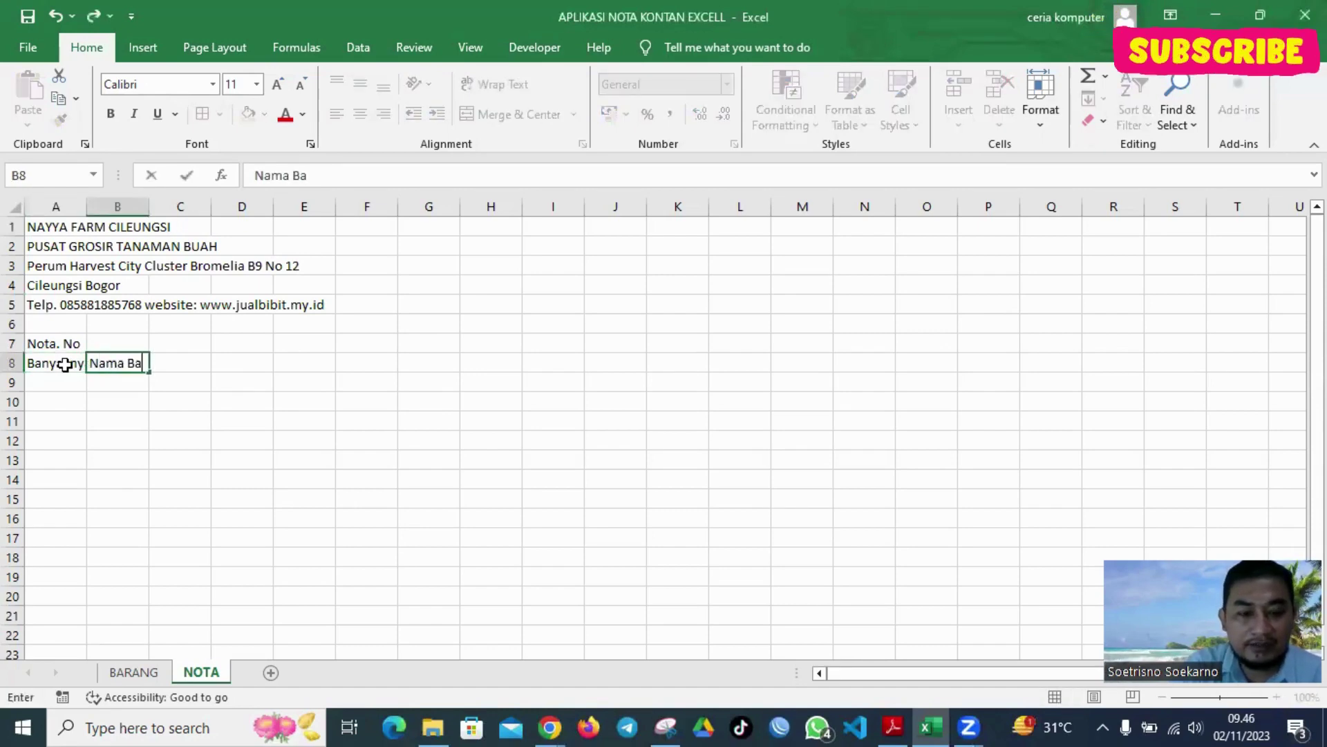
pyautogui.write('rang')
pyautogui.press('Tab')
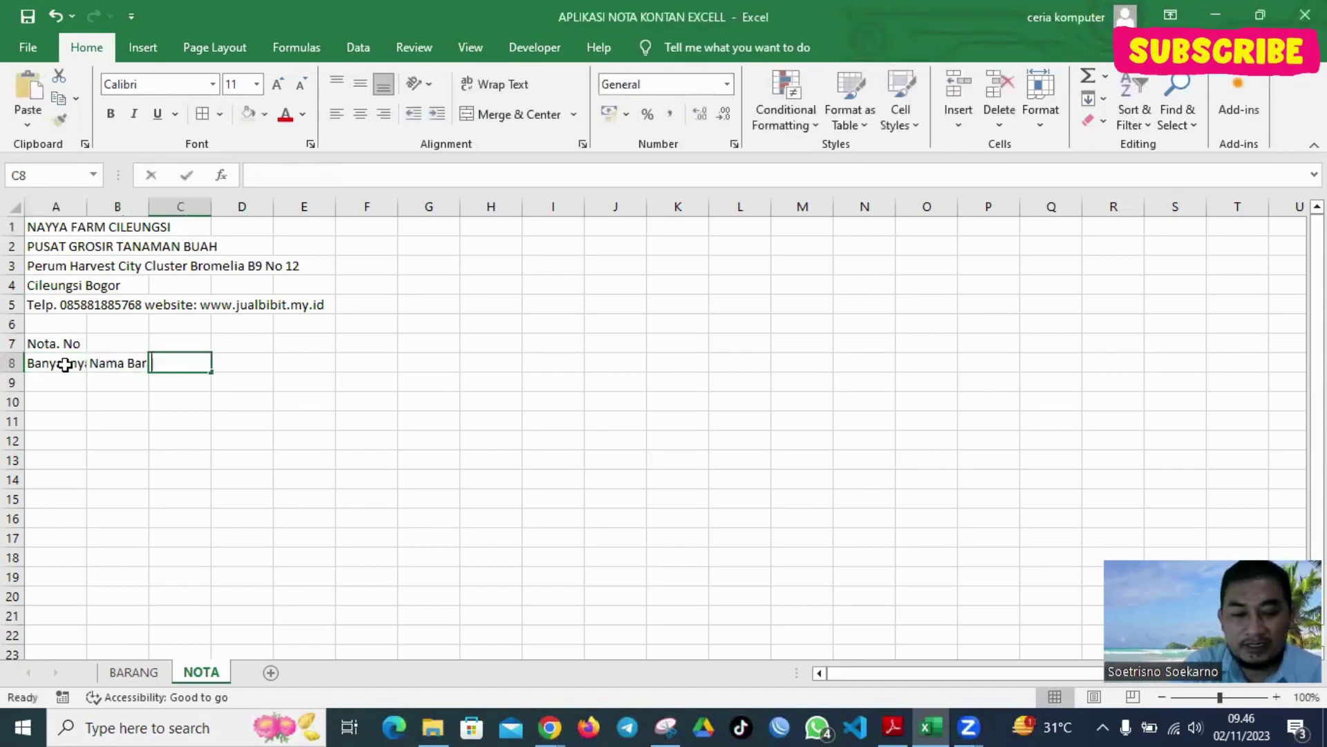
pyautogui.write('Harga Satuan')
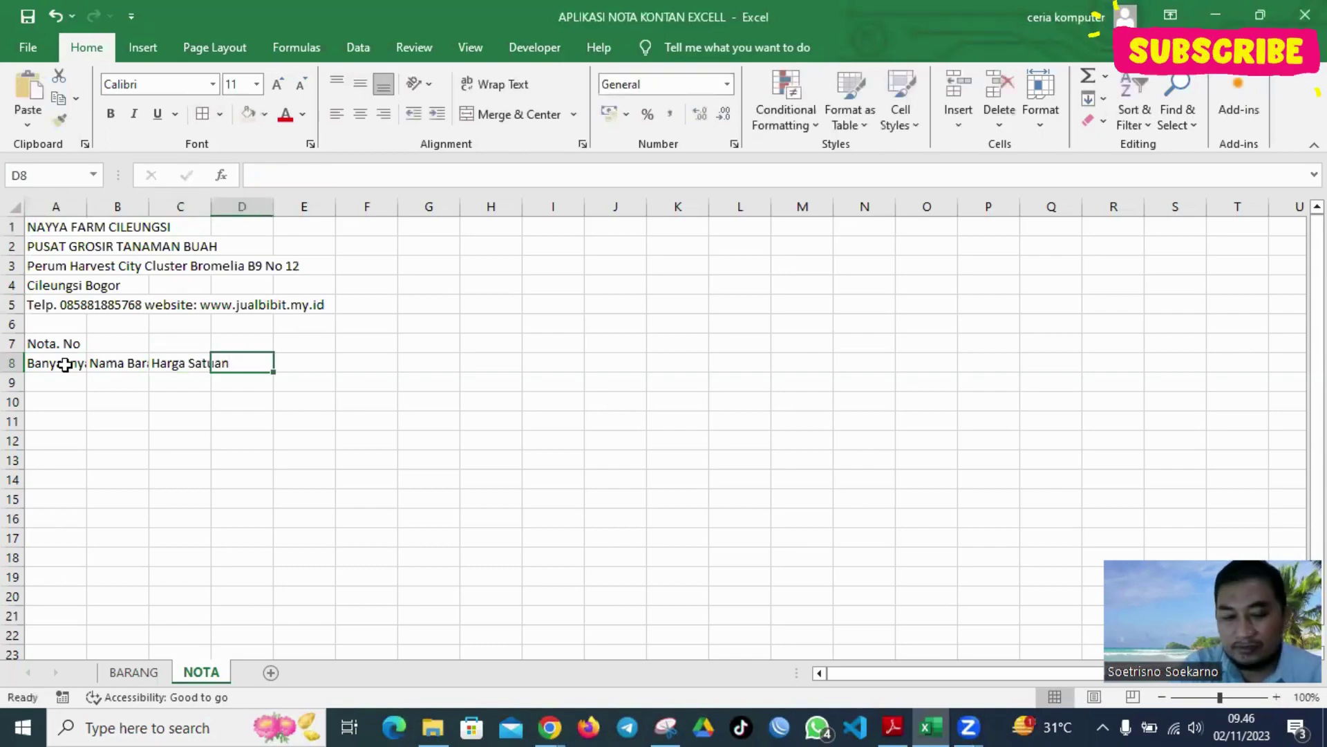
pyautogui.press('Tab')
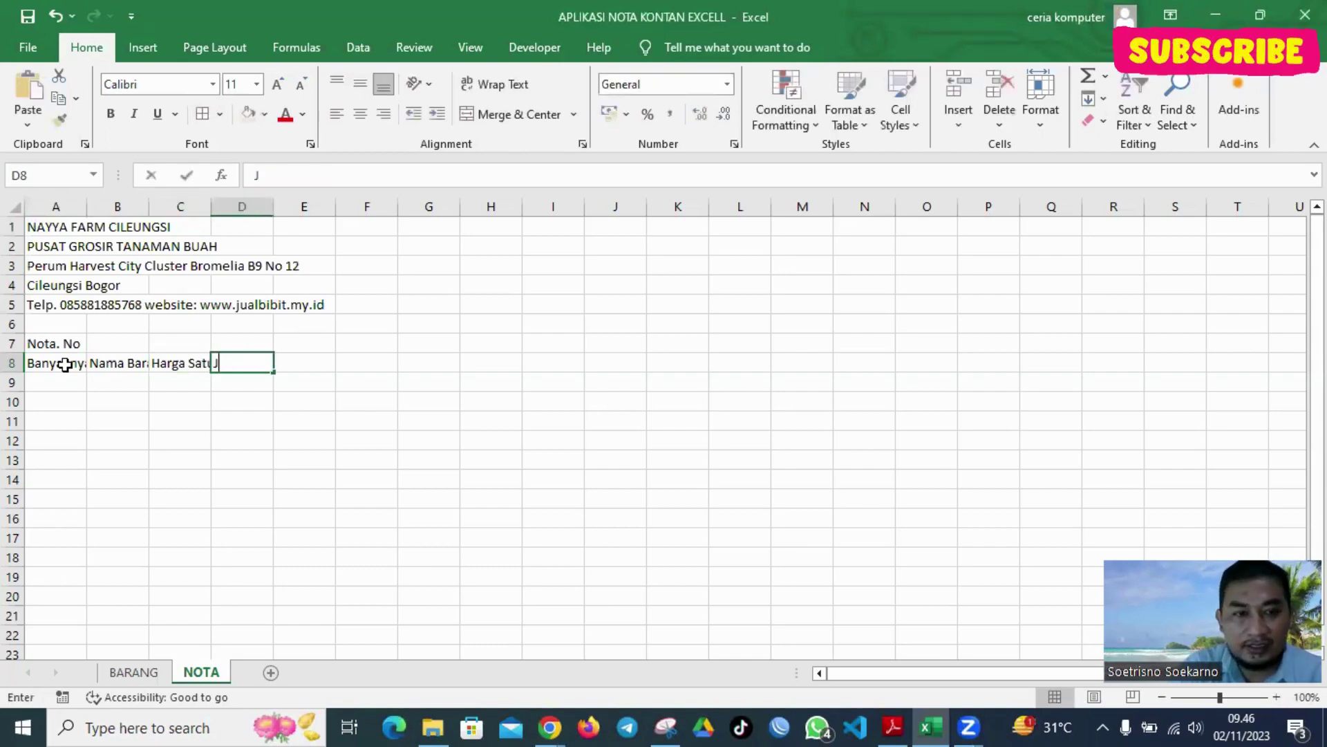
pyautogui.write('Jumlah')
pyautogui.press('Down')
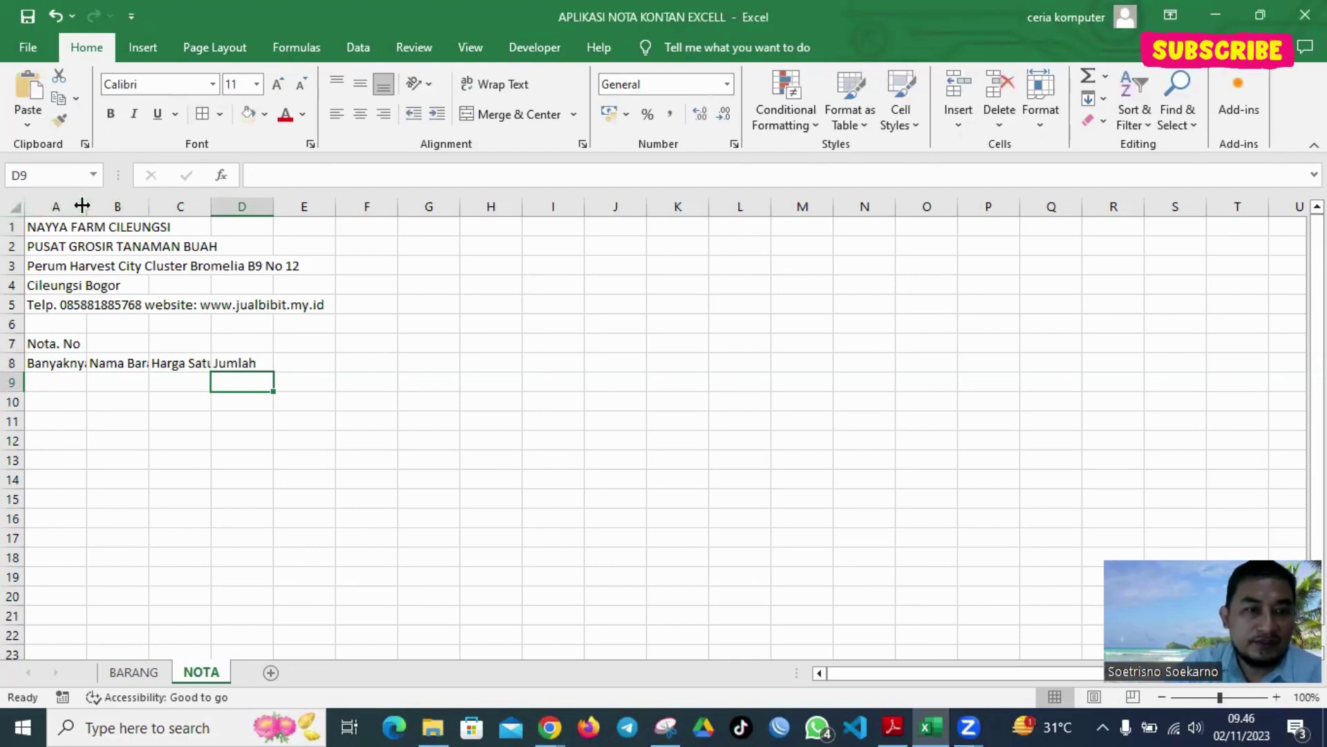
# Resize columns A, B, C and D so Banyaknya, Nama Barang, Harga Satuan and Jumlah fit
pyautogui.moveTo(86, 207); pyautogui.dragTo(582, 217)
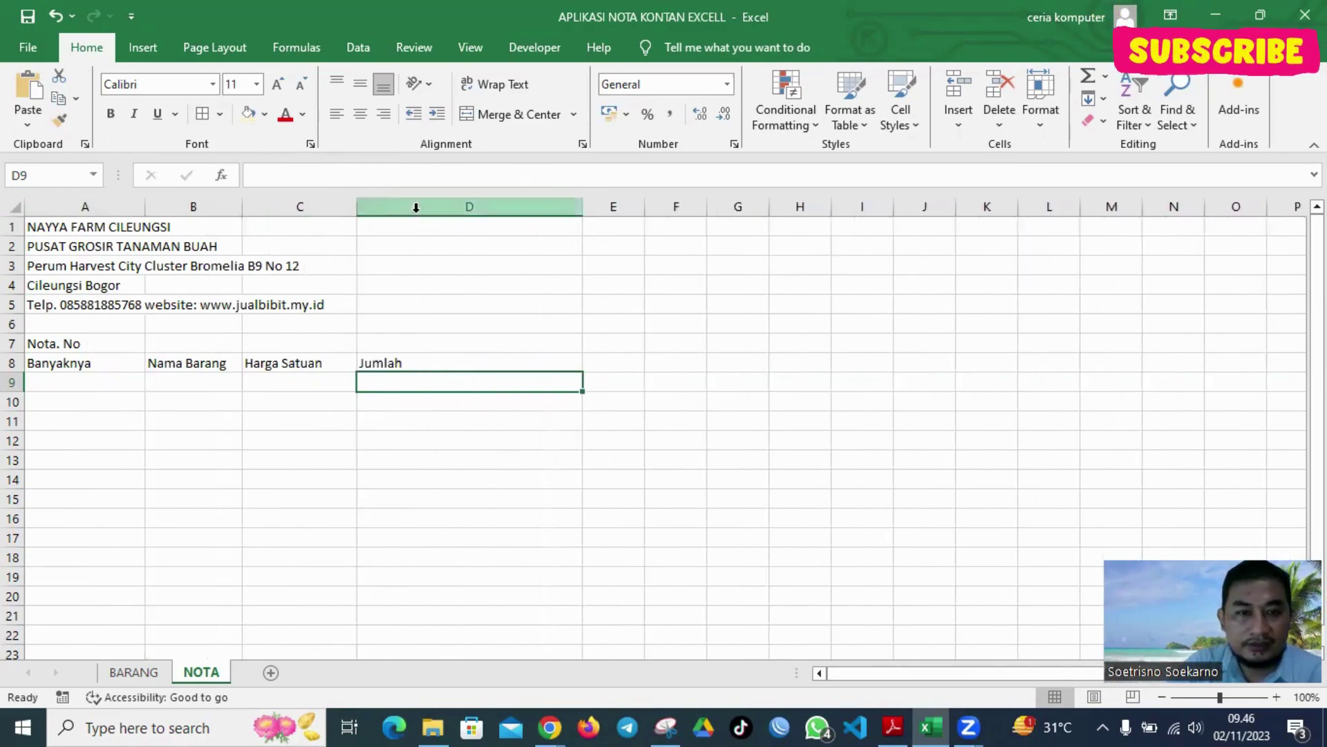
pyautogui.moveTo(357, 207); pyautogui.dragTo(422, 208)
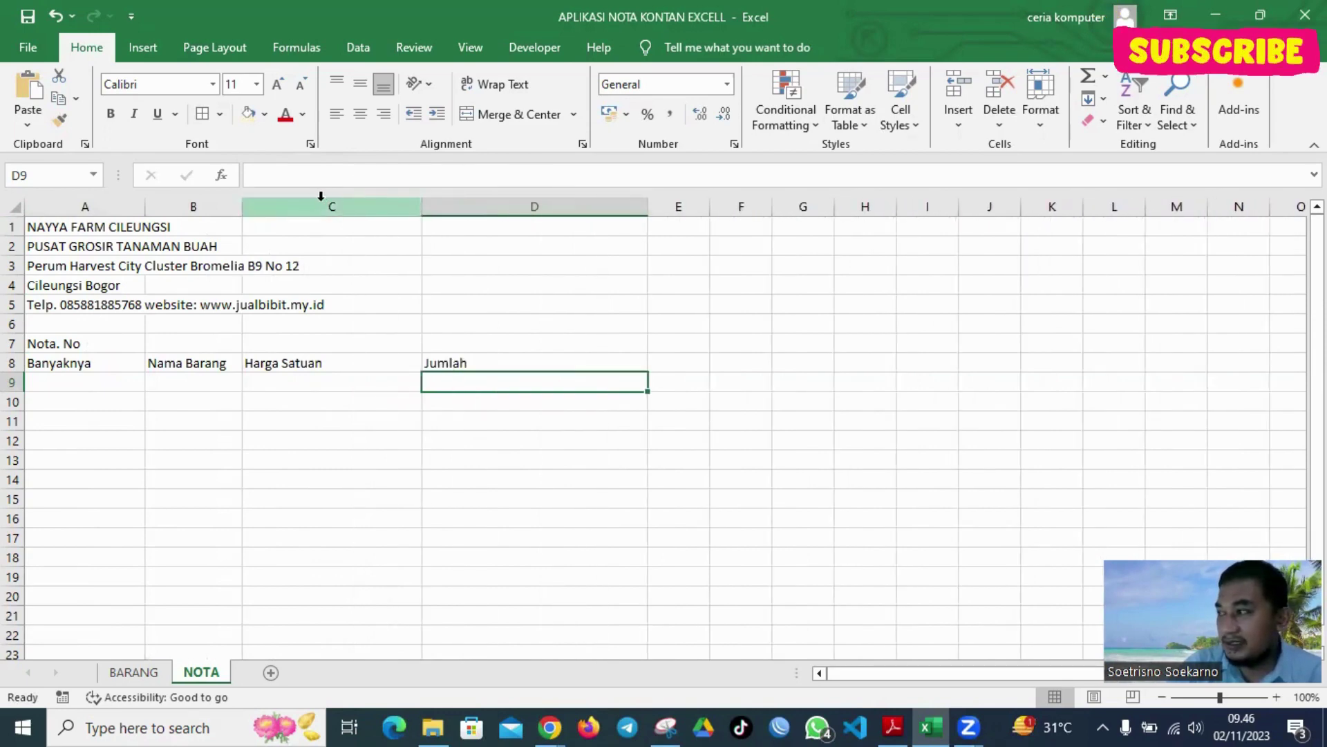
pyautogui.moveTo(241, 205); pyautogui.dragTo(327, 205)
pyautogui.moveTo(154, 210)
pyautogui.mouseDown()
pyautogui.moveTo(234, 211)
pyautogui.moveTo(151, 218)
pyautogui.mouseUp()
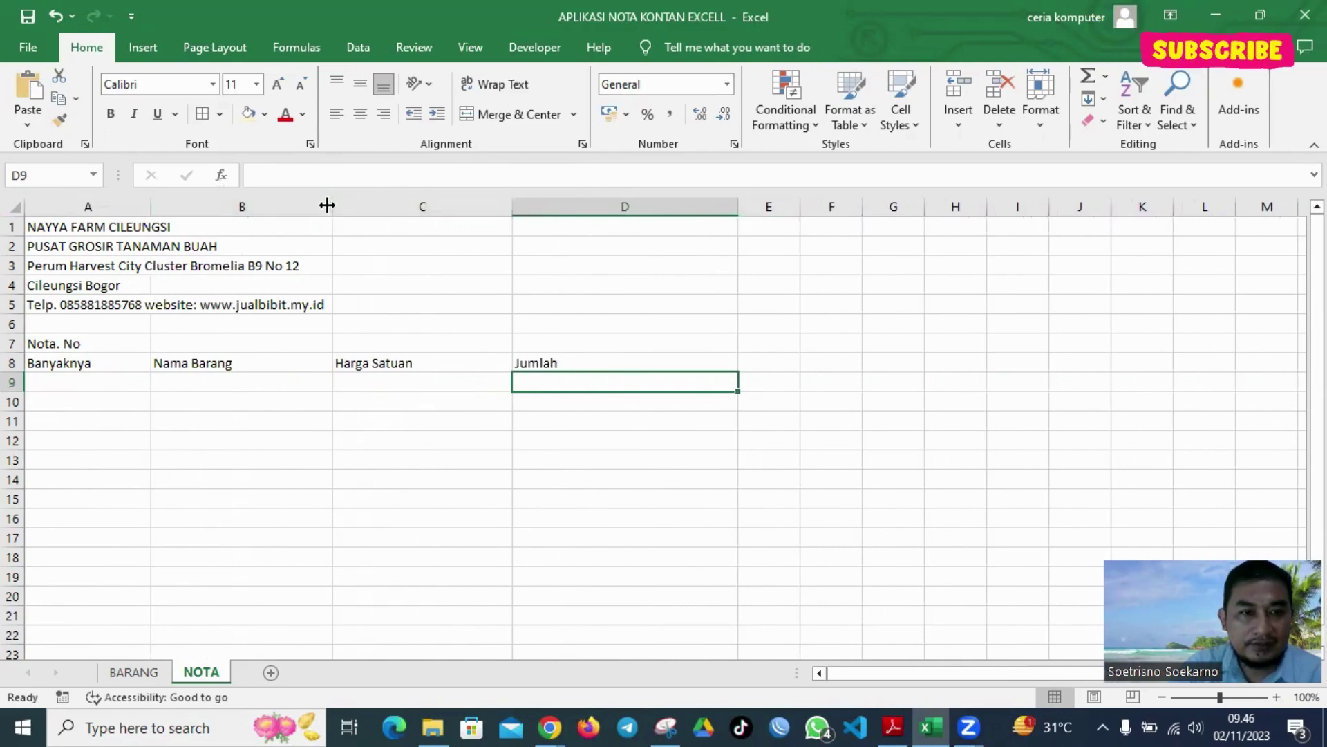
pyautogui.moveTo(330, 205); pyautogui.dragTo(419, 201)
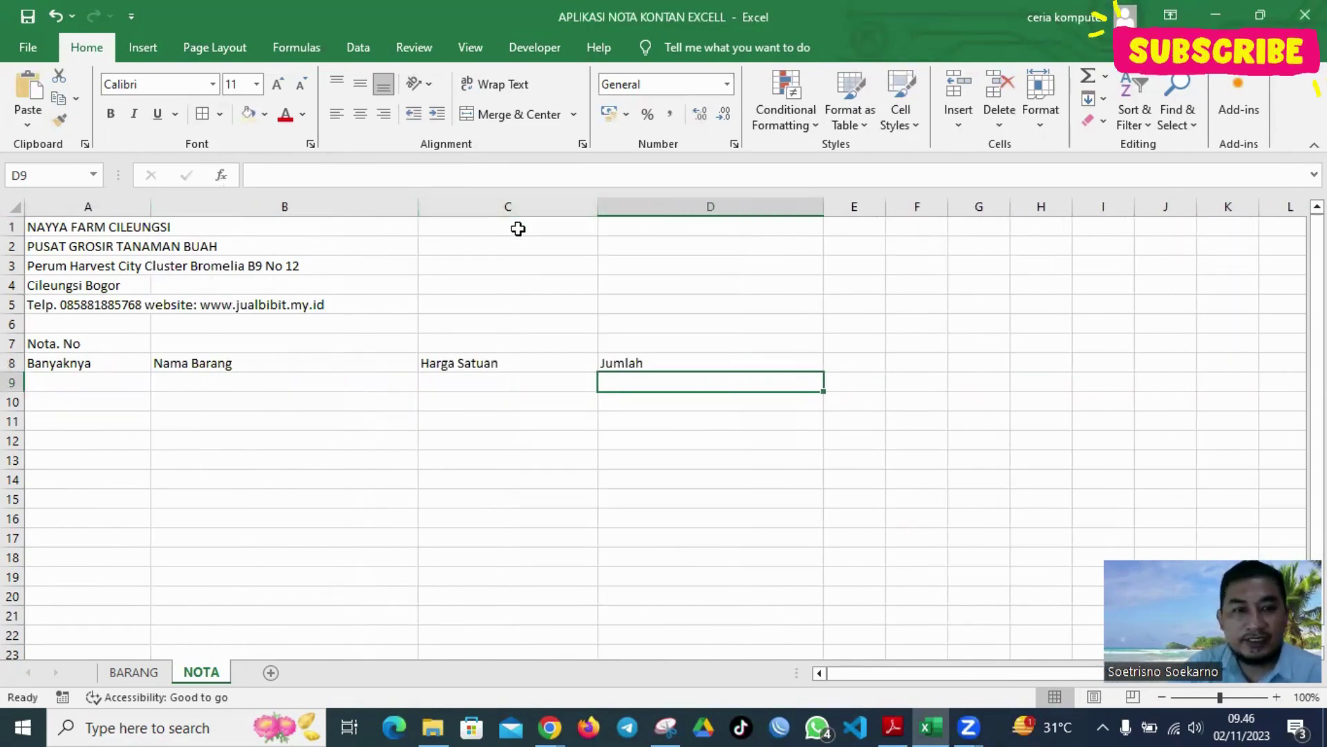
# Enter 'KEPADA YTH...' in C3 and 'TUAN/TOKO' in C4
pyautogui.click(518, 228)
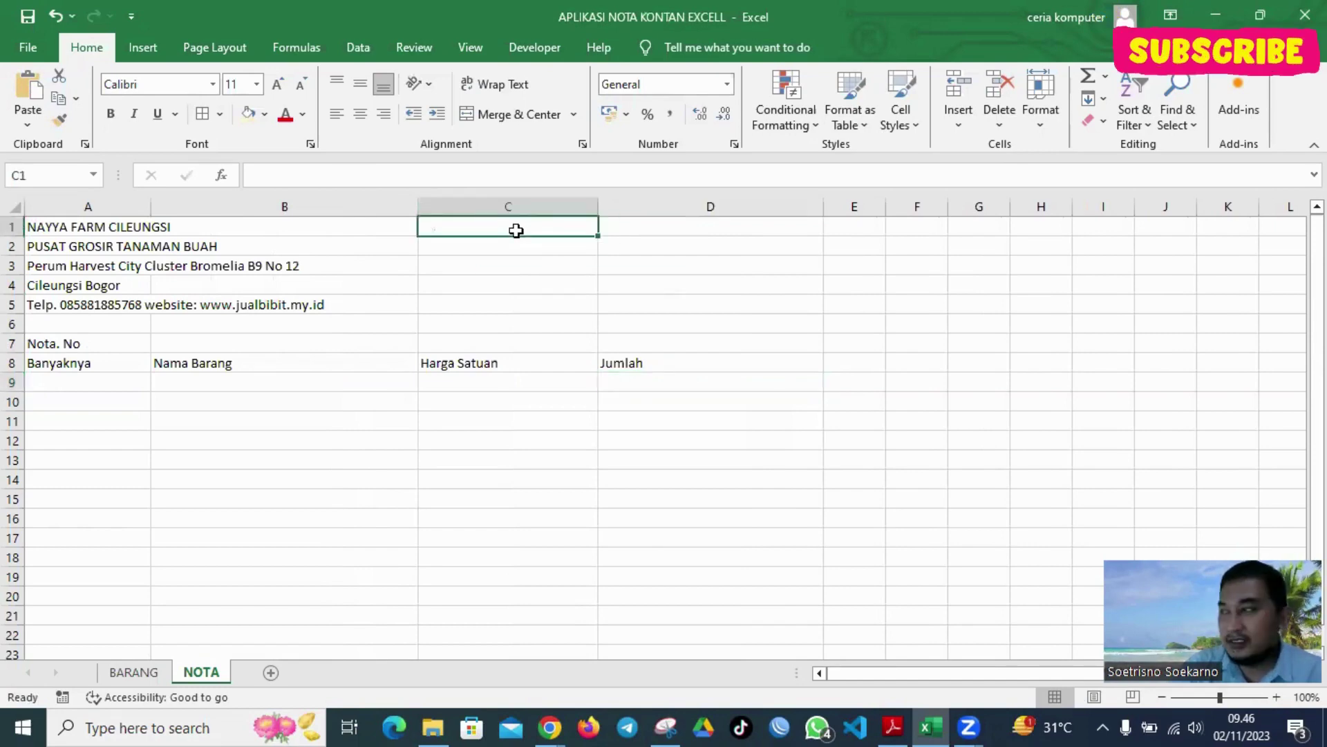
pyautogui.click(500, 265)
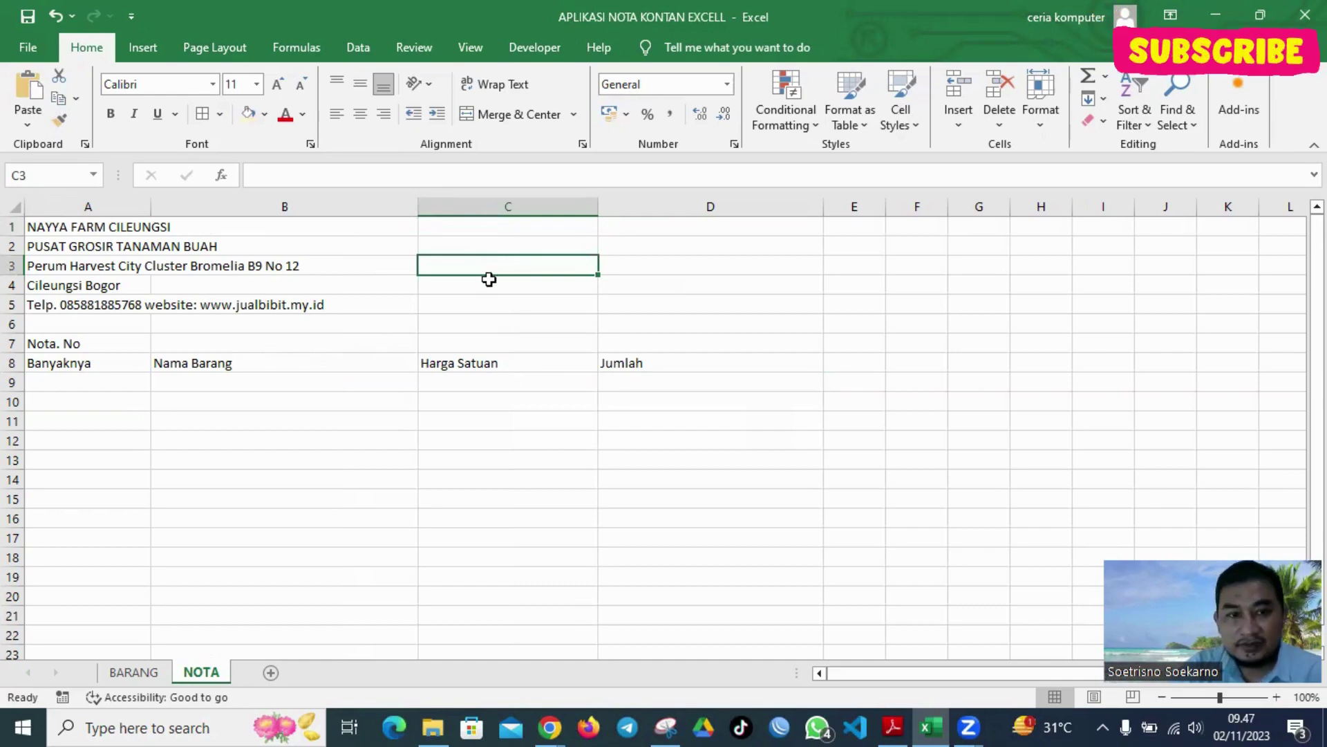
pyautogui.write('KEPA')
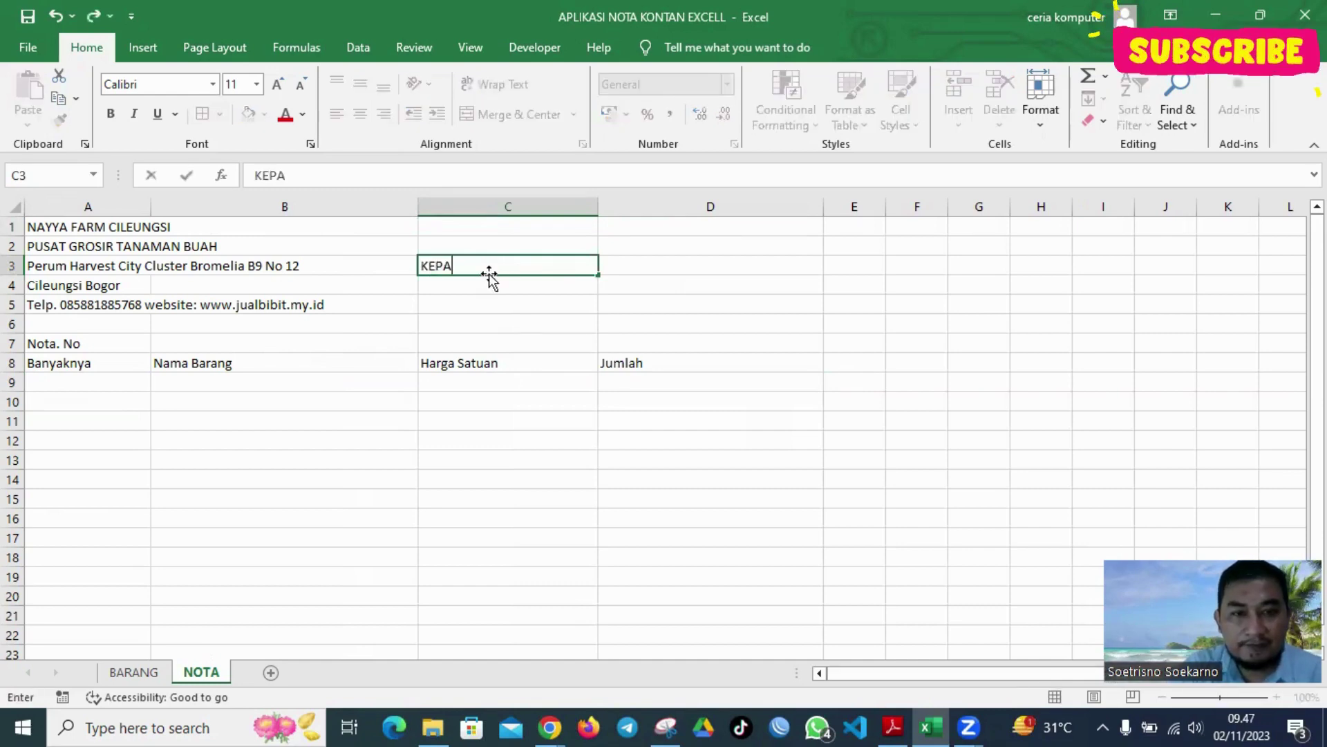
pyautogui.write('DA YTH')
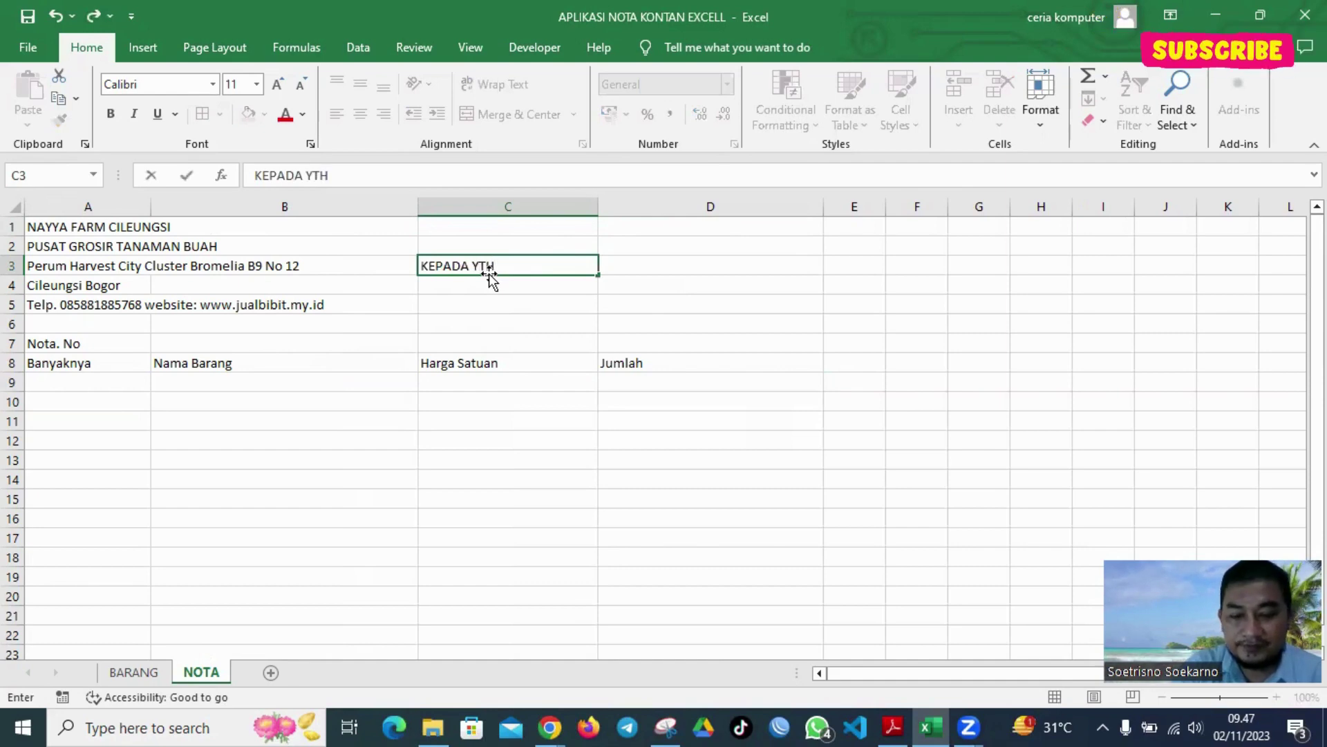
pyautogui.write('...')
pyautogui.press('Return')
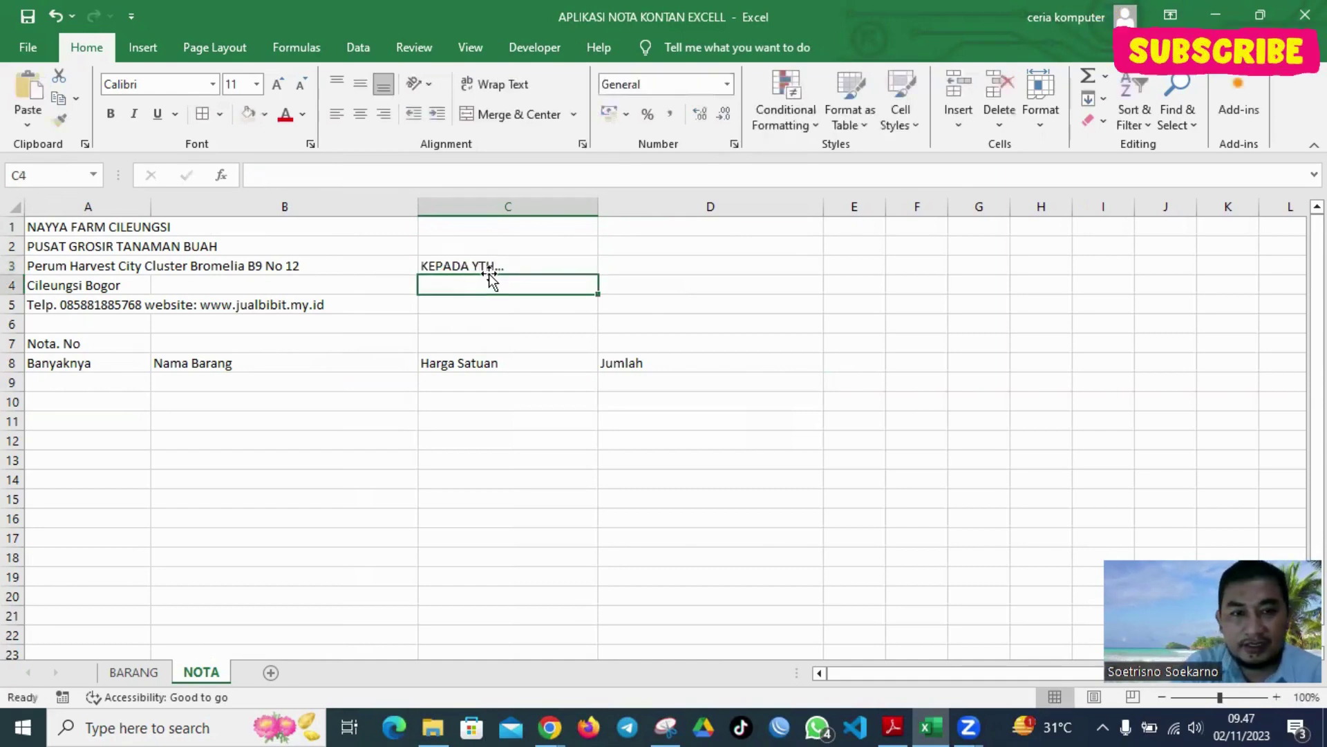
pyautogui.write('TUAN')
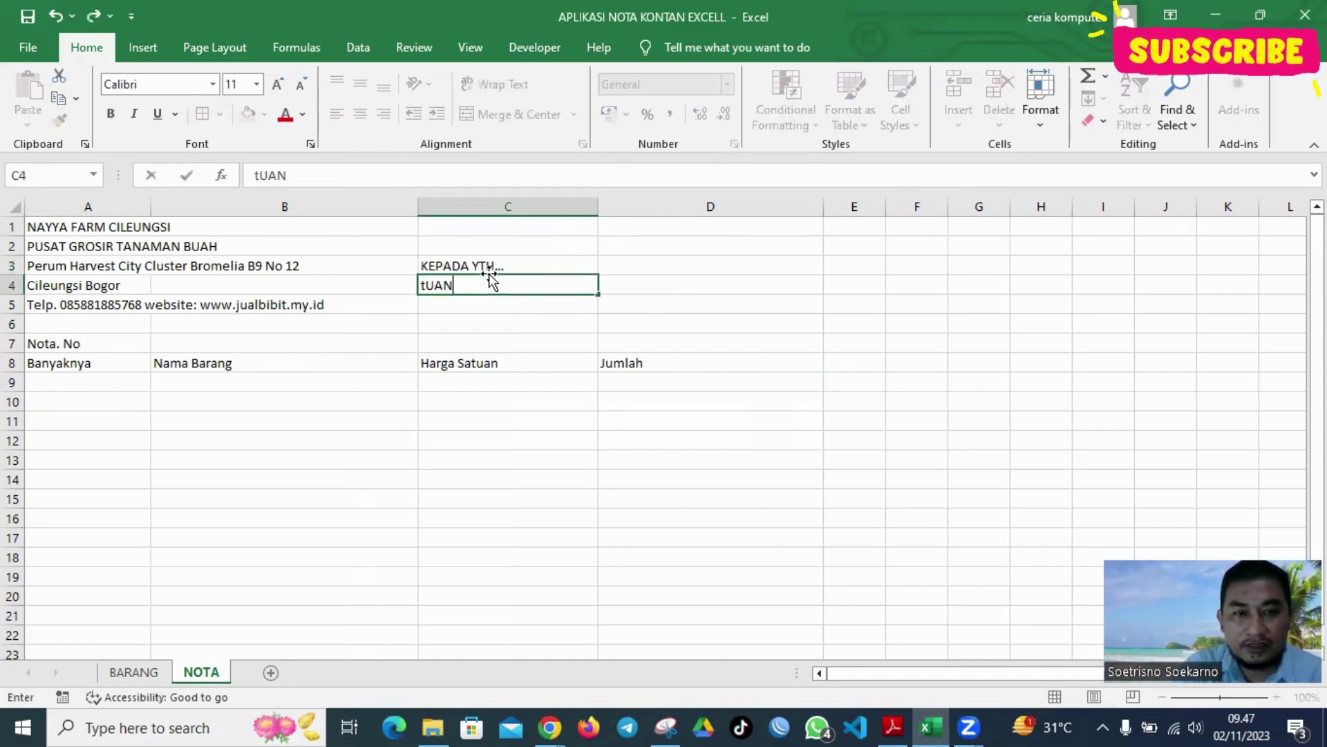
pyautogui.press('BackSpace')
pyautogui.press('BackSpace')
pyautogui.press('BackSpace')
pyautogui.press('BackSpace')
pyautogui.write('TUA')
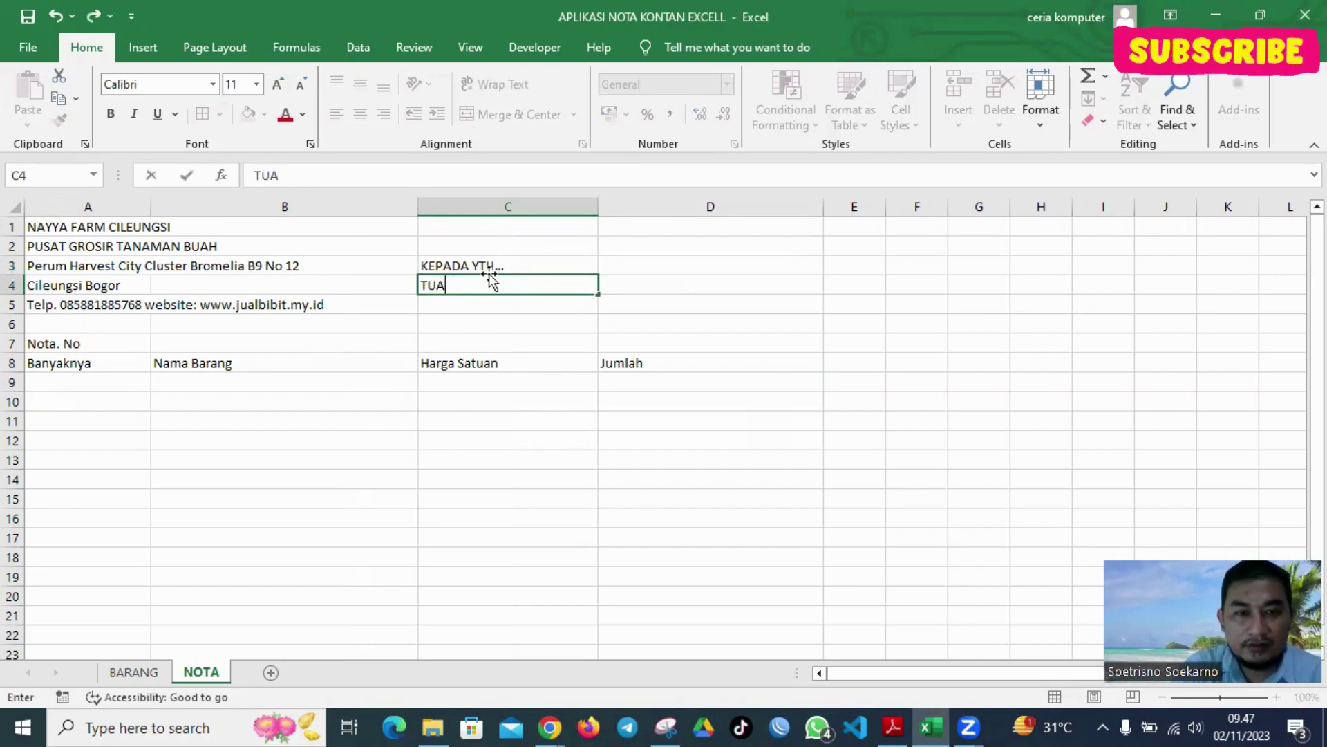
pyautogui.write('N/TOKO')
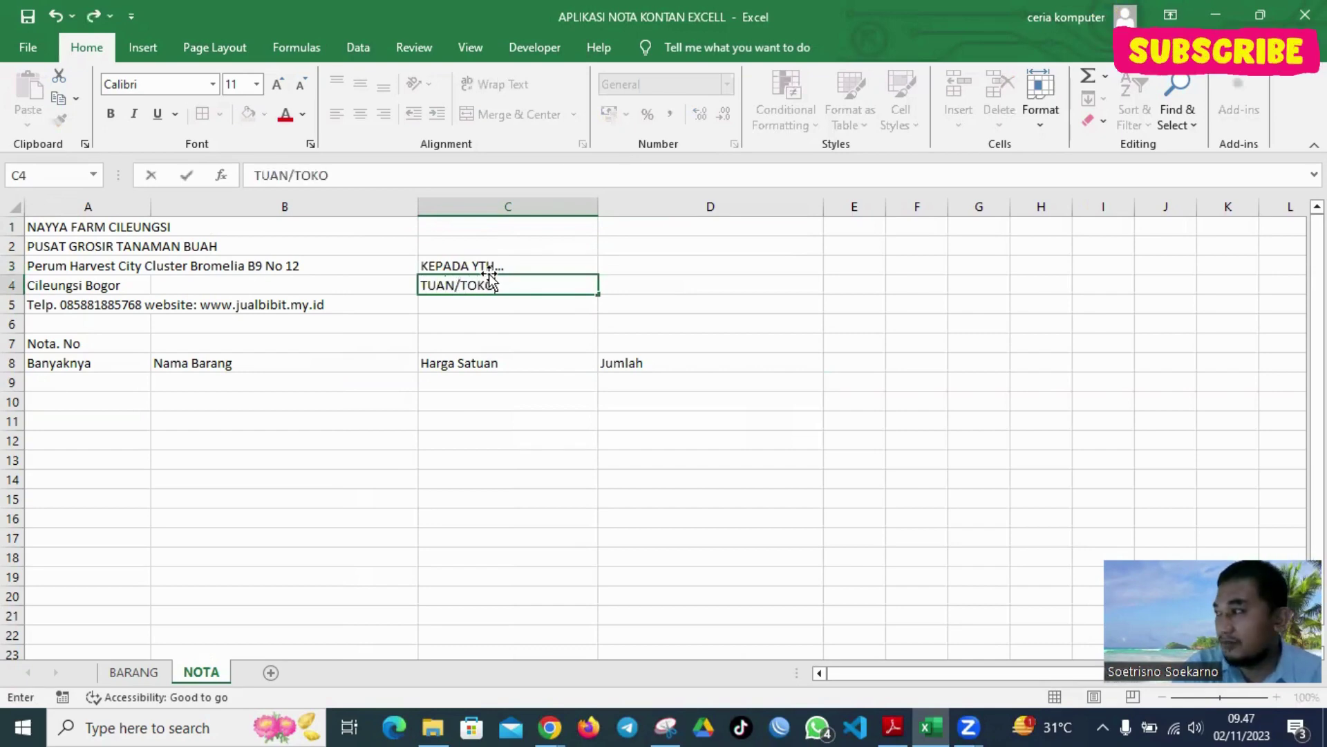
pyautogui.click(664, 285)
# Fill D4 with a row of dots as the recipient's fill-in line
pyautogui.click(715, 264)
pyautogui.click(693, 287)
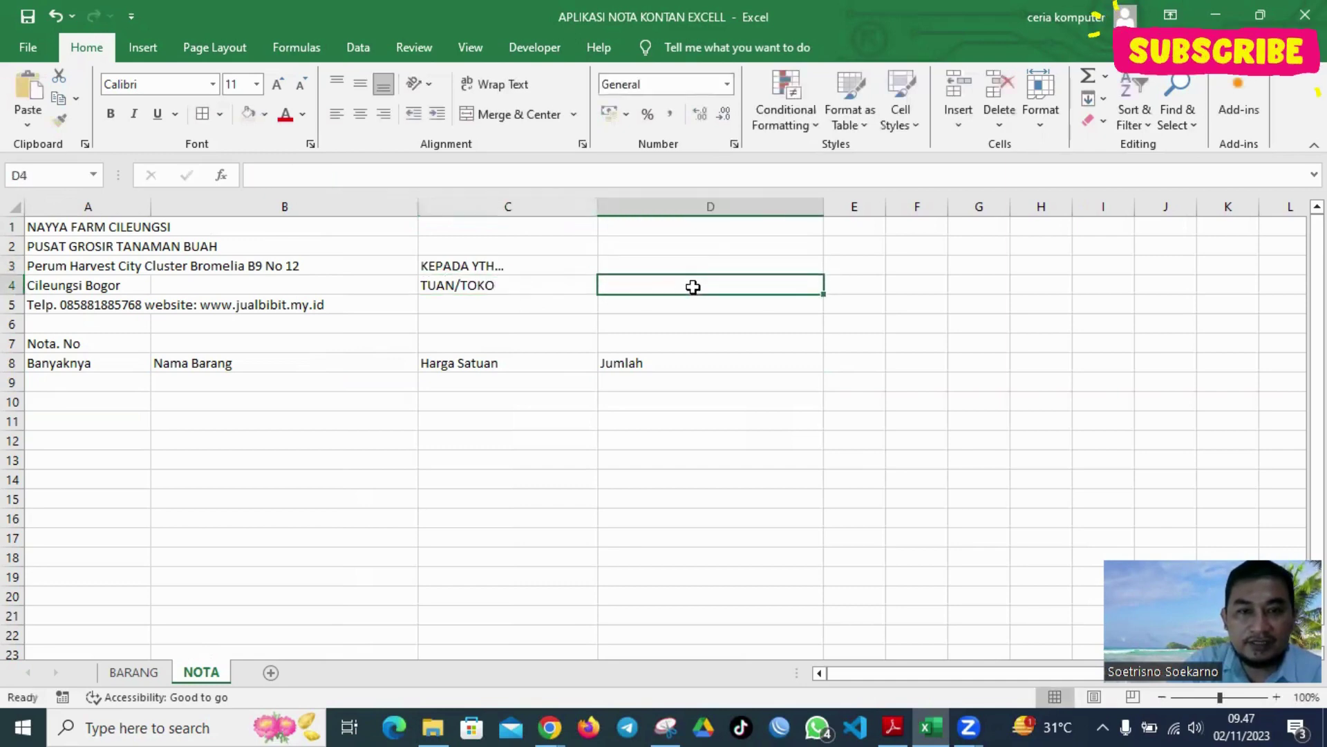
pyautogui.click(505, 303)
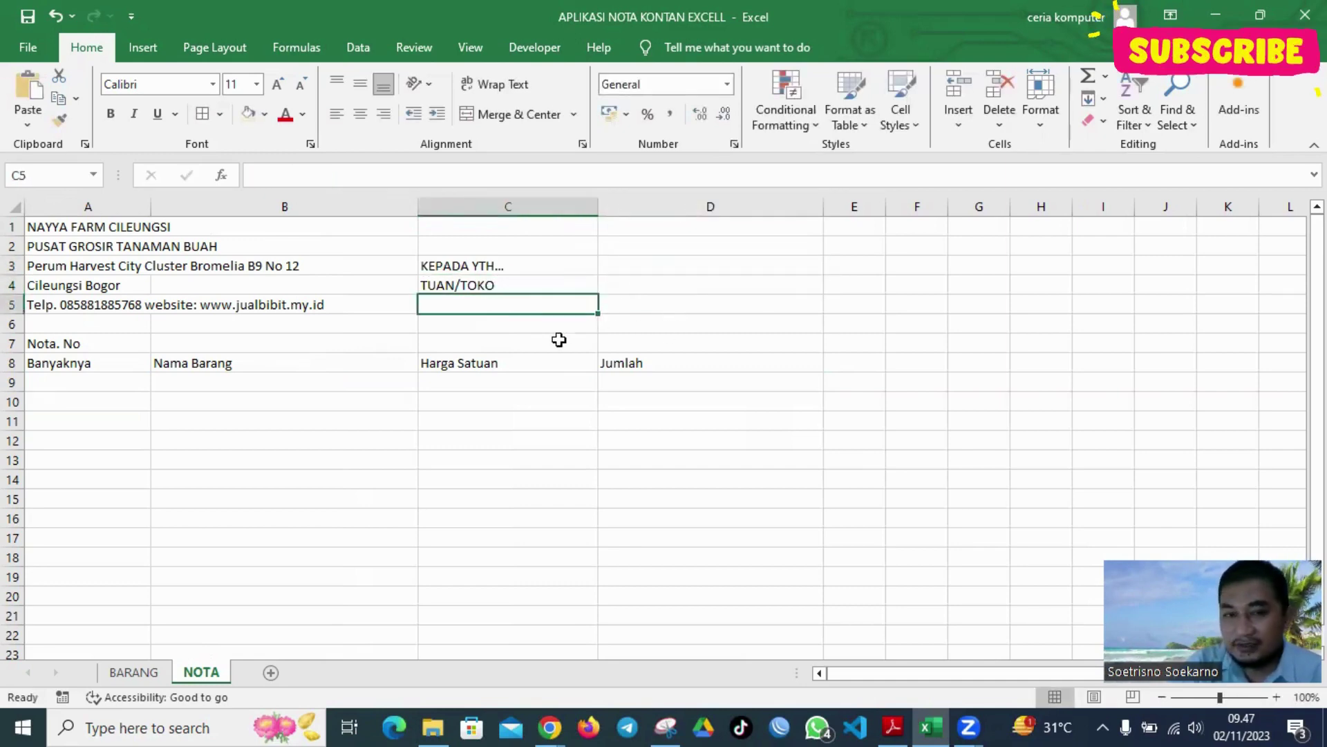
pyautogui.click(491, 325)
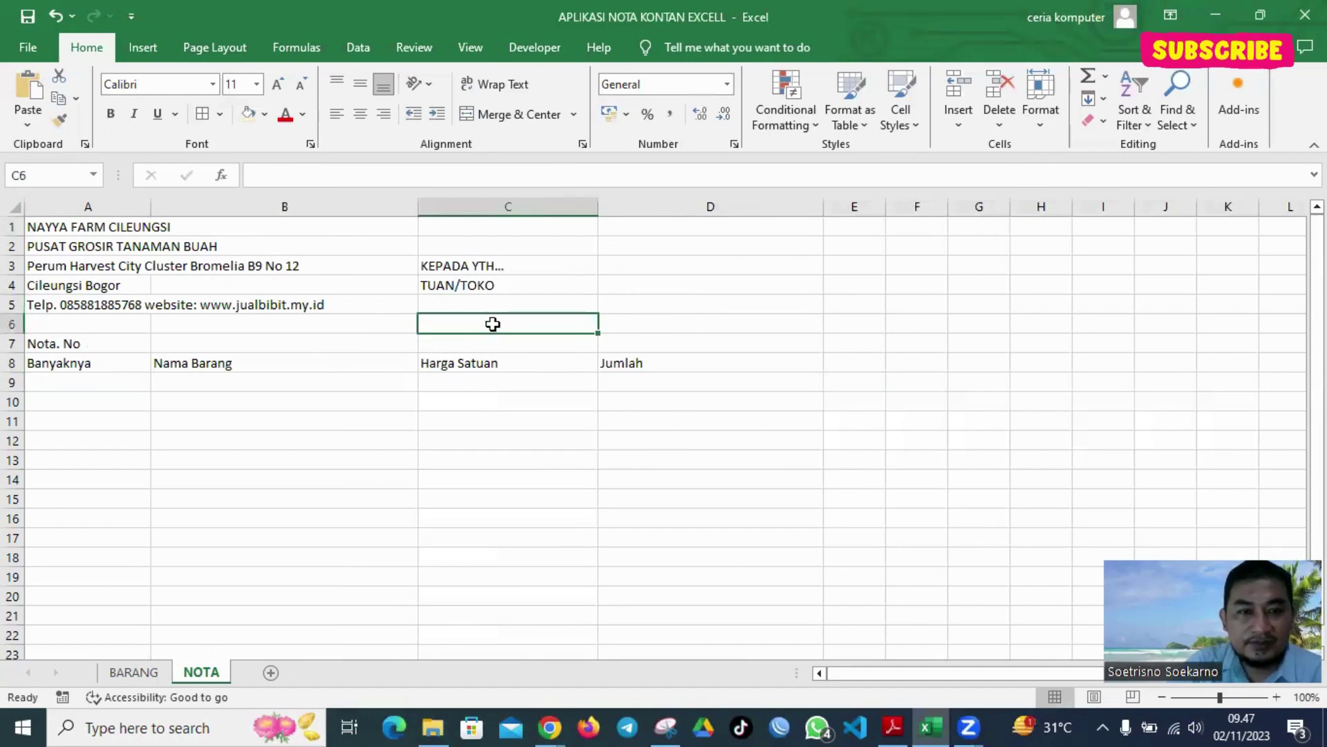
pyautogui.click(632, 288)
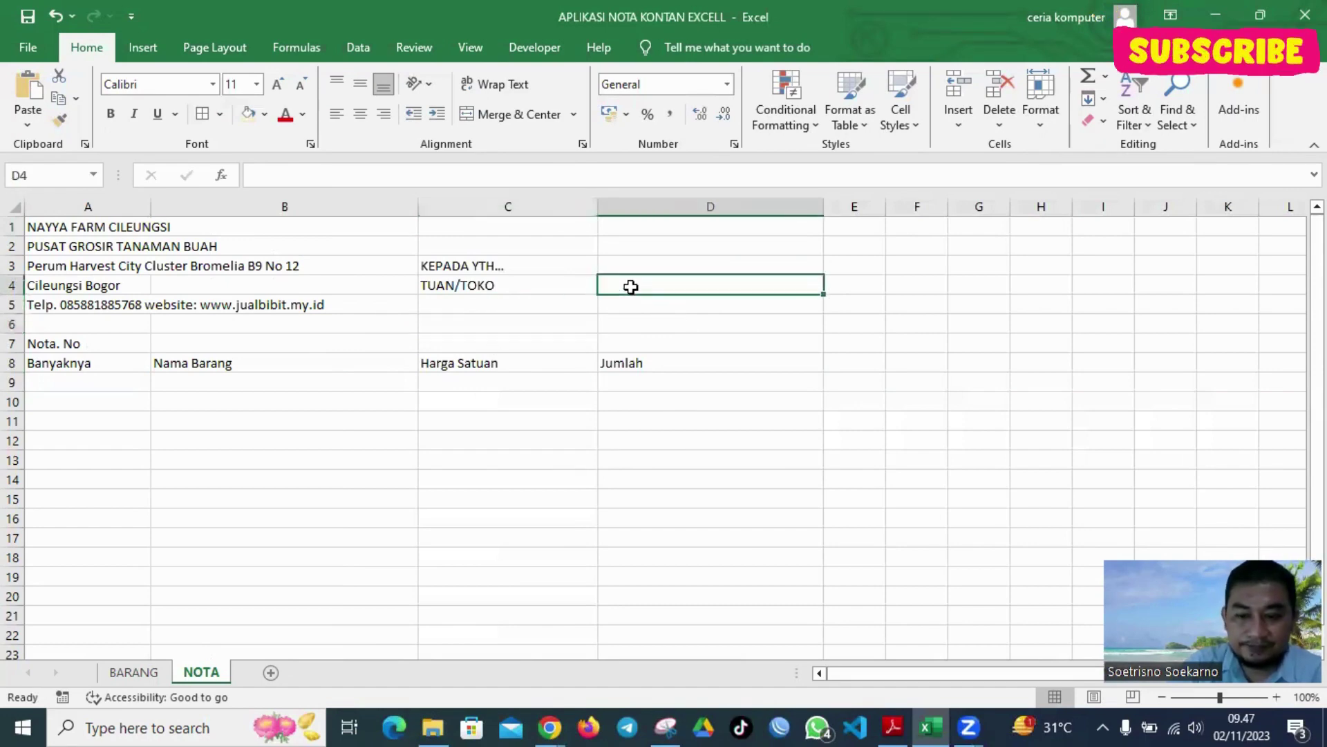
pyautogui.write('......')
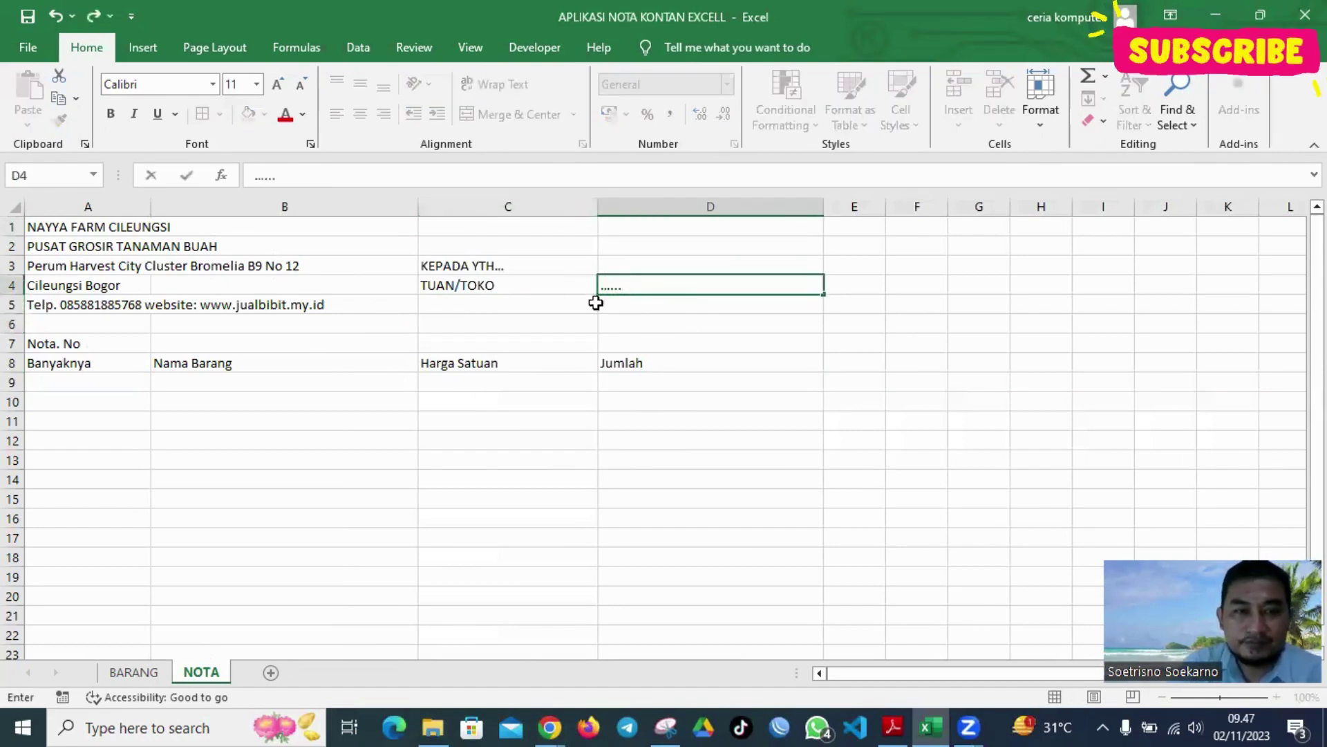
pyautogui.click(722, 359)
# Give the item table A8:D18 borders on every cell and centred text
pyautogui.click(65, 231)
pyautogui.moveTo(197, 228); pyautogui.dragTo(309, 234)
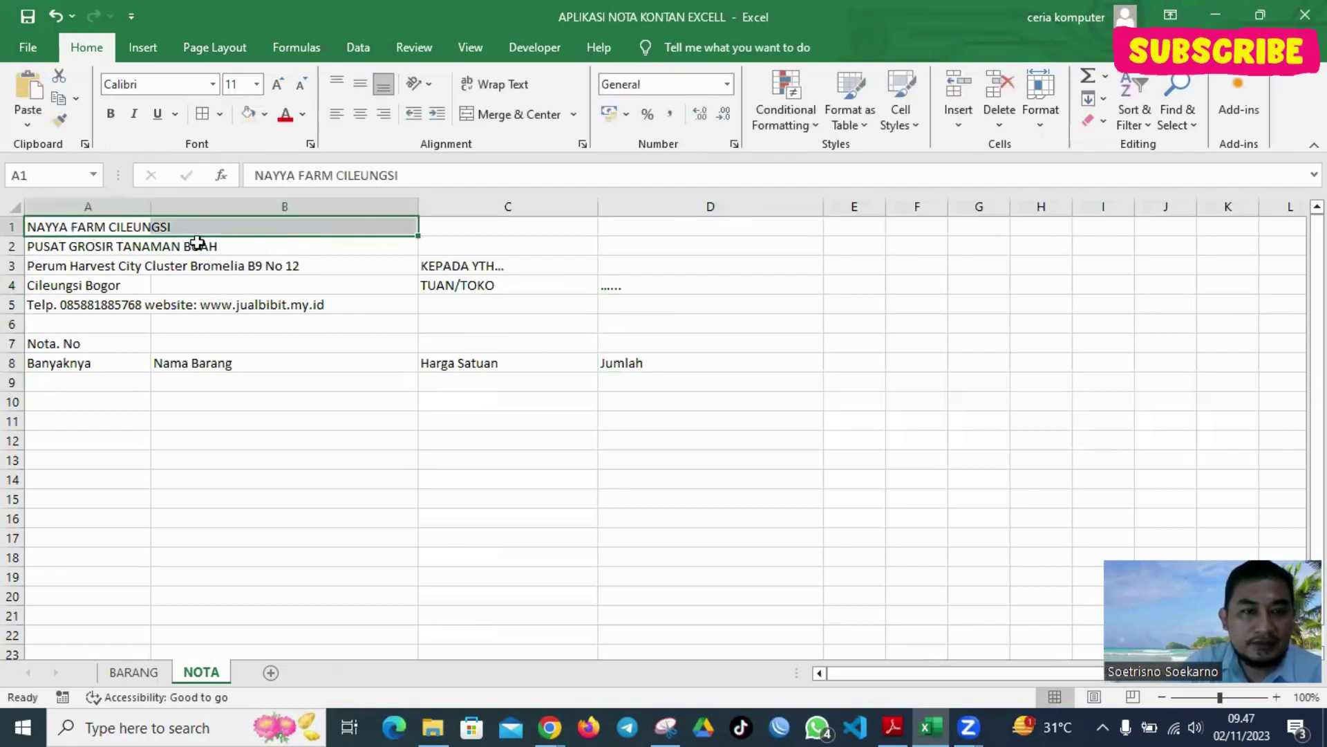
pyautogui.moveTo(87, 259); pyautogui.dragTo(337, 236)
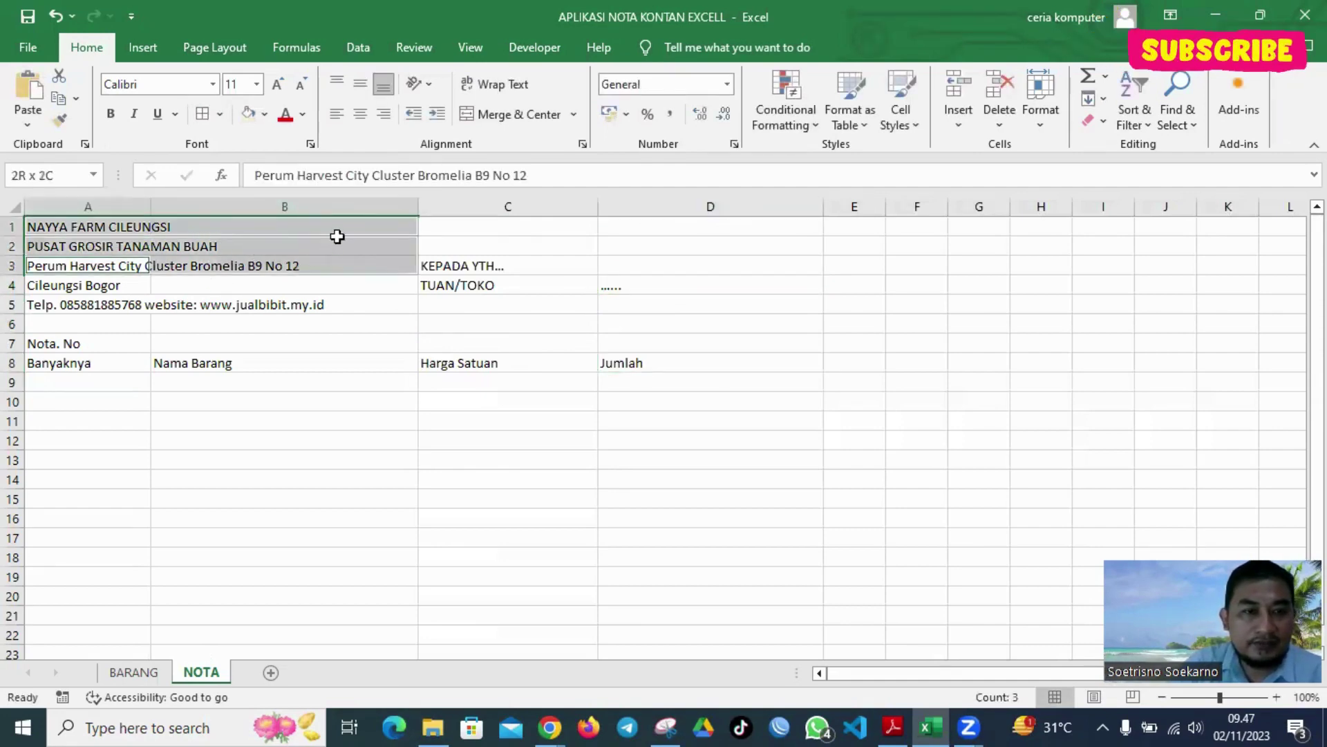
pyautogui.keyDown('ctrl'); pyautogui.click(261, 346); pyautogui.keyUp('ctrl')
pyautogui.click(138, 308)
pyautogui.click(108, 260)
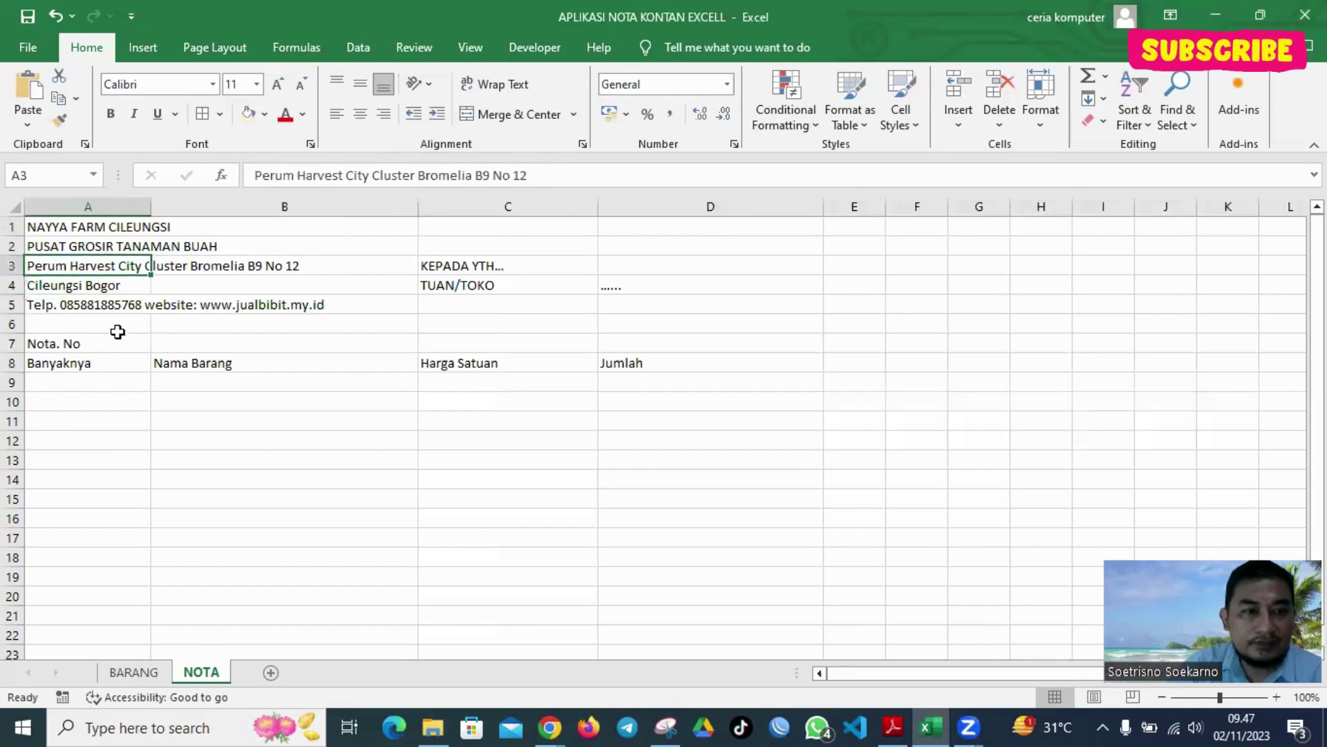
pyautogui.click(115, 326)
pyautogui.click(86, 371)
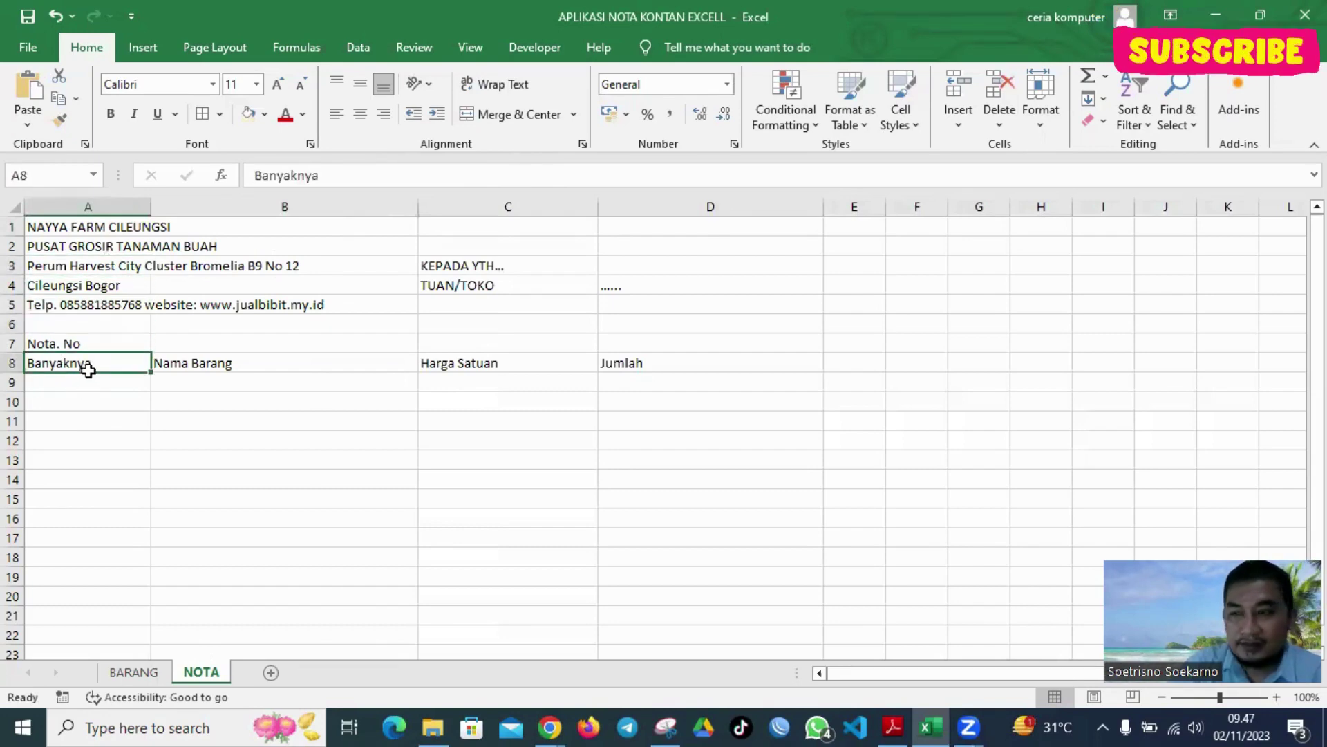
pyautogui.moveTo(108, 360); pyautogui.dragTo(705, 557)
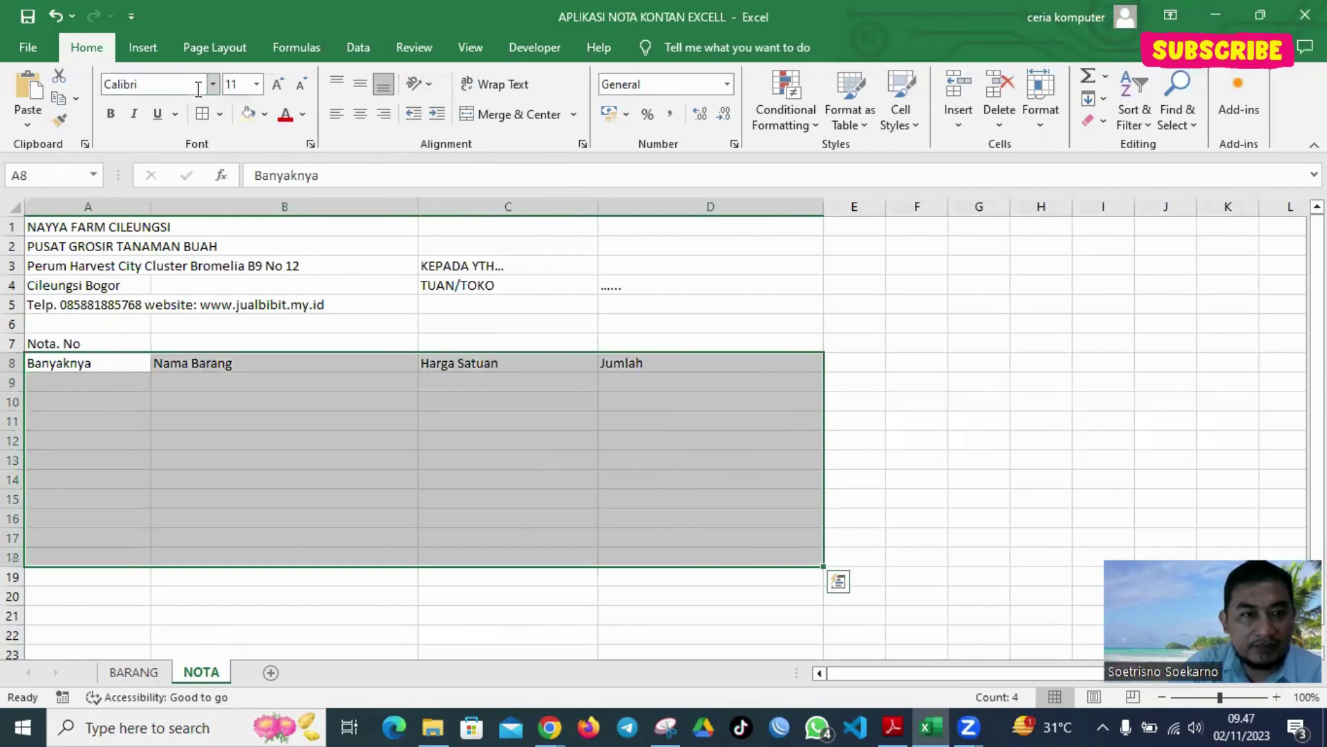
pyautogui.click(202, 114)
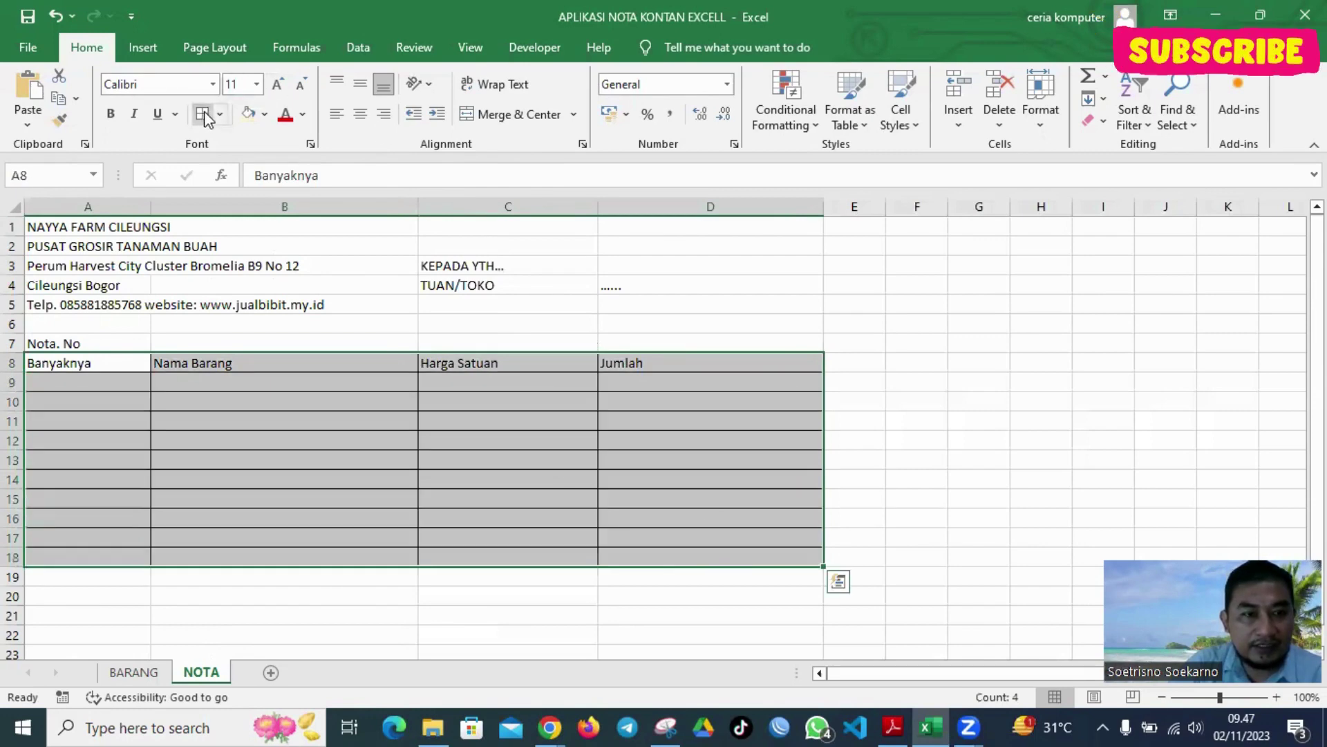
pyautogui.click(360, 114)
pyautogui.click(960, 344)
# Check the centred table by reselecting quantity cells A9:A18 and heading row A8:D8
pyautogui.click(665, 456)
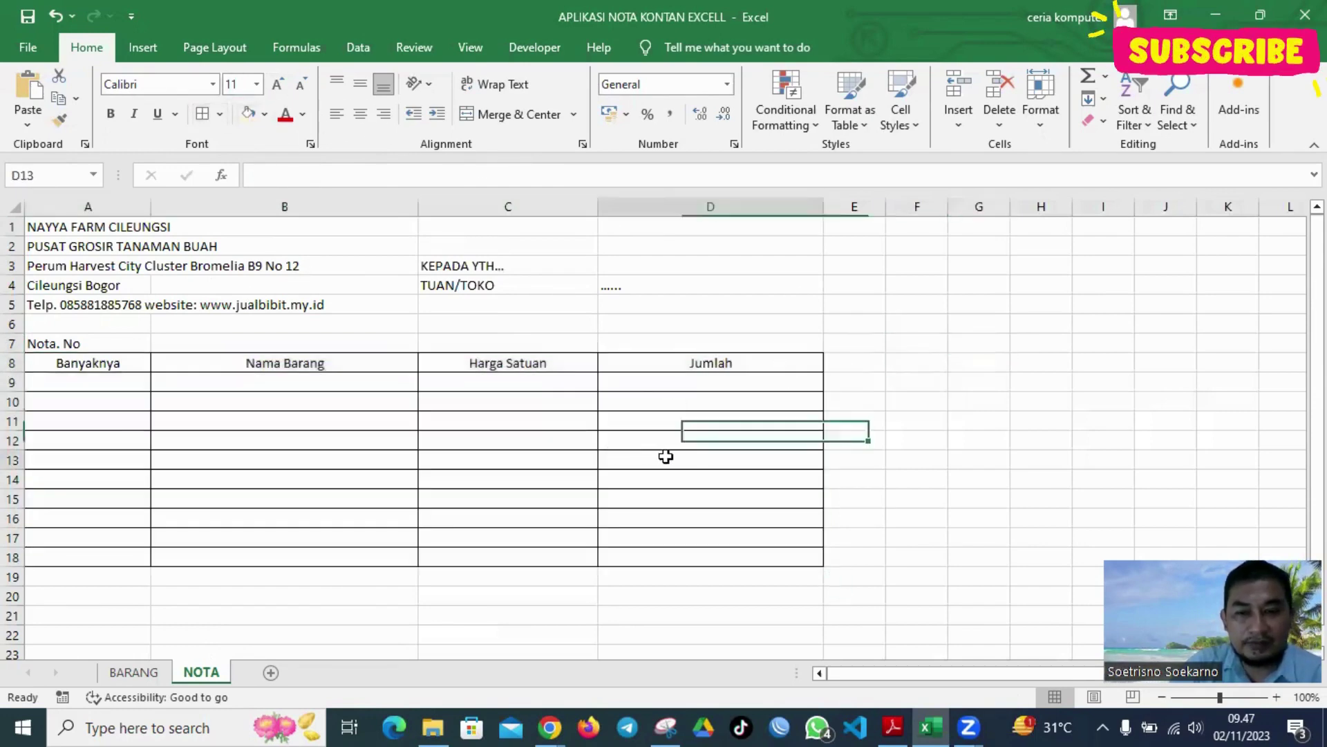
pyautogui.click(448, 443)
pyautogui.moveTo(104, 386); pyautogui.dragTo(700, 512)
pyautogui.click(898, 403)
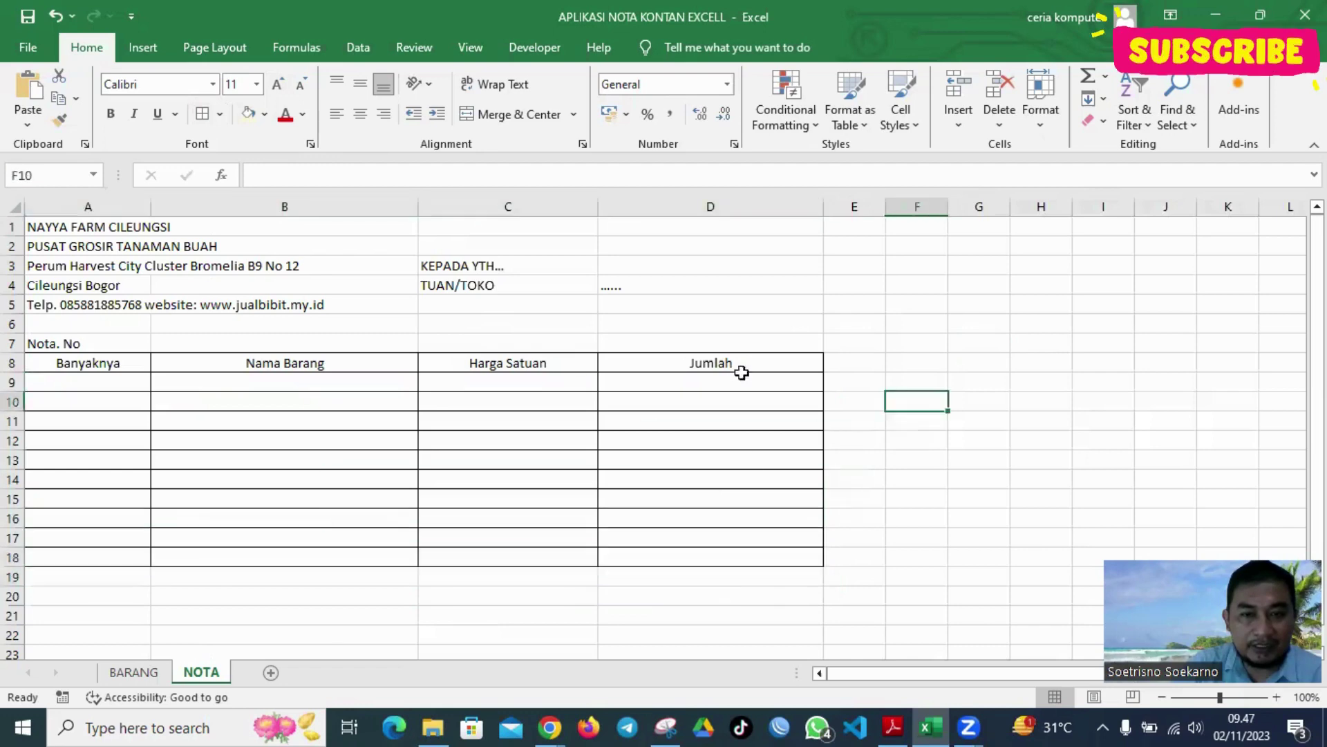
pyautogui.moveTo(104, 357); pyautogui.dragTo(716, 364)
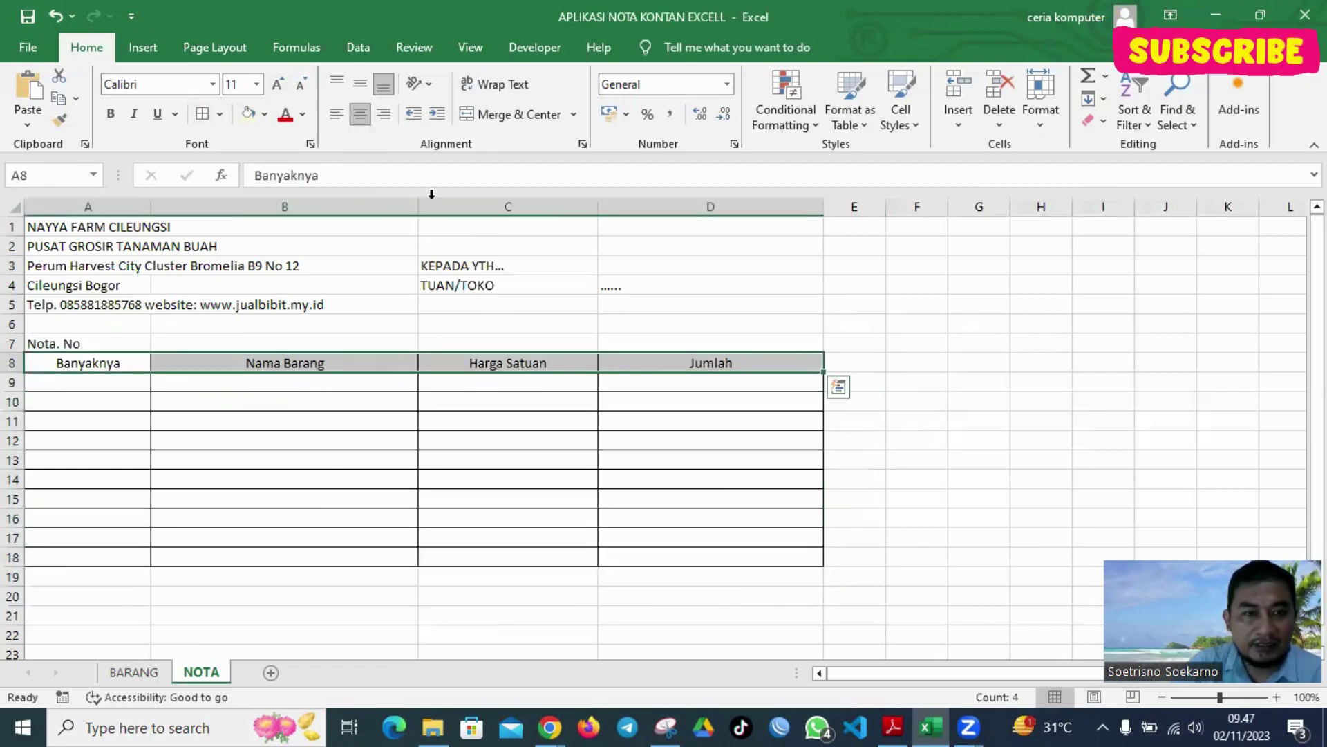
pyautogui.click(71, 380)
pyautogui.click(67, 400)
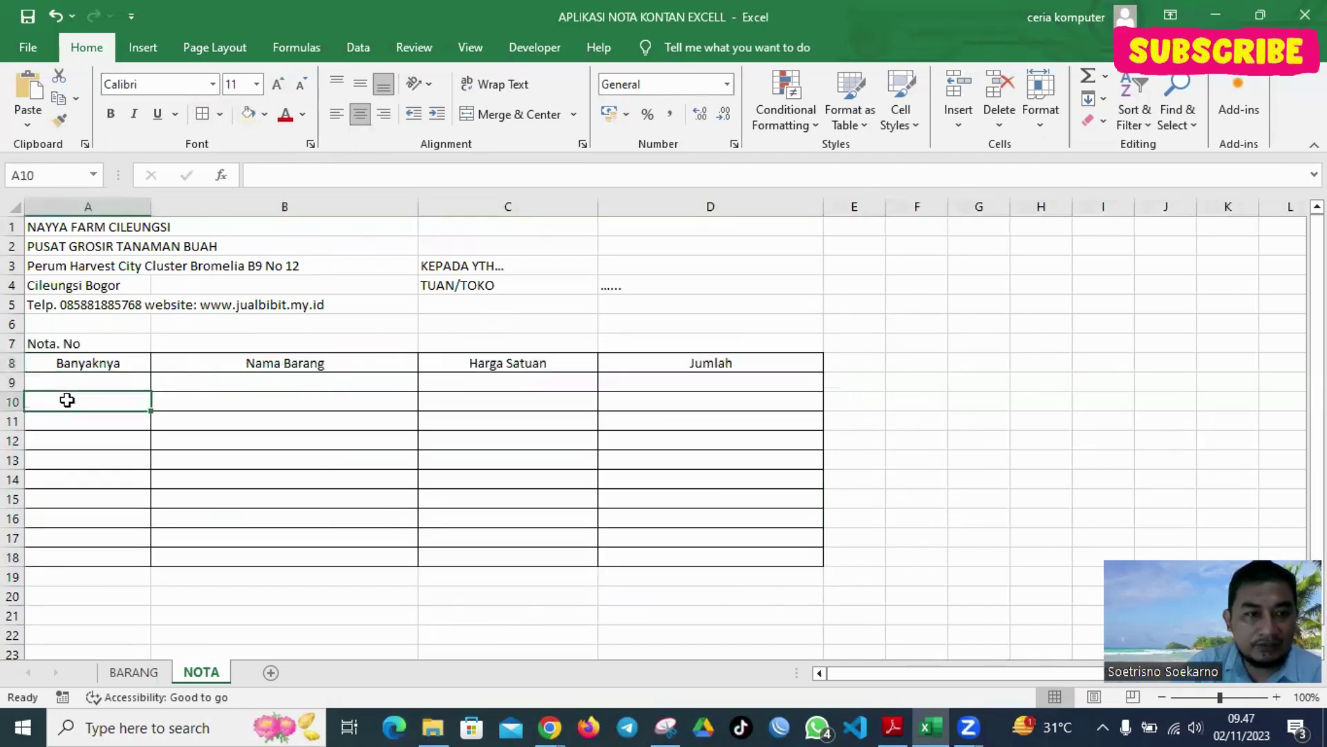
pyautogui.click(74, 420)
pyautogui.click(75, 439)
pyautogui.click(75, 460)
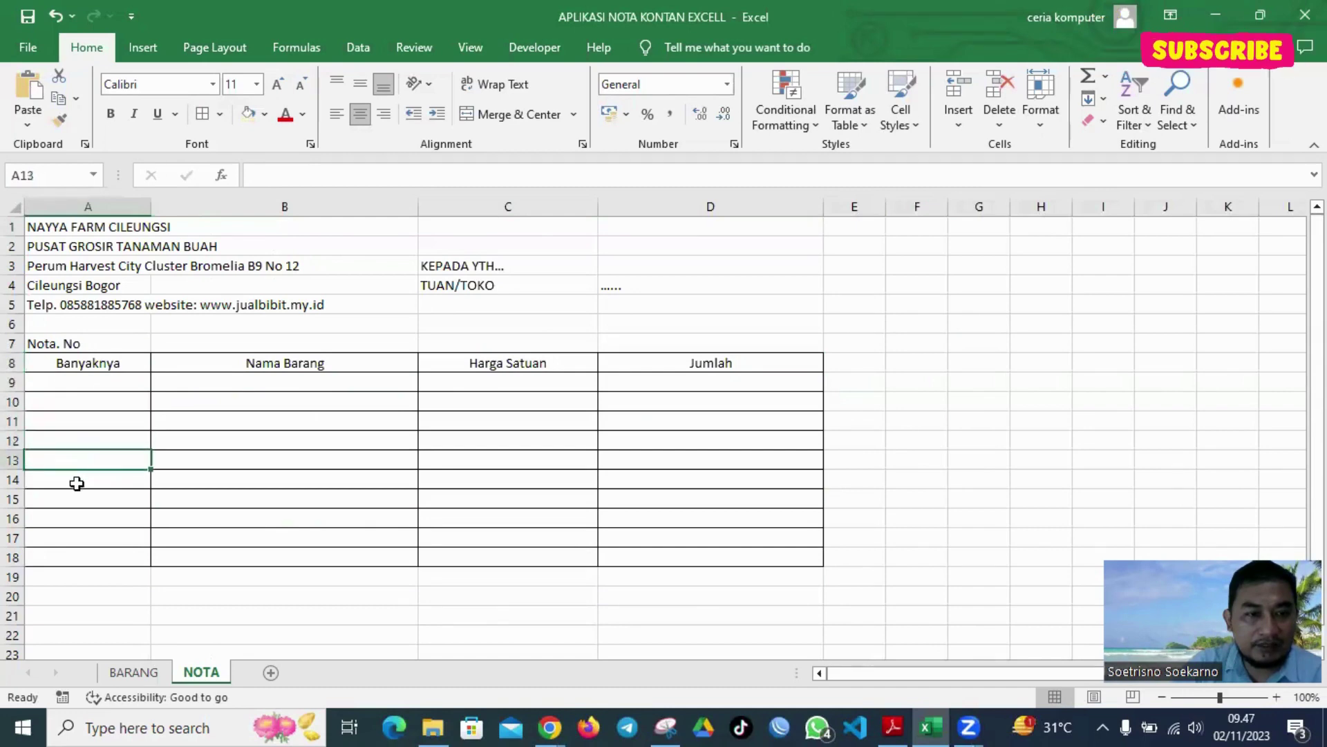
pyautogui.click(75, 479)
pyautogui.click(74, 498)
pyautogui.click(89, 519)
pyautogui.click(92, 537)
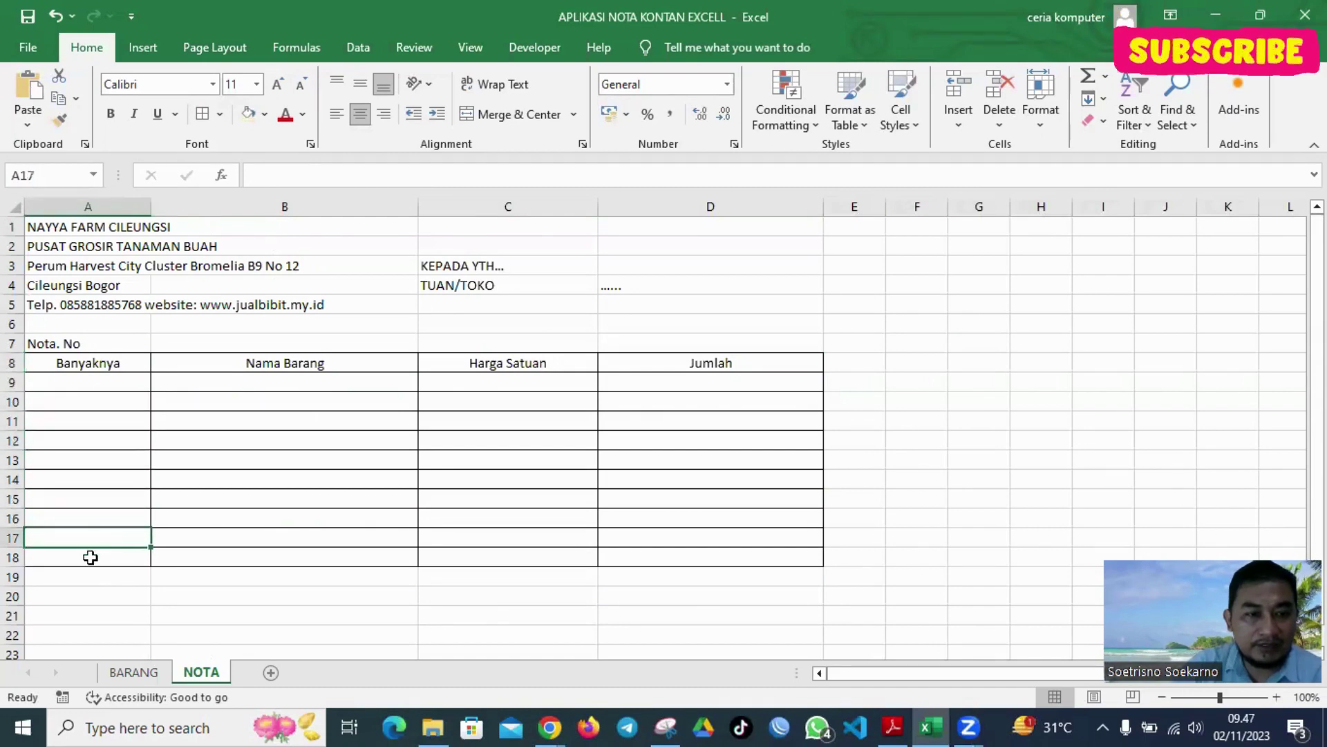
pyautogui.click(92, 556)
pyautogui.moveTo(110, 380); pyautogui.dragTo(117, 551)
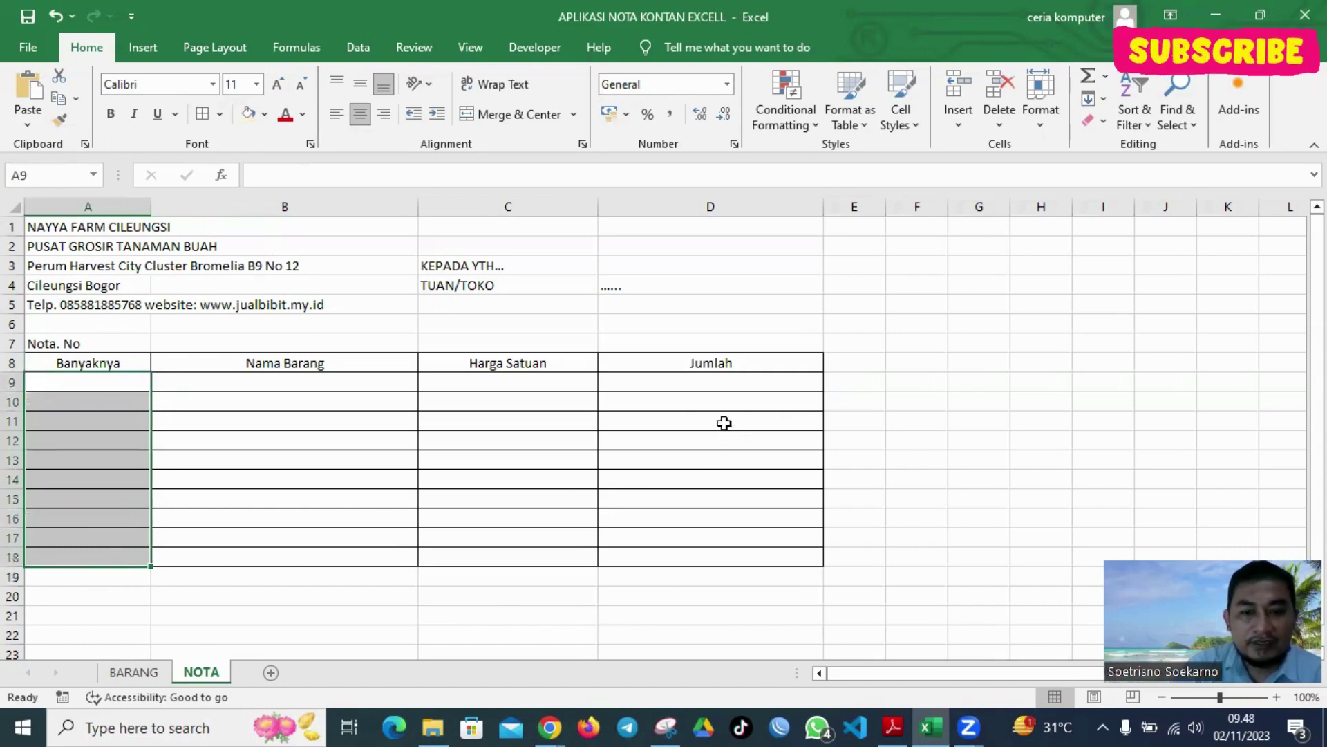
pyautogui.click(891, 338)
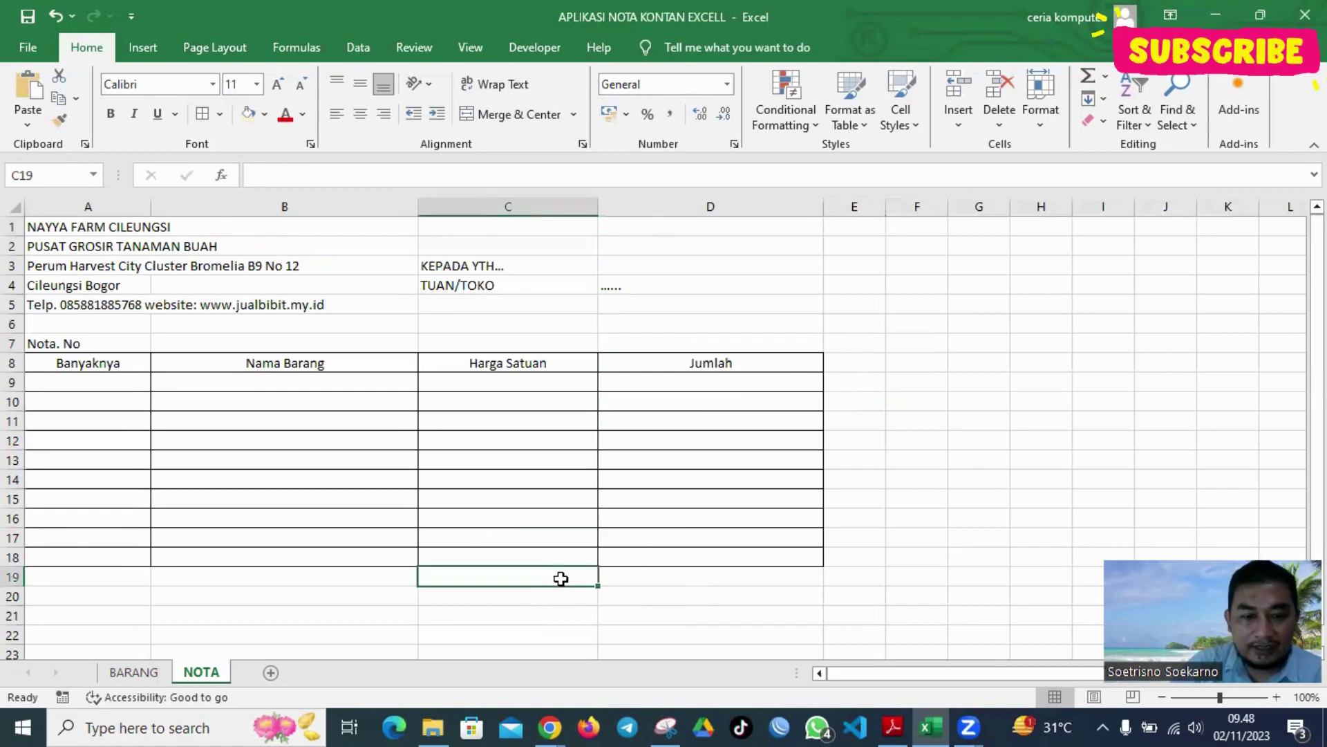
# Type TOTAL, DP and SISA PEMBAYARAN into C19, C20 and C21
pyautogui.write('t')
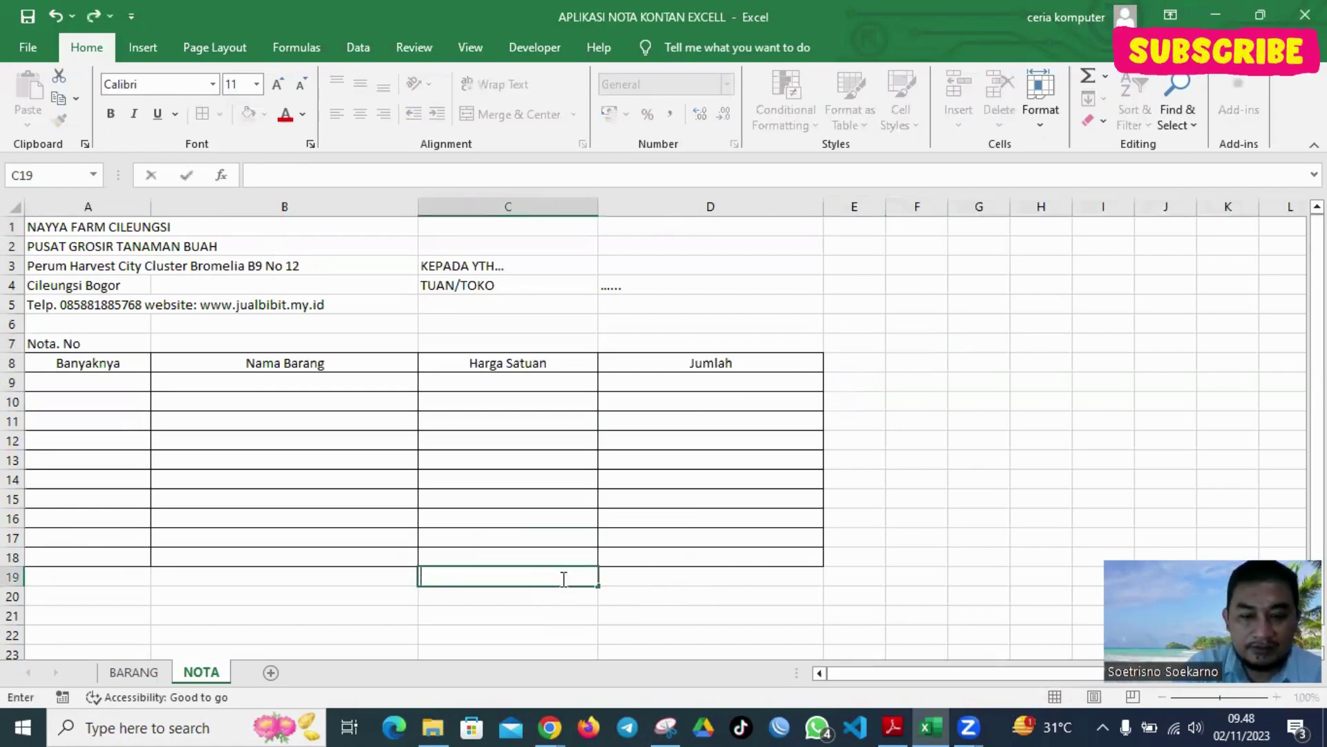
pyautogui.write('OTAL')
pyautogui.press('Return')
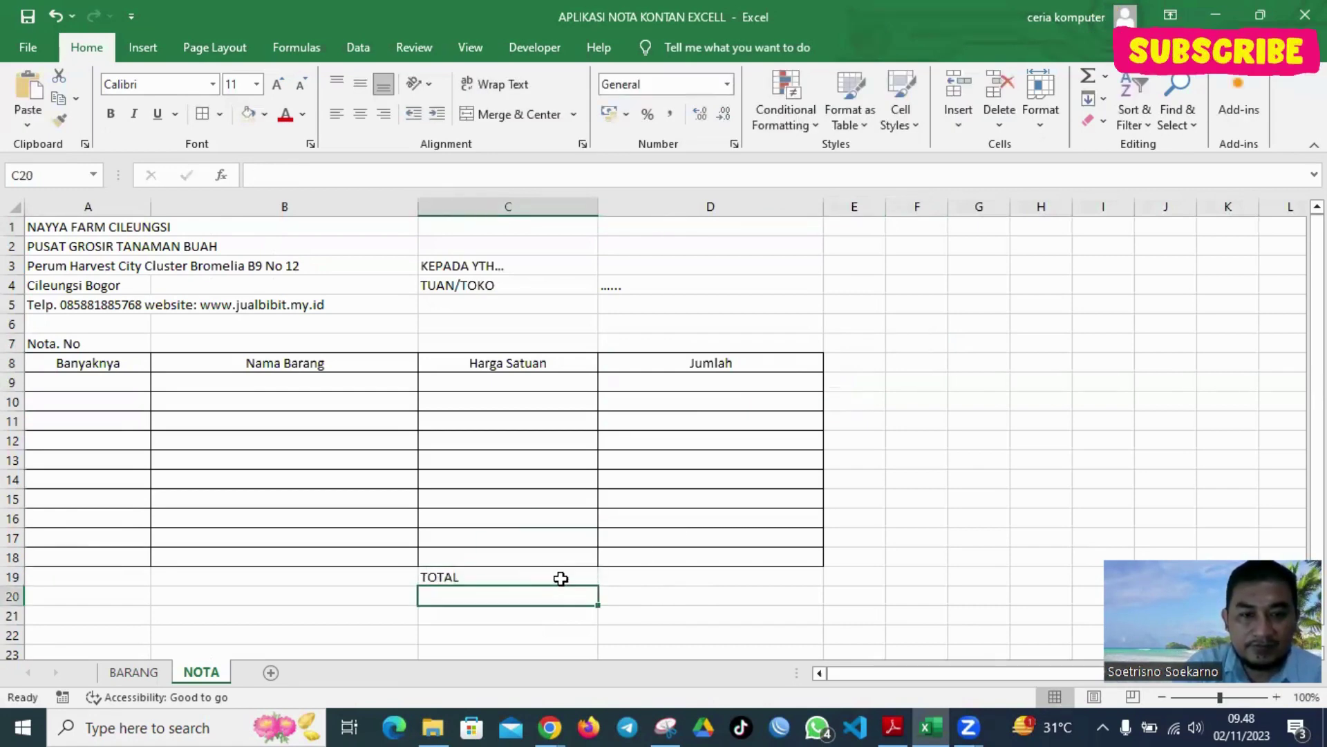
pyautogui.write('DP')
pyautogui.press('Return')
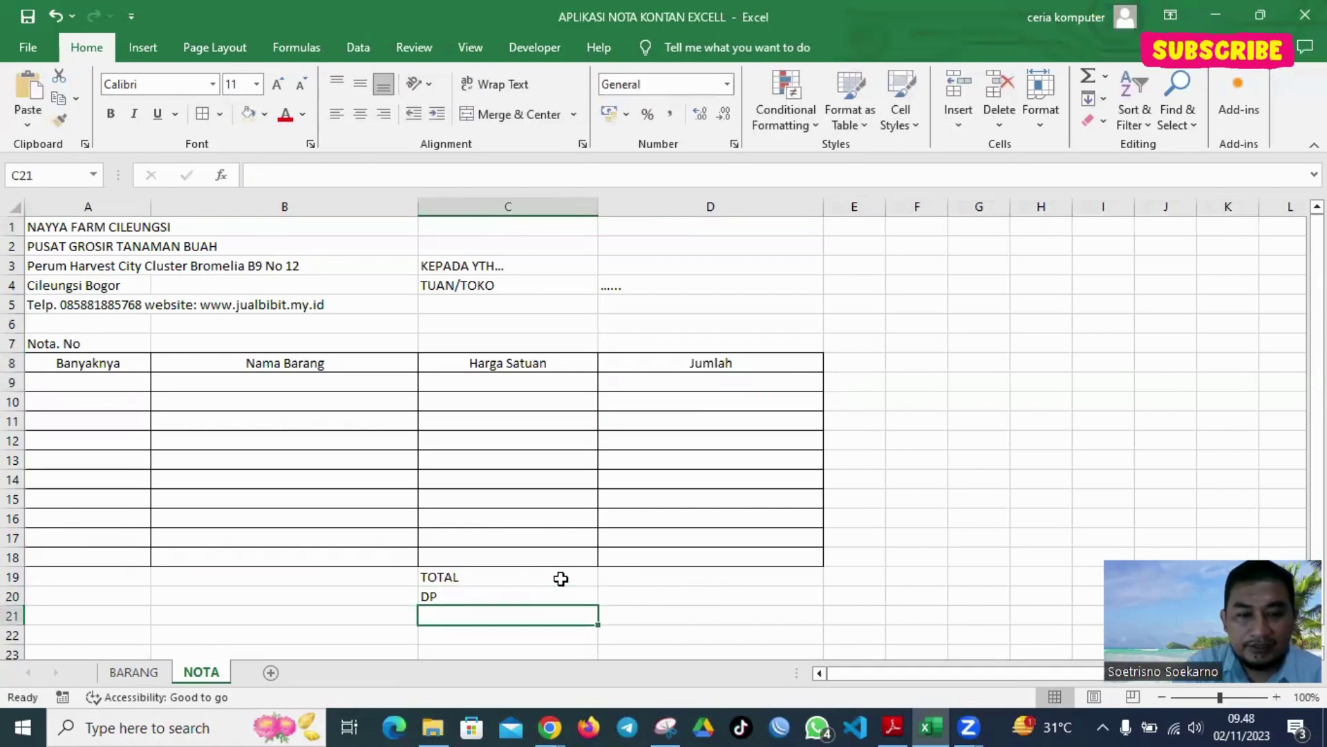
pyautogui.write('SISA')
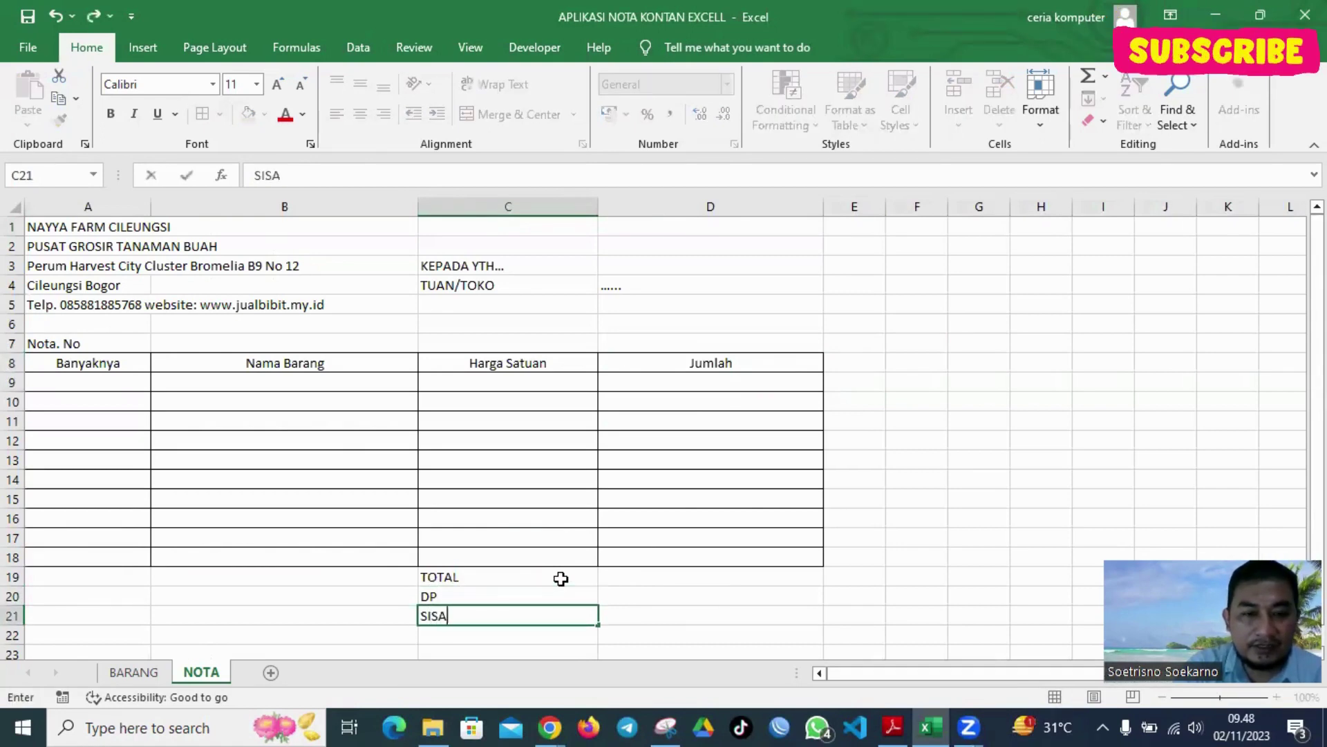
pyautogui.write(' PEMBAYARAN')
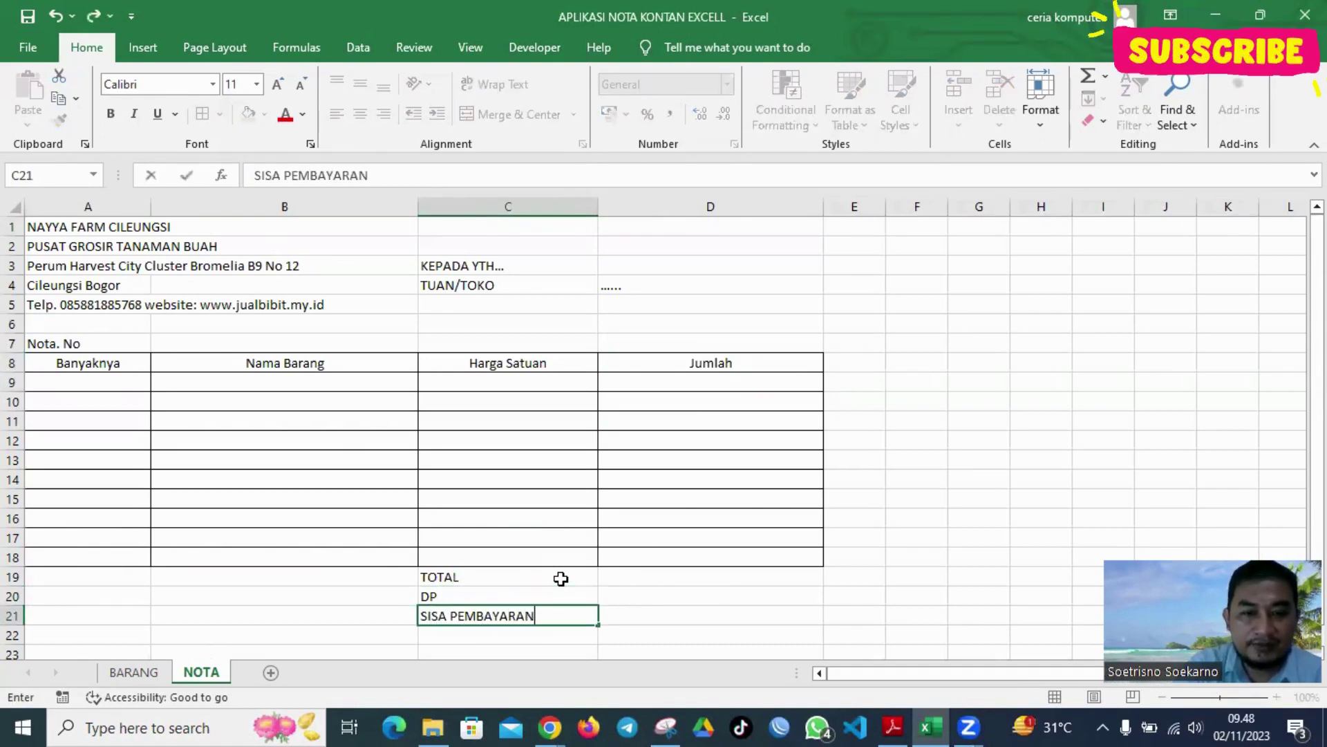
pyautogui.press('Return')
pyautogui.scroll(-2, 557, 565)
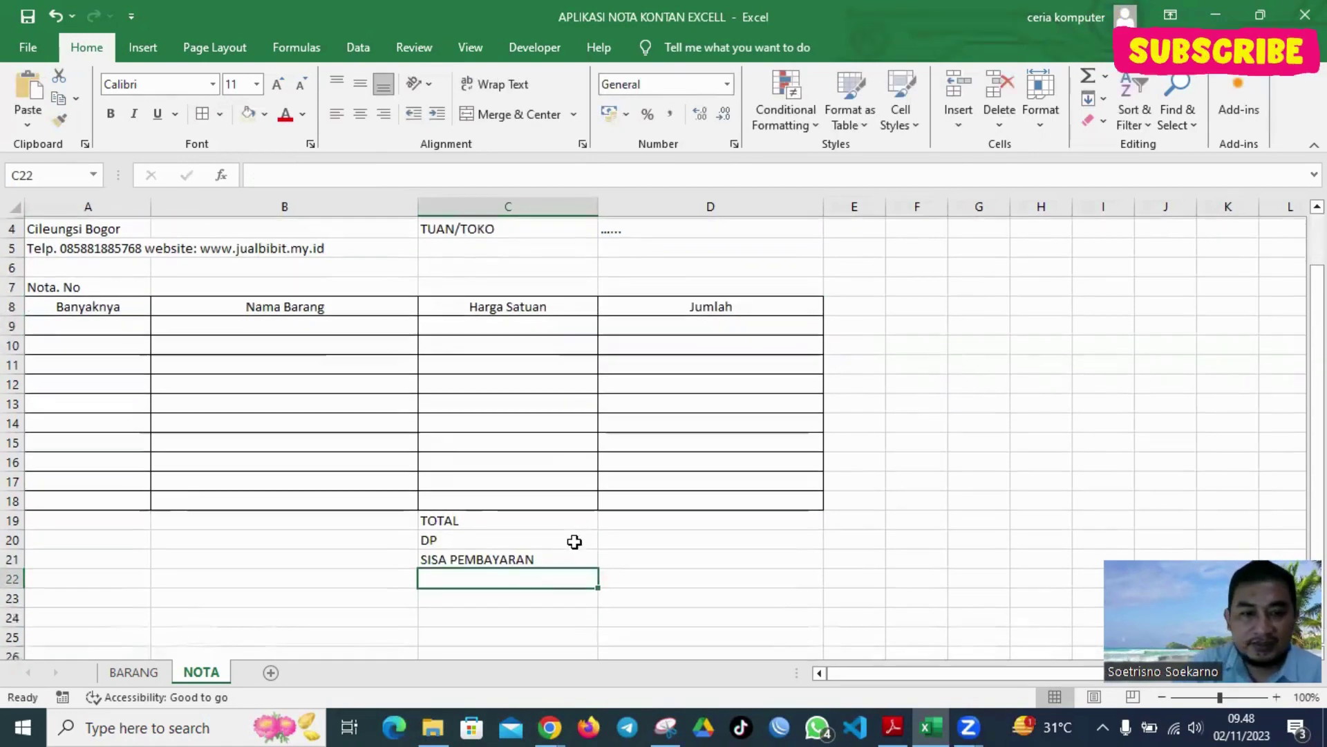
# Write 'Perhatian:' in B23, then 'Barang yang sudah dibeli tidak dapat' and 'ditukar / dikembalikan' below
pyautogui.click(163, 535)
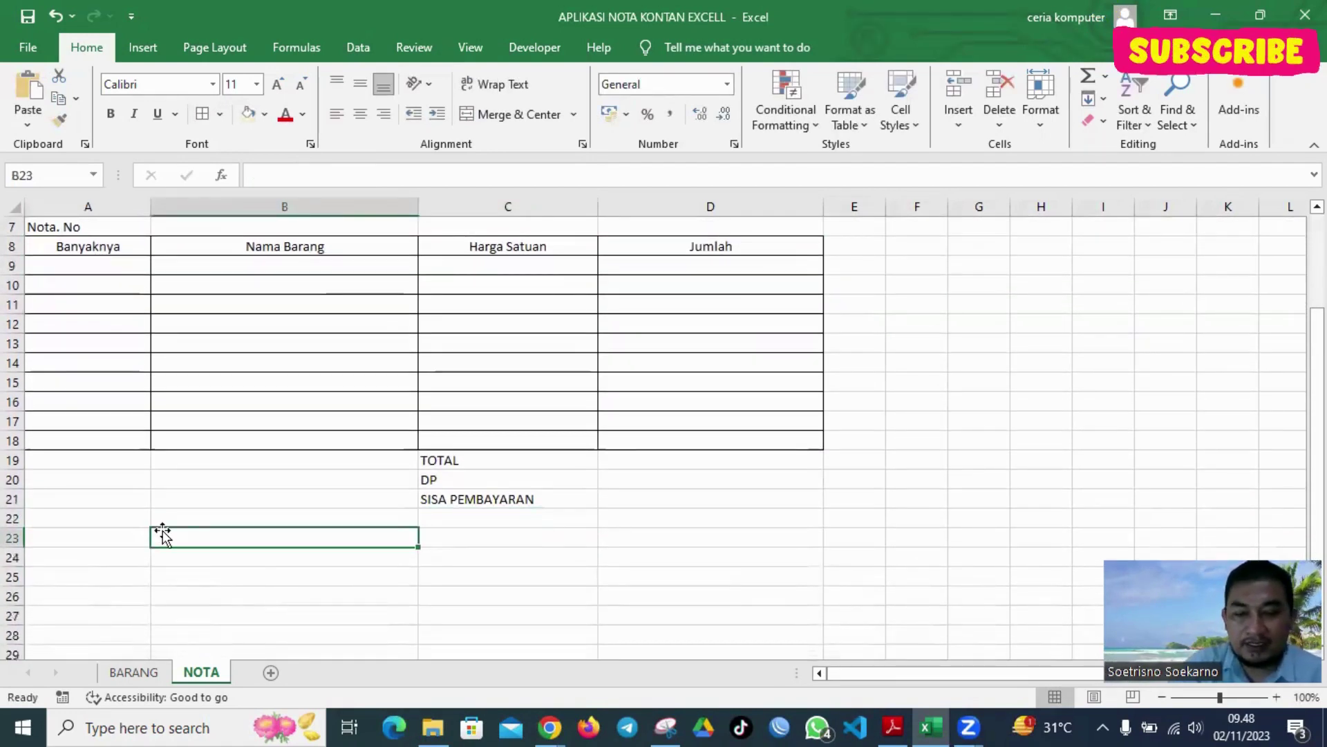
pyautogui.write('Pe')
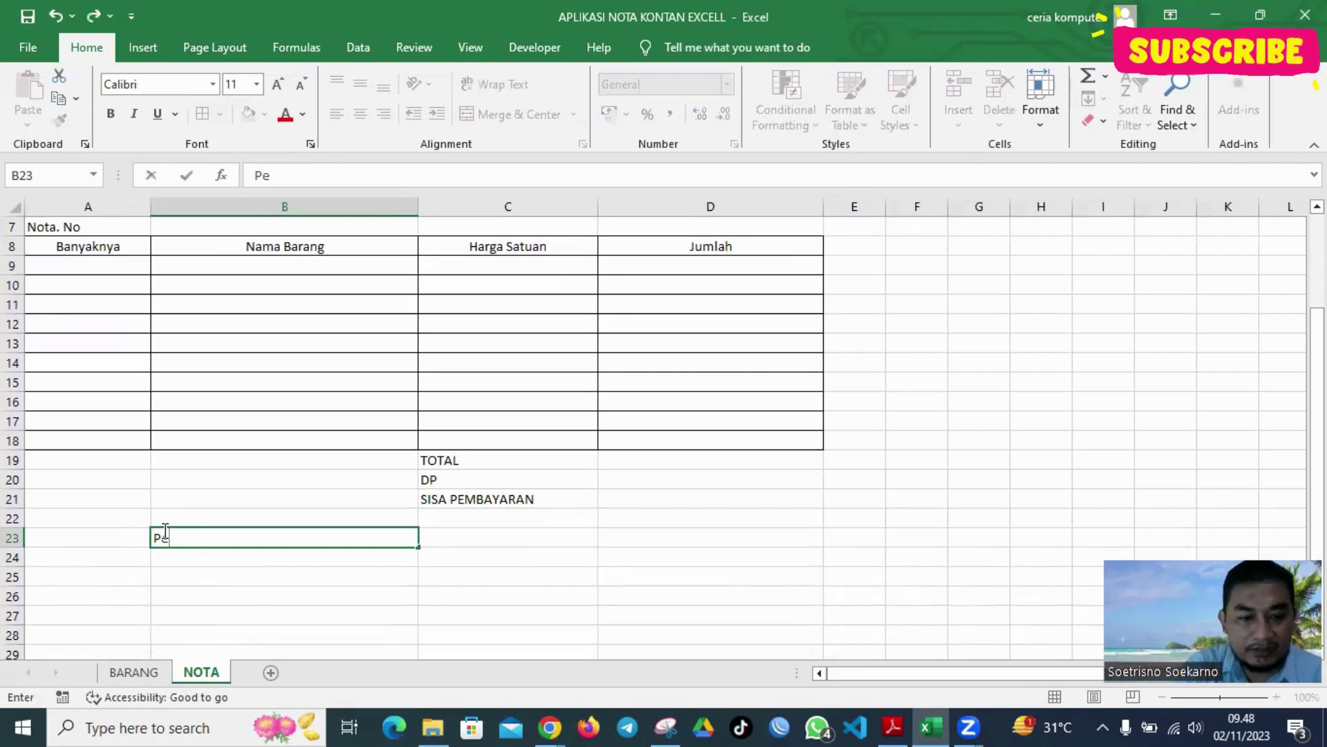
pyautogui.write('rhatian')
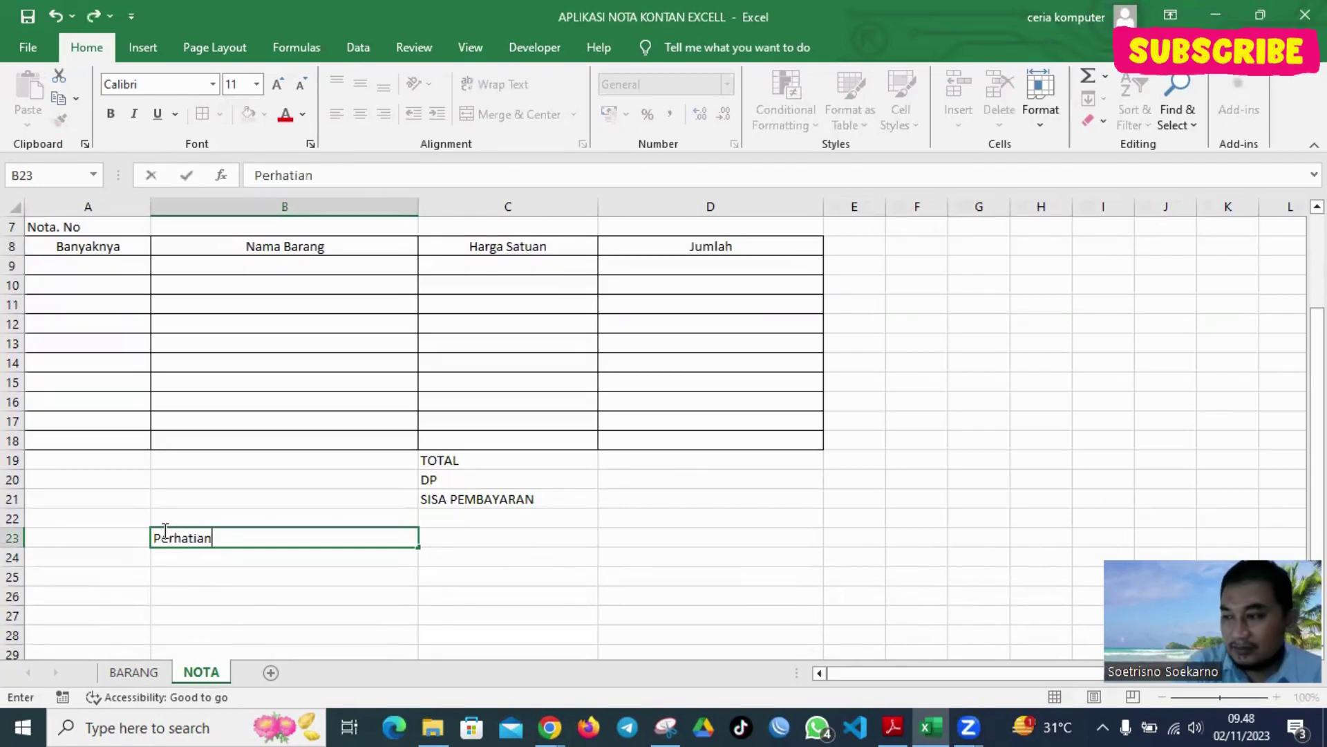
pyautogui.write(':')
pyautogui.press('Return')
pyautogui.write('Bar')
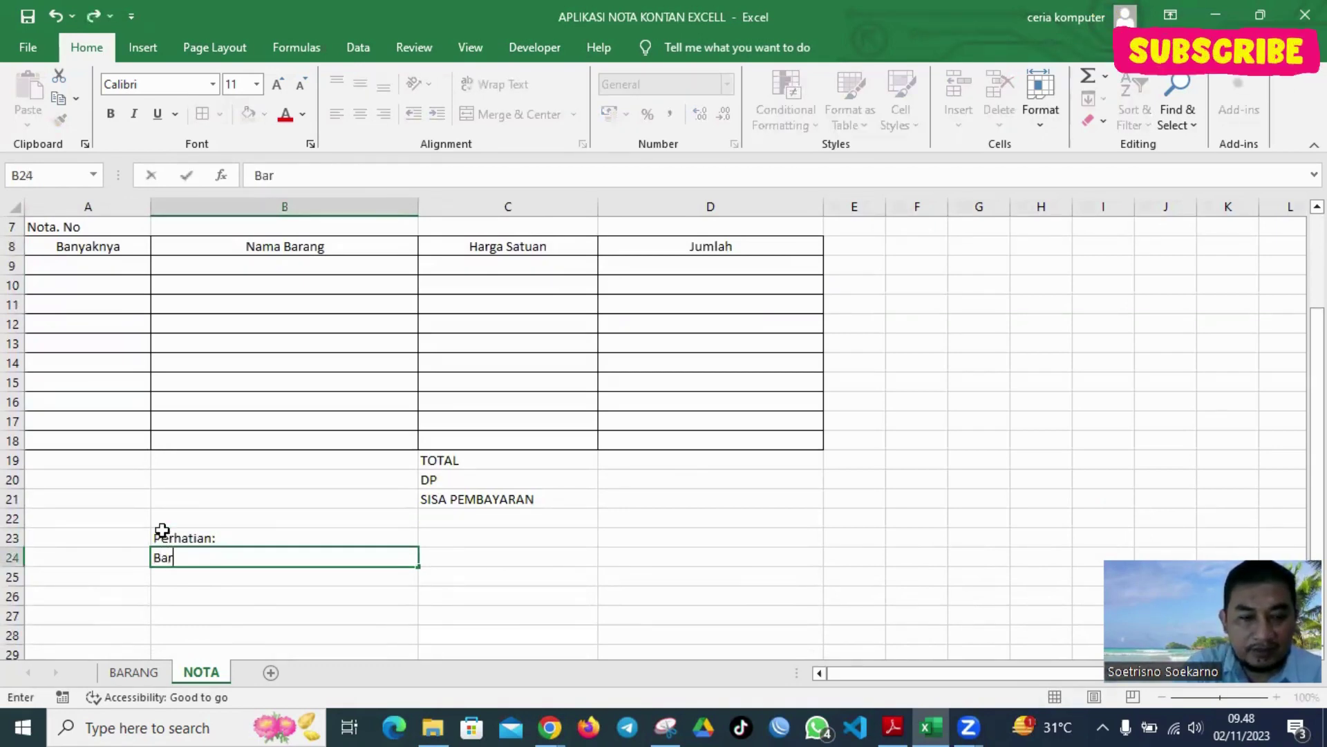
pyautogui.write('ang yayg ')
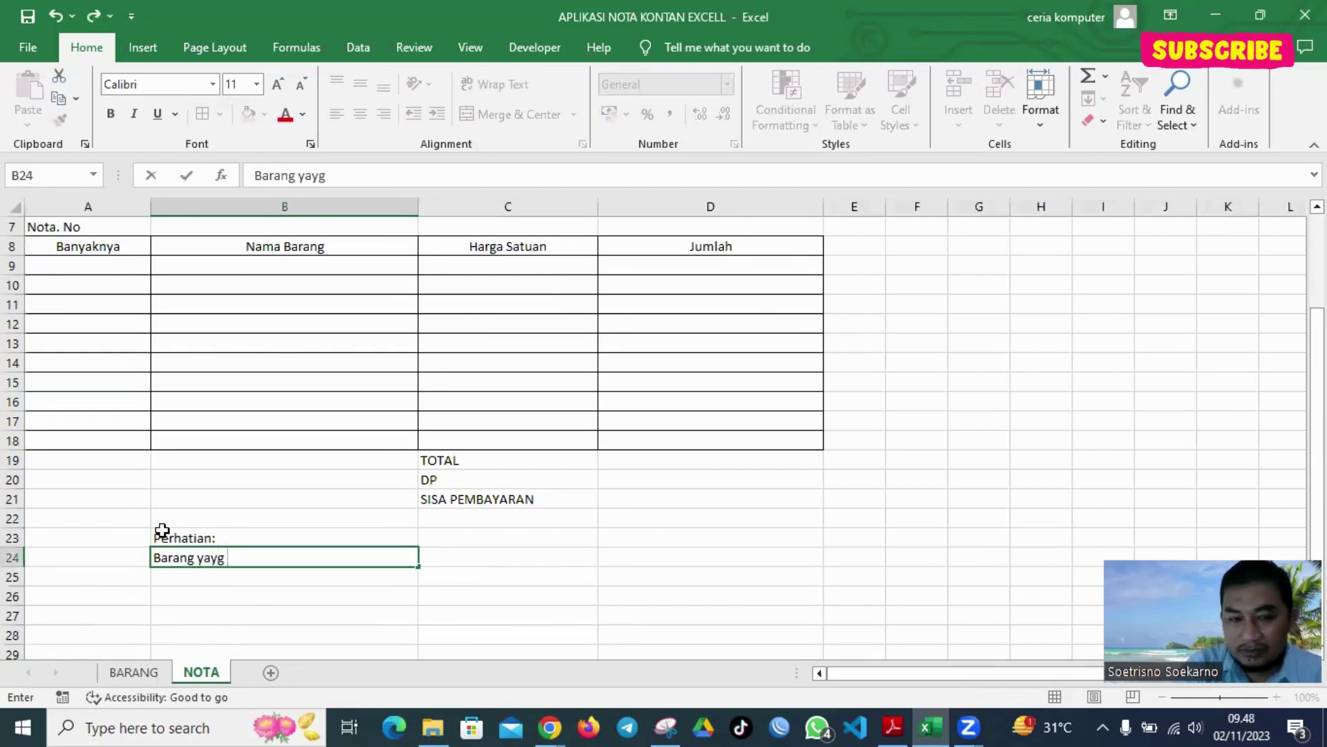
pyautogui.write('sud')
pyautogui.press('BackSpace')
pyautogui.press('BackSpace')
pyautogui.press('BackSpace')
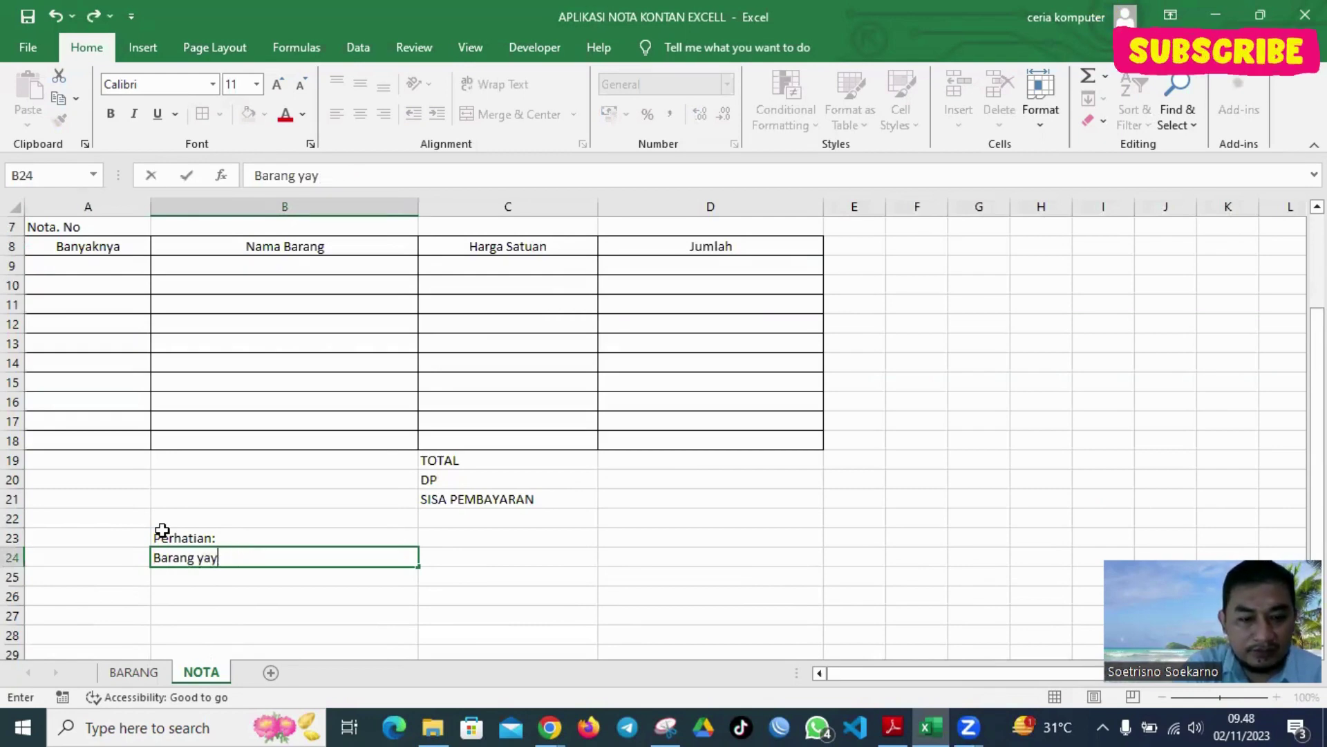
pyautogui.press('BackSpace')
pyautogui.write('ng sudah di')
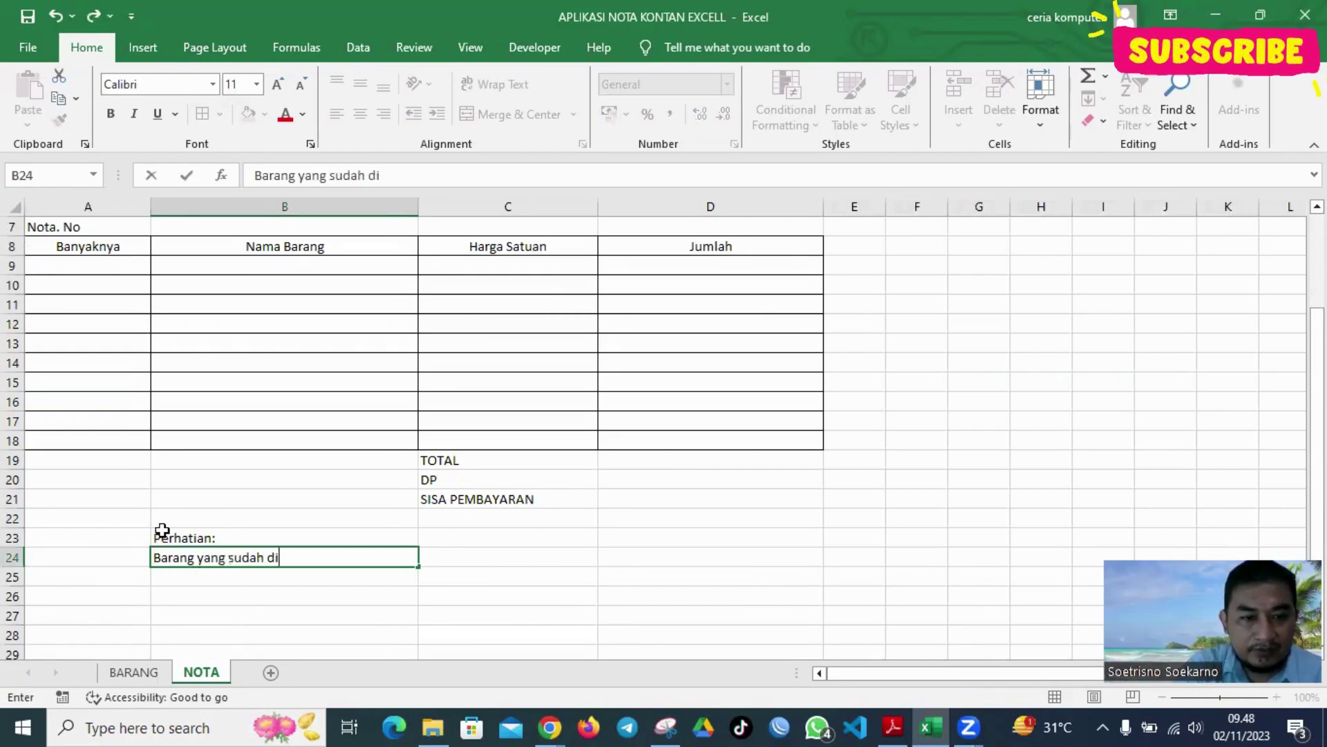
pyautogui.write('beli tida')
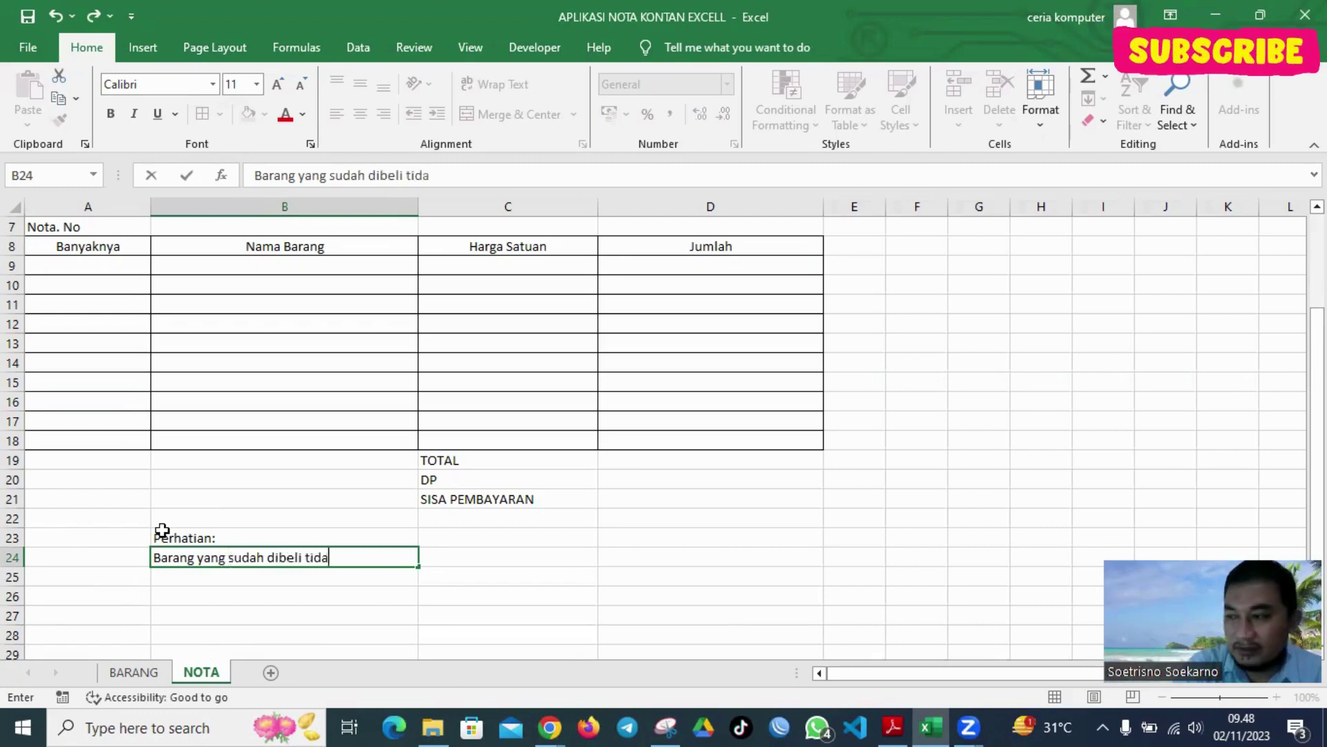
pyautogui.write('k dapat d')
pyautogui.press('BackSpace')
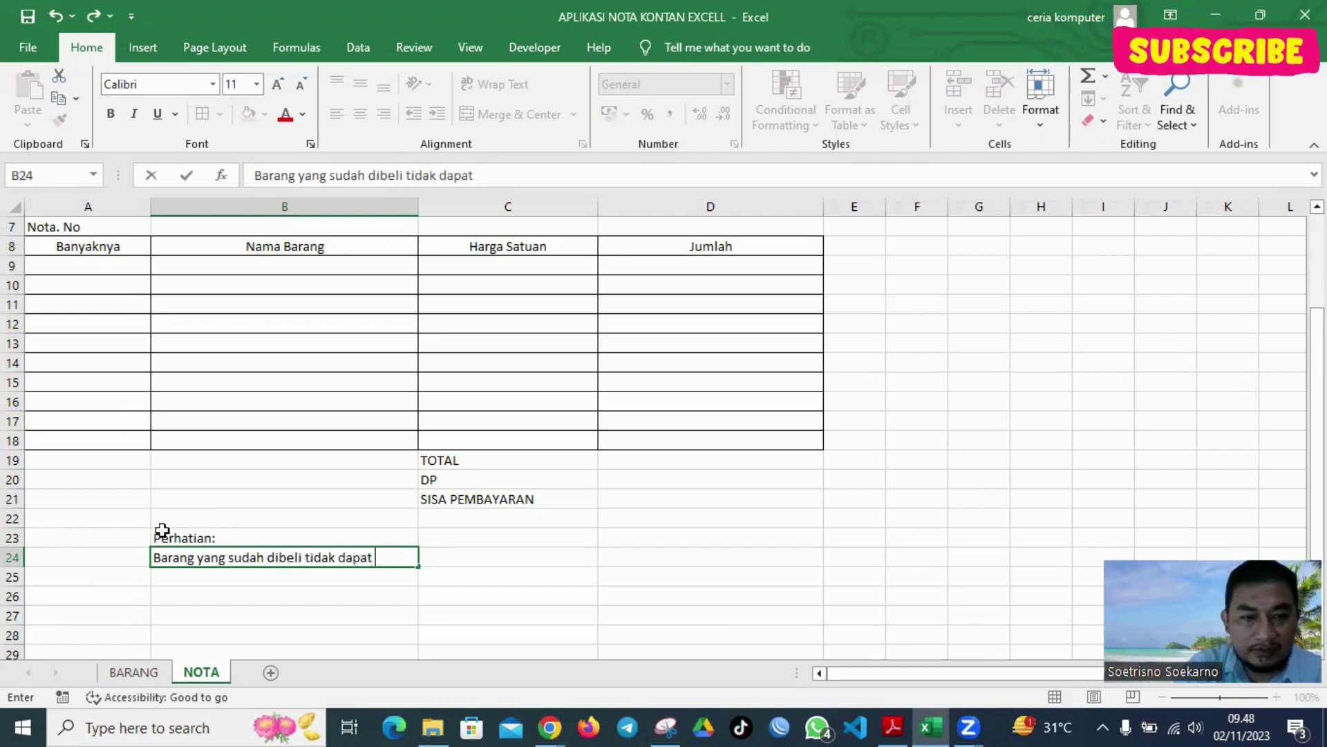
pyautogui.press('Return')
pyautogui.write('ditu')
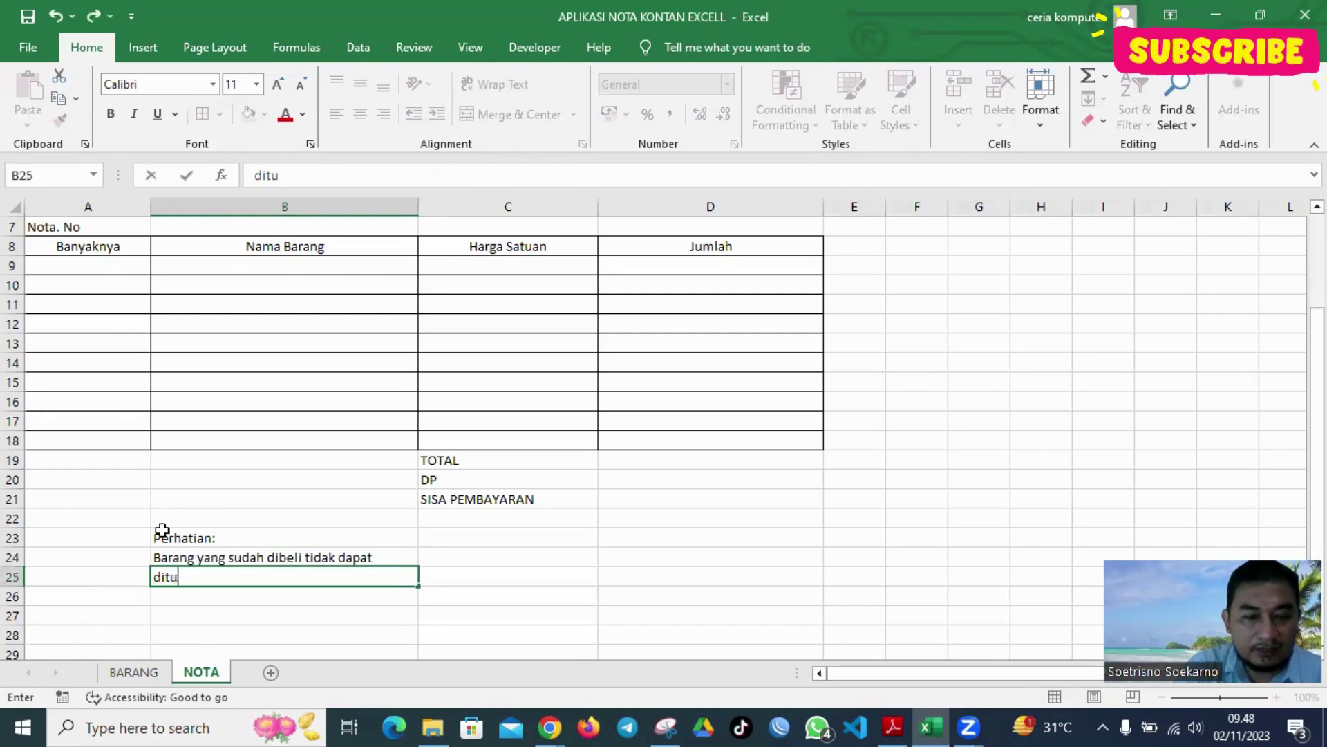
pyautogui.write('kar / dike')
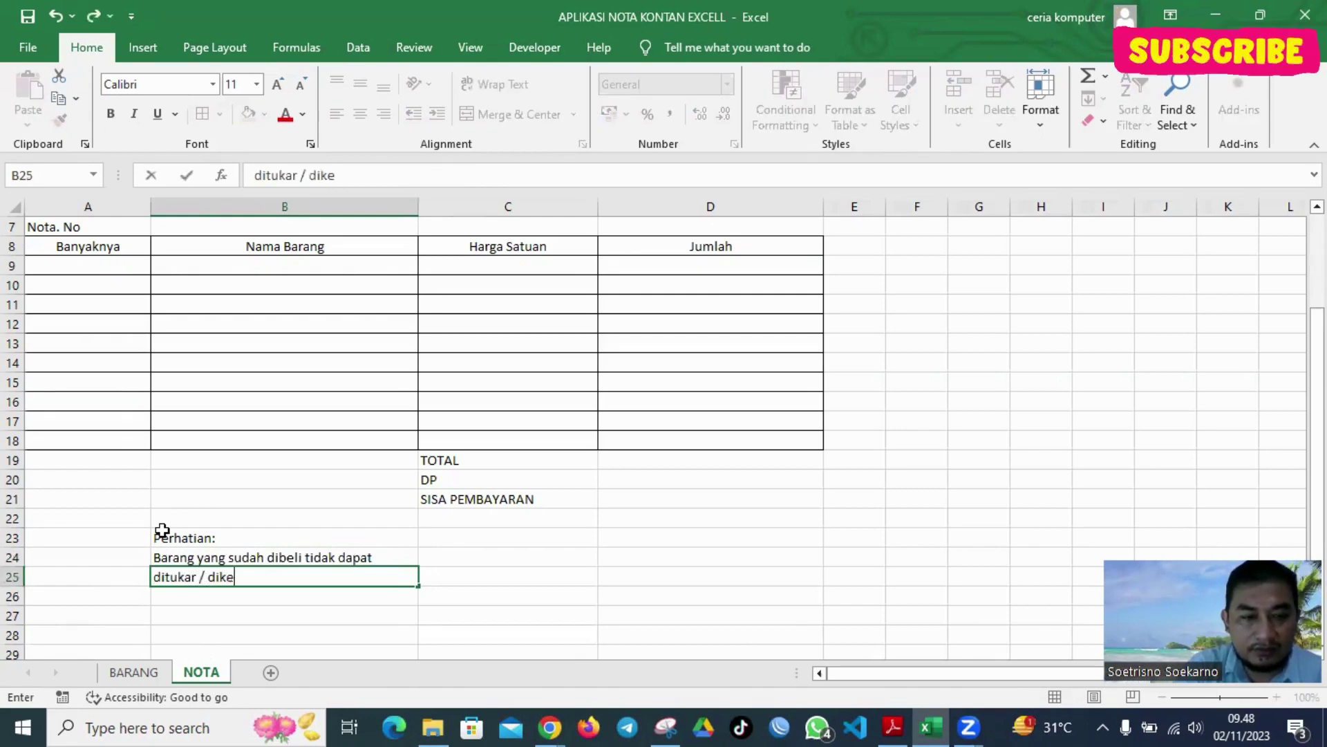
pyautogui.write('mbalikan')
pyautogui.press('Return')
pyautogui.press('Return')
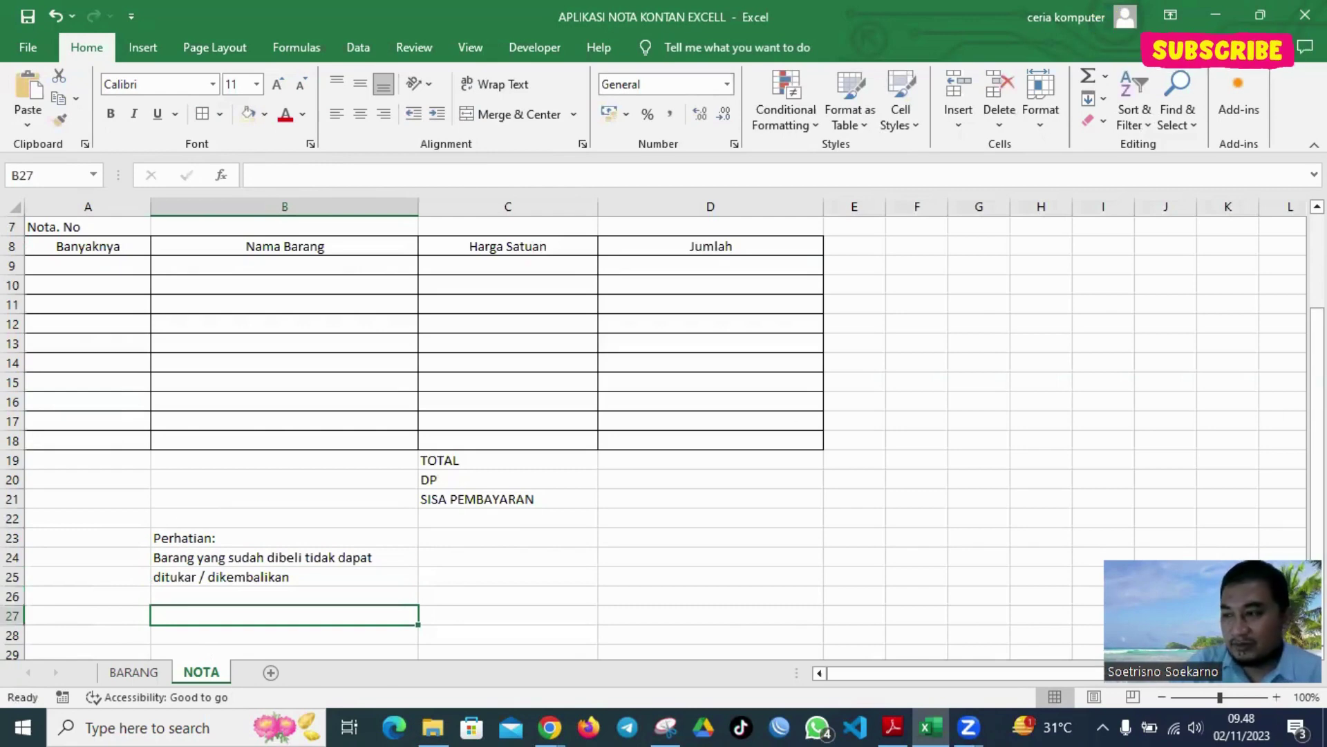
pyautogui.scroll(-2, 191, 556)
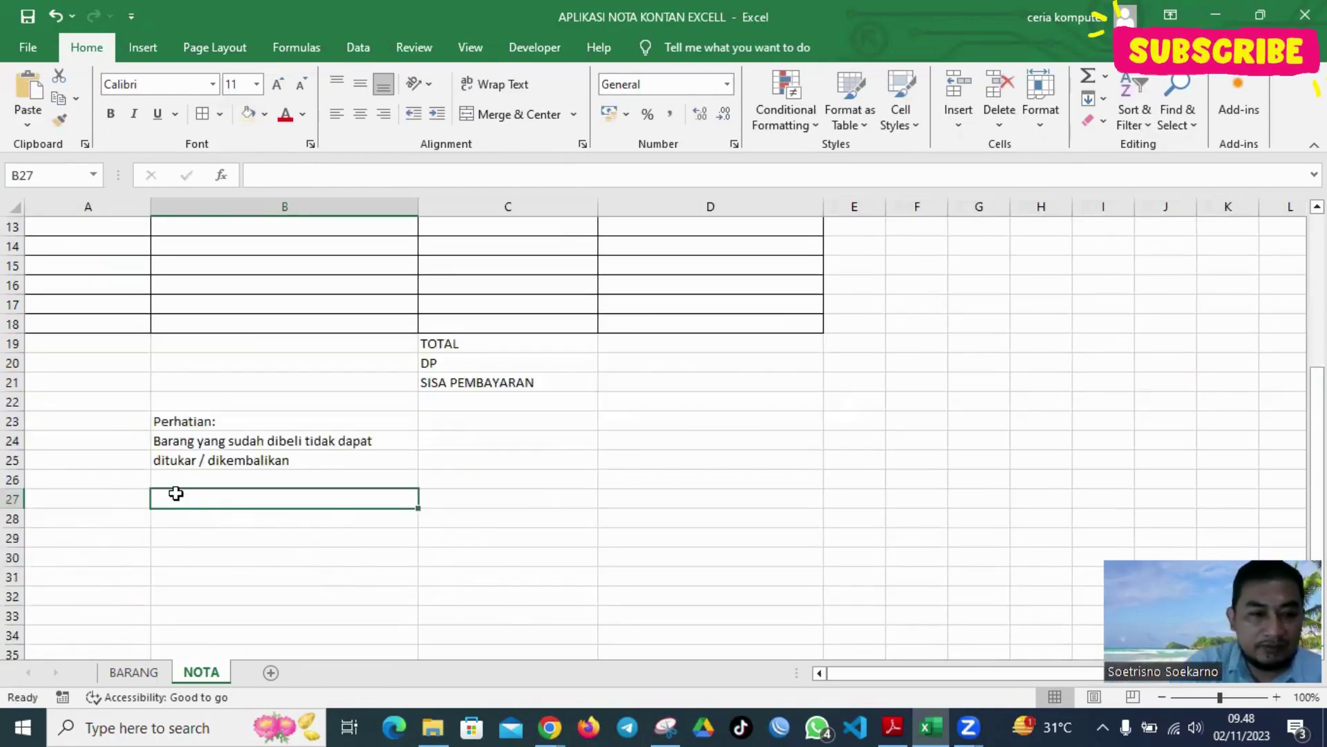
# Enter 'Tanda Terima,' in A27, a dotted signing line in A32 and 'Pembeli' in A33
pyautogui.click(70, 498)
pyautogui.write('Tan')
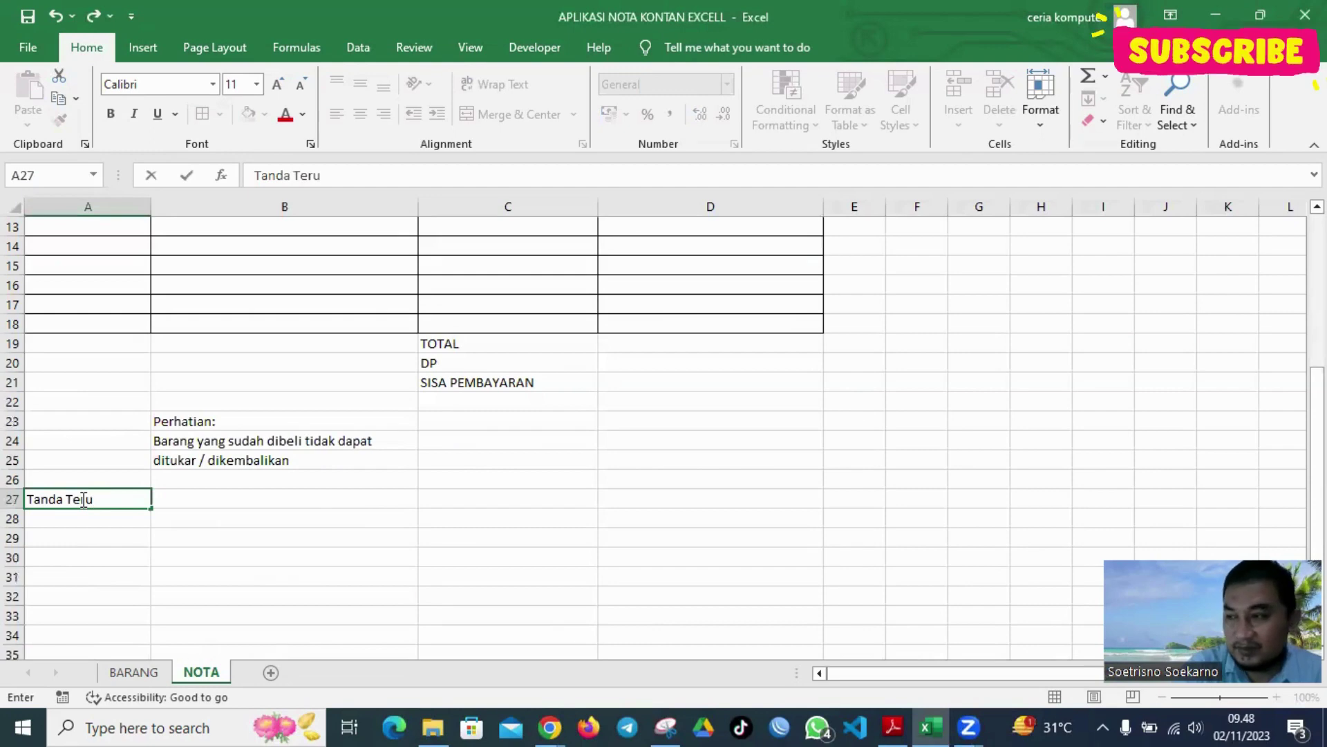
pyautogui.write('da Terima')
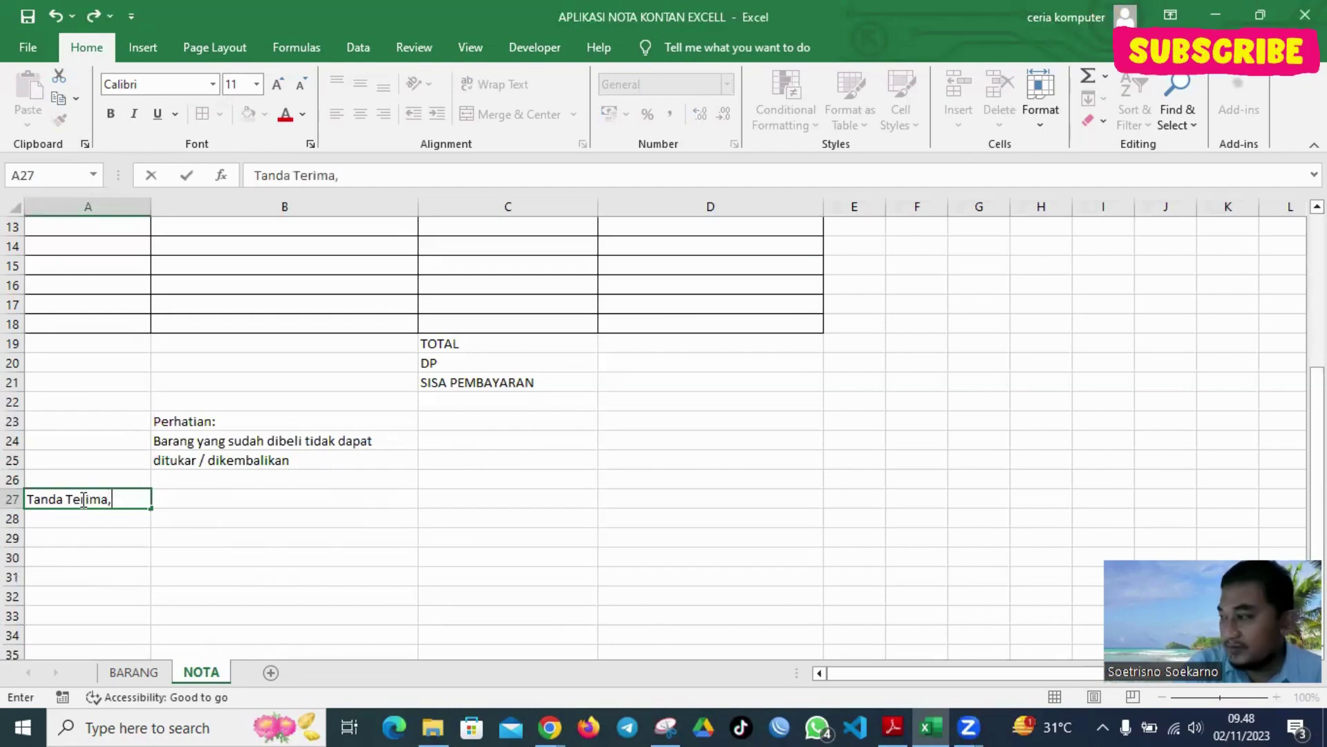
pyautogui.write(',')
pyautogui.press('Return')
pyautogui.press('Return')
pyautogui.press('Return')
pyautogui.press('Return')
pyautogui.press('Return')
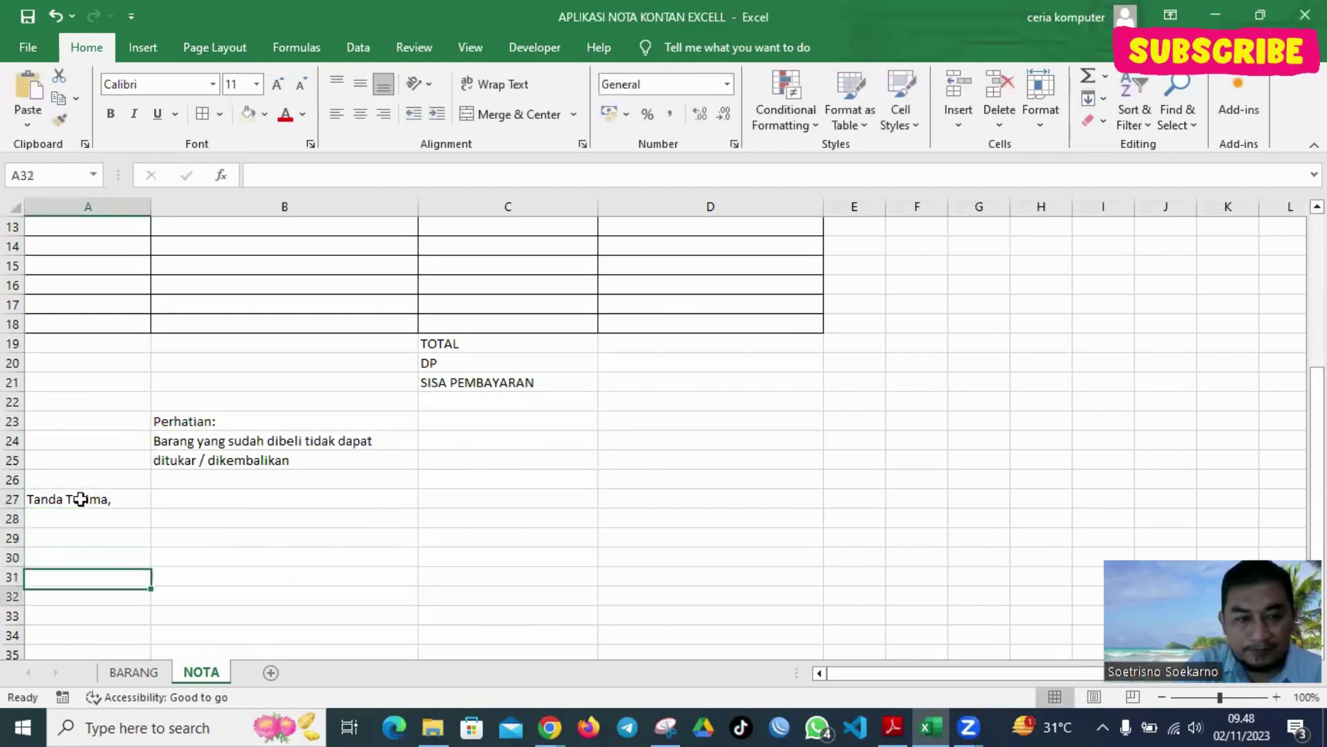
pyautogui.write('....')
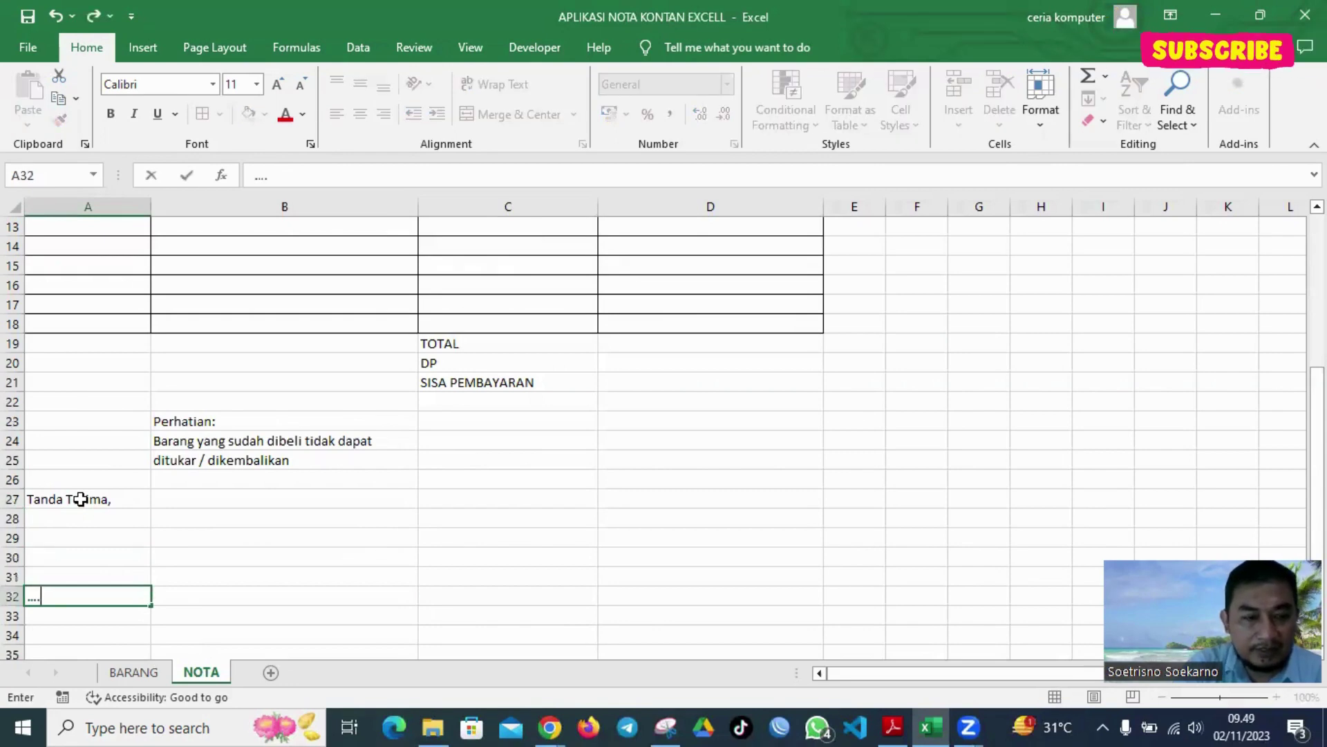
pyautogui.write('............')
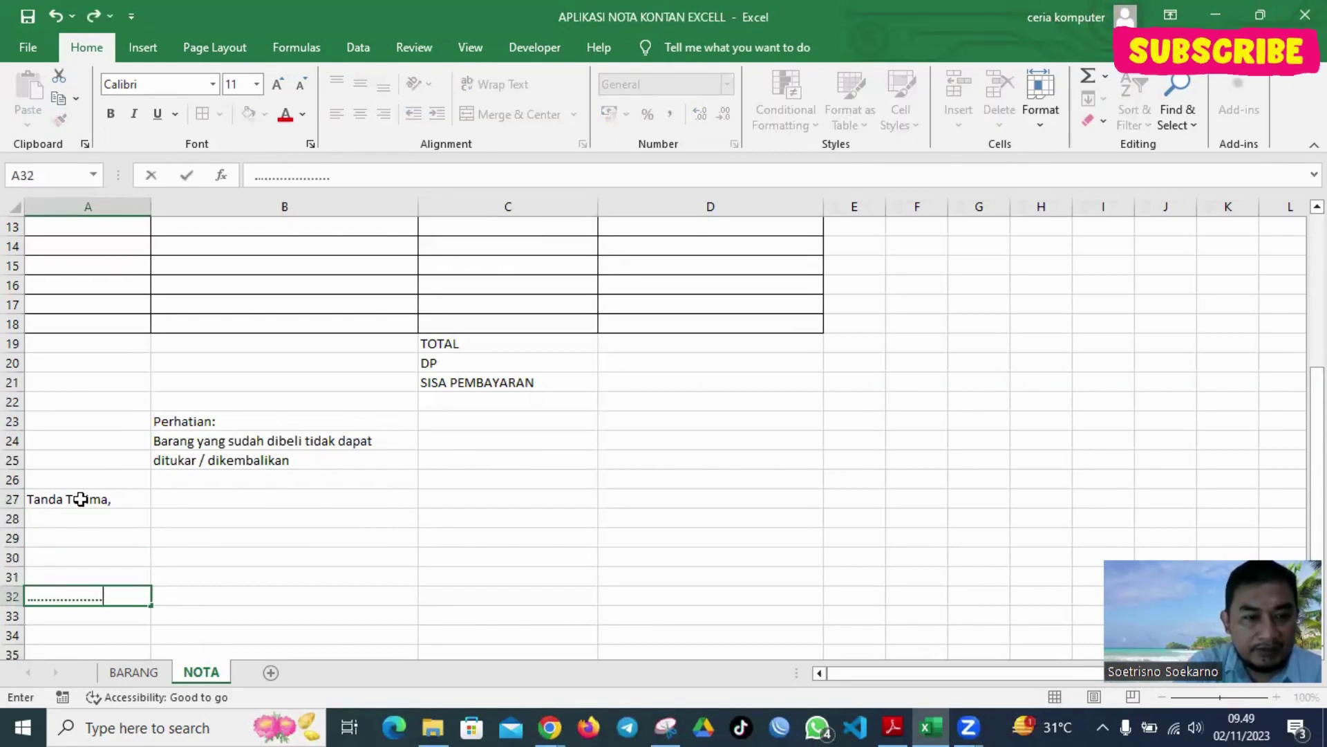
pyautogui.write('....')
pyautogui.press('Return')
pyautogui.write('Pembeli')
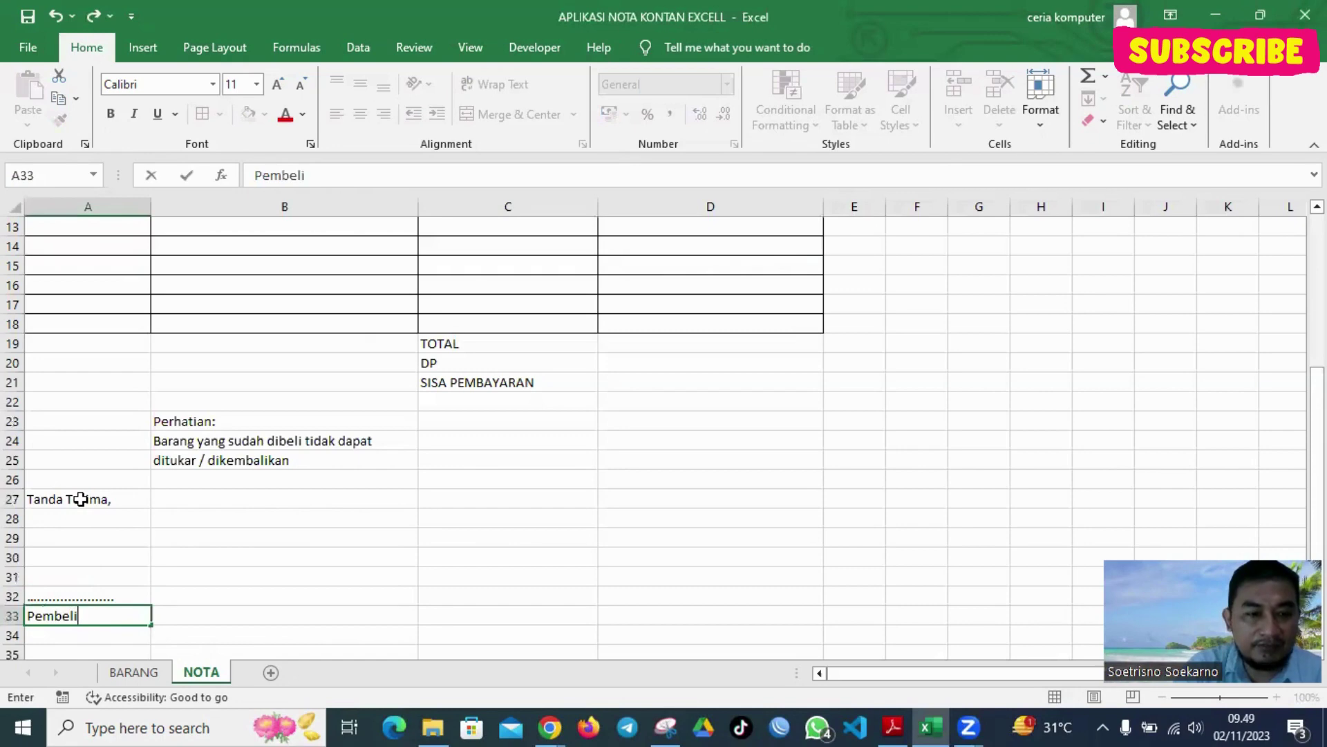
pyautogui.press('Return')
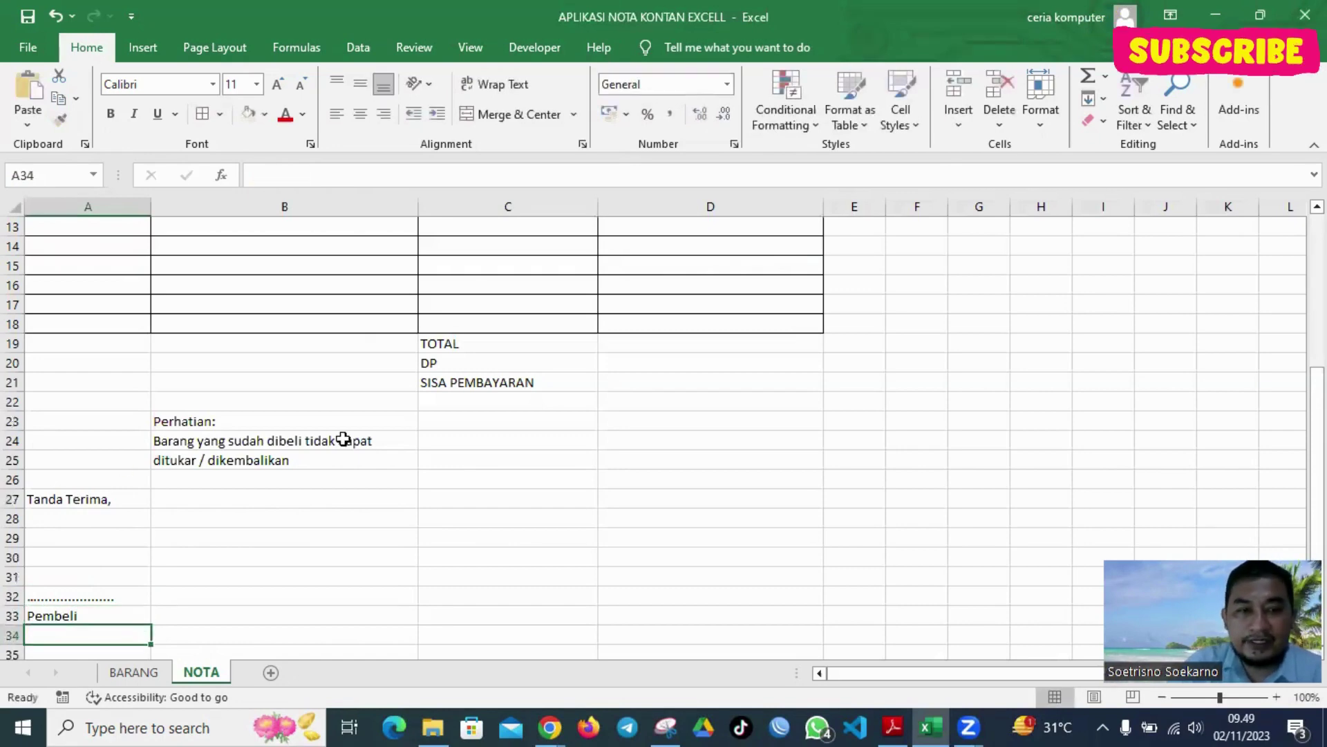
pyautogui.click(639, 484)
pyautogui.click(635, 501)
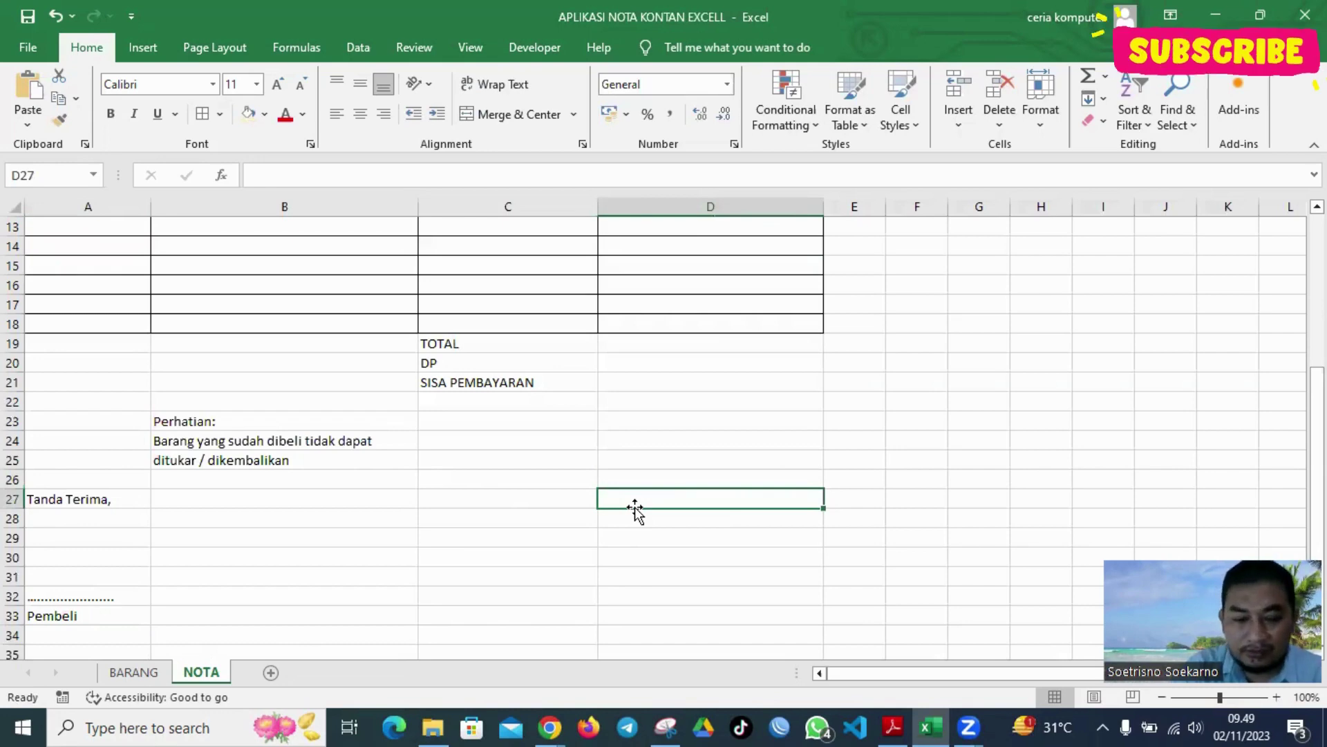
# Put 'Hormat Kami,' in D27, the seller's name in D32 and 'Nayya Farm' in D33
pyautogui.write('Hormat Kam')
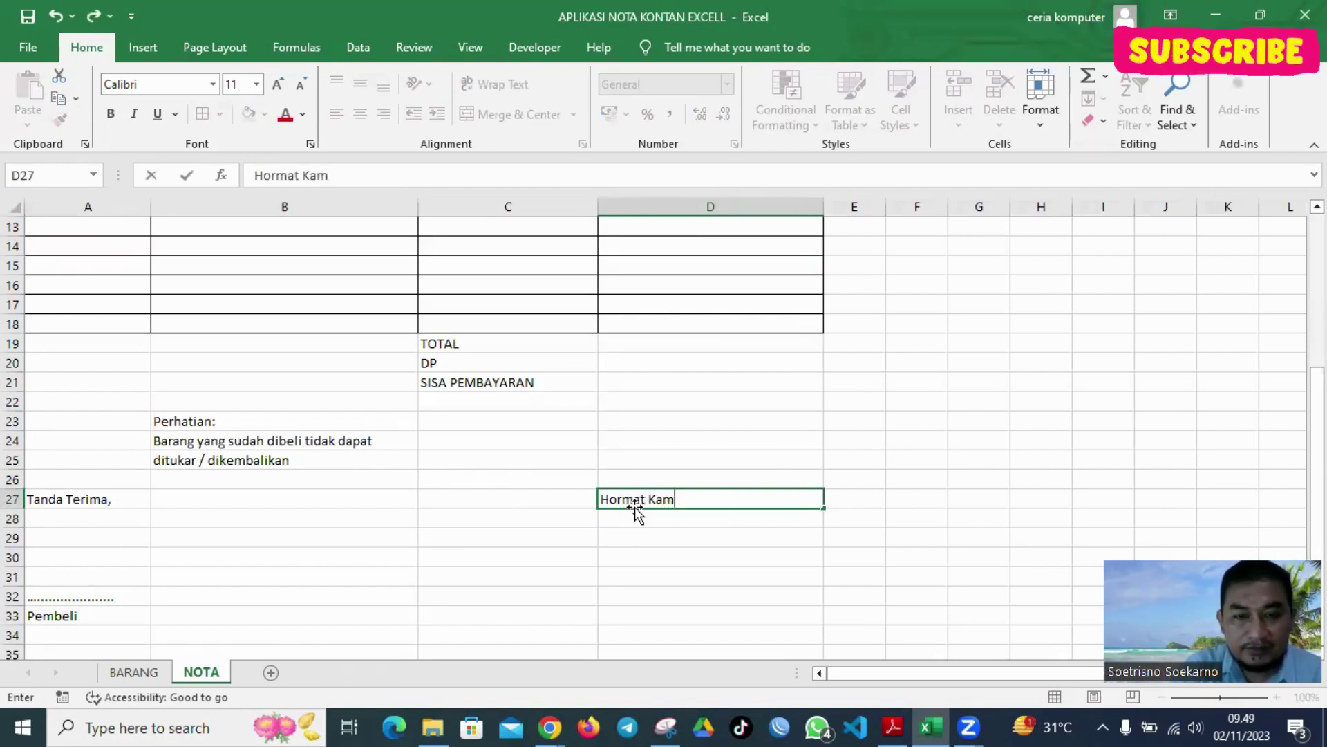
pyautogui.write('i,')
pyautogui.press('Return')
pyautogui.press('Down')
pyautogui.press('Down')
pyautogui.press('Down')
pyautogui.press('Down')
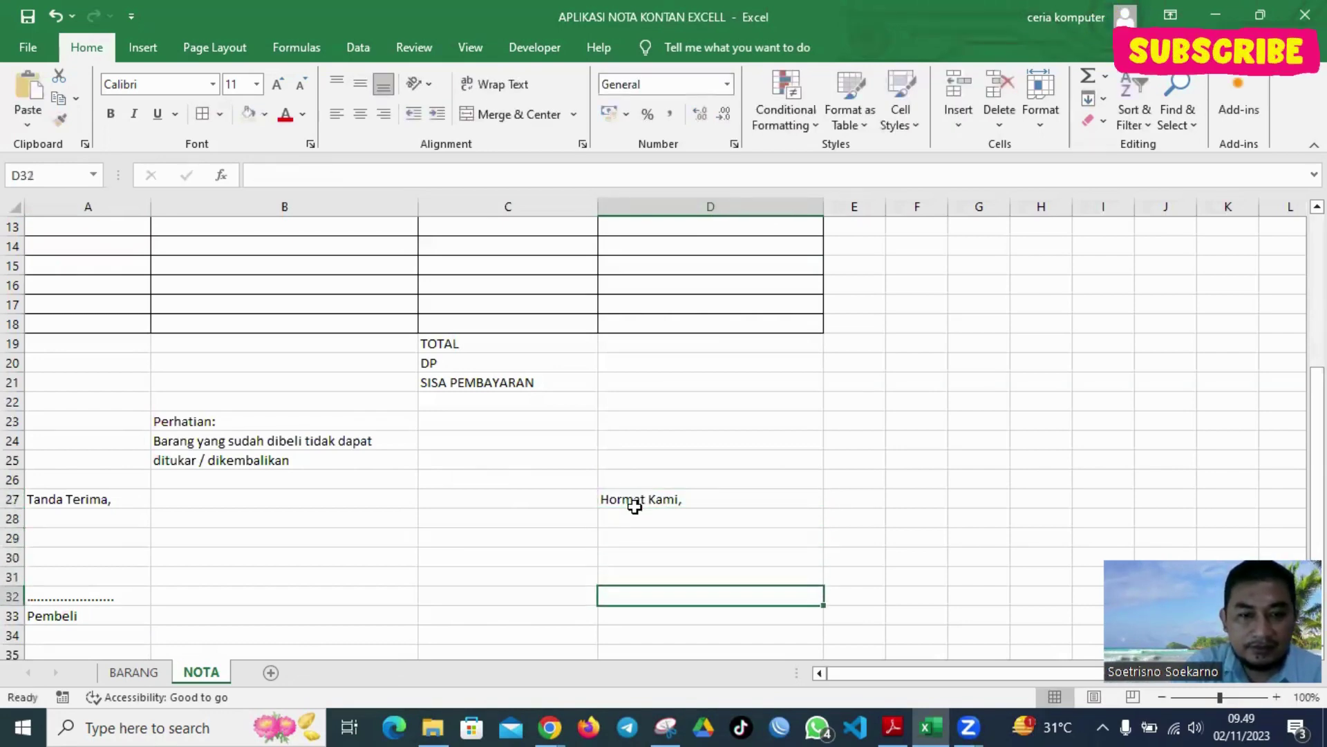
pyautogui.press('Down')
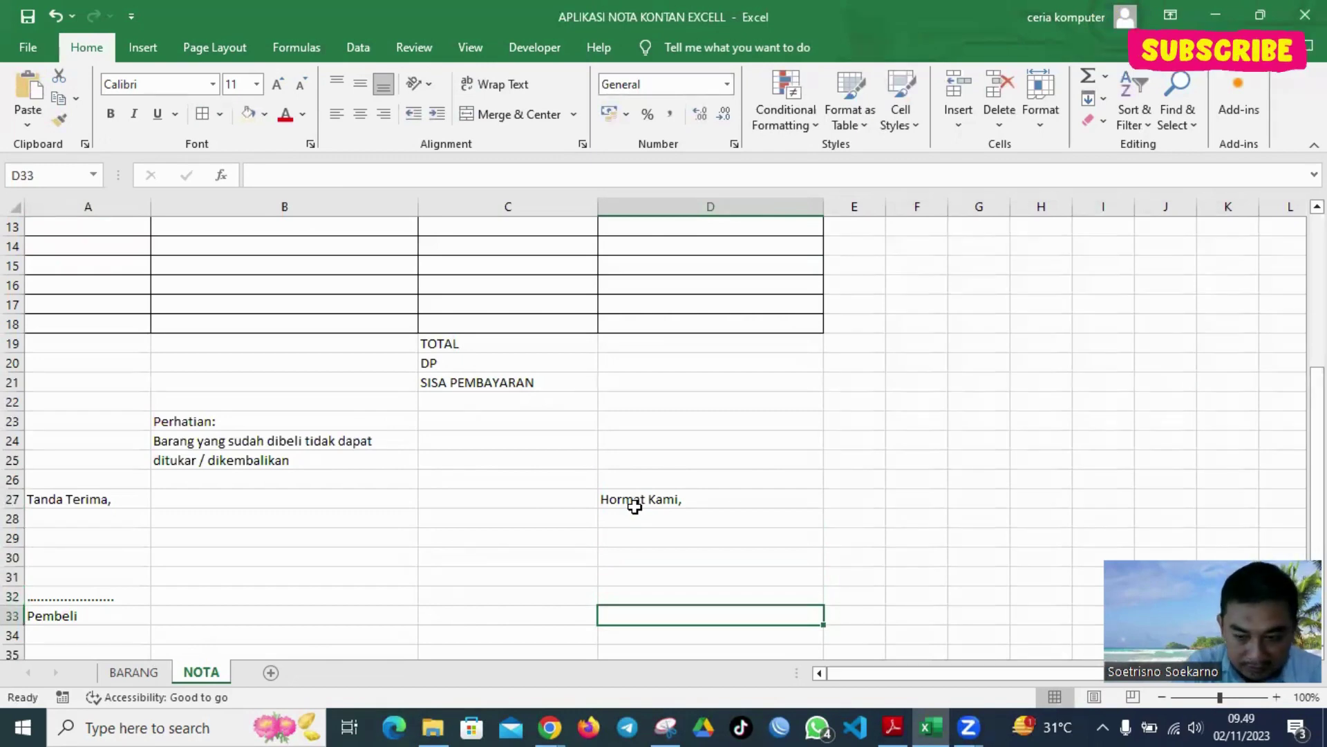
pyautogui.press('Up')
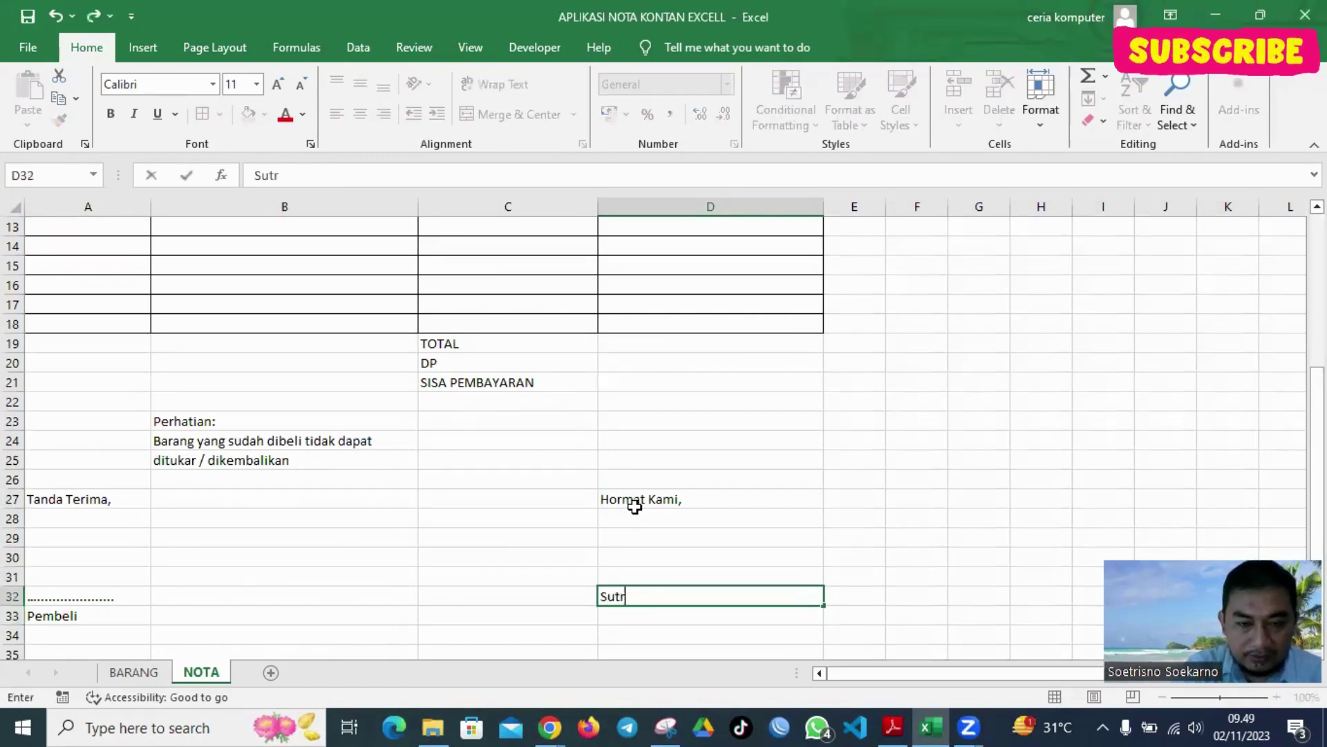
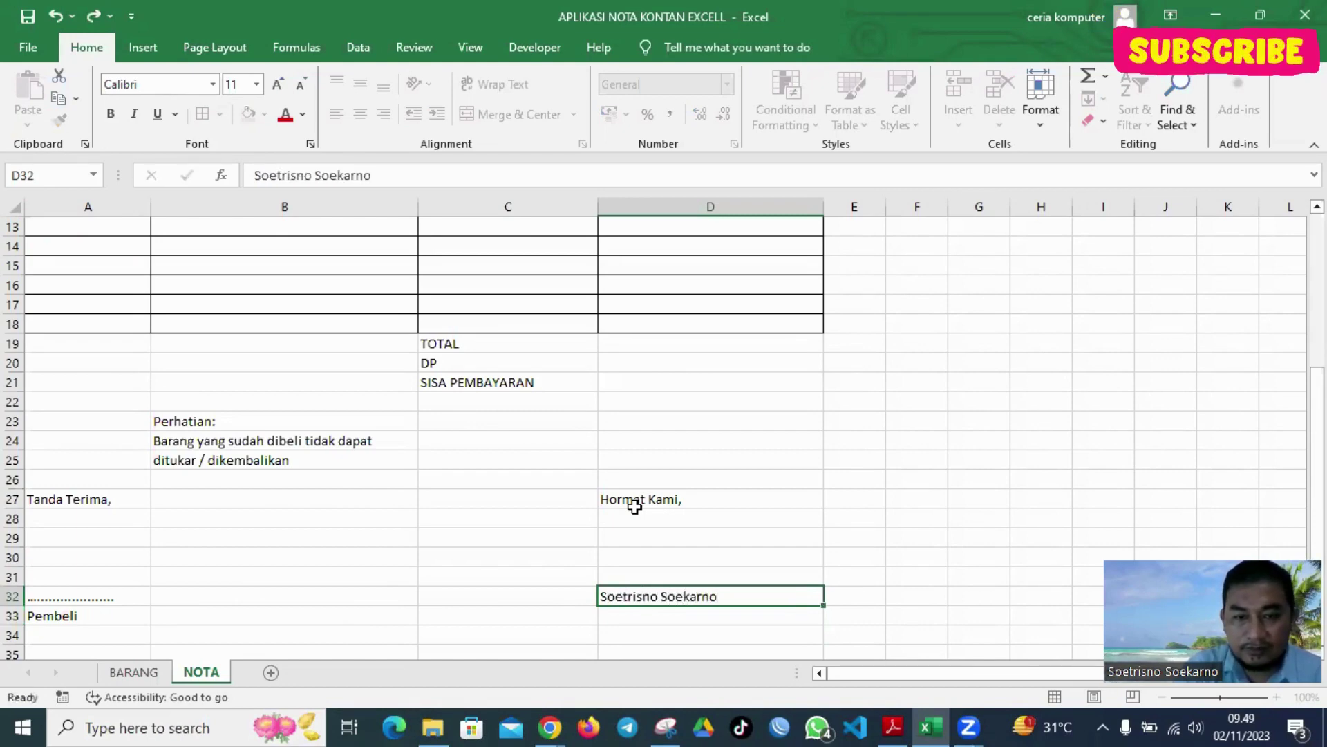
pyautogui.press('Return')
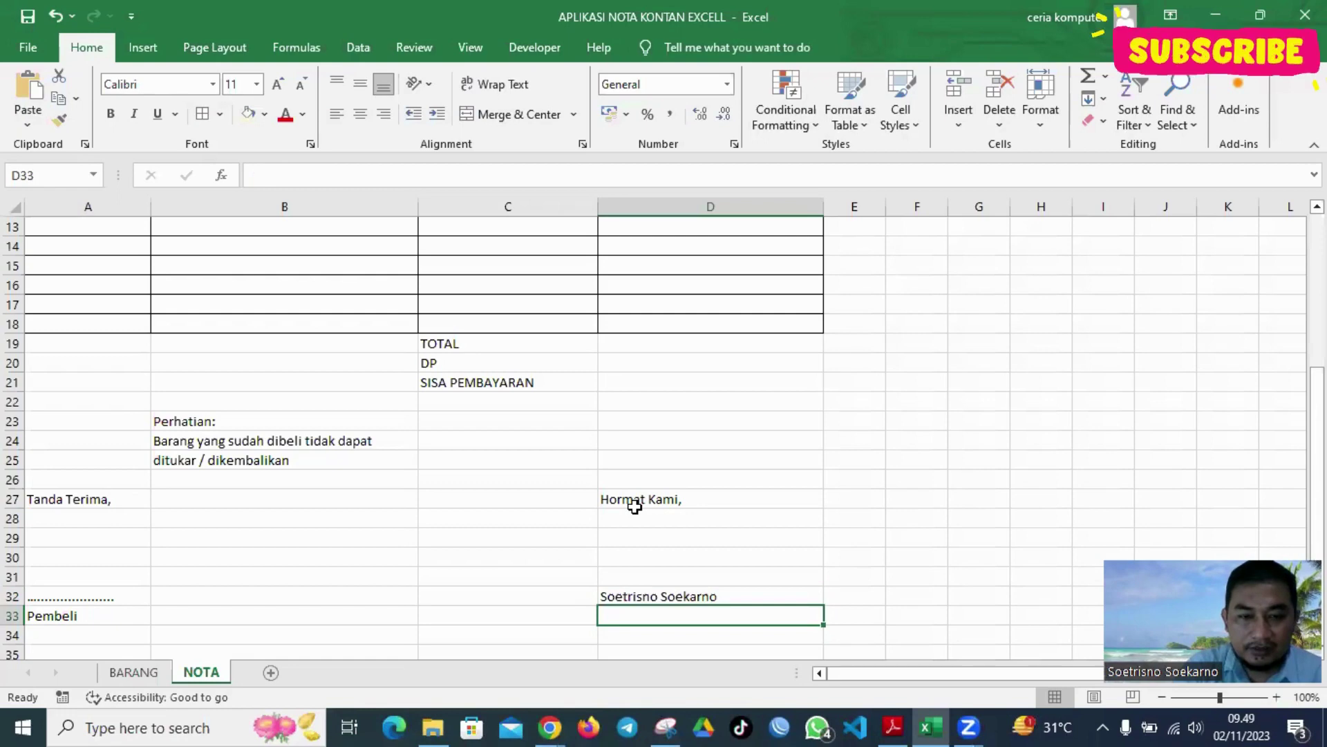
pyautogui.write('Nay')
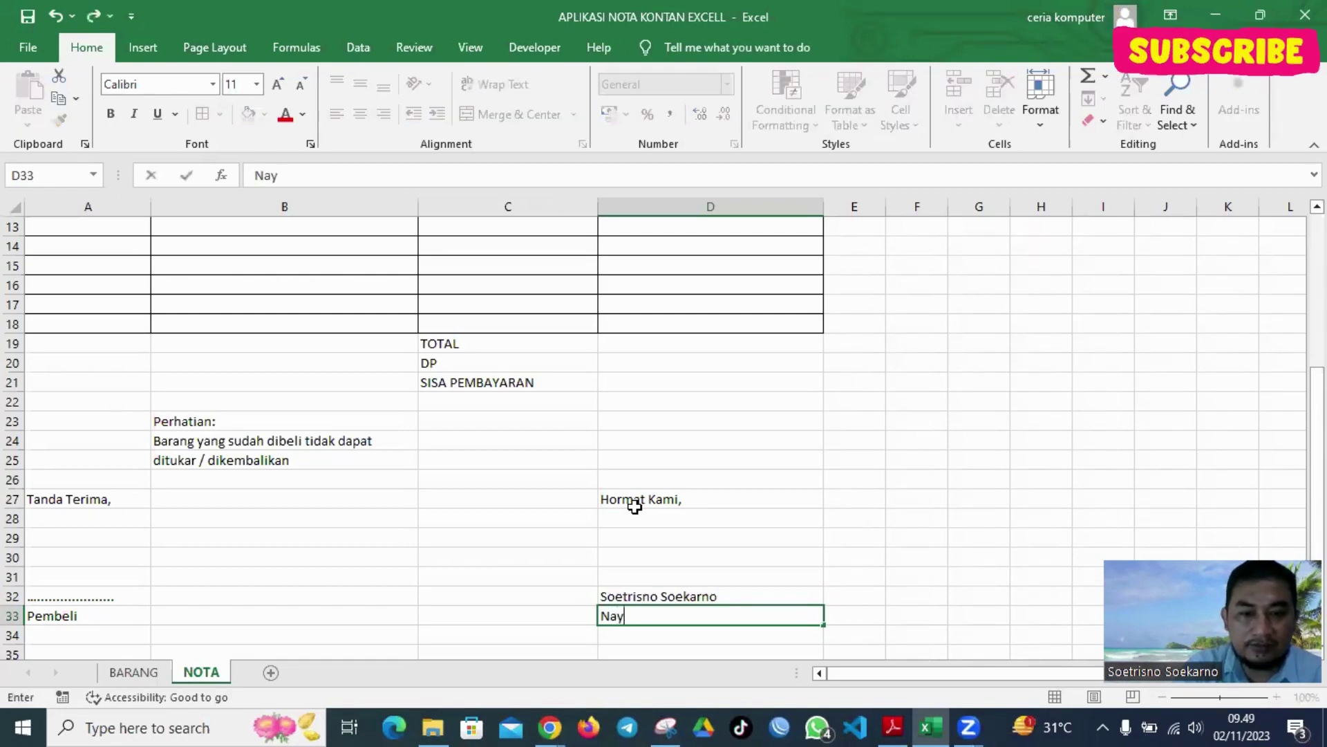
pyautogui.write('ya Farm')
pyautogui.press('Return')
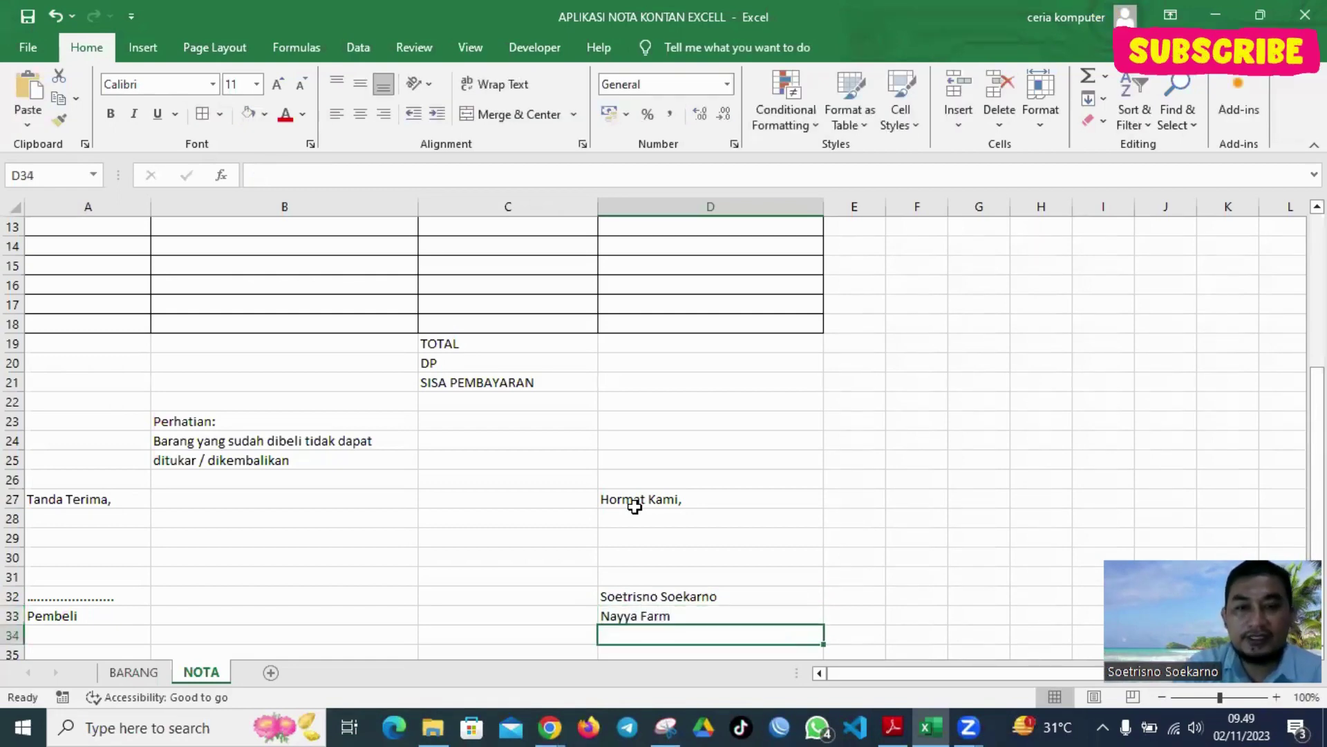
pyautogui.scroll(4, 756, 400)
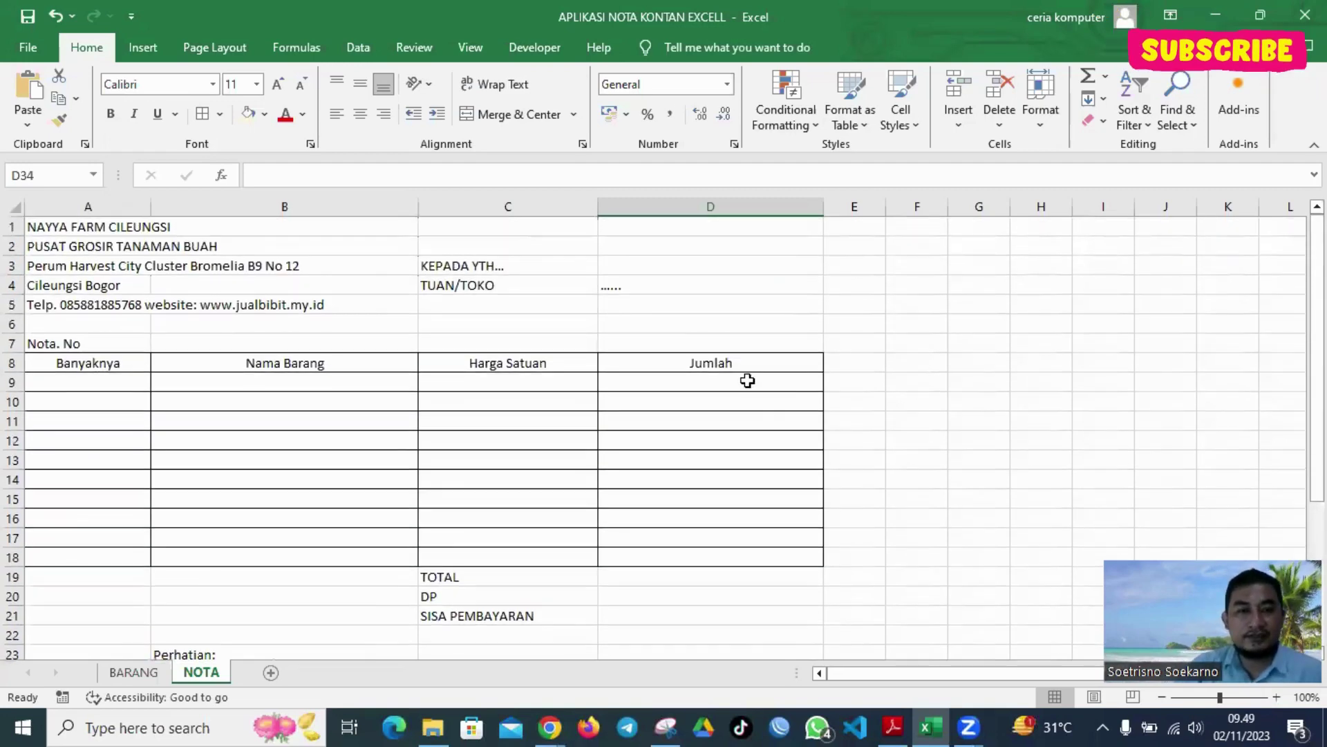
# Make the header row A8:D8 bold on a tan fill
pyautogui.moveTo(51, 356); pyautogui.dragTo(699, 364)
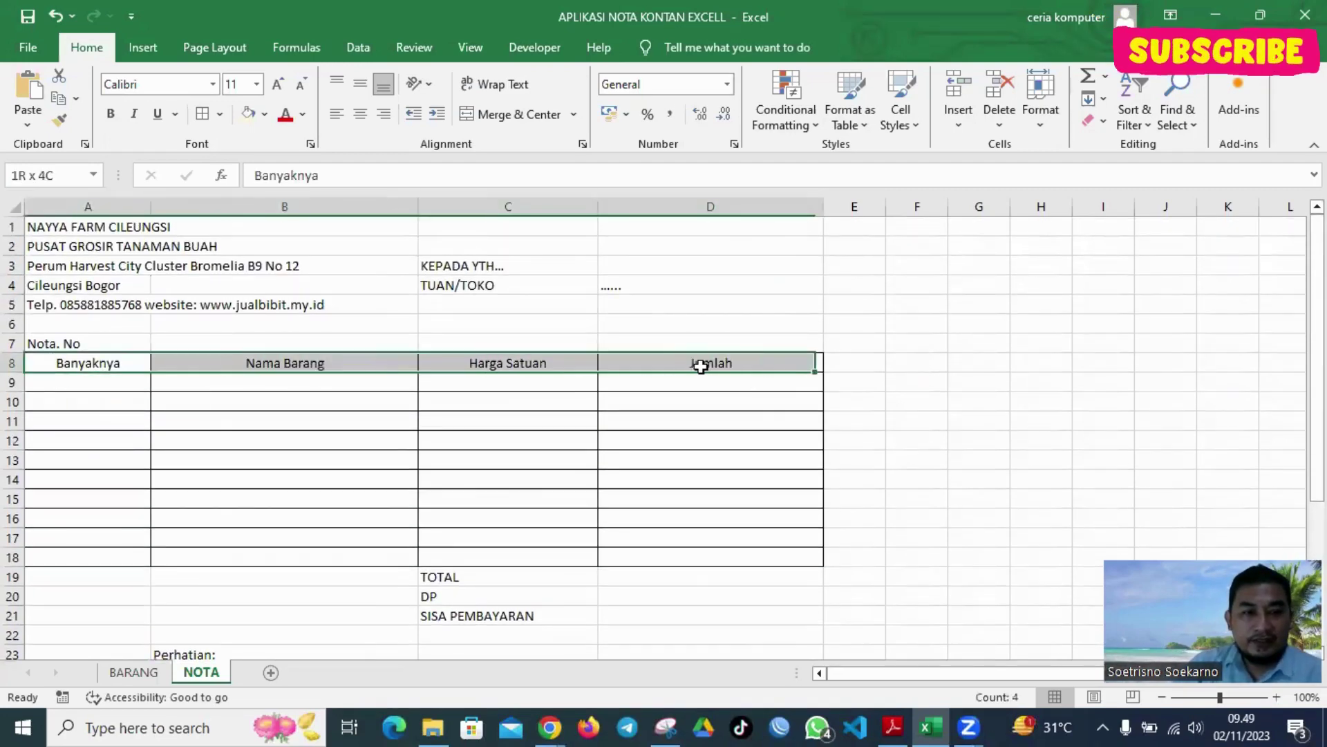
pyautogui.click(248, 114)
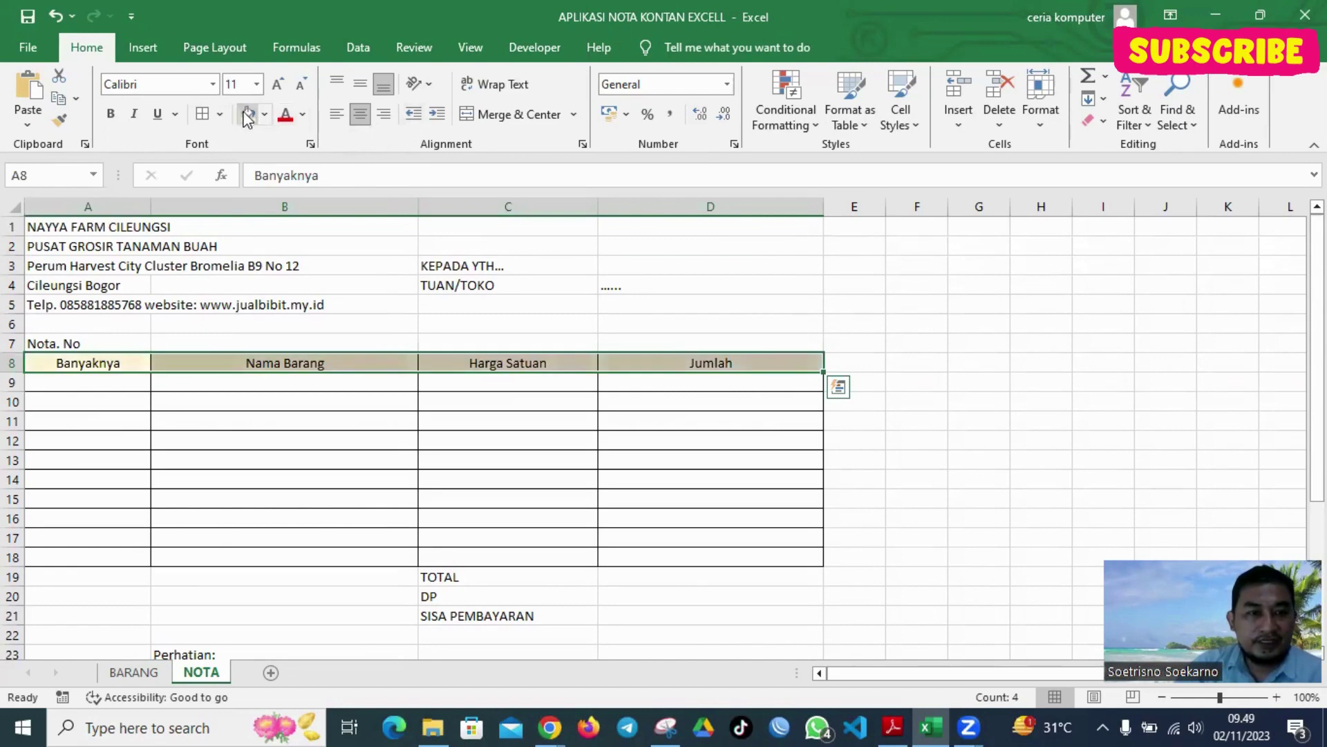
pyautogui.click(110, 114)
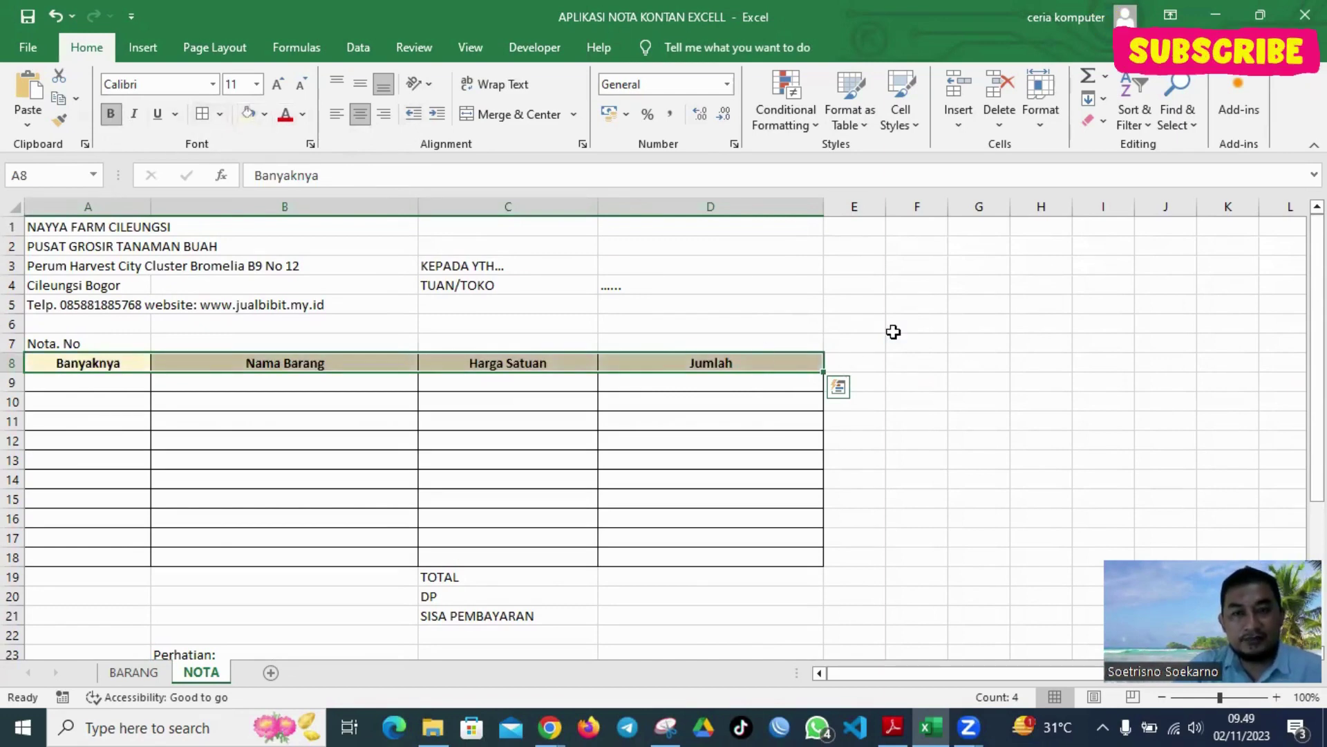
pyautogui.keyDown('ctrl'); pyautogui.scroll(-3, 893, 332); pyautogui.keyUp('ctrl')
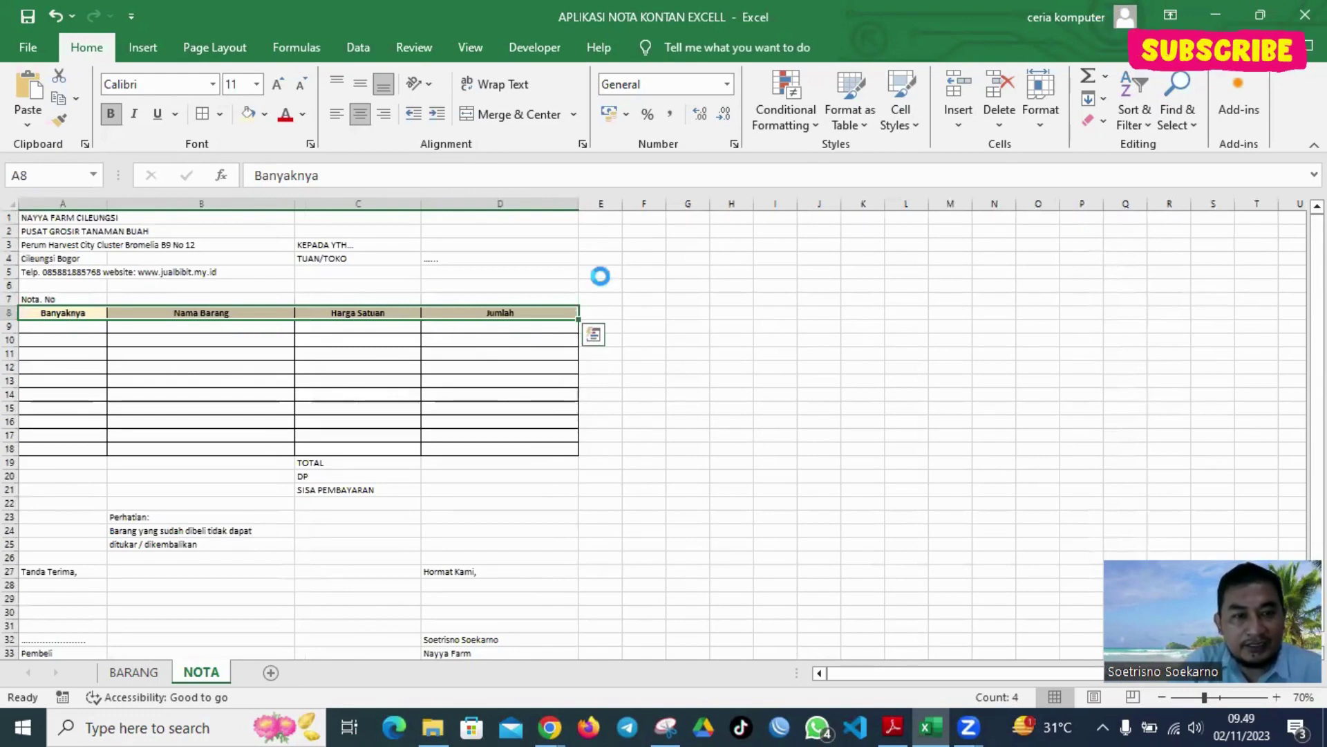
pyautogui.keyDown('ctrl'); pyautogui.scroll(2, 596, 276); pyautogui.keyUp('ctrl')
pyautogui.moveTo(233, 298); pyautogui.dragTo(248, 452)
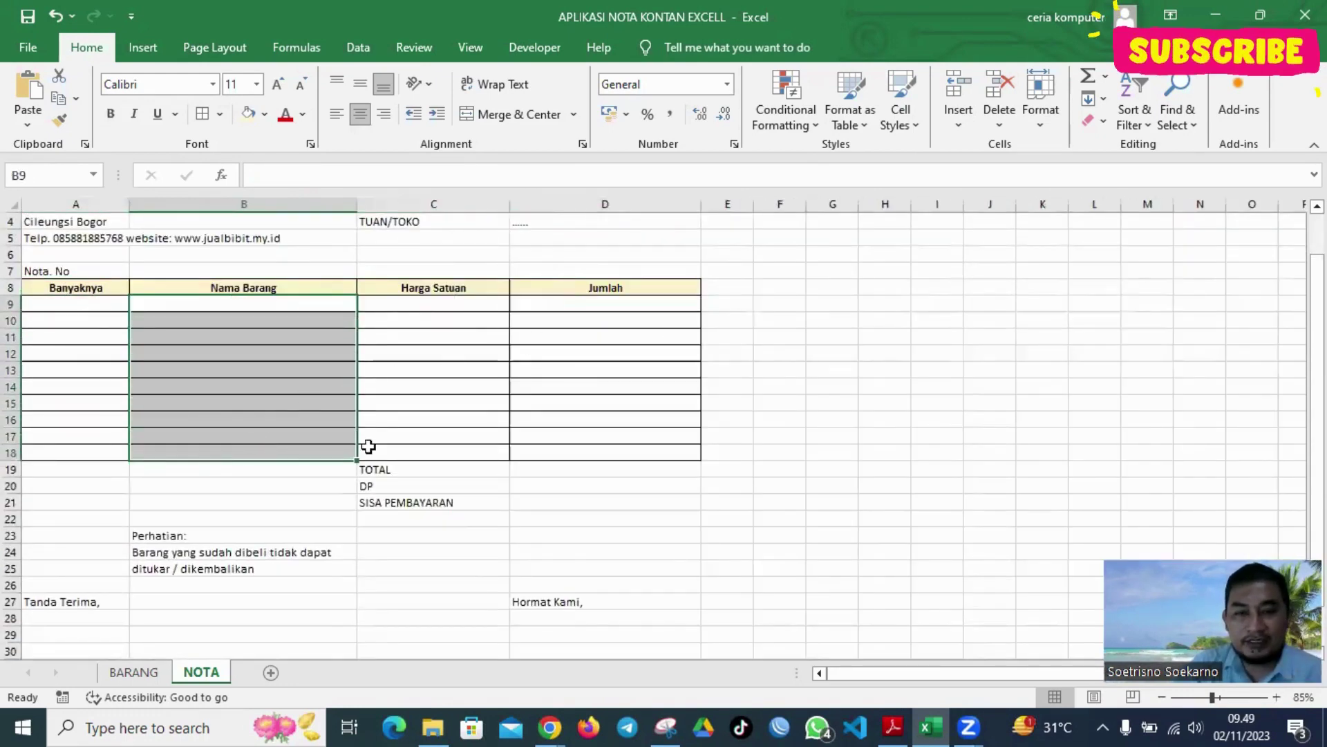
# Locate item names BARANG!B5:B13 and select the Nama Barang cells B9:B18 on NOTA
pyautogui.click(134, 672)
pyautogui.moveTo(267, 374); pyautogui.dragTo(280, 614)
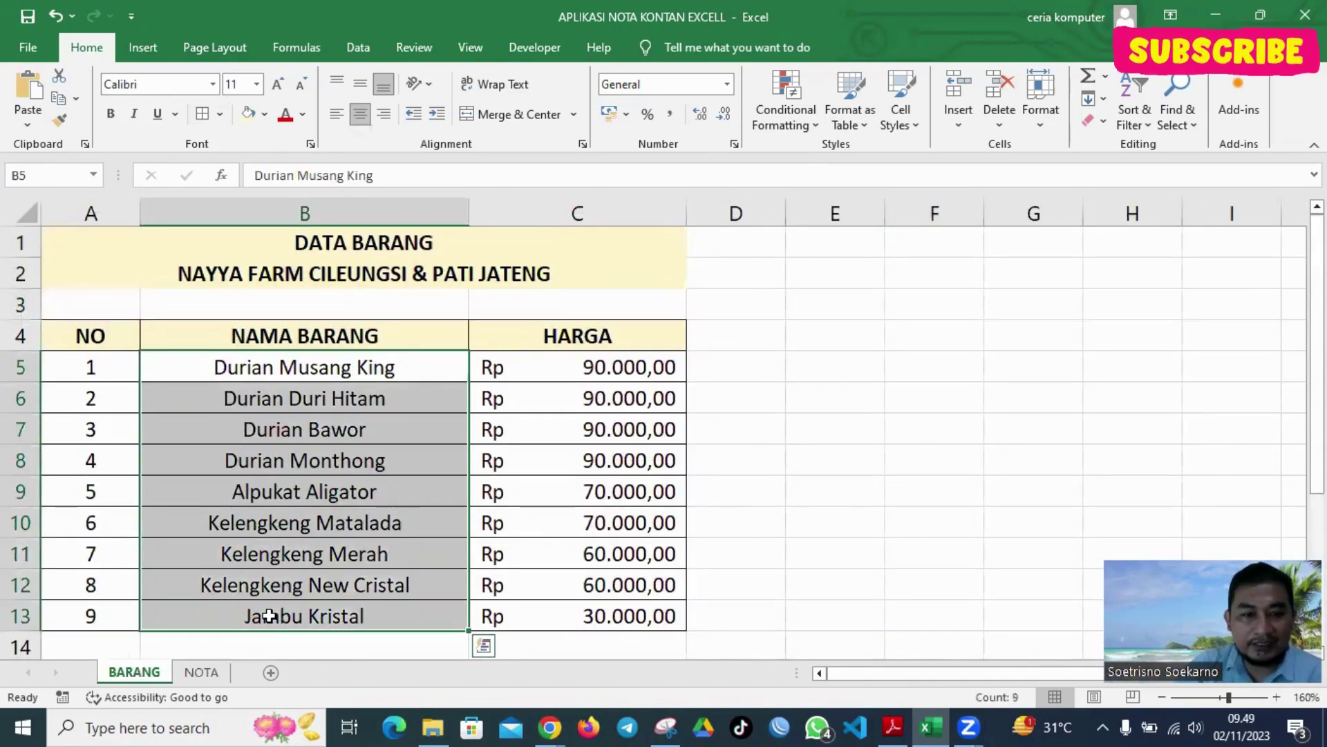
pyautogui.hotkey('ctrl', 'pagedown')
pyautogui.click(283, 301)
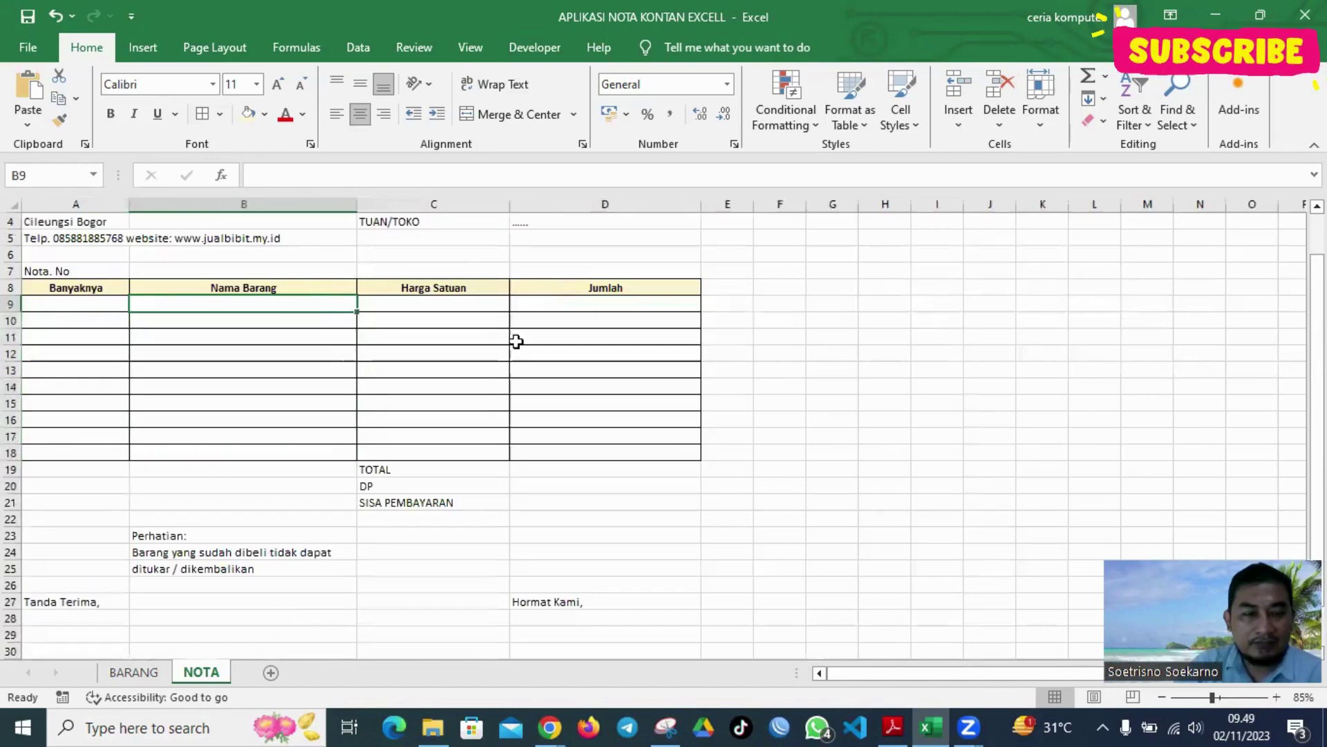
pyautogui.click(612, 305)
pyautogui.moveTo(302, 305); pyautogui.dragTo(309, 454)
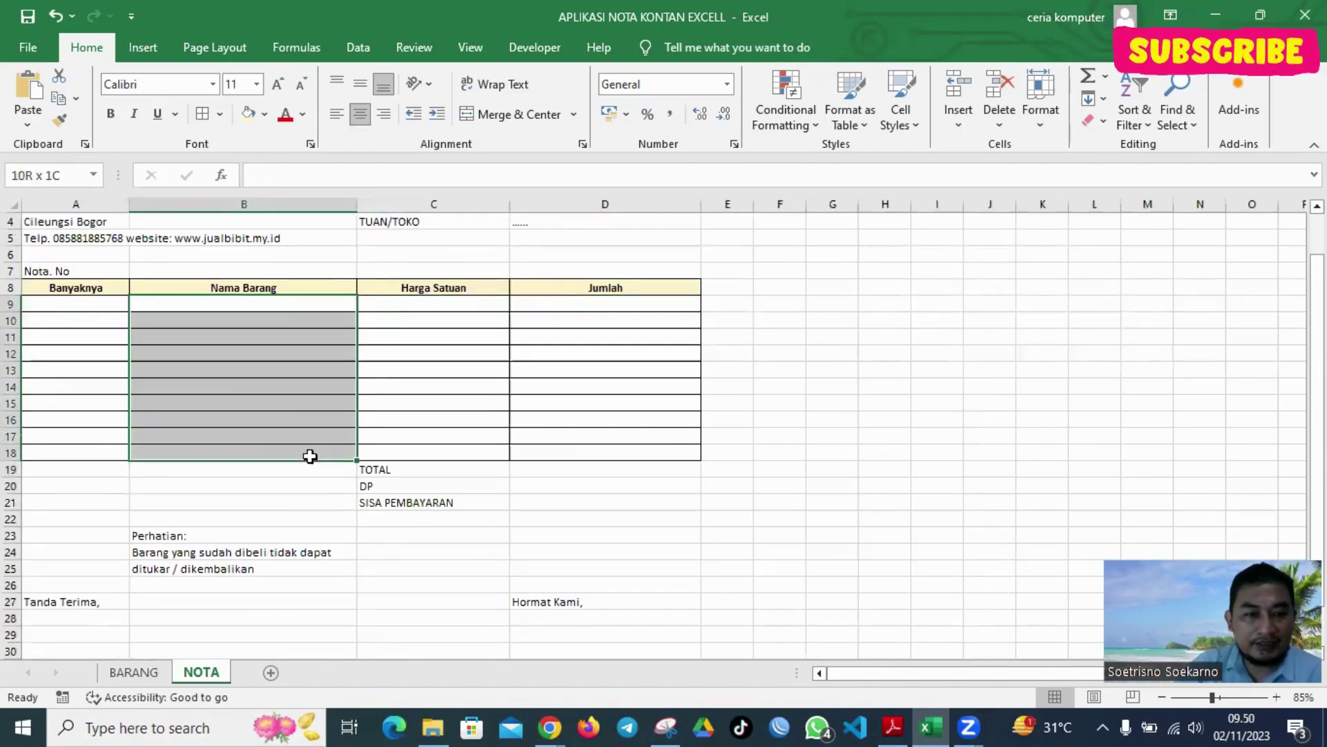
pyautogui.hotkey('ctrl', 'pageup')
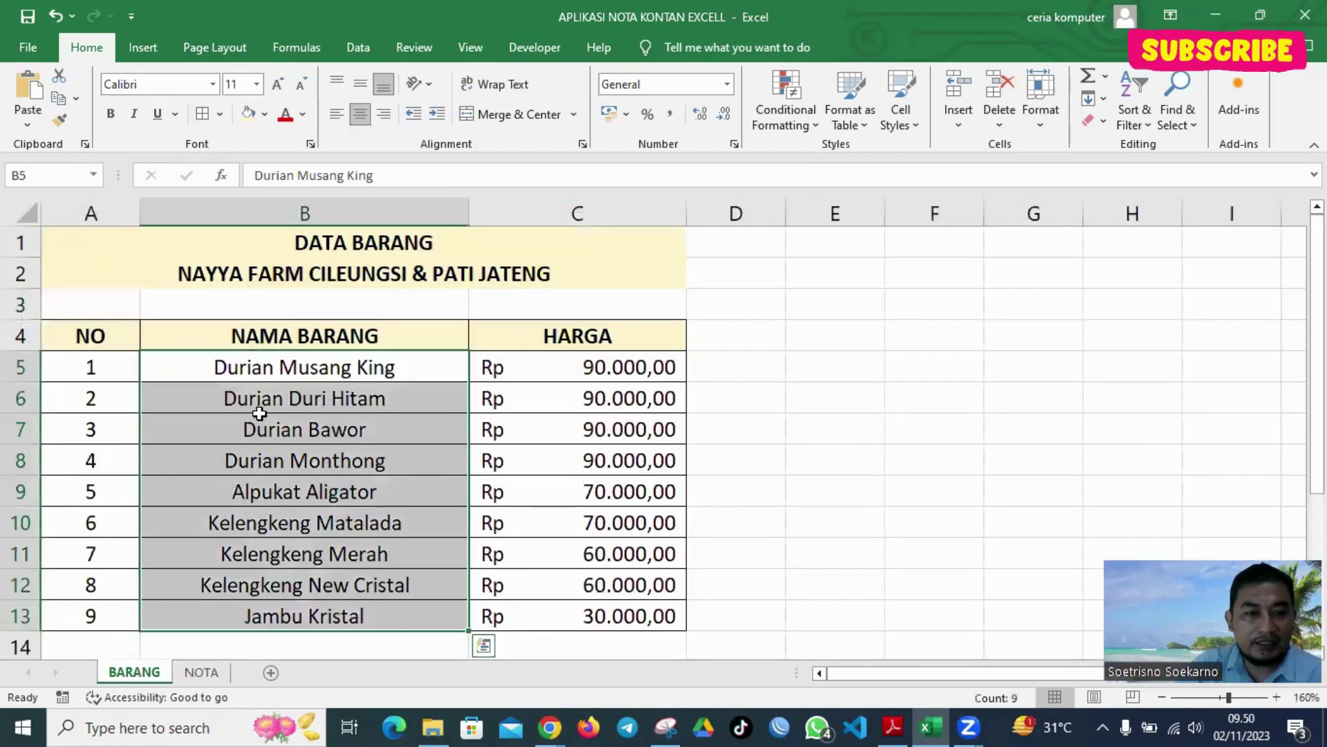
pyautogui.click(816, 333)
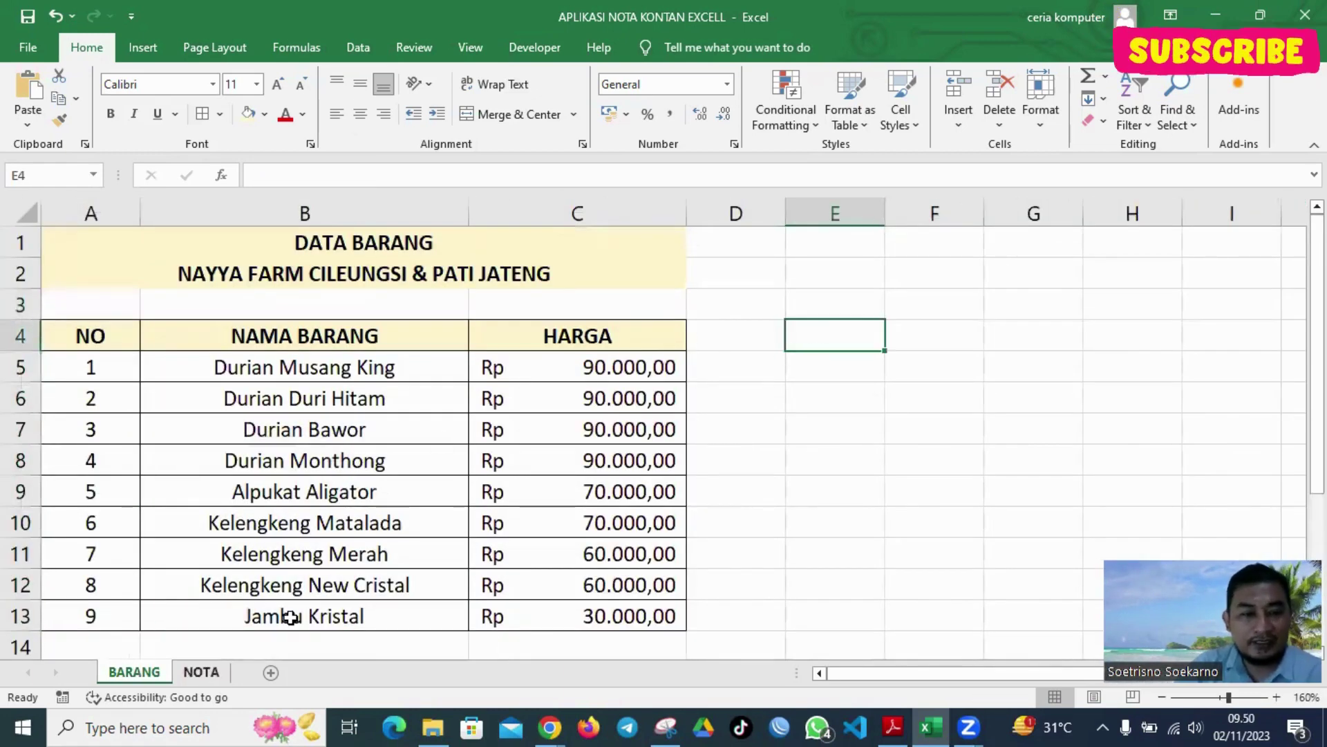
pyautogui.hotkey('ctrl', 'pagedown')
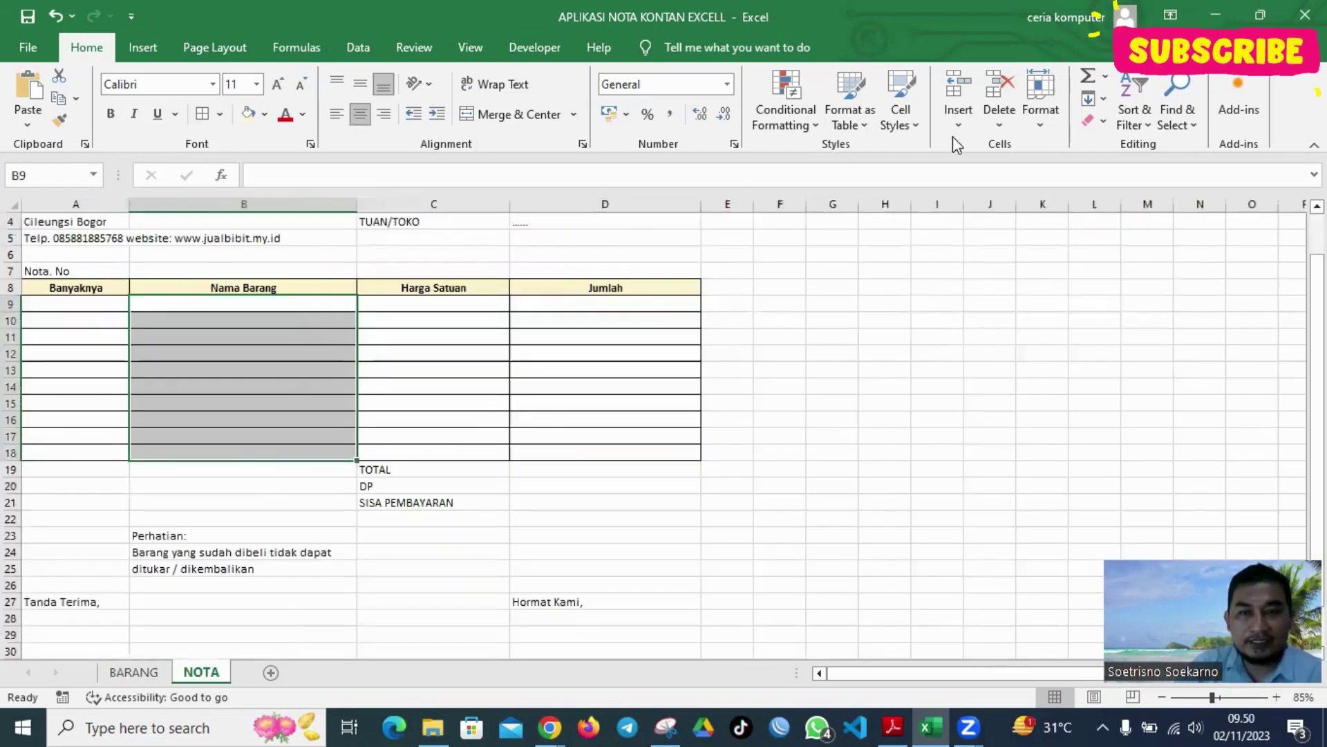
# Set Data Validation to List with source =BARANG!$B$5:$B$13
pyautogui.click(368, 55)
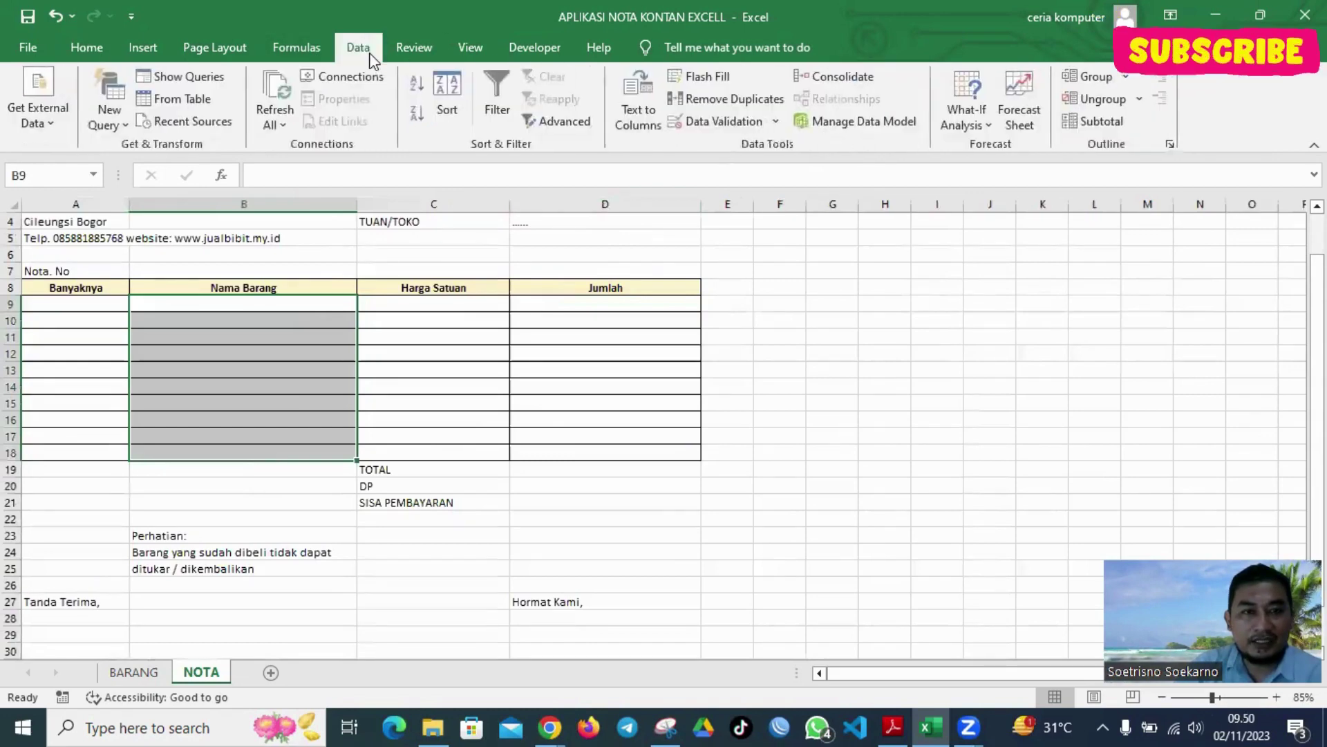
pyautogui.click(778, 125)
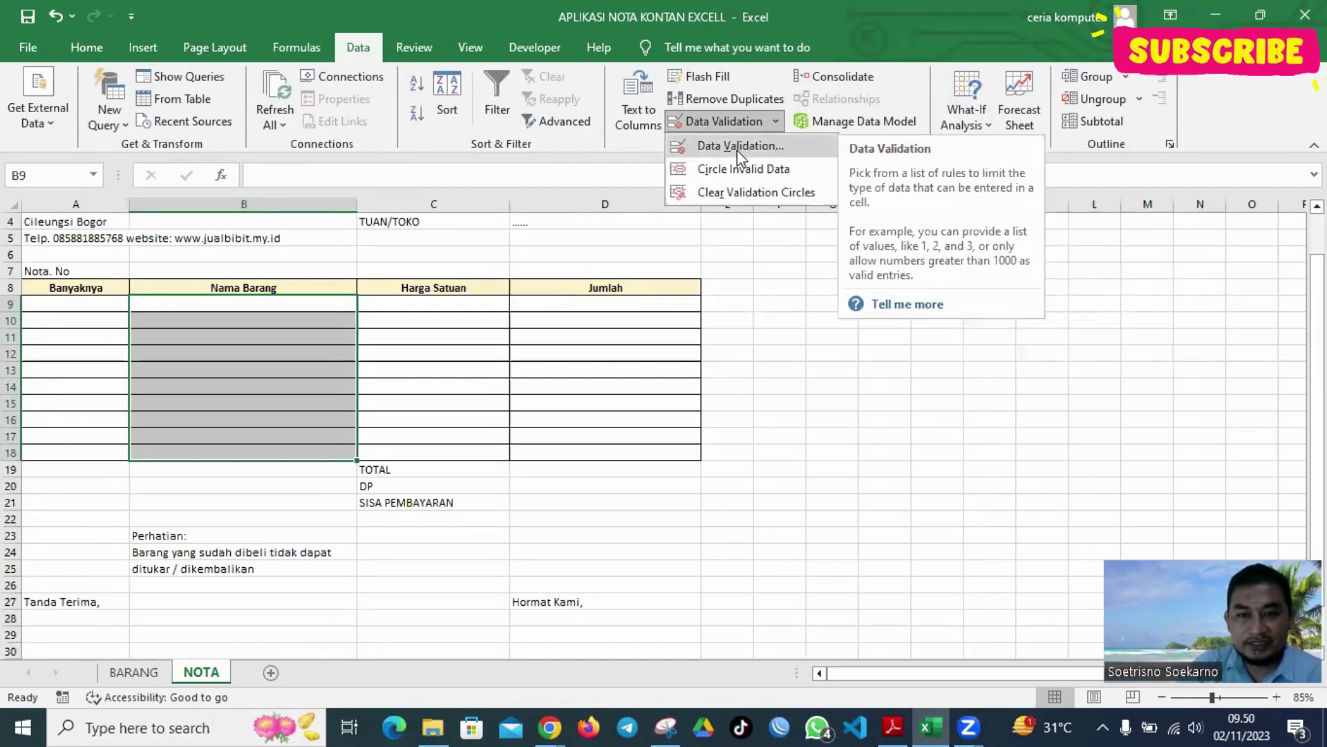
pyautogui.click(737, 147)
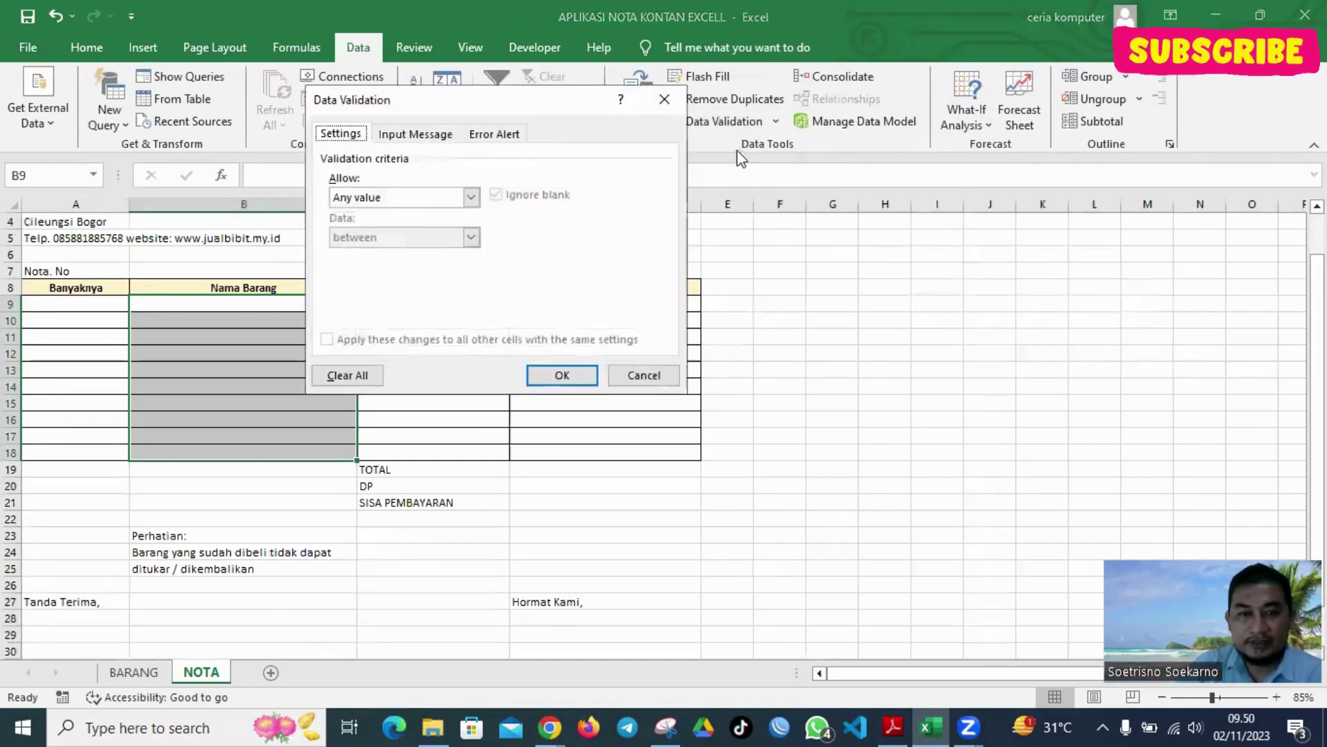
pyautogui.click(471, 197)
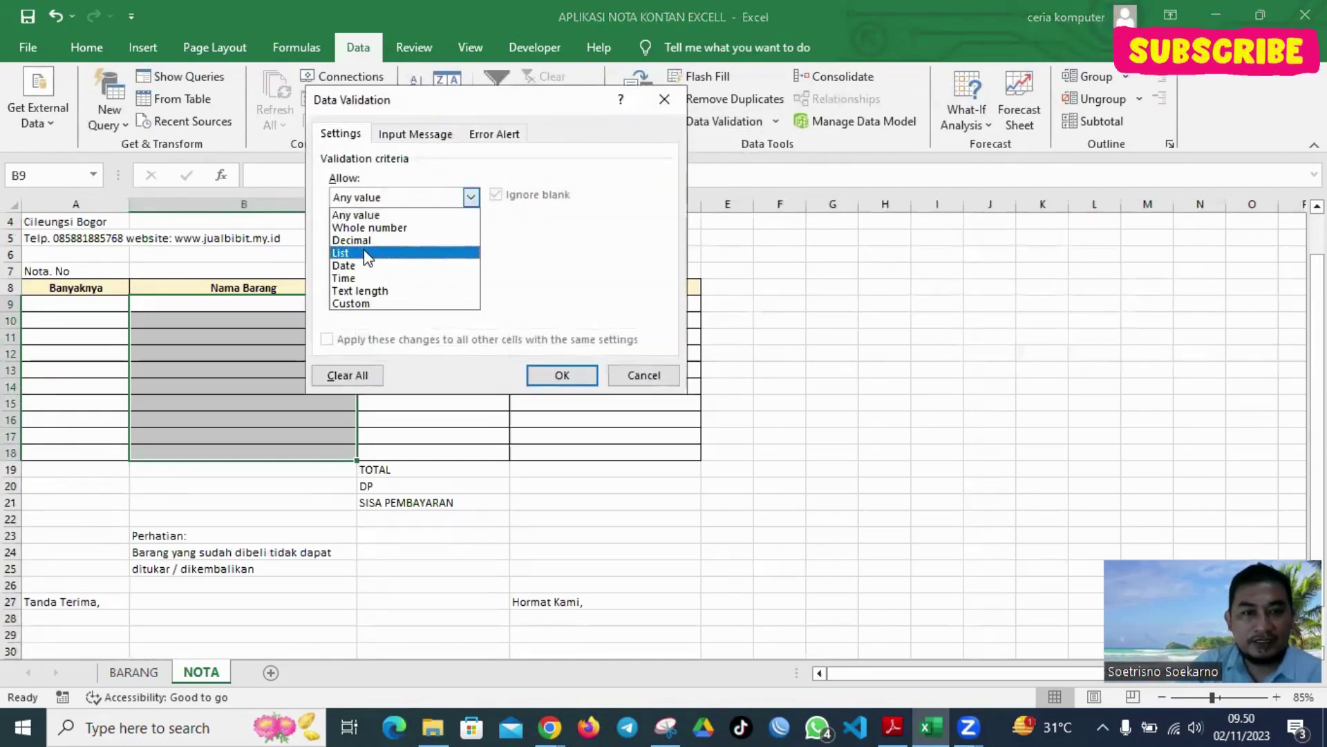
pyautogui.click(365, 252)
pyautogui.click(397, 273)
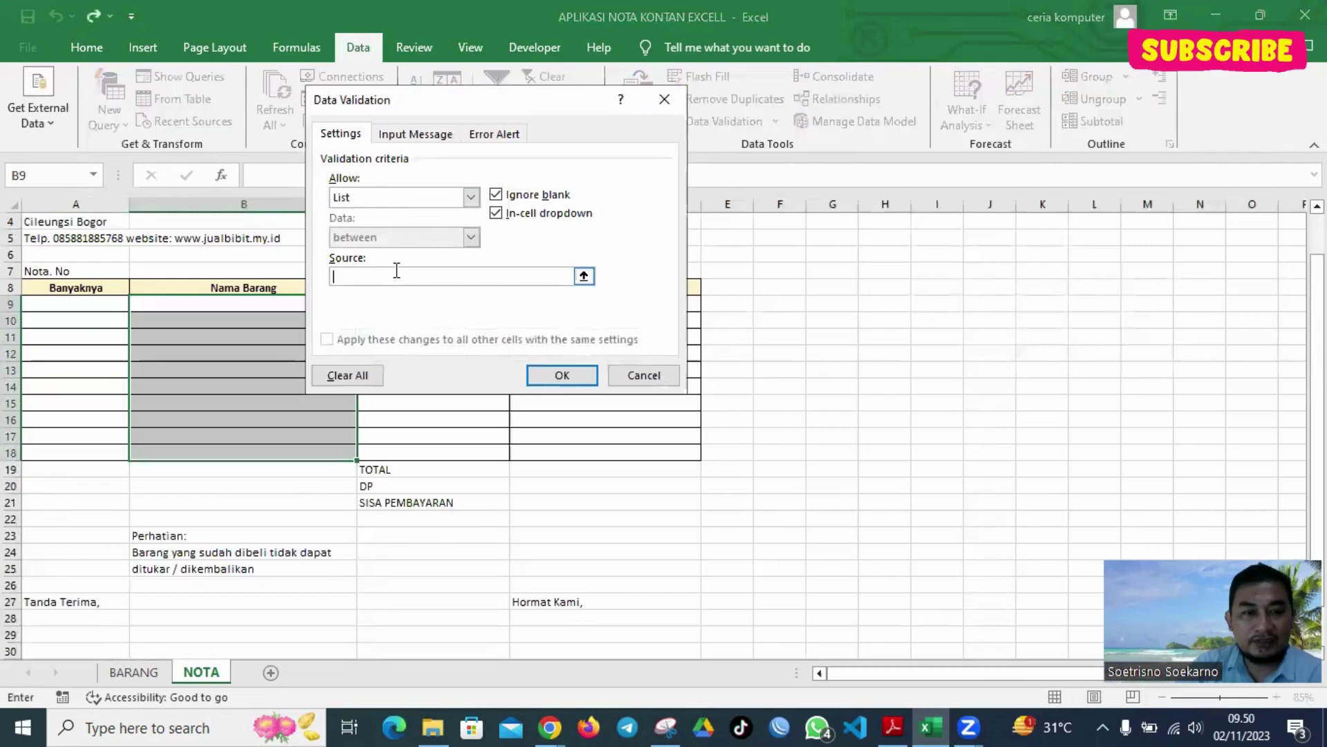
pyautogui.click(134, 672)
pyautogui.moveTo(228, 373); pyautogui.dragTo(231, 600)
pyautogui.press('Return')
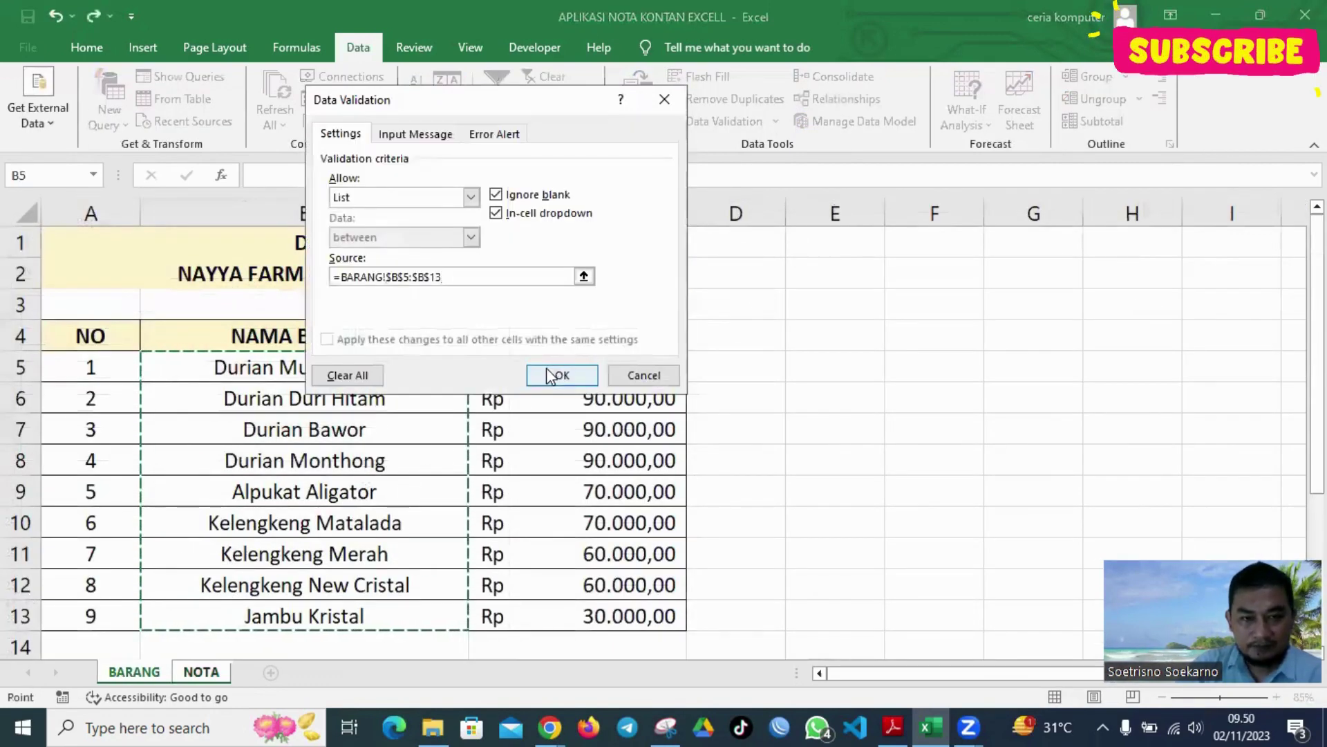
pyautogui.click(423, 134)
# Enter error message 'Silahkan masukan data yang benar sesuai dengan list', keeping Stop style after previewing others
pyautogui.click(495, 135)
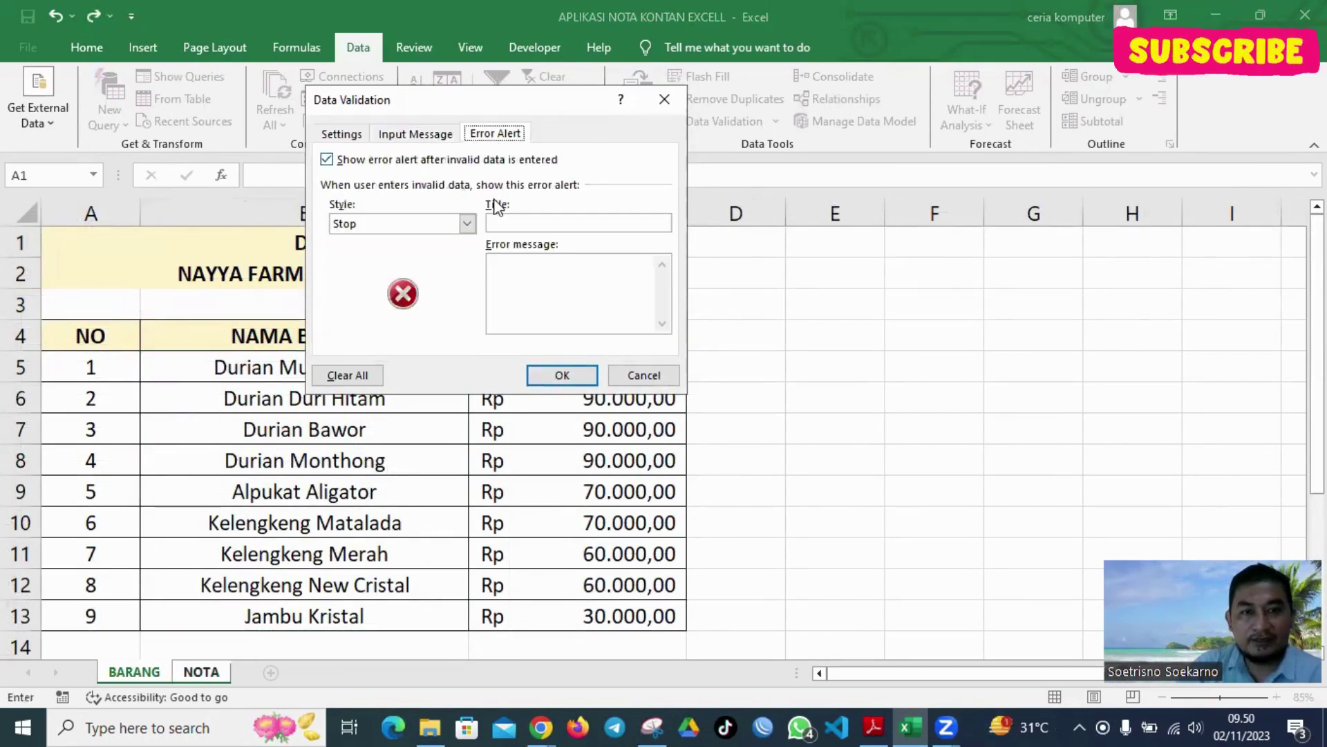
pyautogui.click(531, 268)
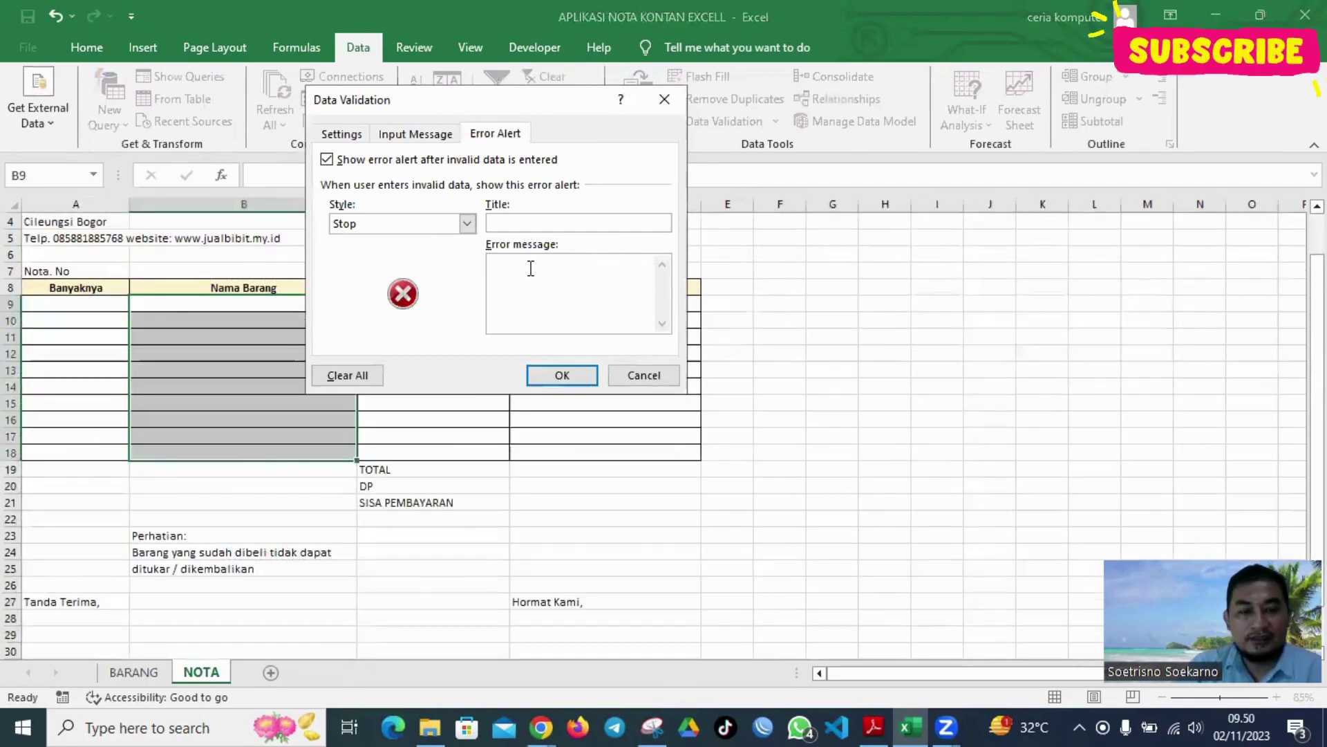
pyautogui.write('Silahkan ma')
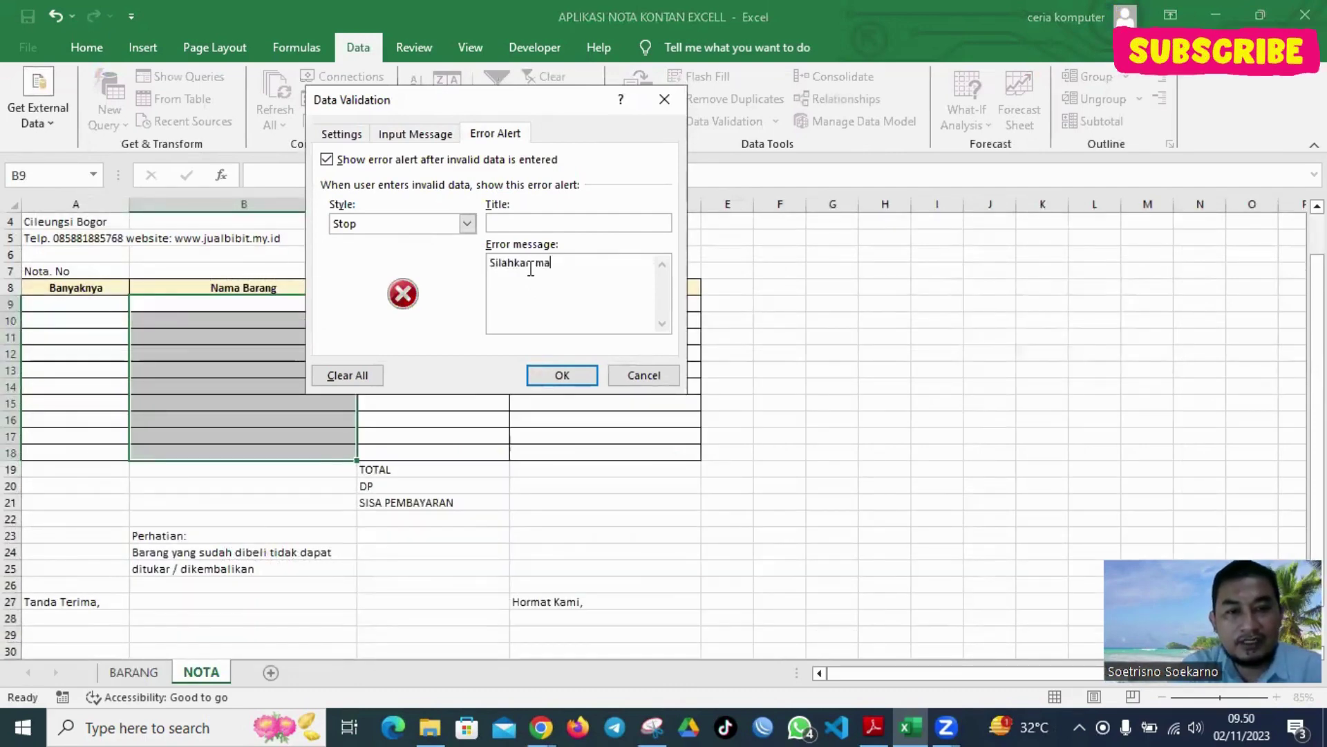
pyautogui.write('sukan data ya')
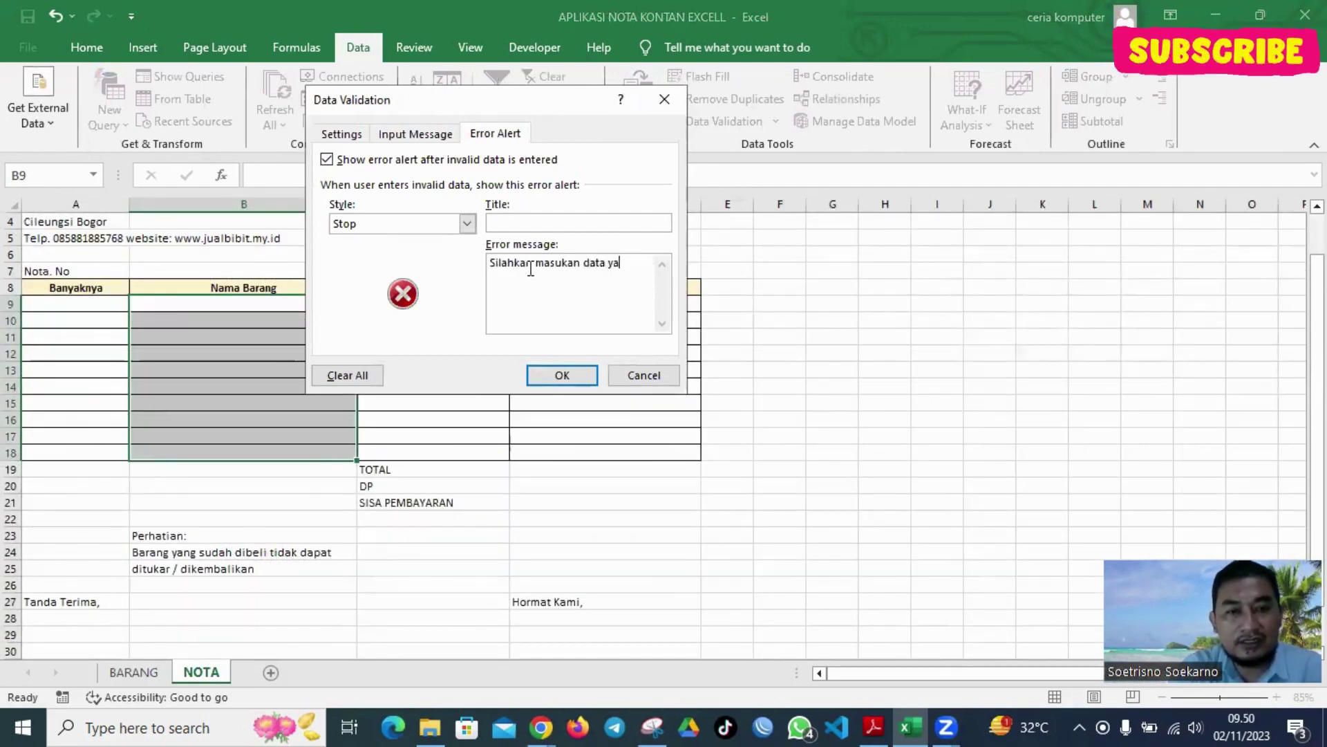
pyautogui.write('ng benar ses')
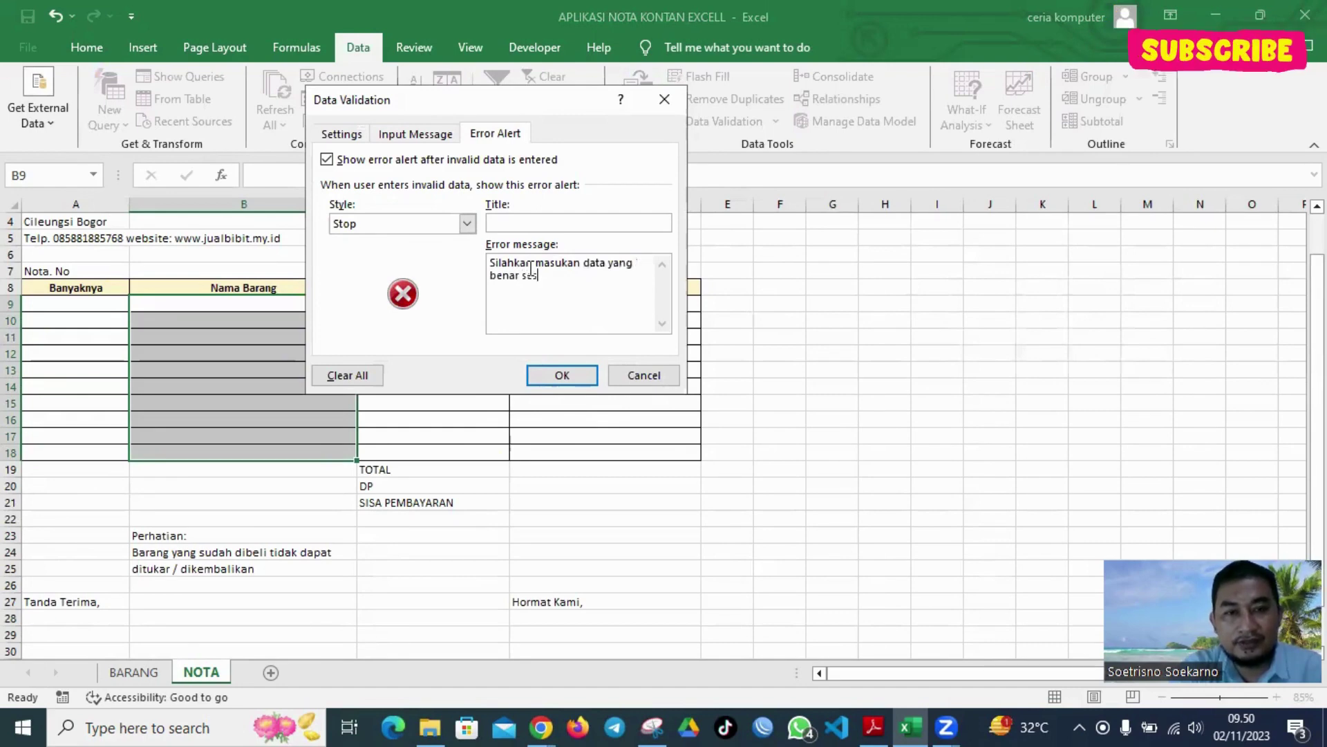
pyautogui.write('uai dengan lis')
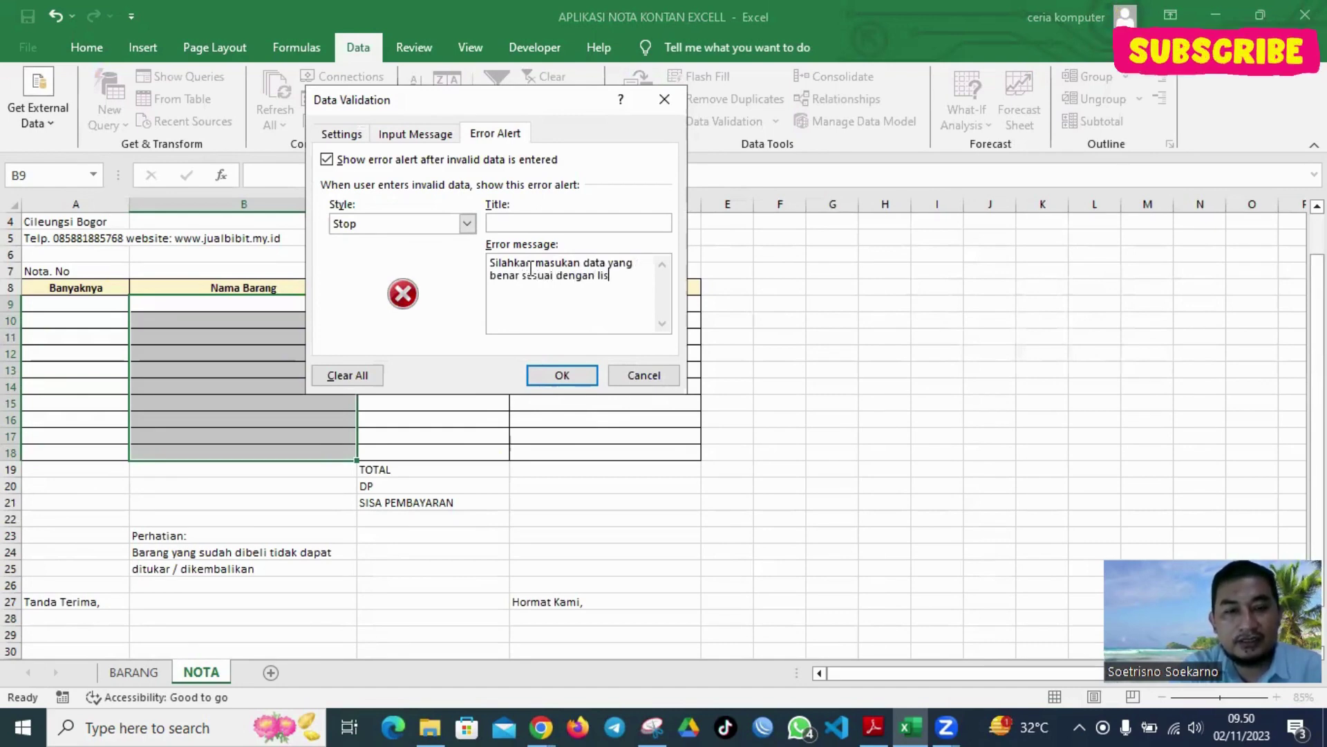
pyautogui.write('t')
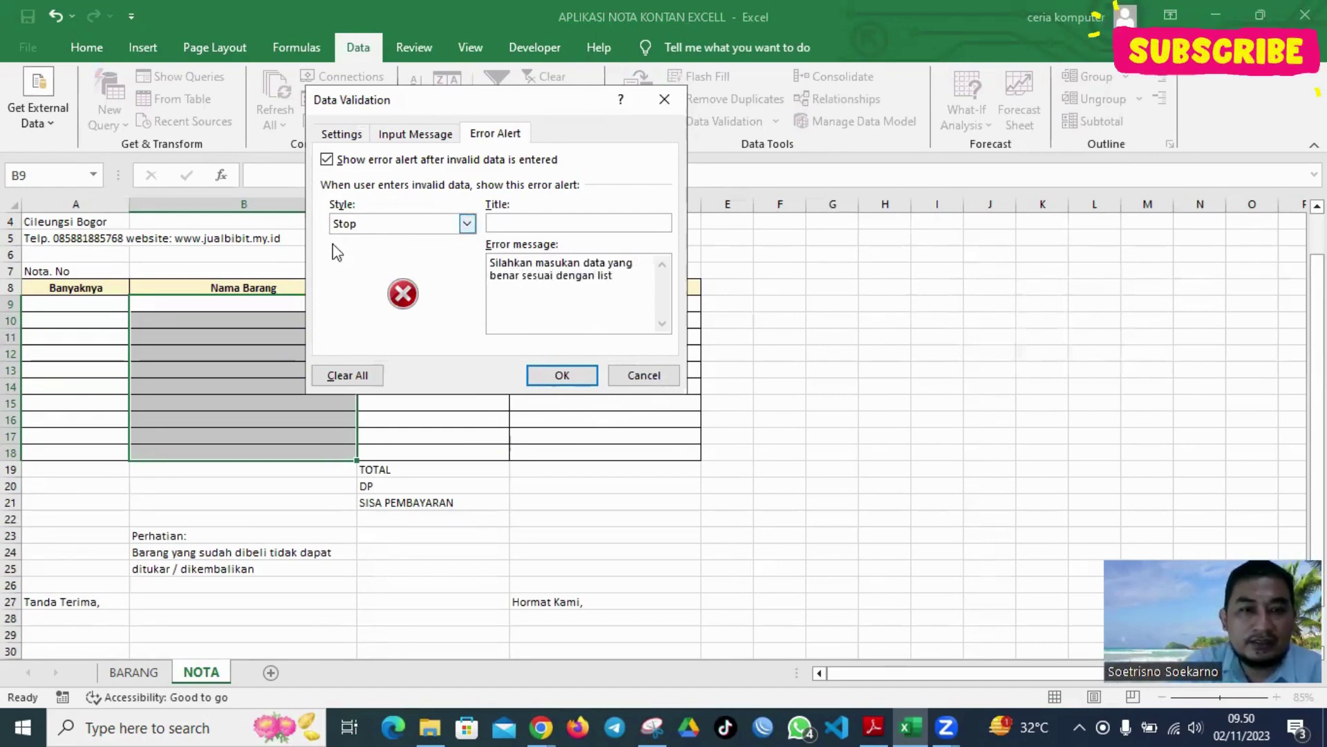
pyautogui.click(474, 222)
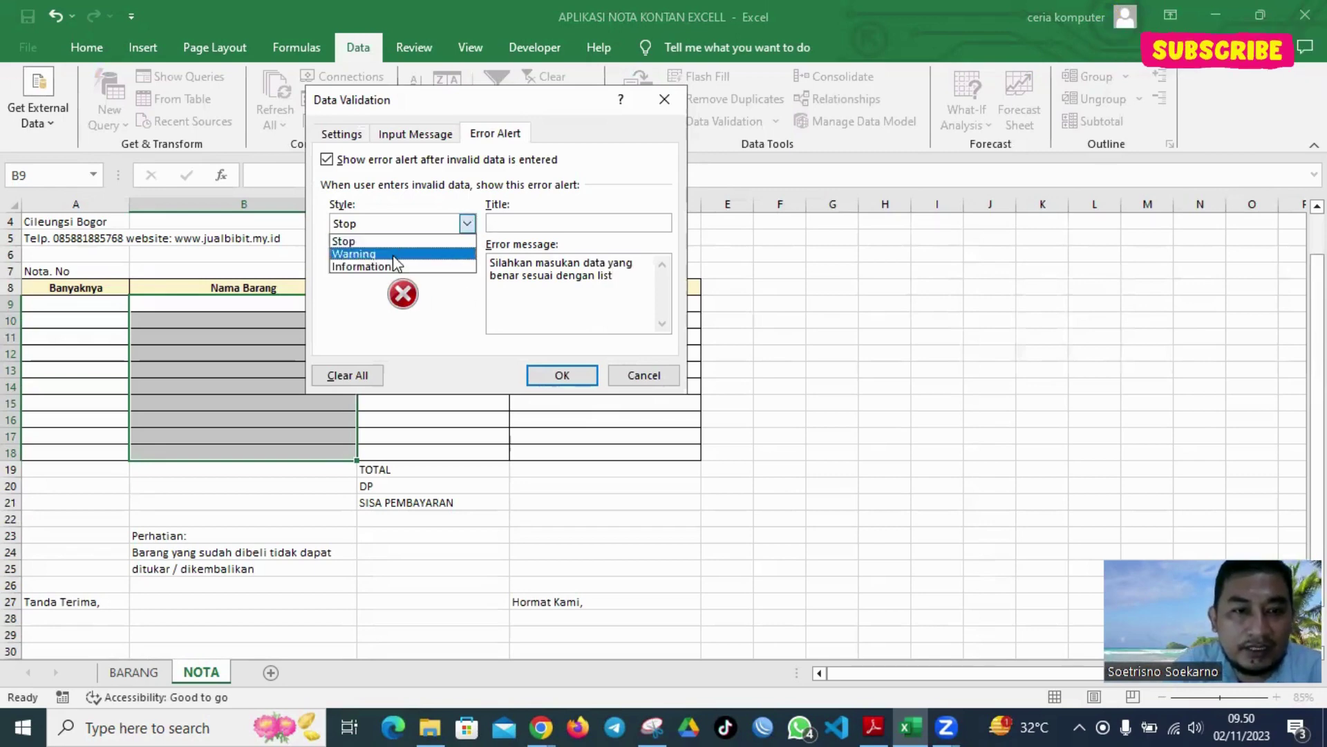
pyautogui.click(377, 248)
pyautogui.click(468, 223)
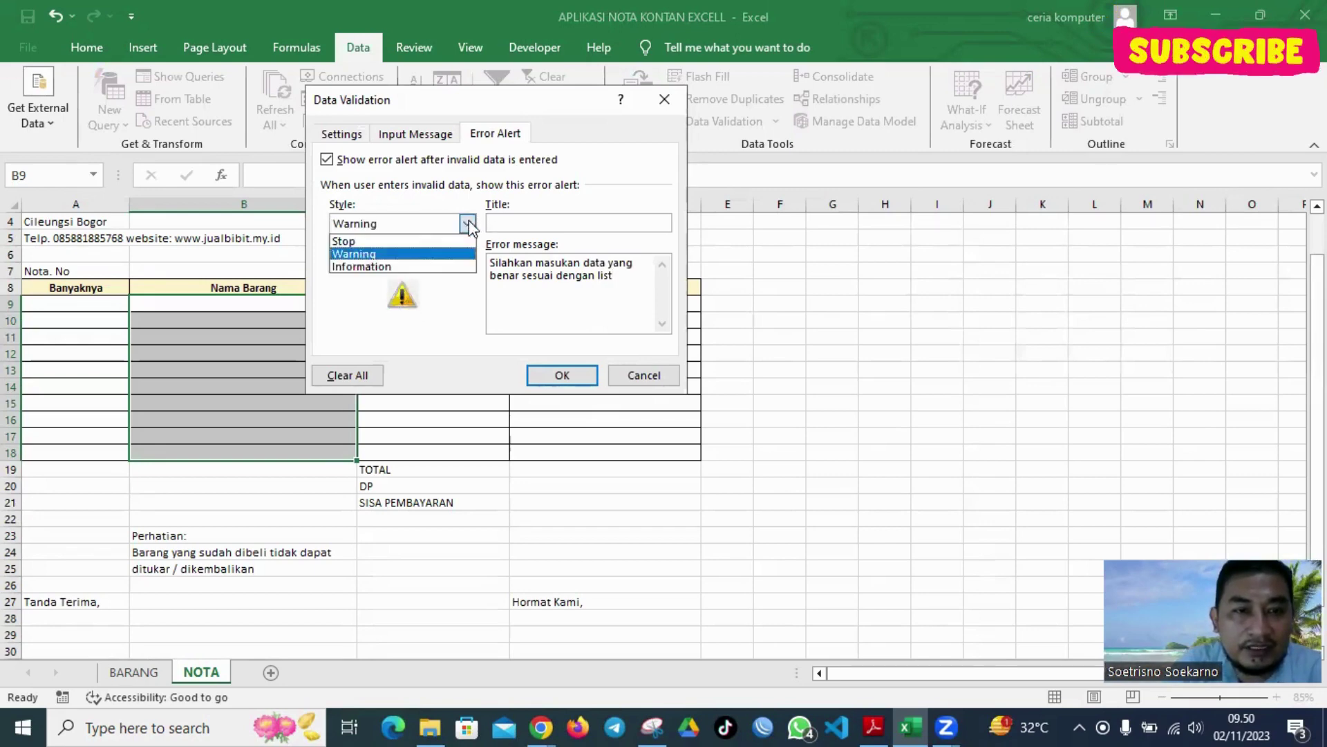
pyautogui.click(411, 268)
pyautogui.click(471, 231)
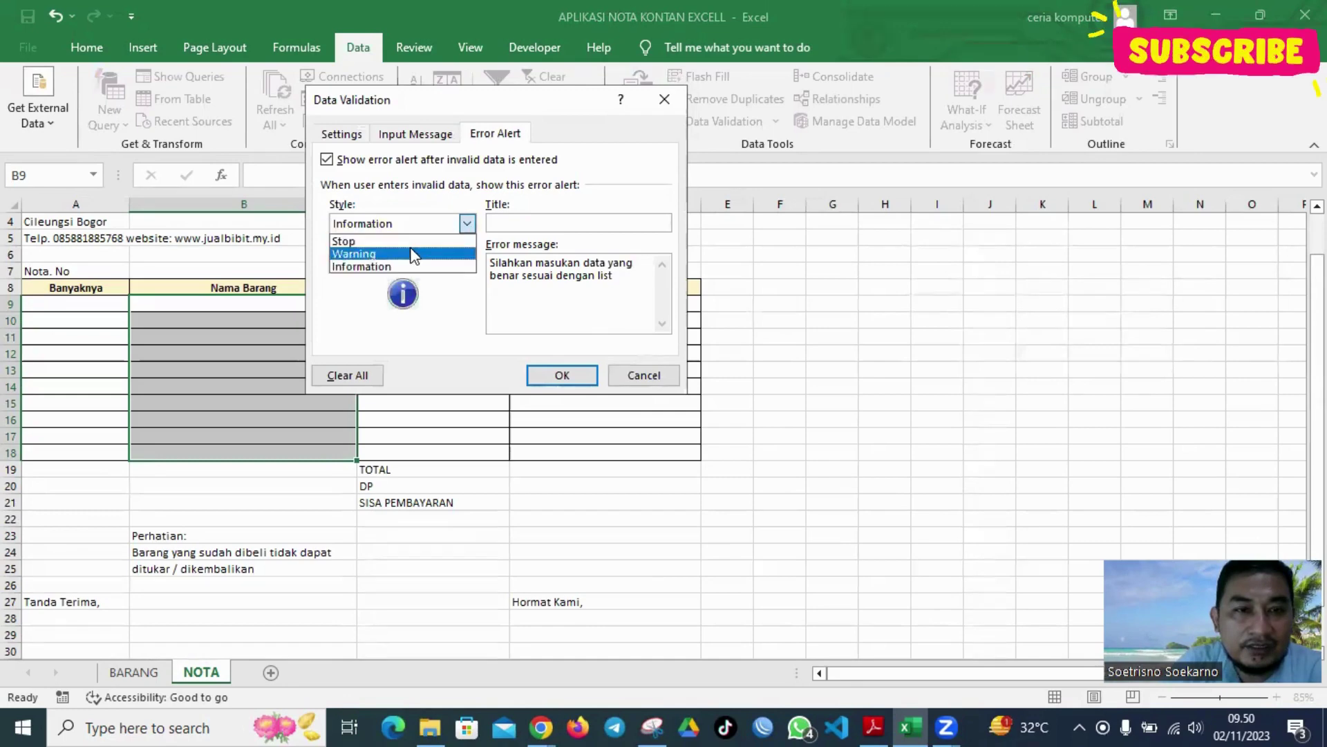
pyautogui.click(388, 238)
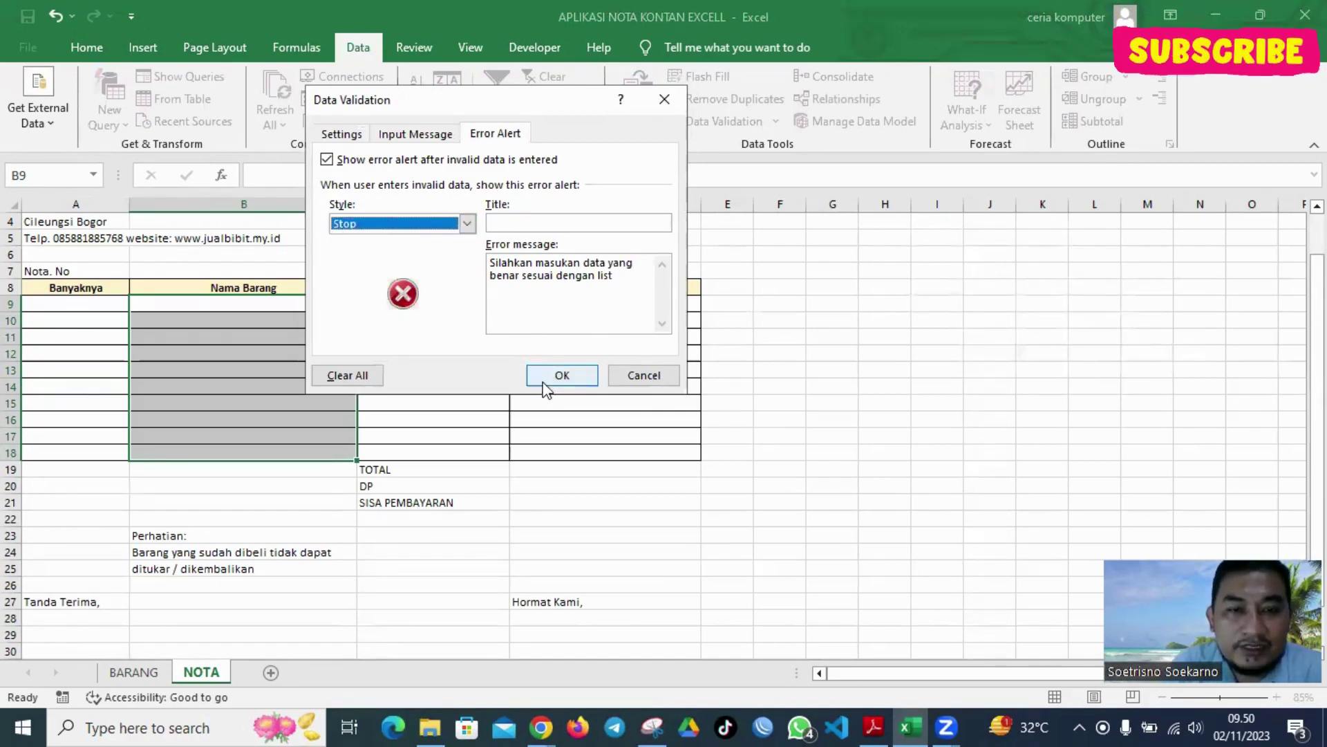
# Confirm the validation and pick Durian Monthong from B9's dropdown list
pyautogui.click(562, 376)
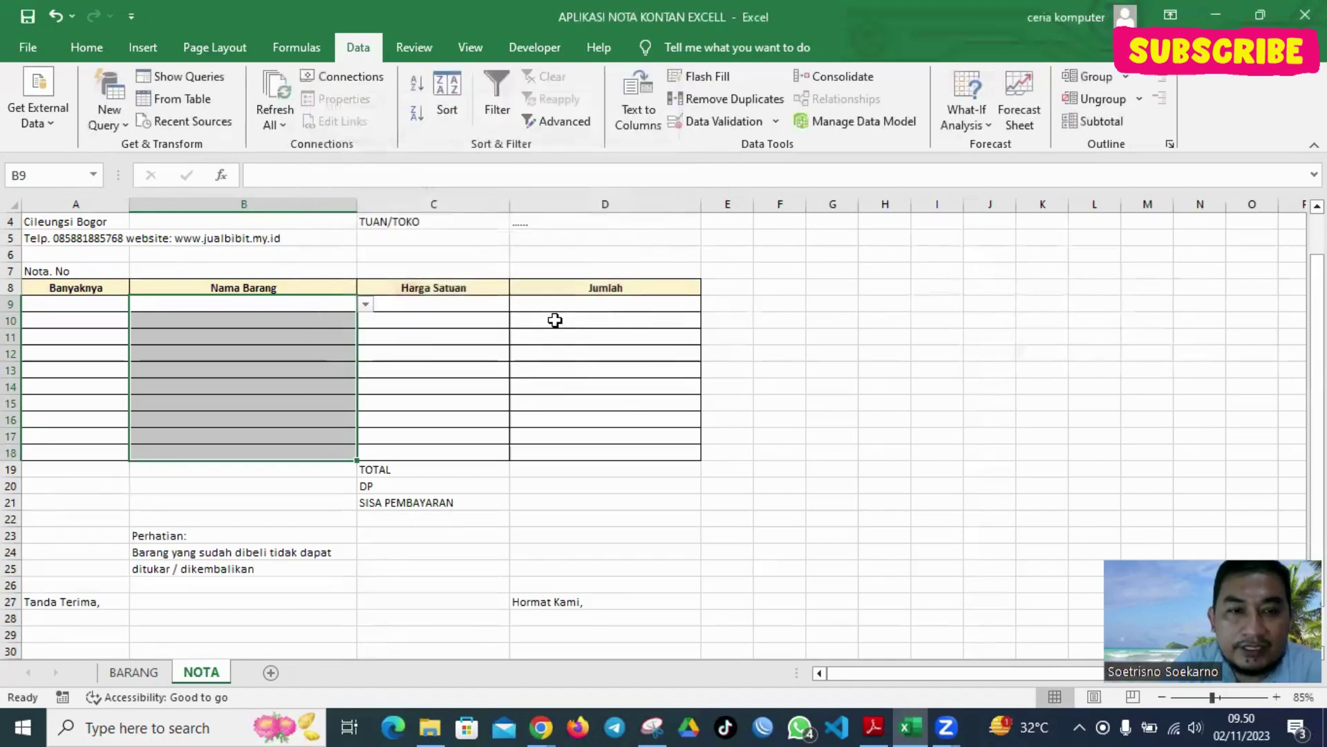
pyautogui.click(326, 317)
pyautogui.click(337, 306)
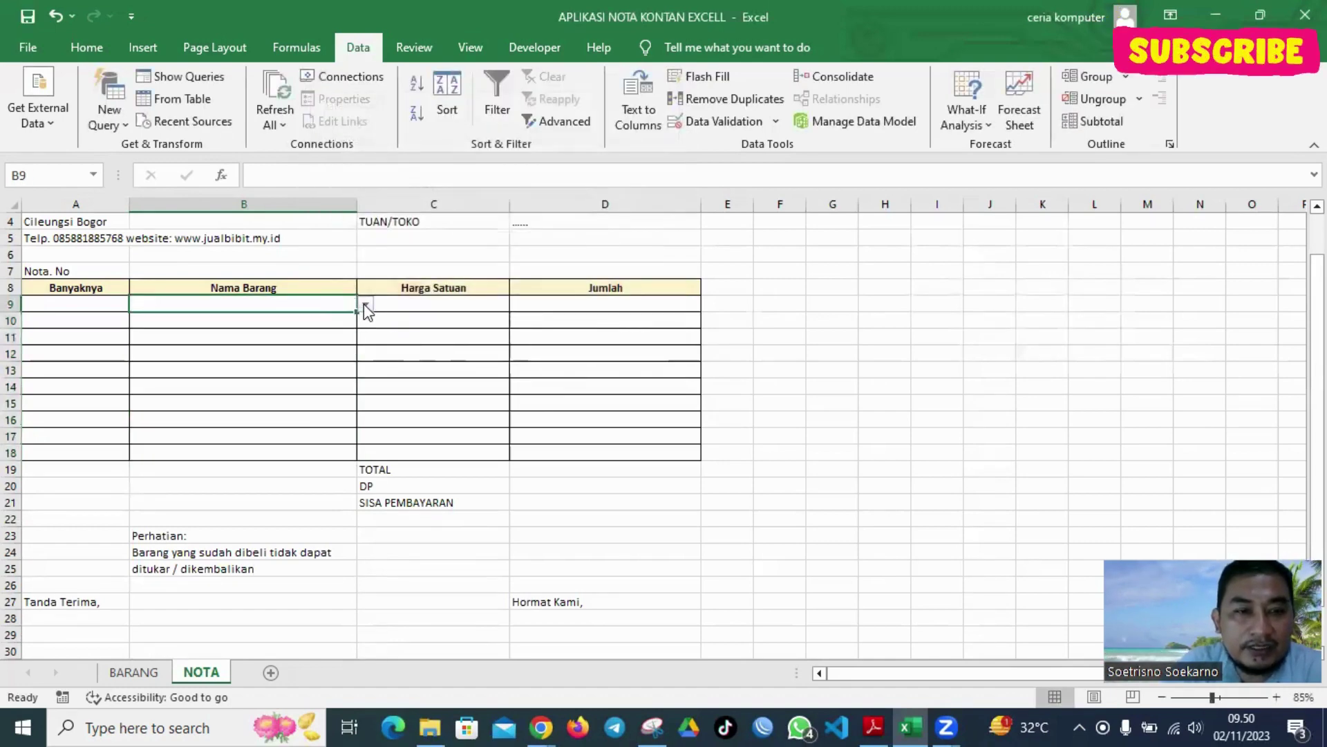
pyautogui.click(365, 305)
pyautogui.click(249, 351)
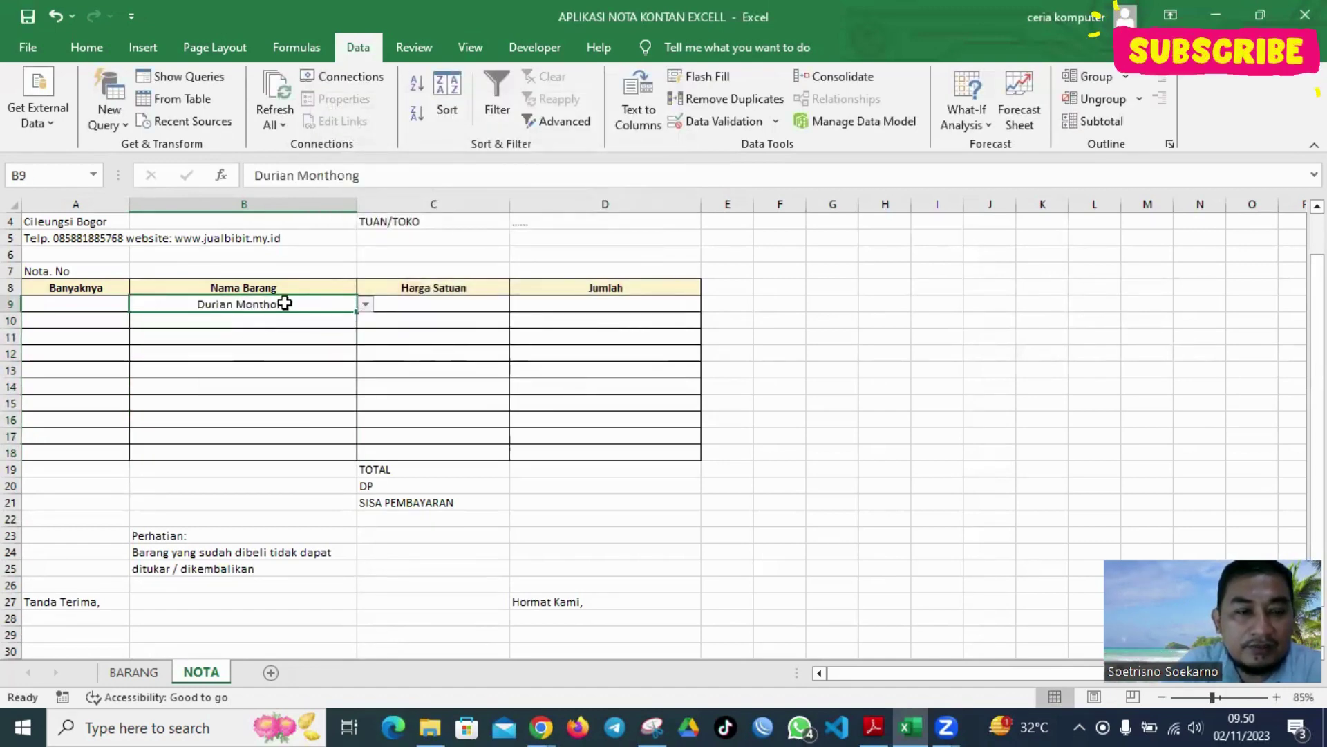
pyautogui.click(362, 304)
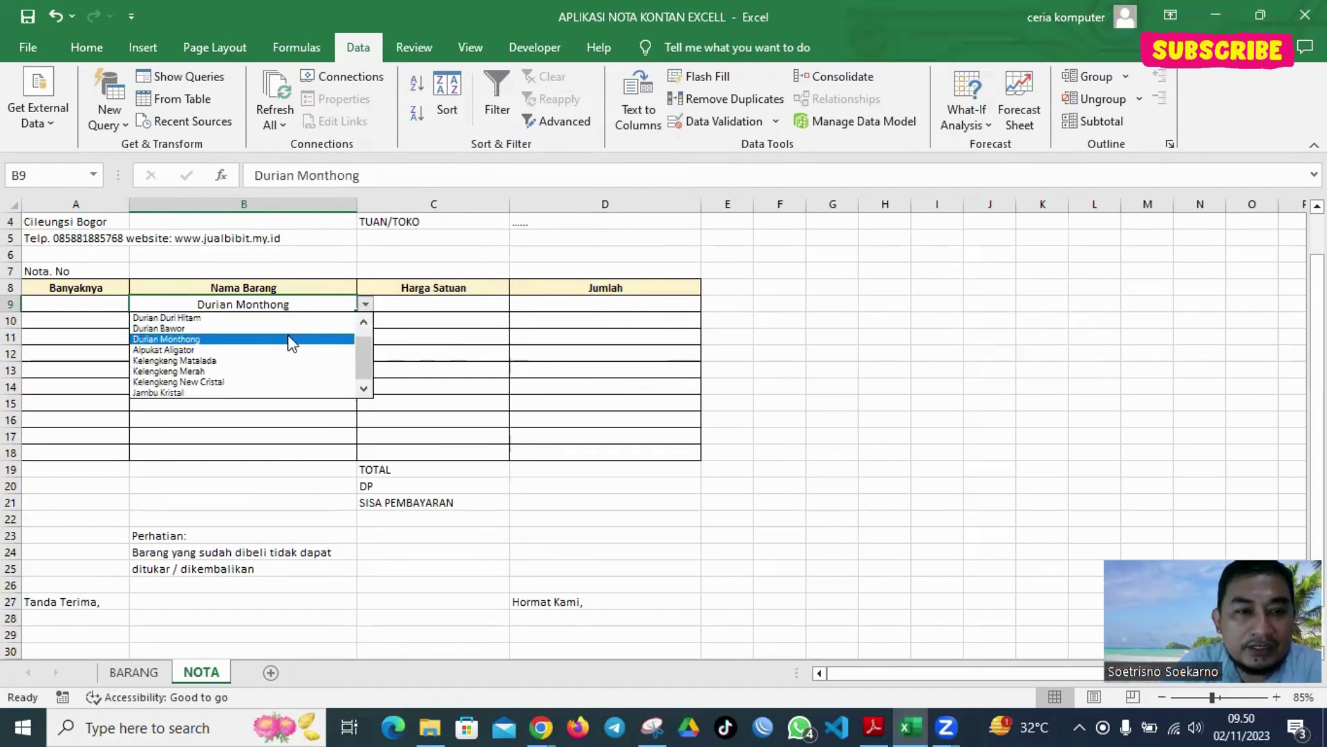
pyautogui.click(305, 324)
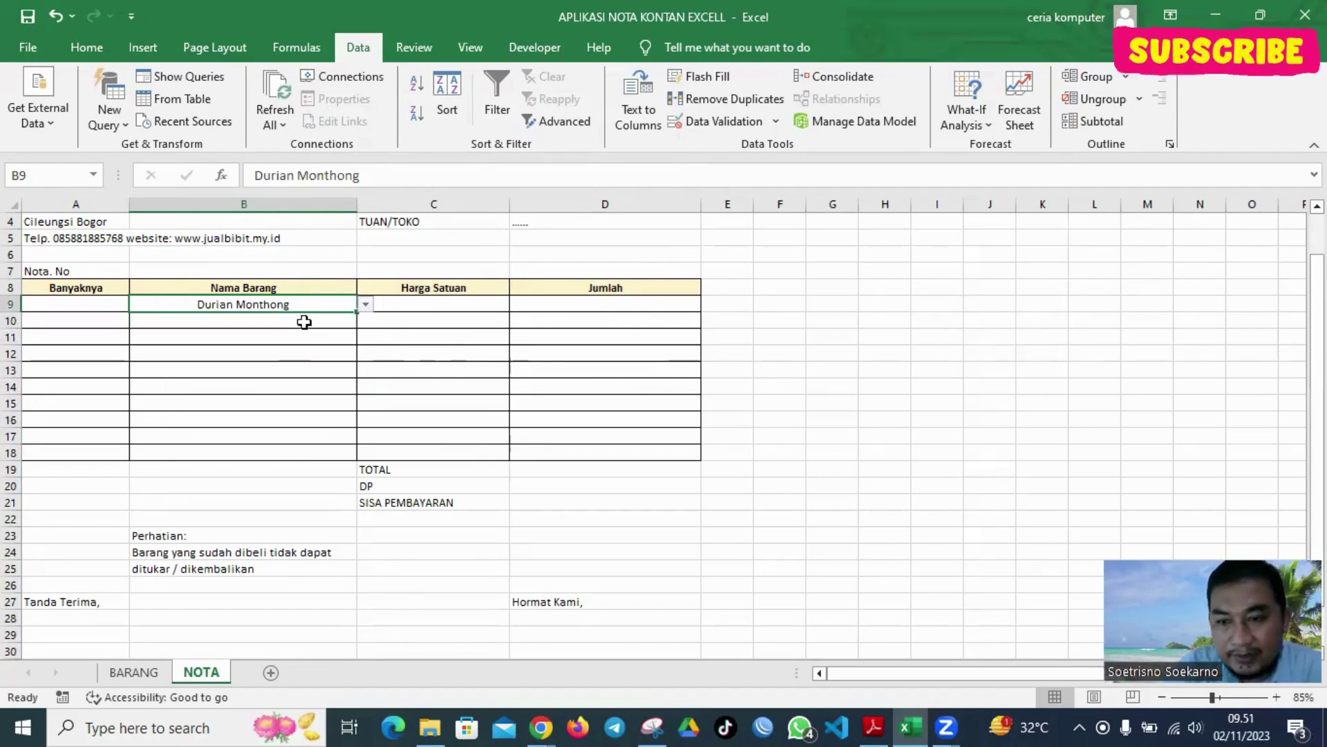
pyautogui.click(92, 303)
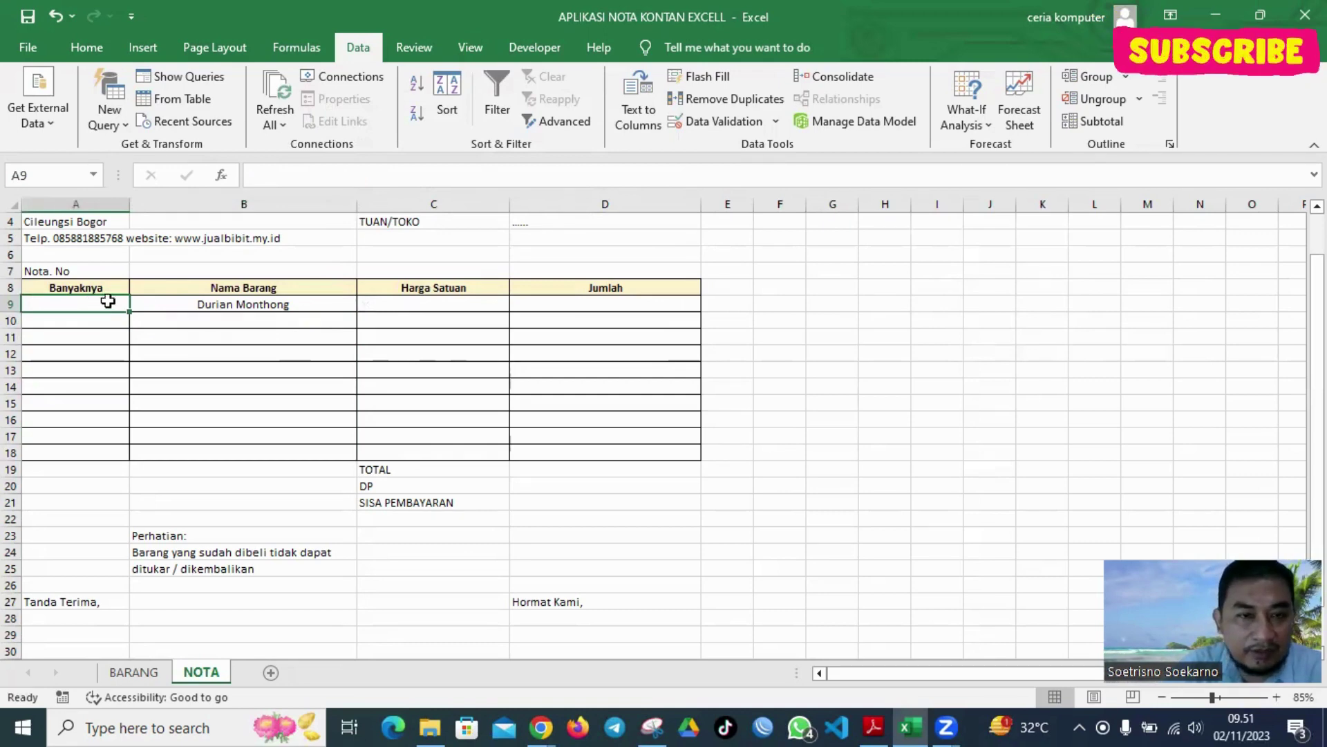
pyautogui.scroll(1, 421, 305)
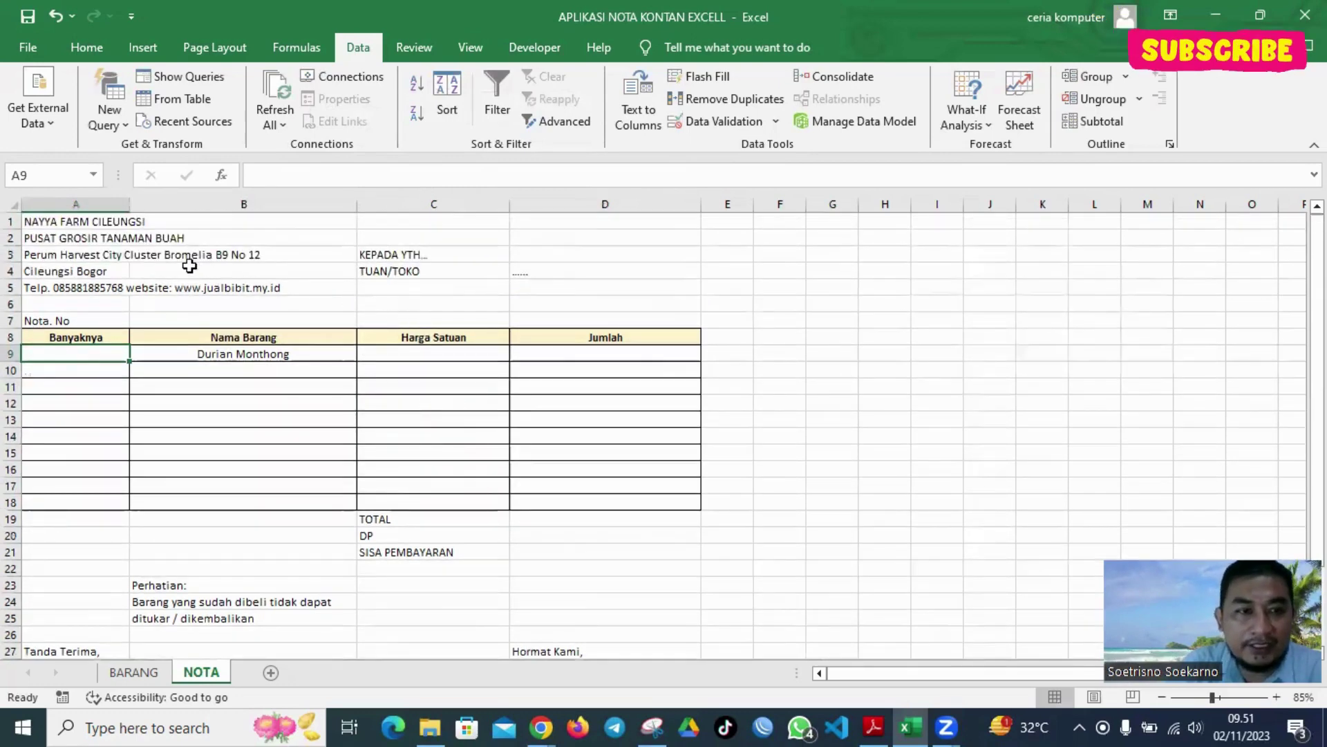
pyautogui.click(872, 340)
pyautogui.click(523, 369)
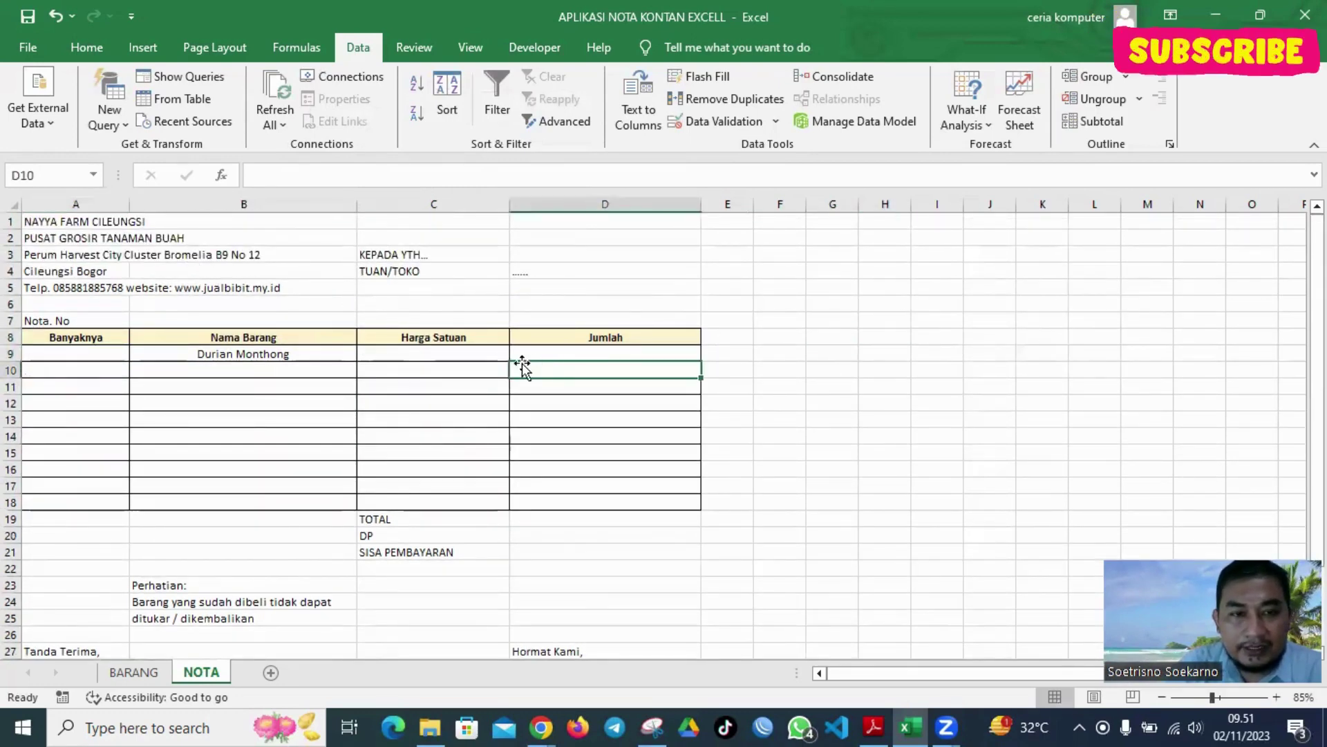
pyautogui.click(474, 354)
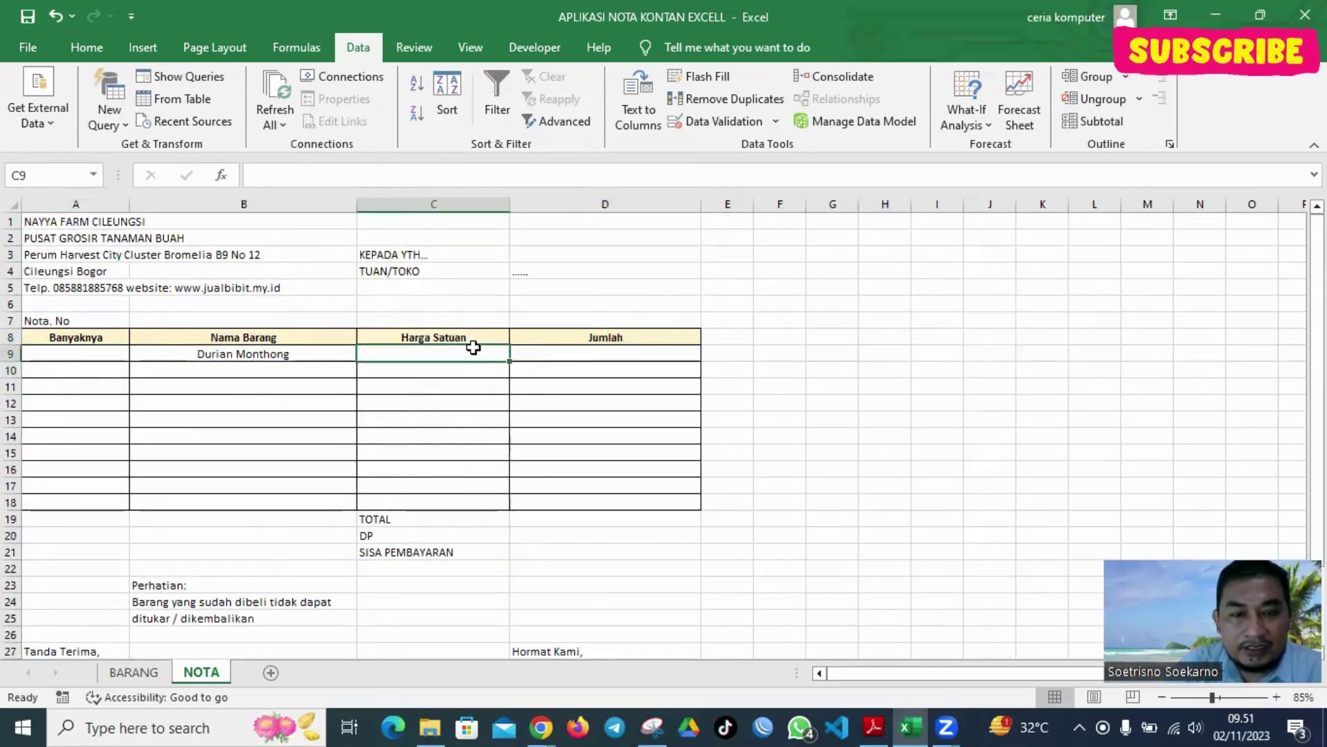
pyautogui.click(432, 380)
pyautogui.click(434, 350)
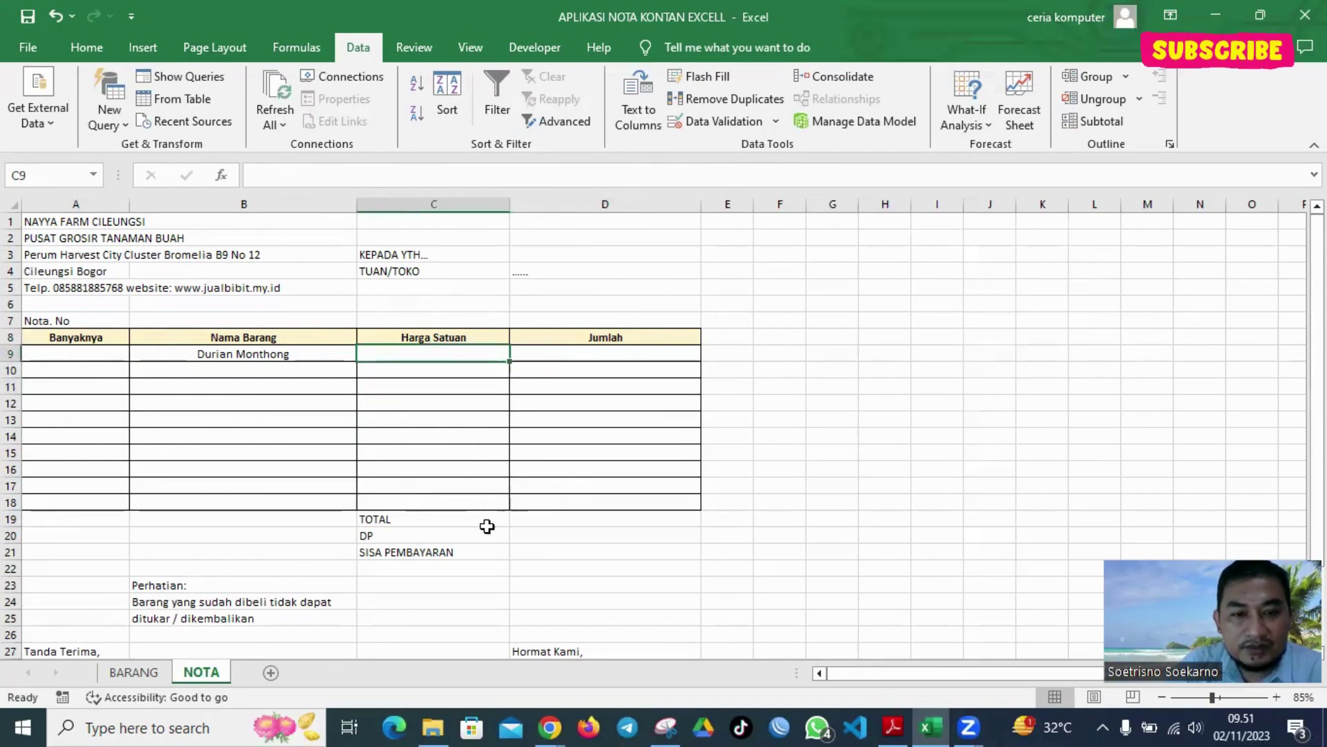
pyautogui.moveTo(491, 523); pyautogui.dragTo(607, 551)
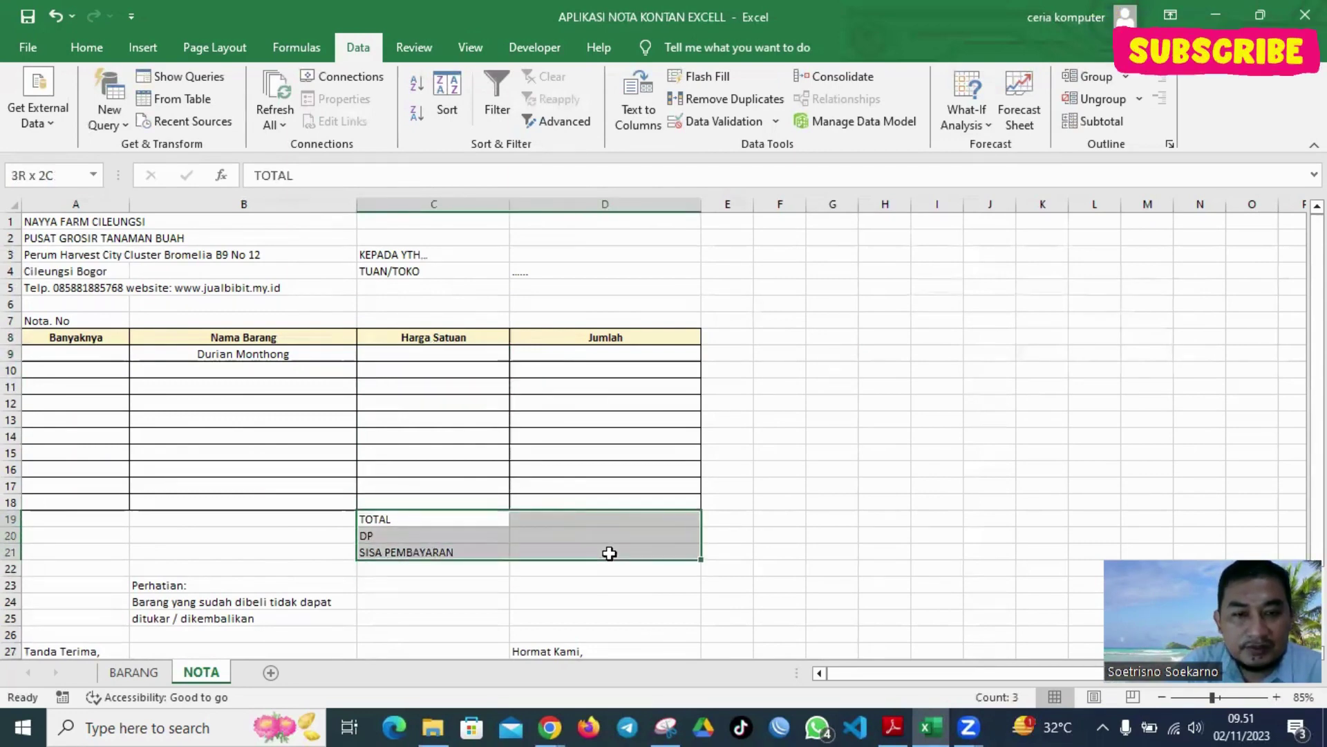
pyautogui.click(84, 47)
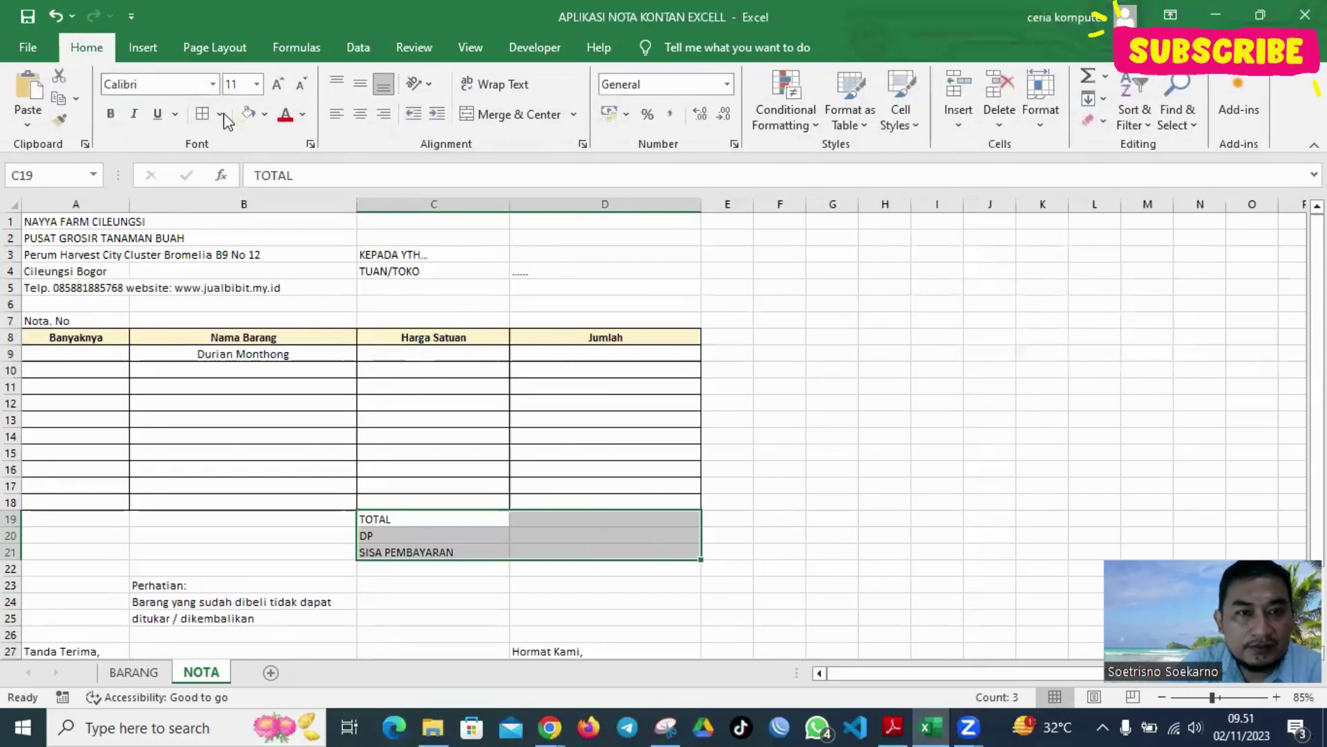
pyautogui.click(756, 320)
pyautogui.click(470, 355)
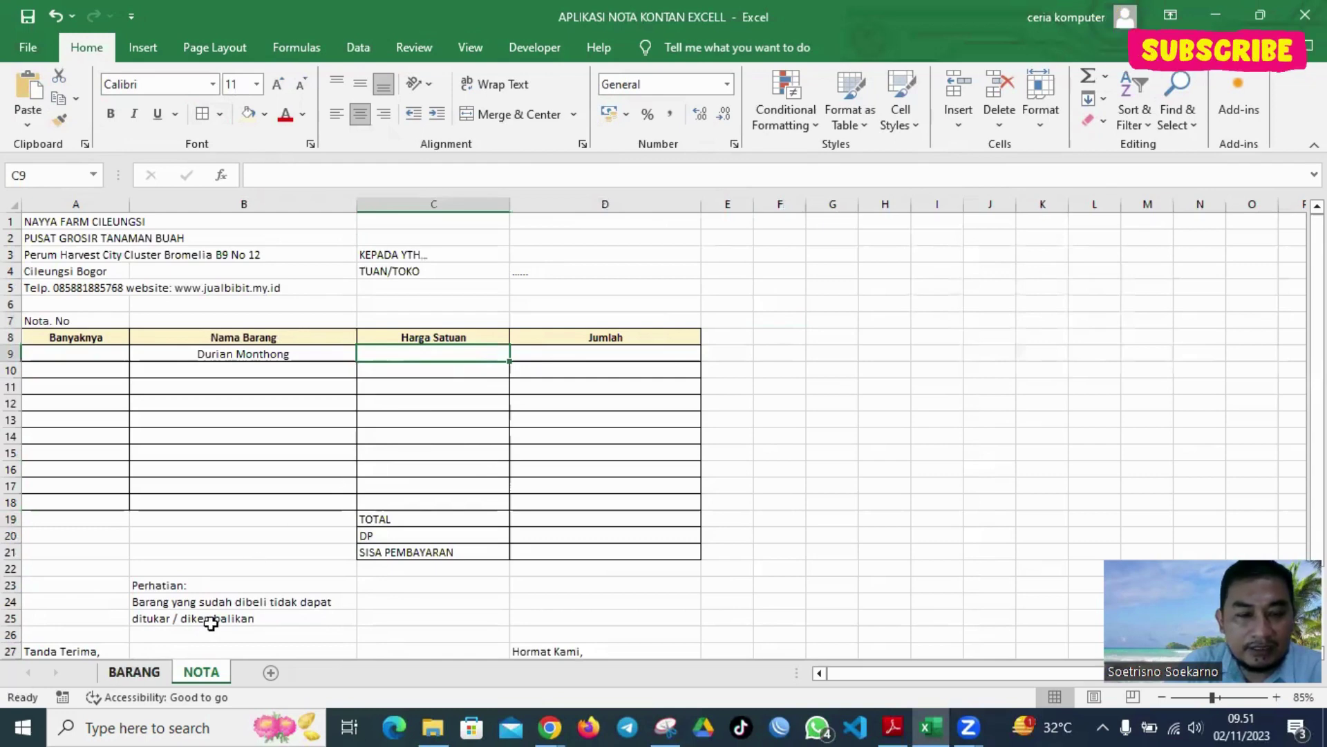
pyautogui.hotkey('ctrl', 'pageup')
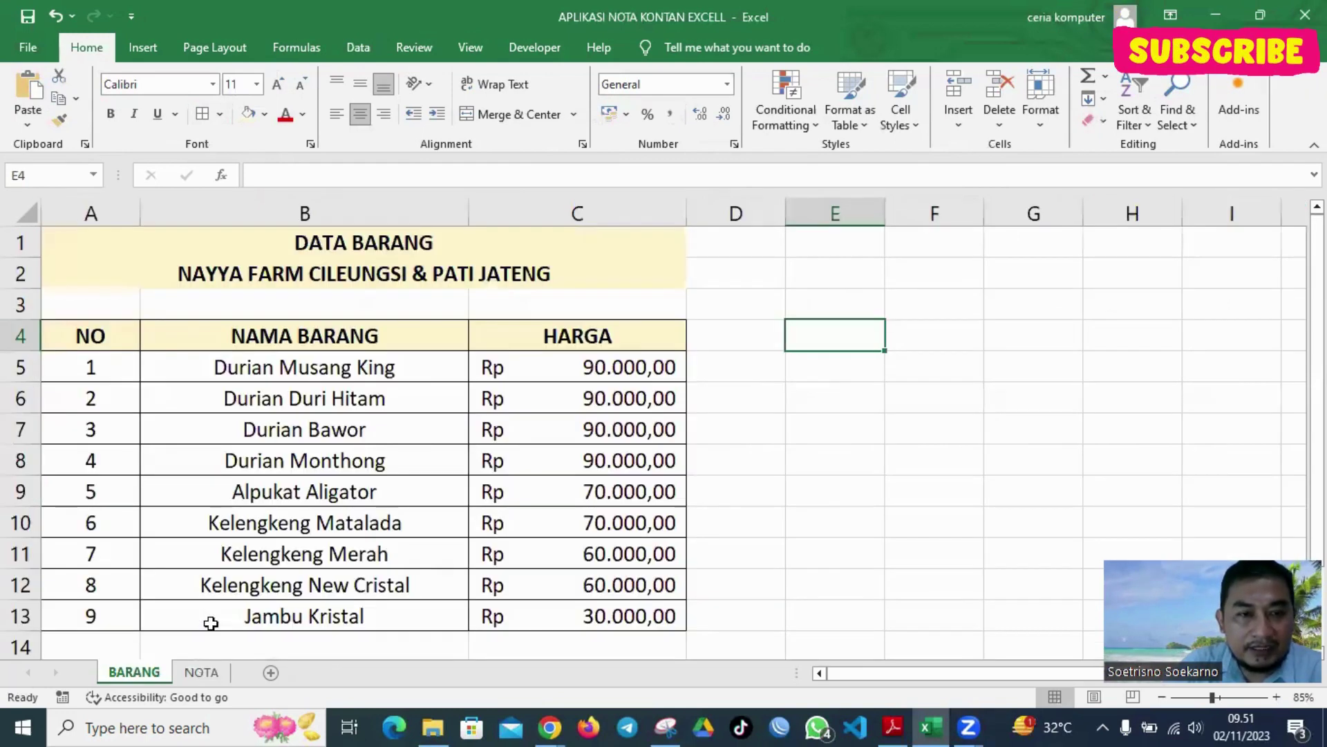
pyautogui.hotkey('ctrl', 'pagedown')
pyautogui.hotkey('ctrl', 'pageup')
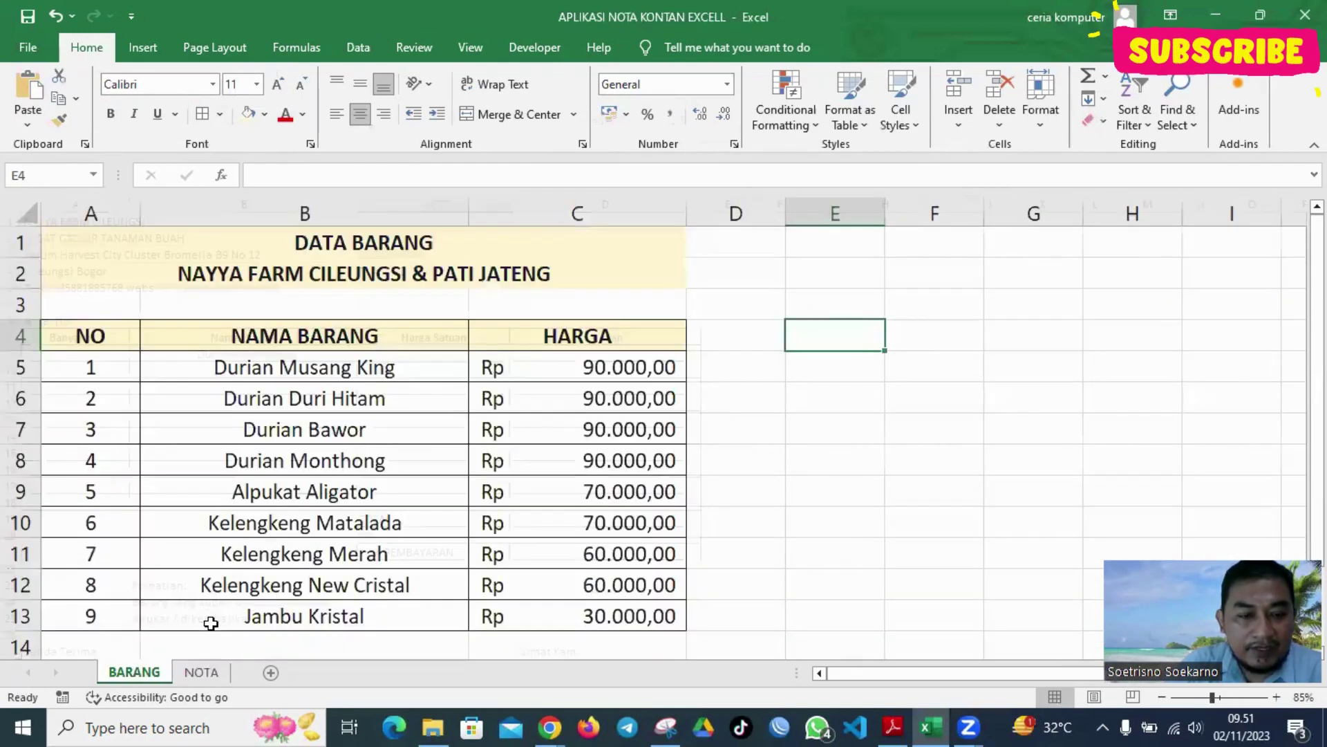
pyautogui.hotkey('ctrl', 'pagedown')
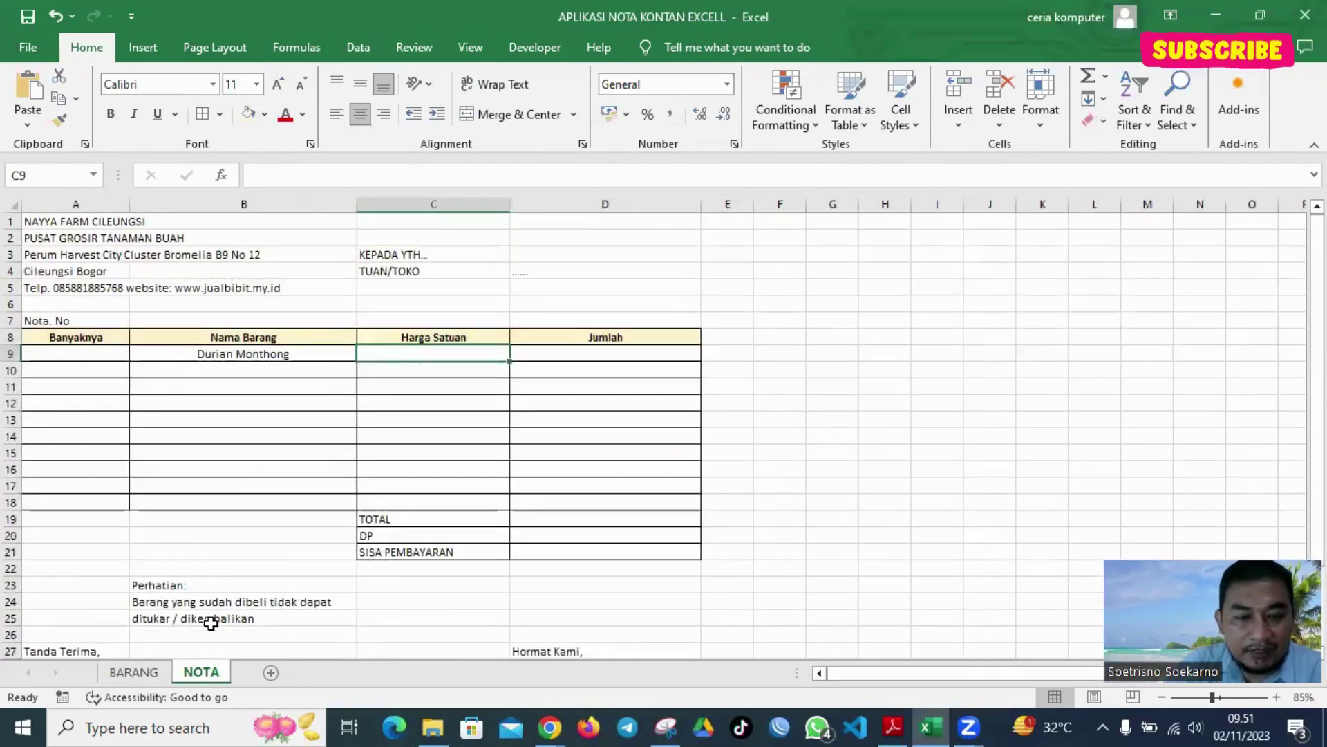
# Colour the NOTA sheet tab yellow
pyautogui.rightClick(208, 671)
pyautogui.moveTo(260, 590)
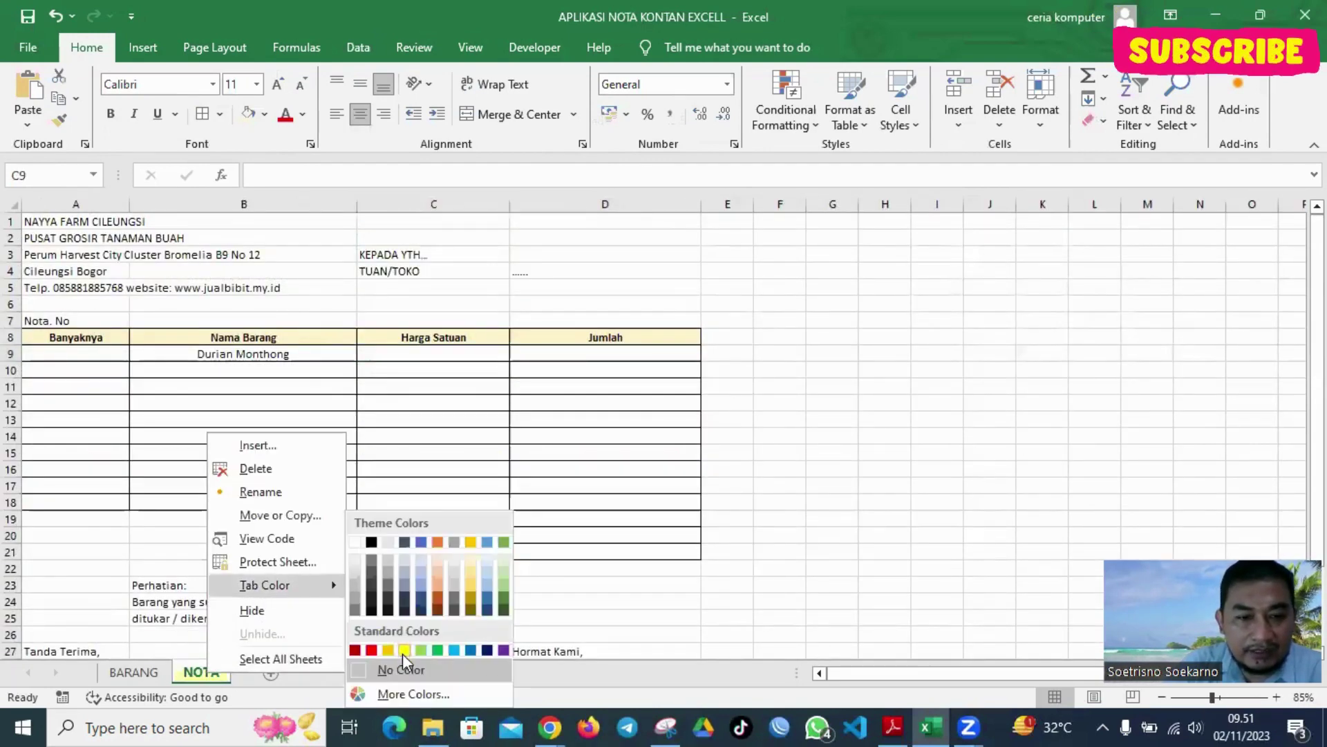
pyautogui.click(402, 654)
# Switch to the BARANG sheet, give its tab a colour, and select B4:C13
pyautogui.hotkey('ctrl', 'pageup')
pyautogui.rightClick(155, 671)
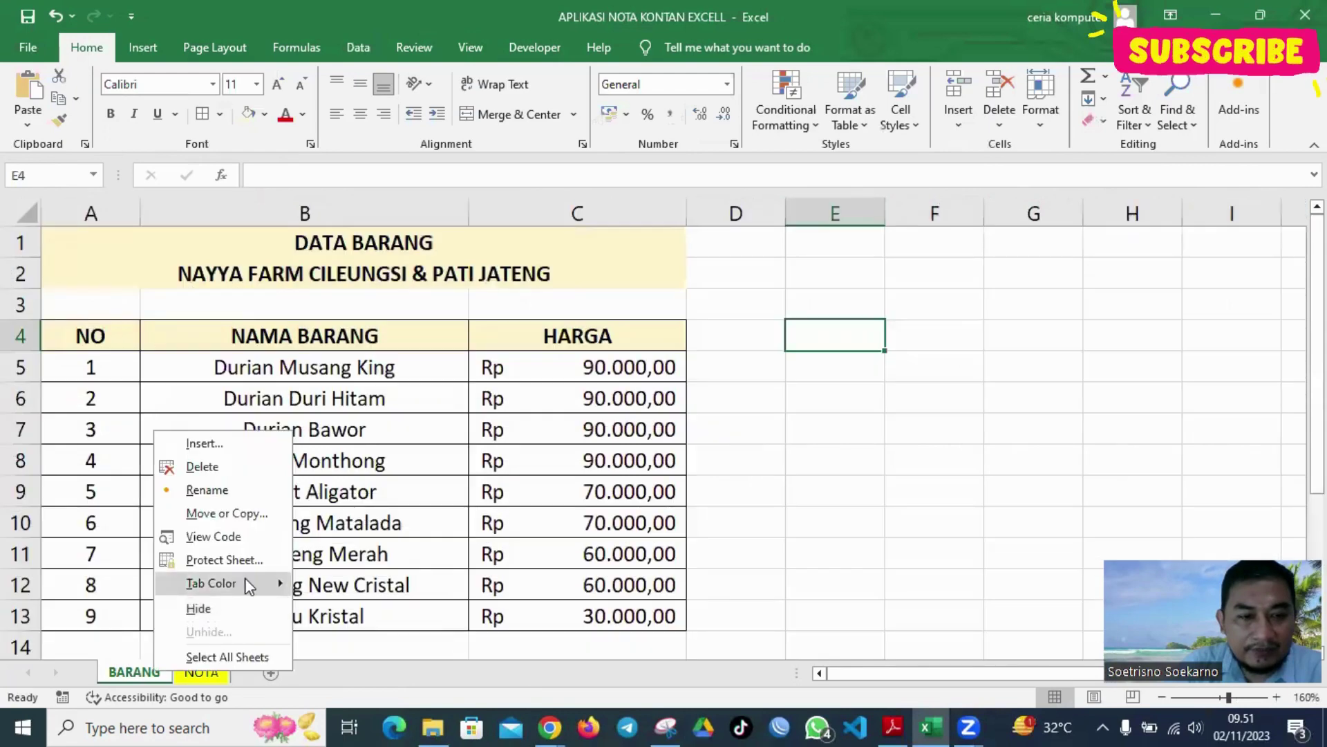
pyautogui.moveTo(249, 586)
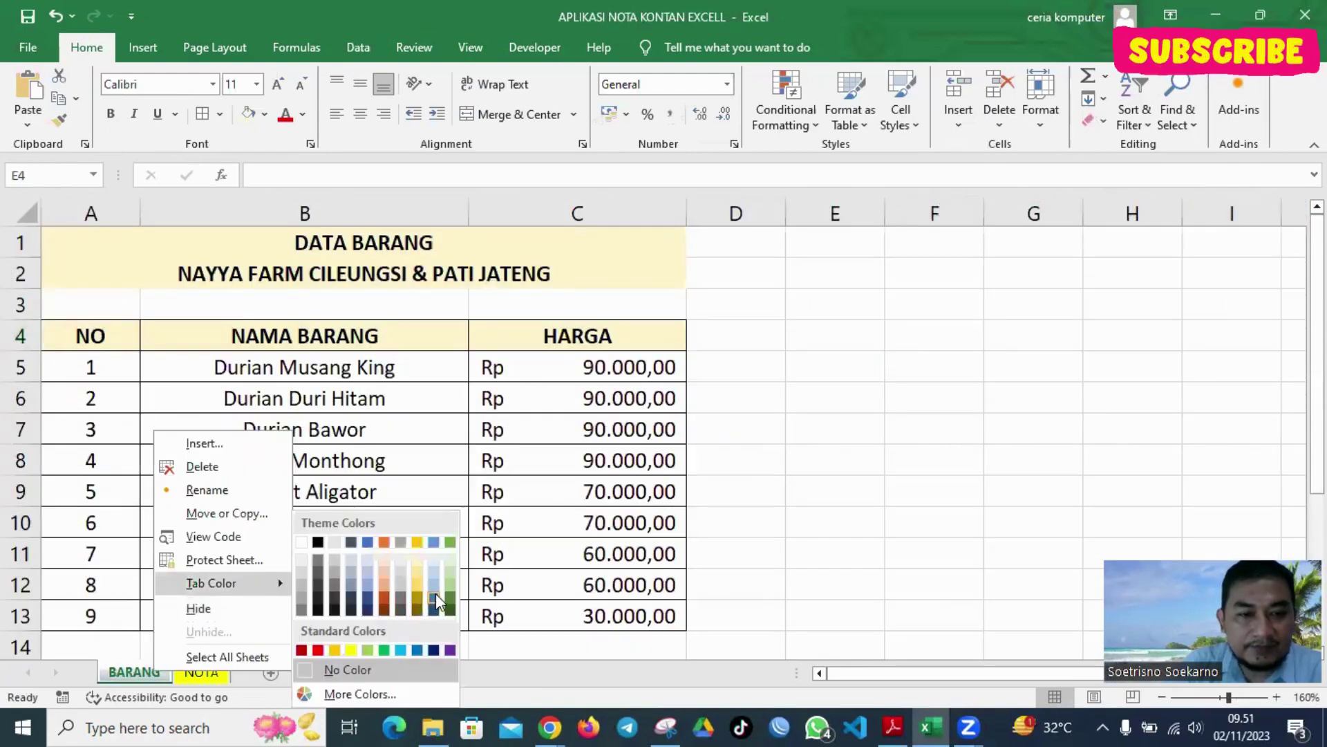
pyautogui.click(436, 594)
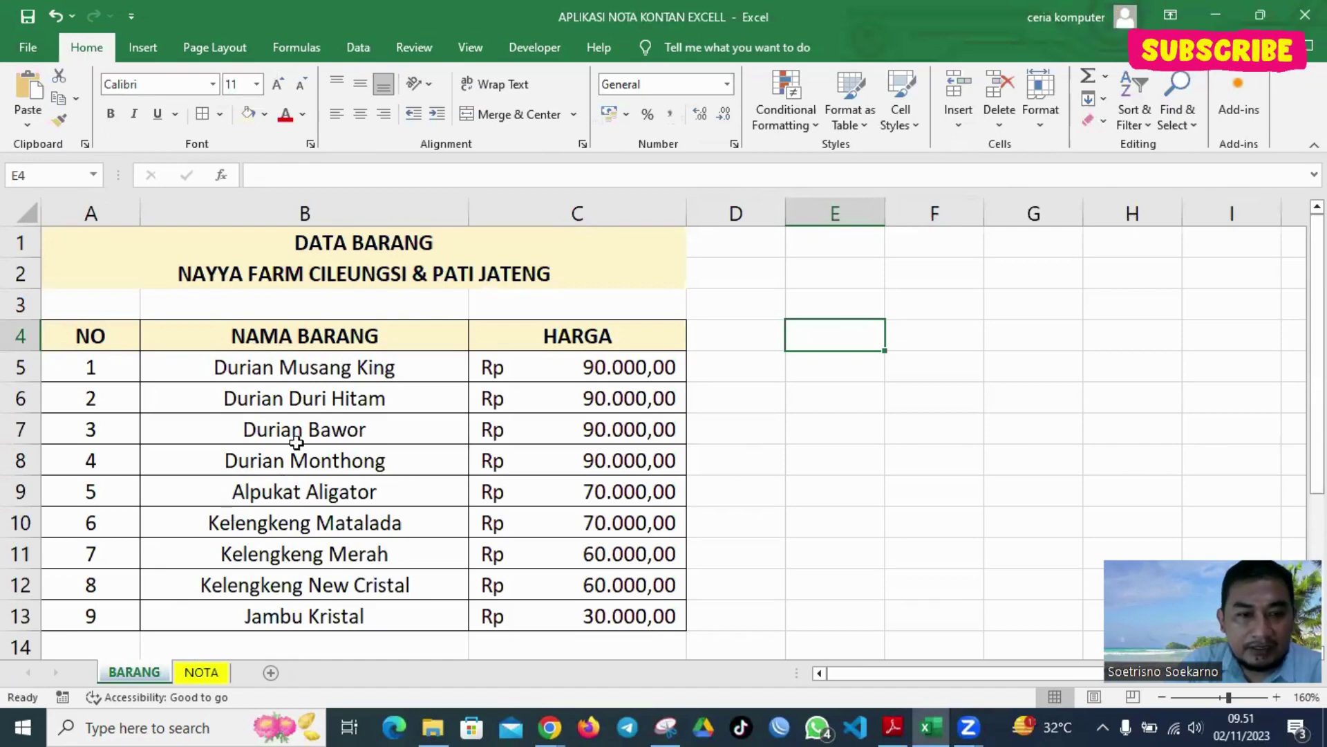
pyautogui.moveTo(228, 328); pyautogui.dragTo(503, 618)
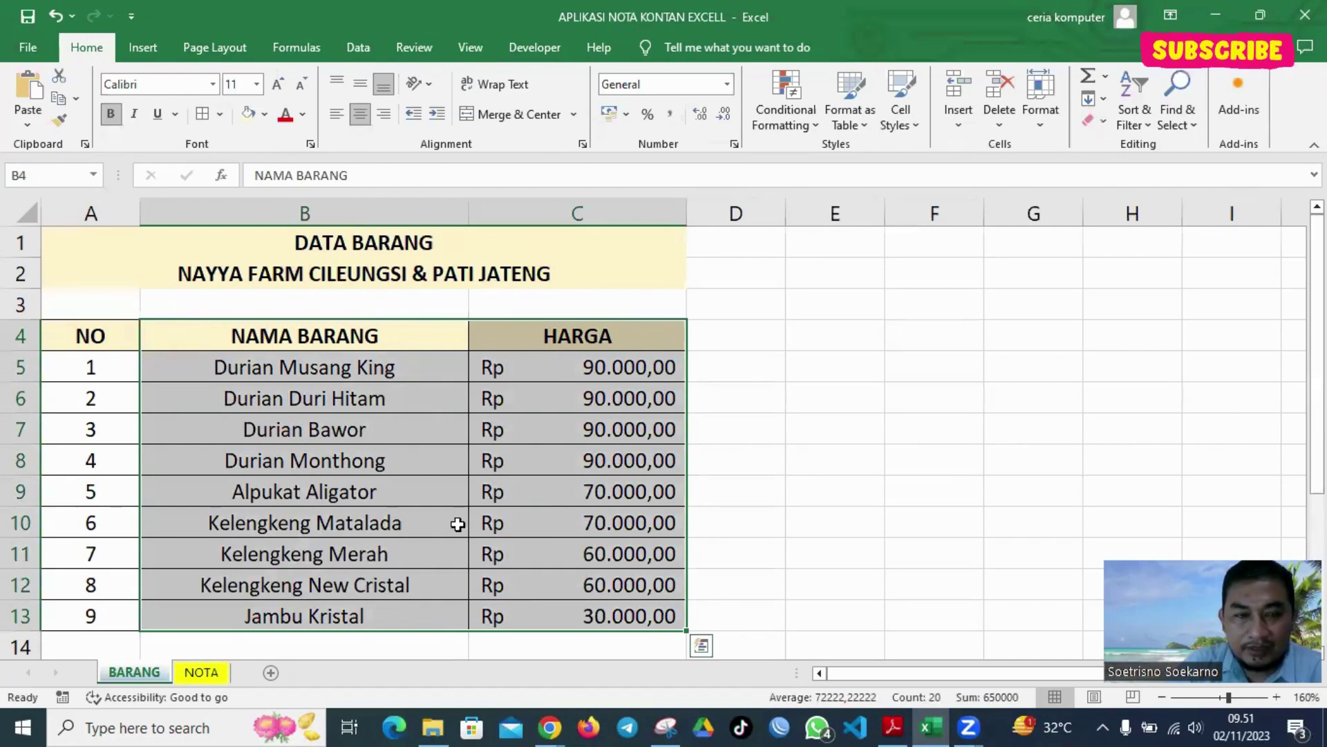
# Name the BARANG item names and prices block B4:C13 'databarang' via the Name Box
pyautogui.click(845, 348)
pyautogui.moveTo(297, 346); pyautogui.dragTo(542, 613)
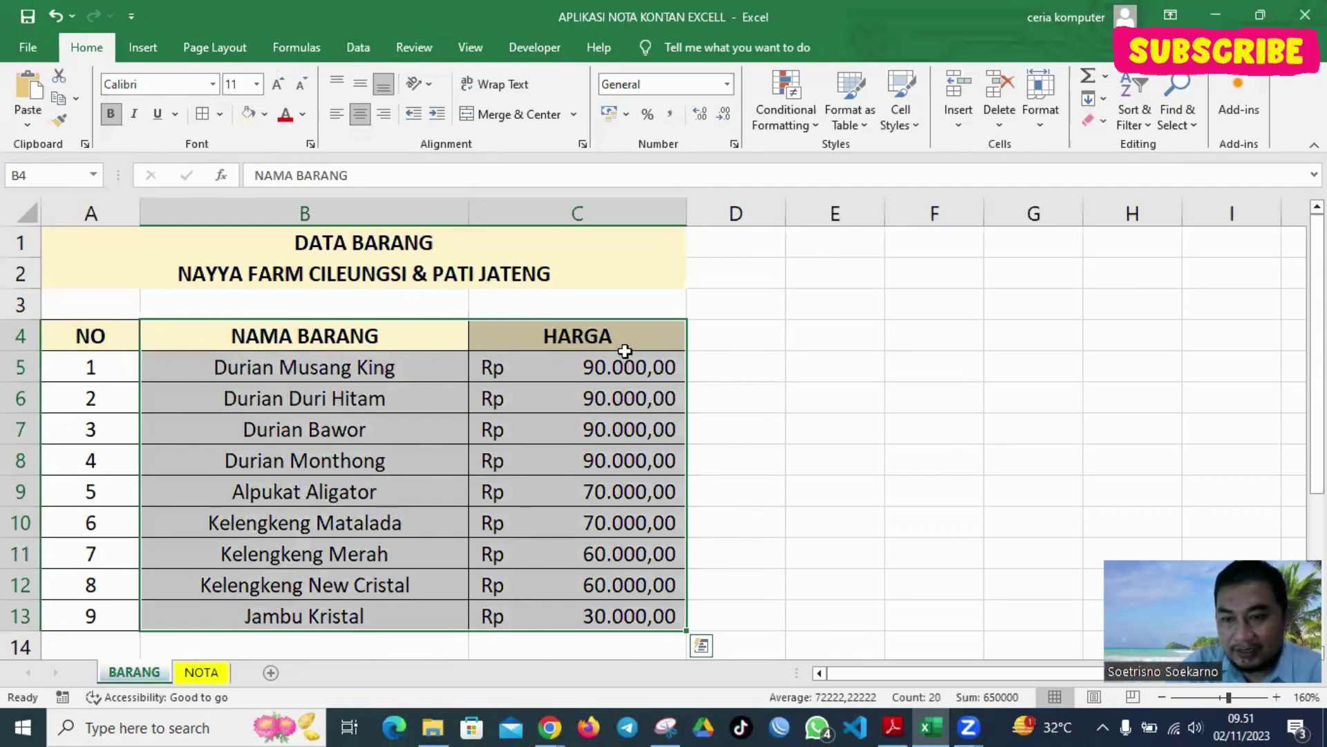
pyautogui.moveTo(88, 335); pyautogui.dragTo(97, 616)
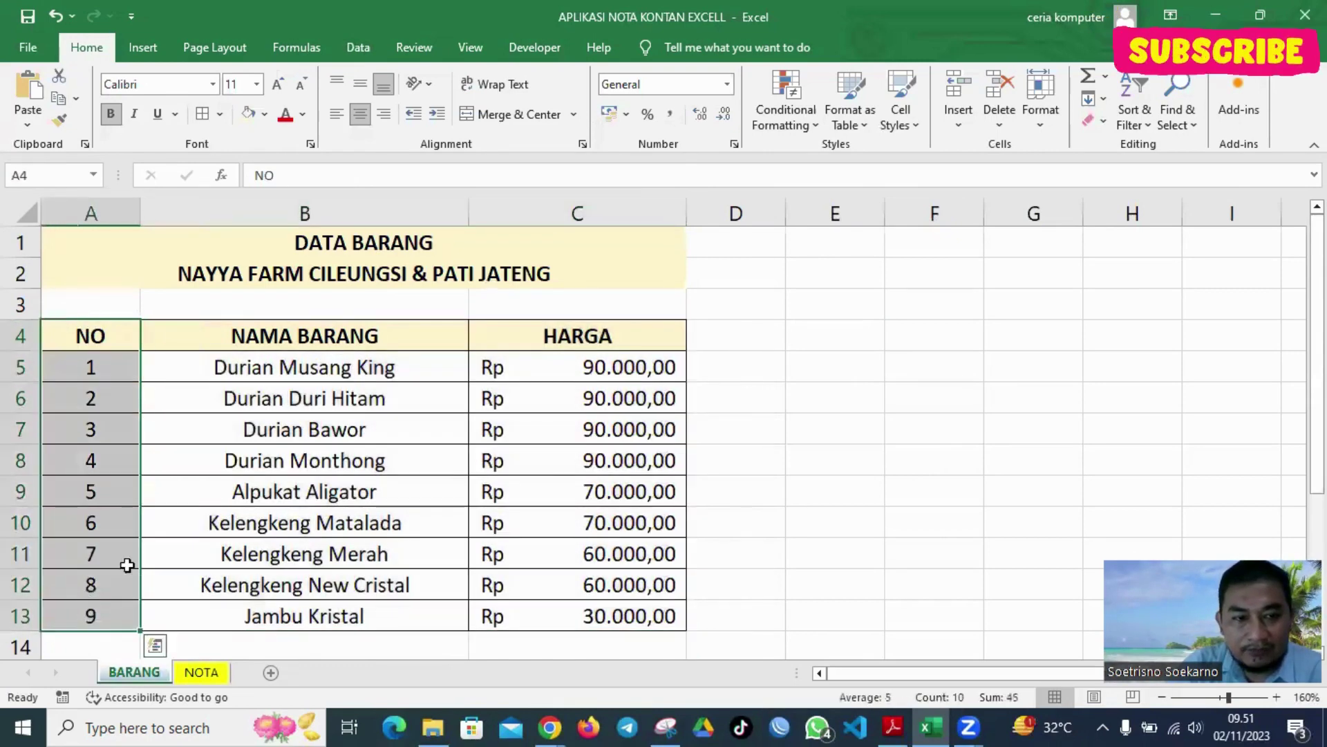
pyautogui.moveTo(276, 335); pyautogui.dragTo(578, 602)
pyautogui.click(74, 174)
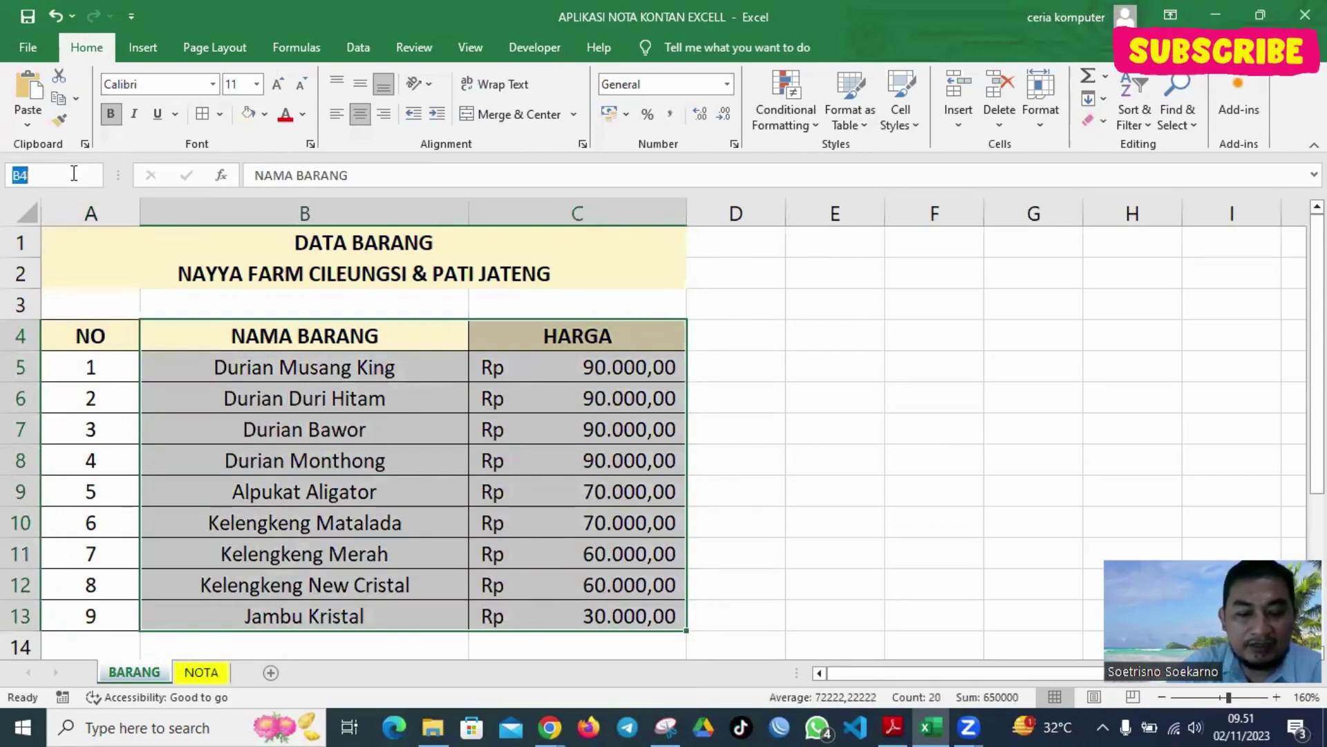
pyautogui.write('datab')
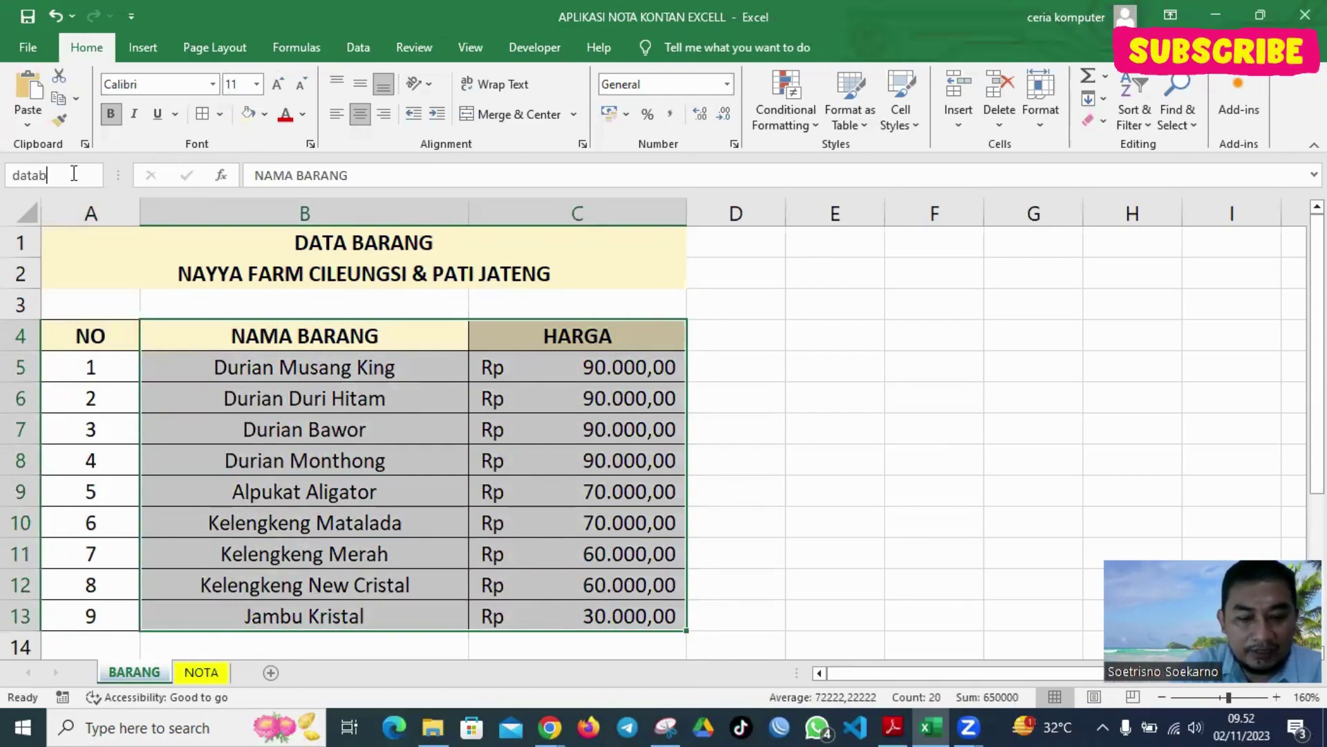
pyautogui.write('arang')
pyautogui.press('Return')
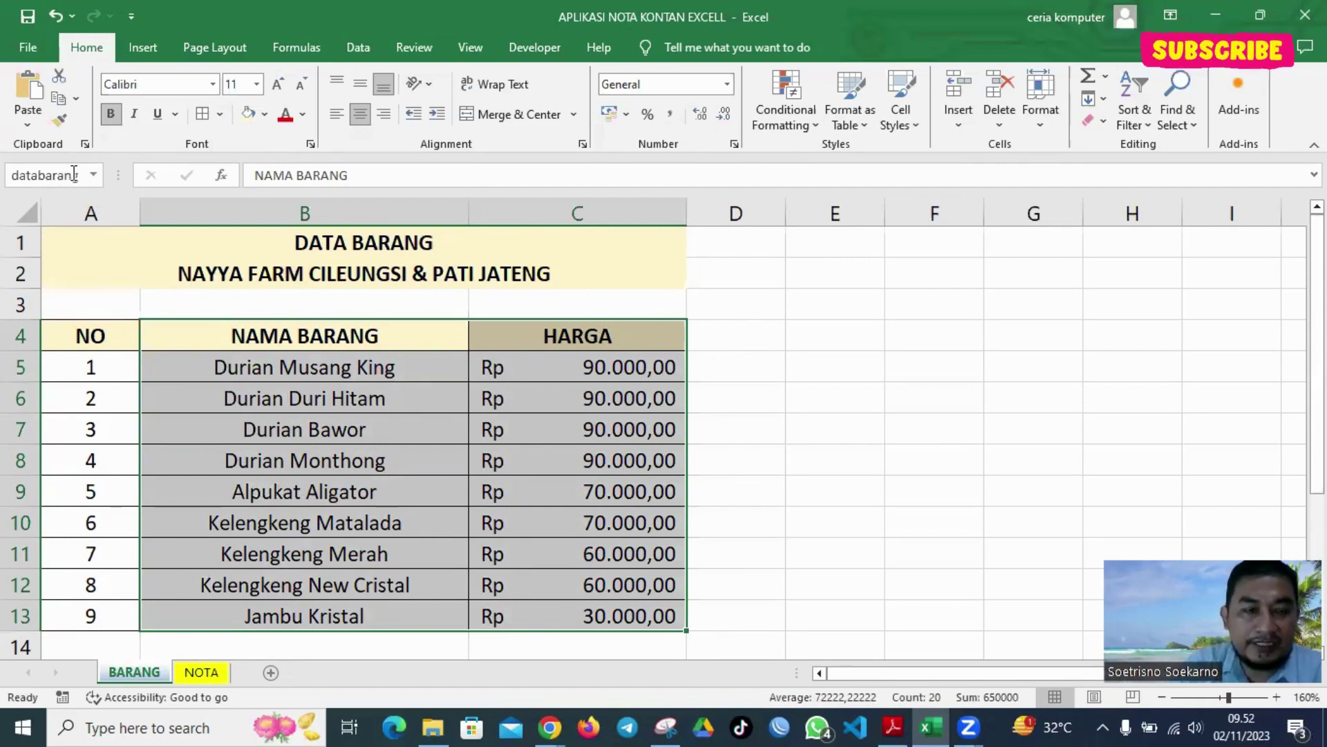
# On the NOTA sheet, choose Durian Monthong from the B9 item dropdown
pyautogui.click(201, 672)
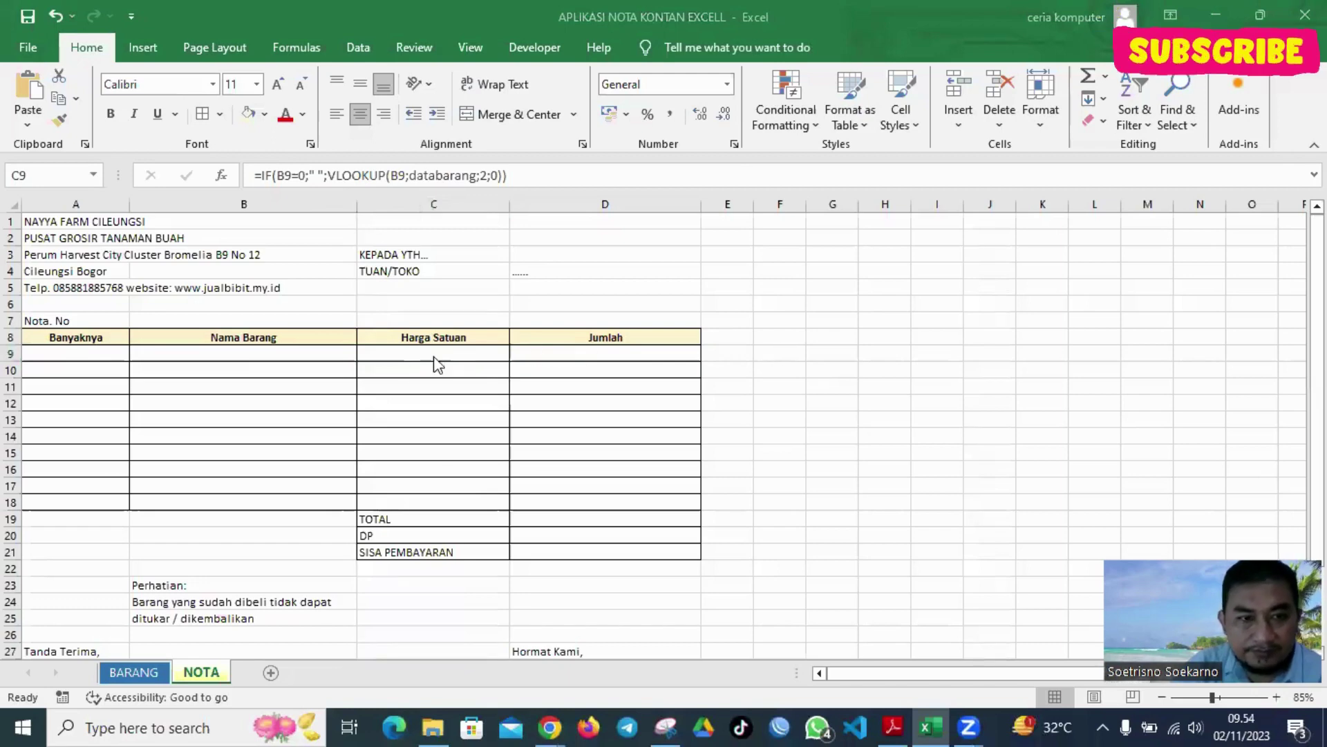
pyautogui.click(419, 358)
pyautogui.click(317, 353)
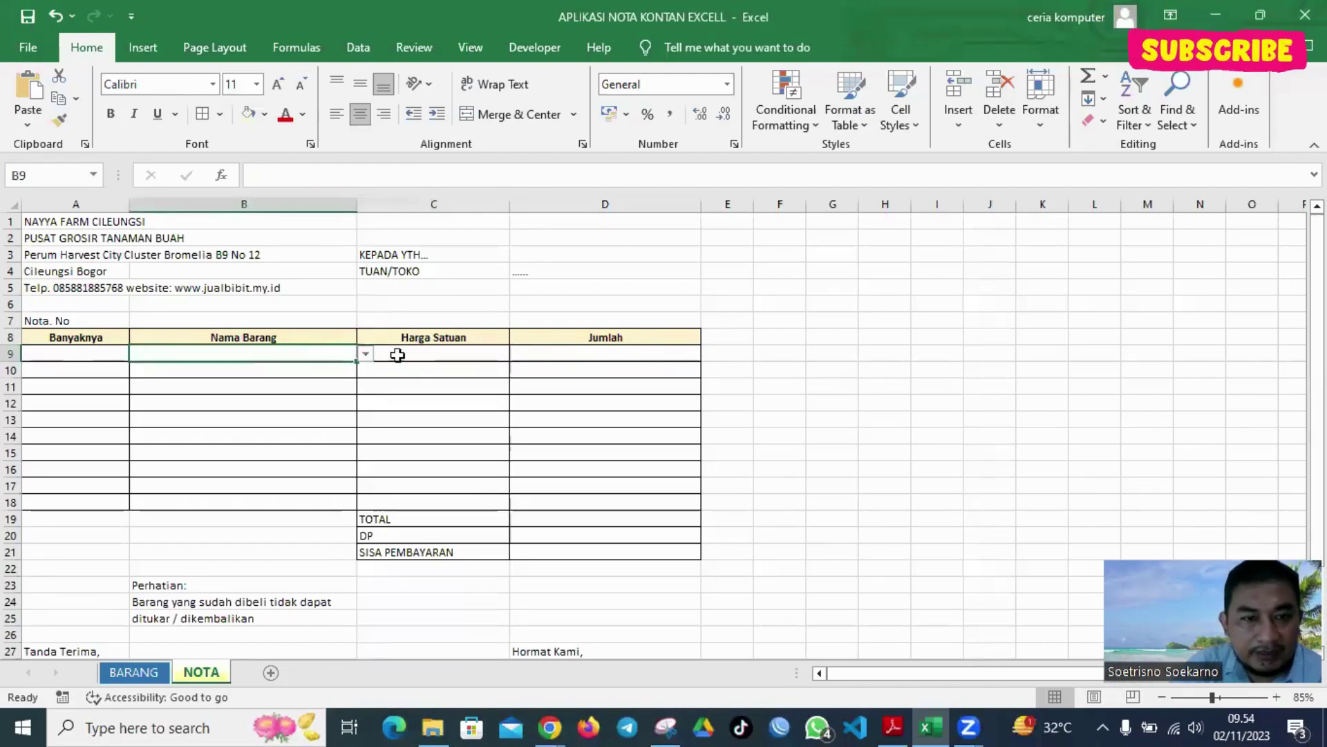
pyautogui.click(365, 354)
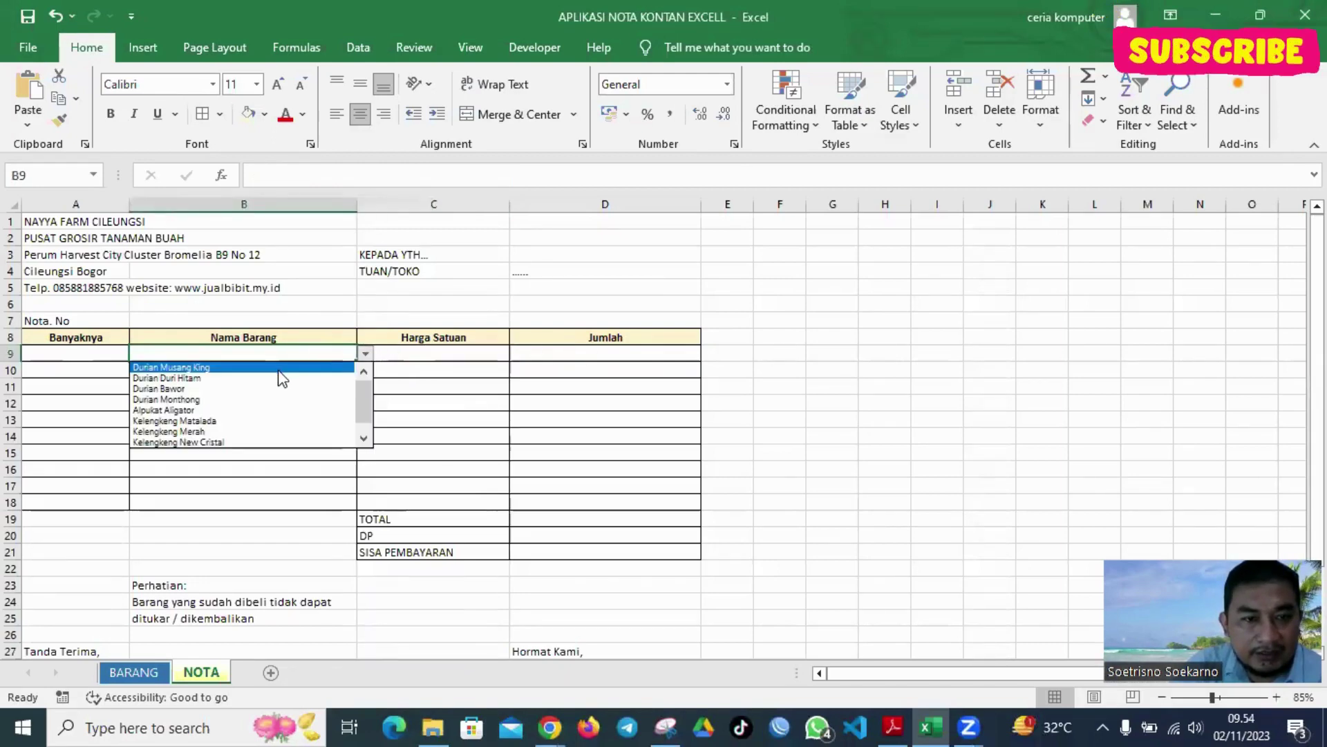
pyautogui.click(248, 399)
# Delete C9's price formula and start a new one reading =IF(B9=0;" "
pyautogui.click(463, 352)
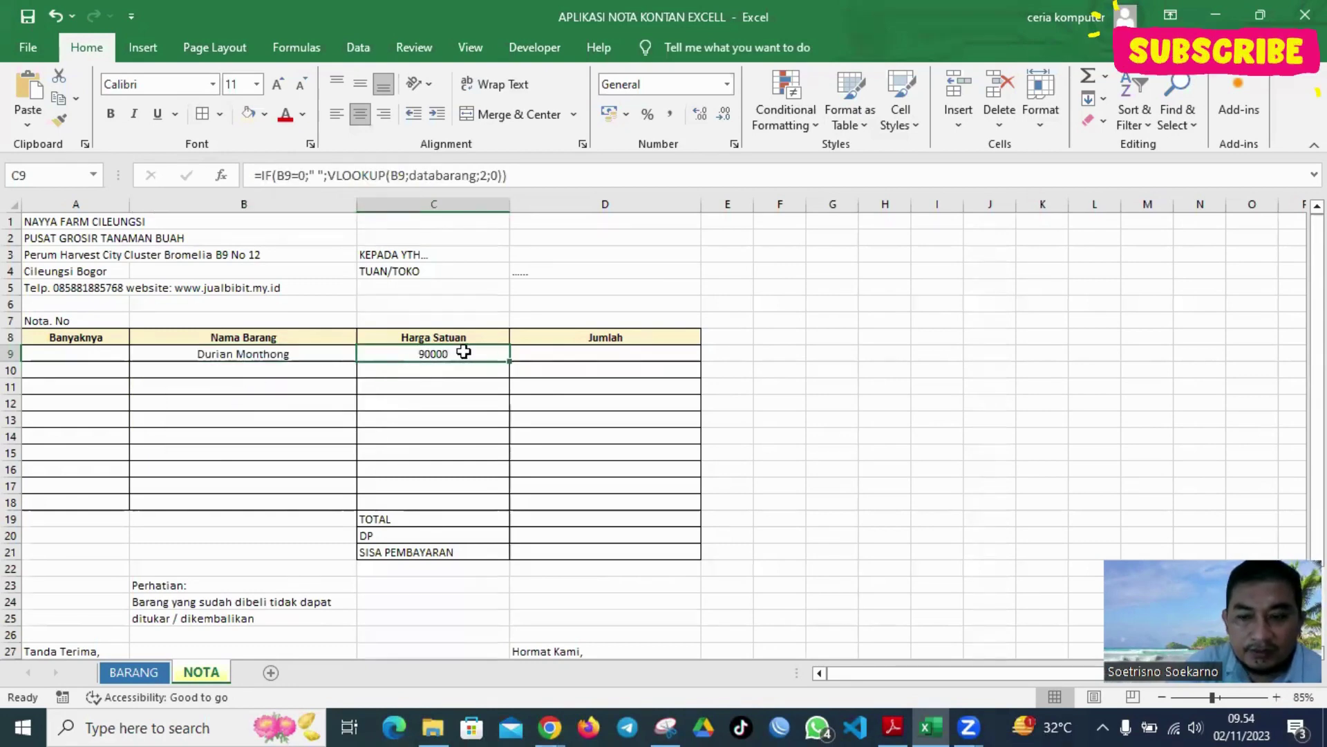
pyautogui.press('Delete')
pyautogui.click(835, 370)
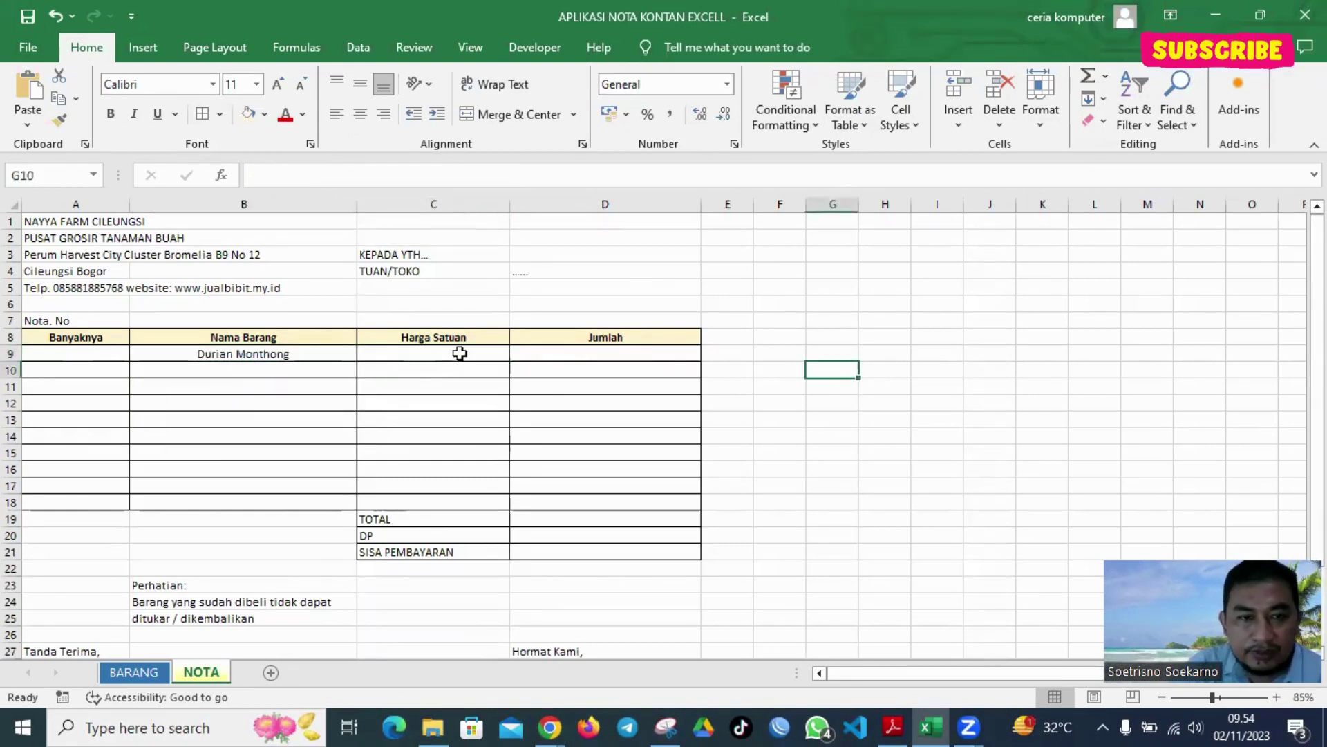
pyautogui.click(464, 353)
pyautogui.write('=')
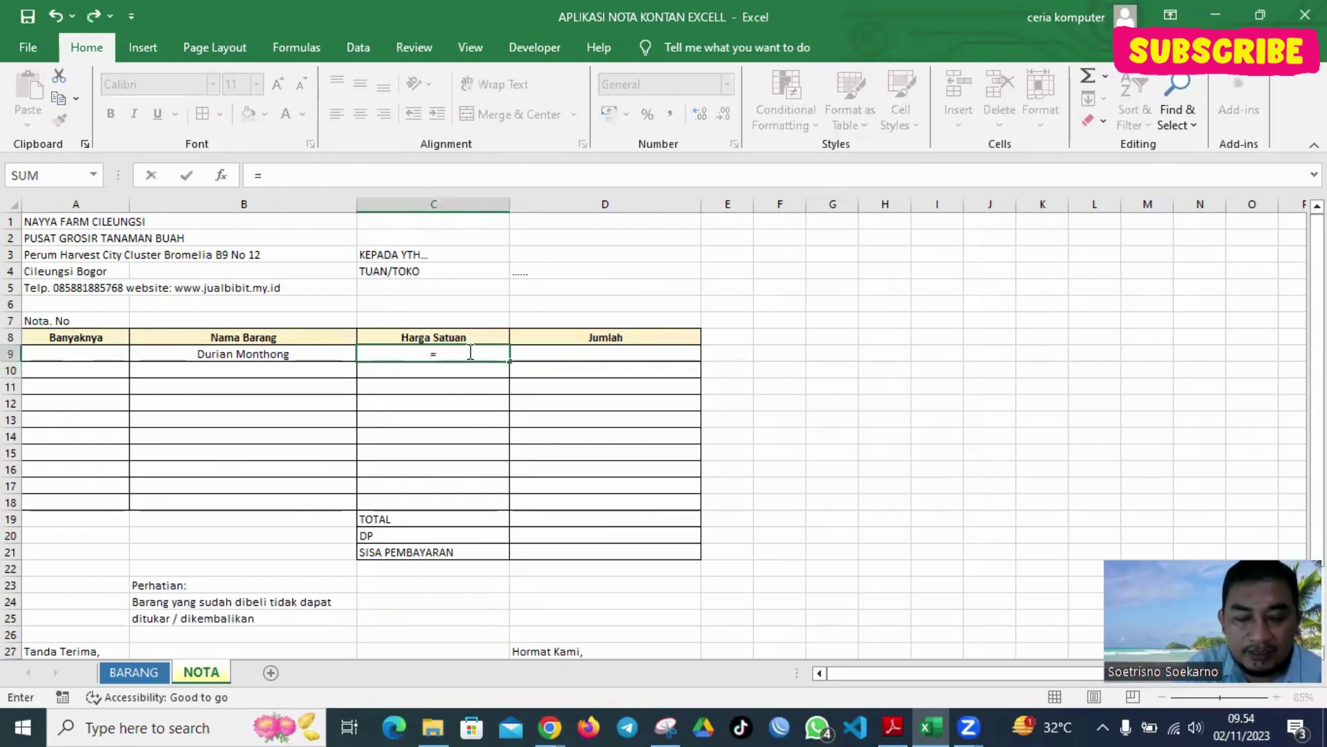
pyautogui.write('vl')
pyautogui.press('BackSpace')
pyautogui.press('BackSpace')
pyautogui.write('if')
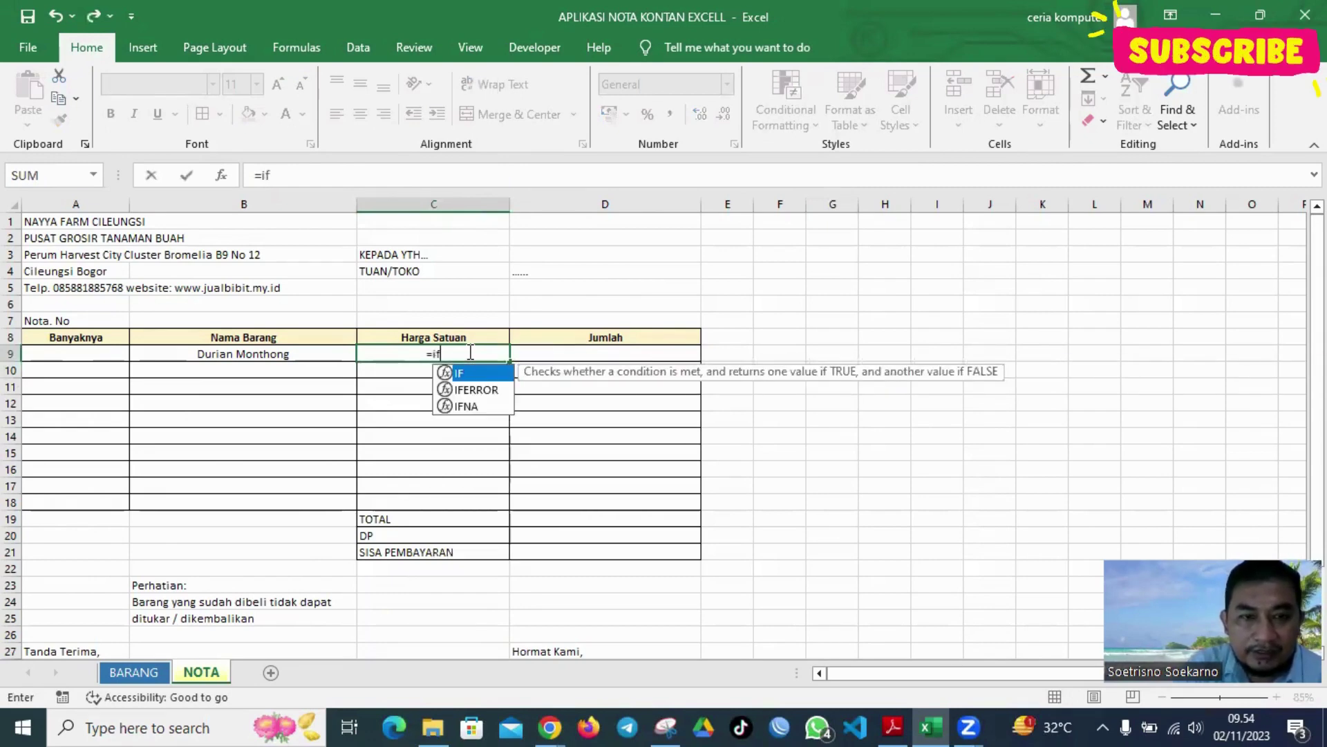
pyautogui.write('(')
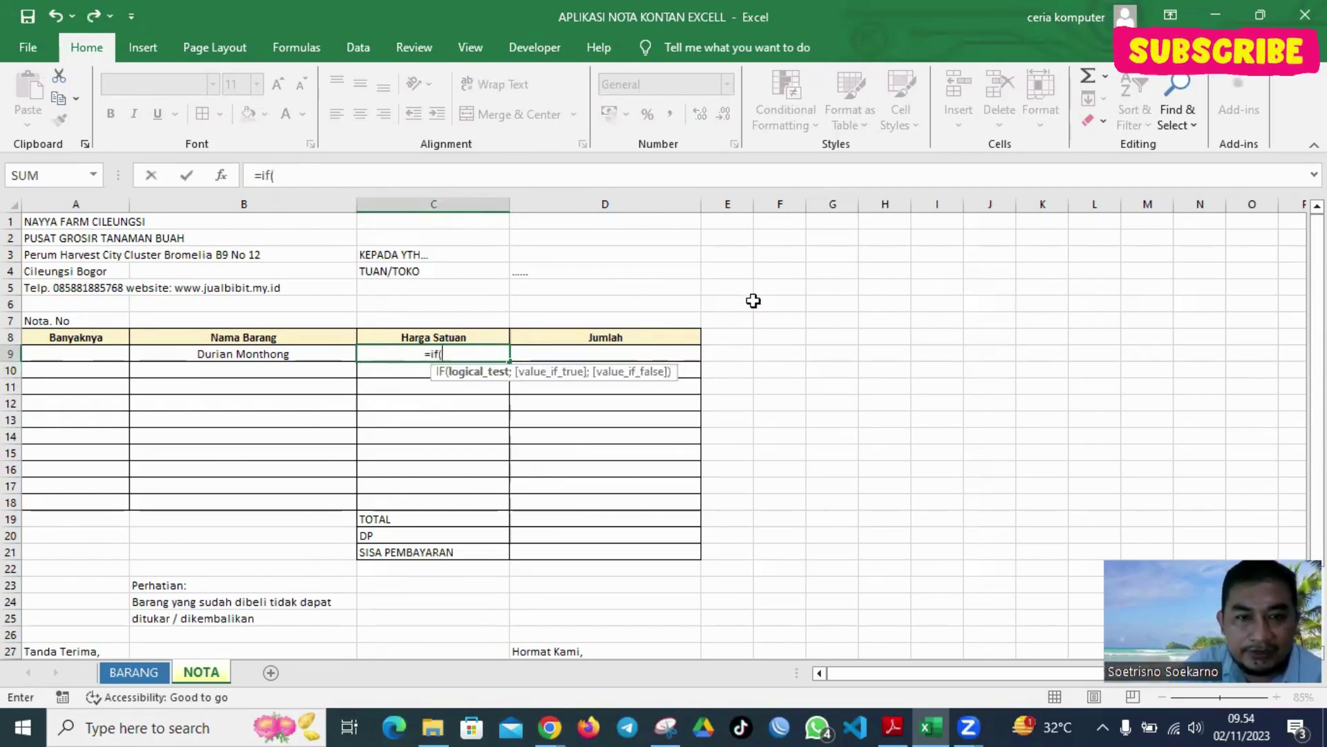
pyautogui.click(278, 367)
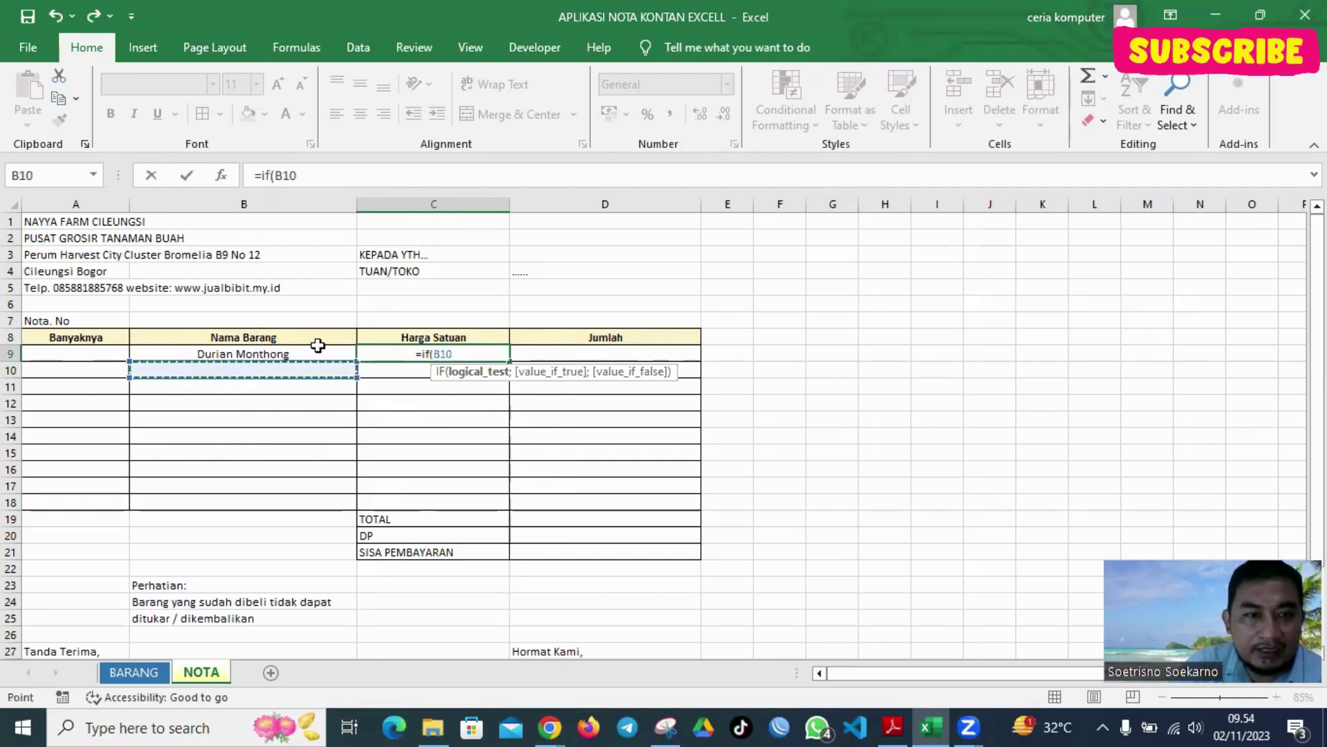
pyautogui.click(279, 356)
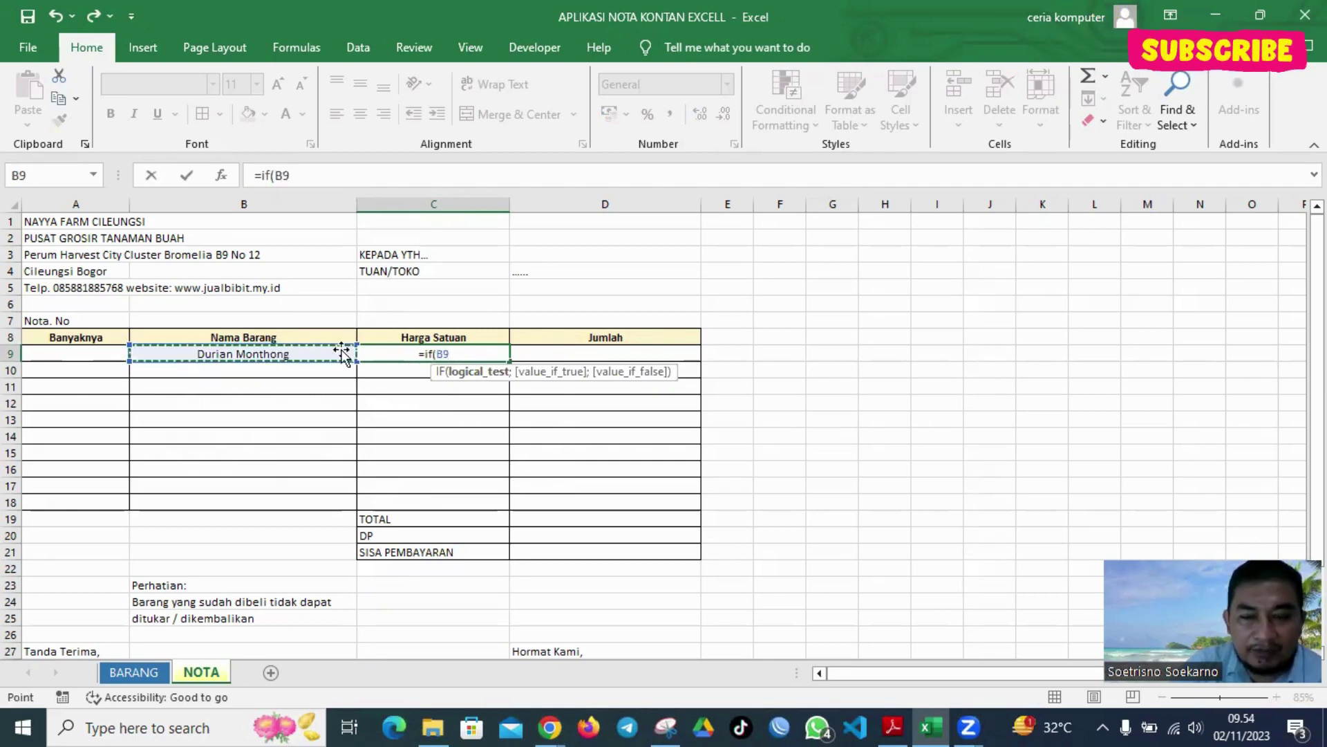
pyautogui.click(307, 174)
pyautogui.write('=')
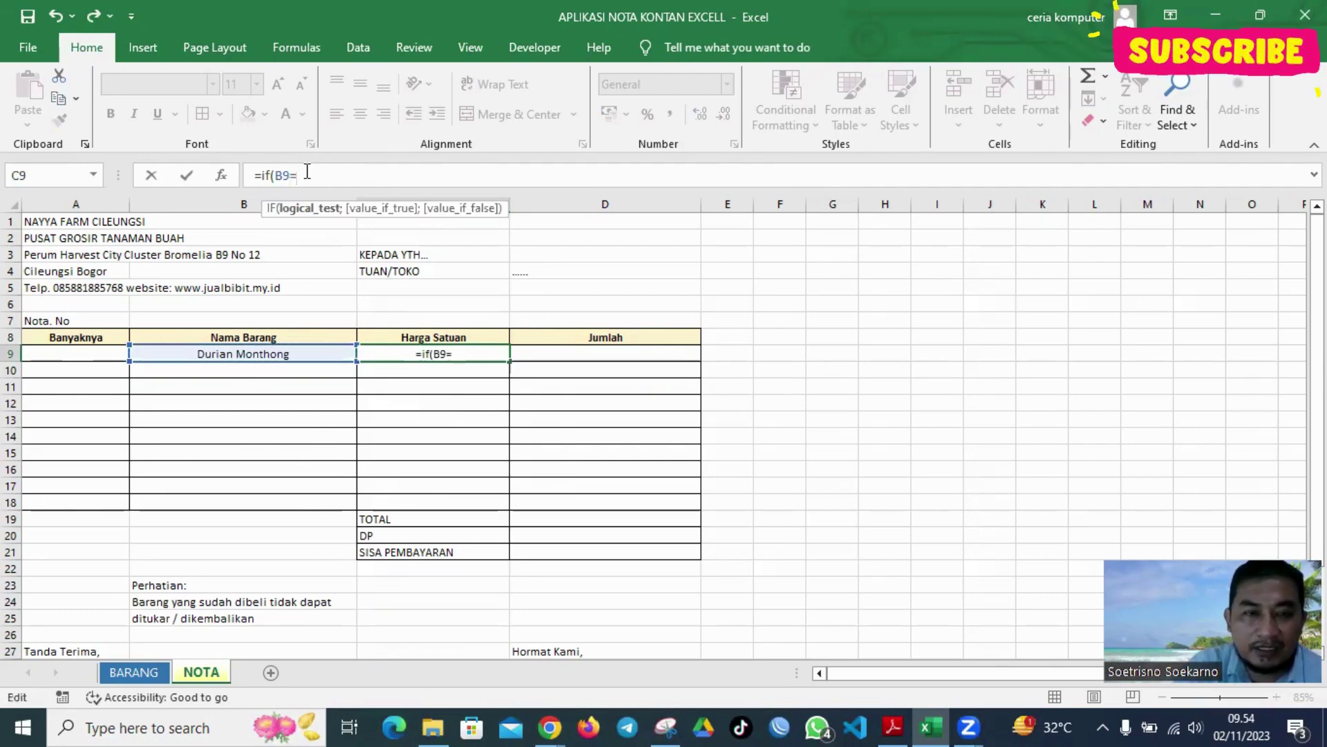
pyautogui.write('0')
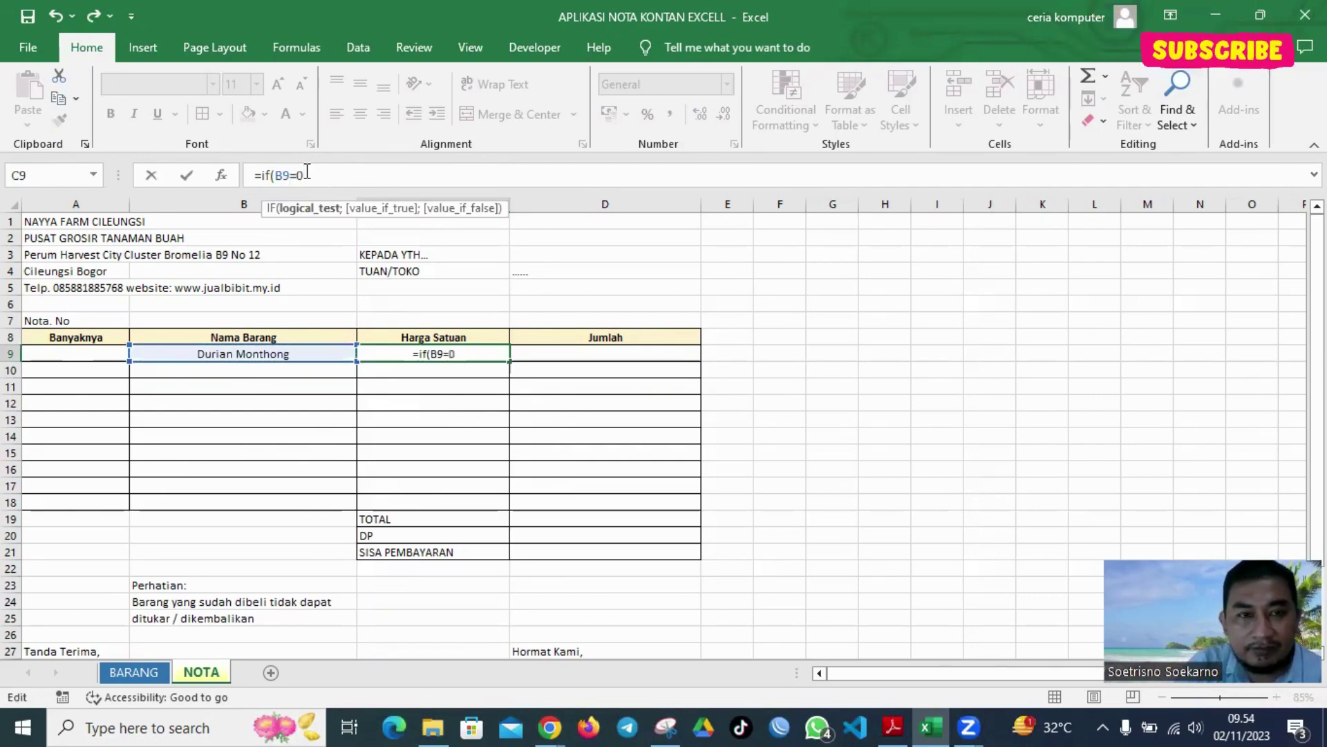
pyautogui.write(';"')
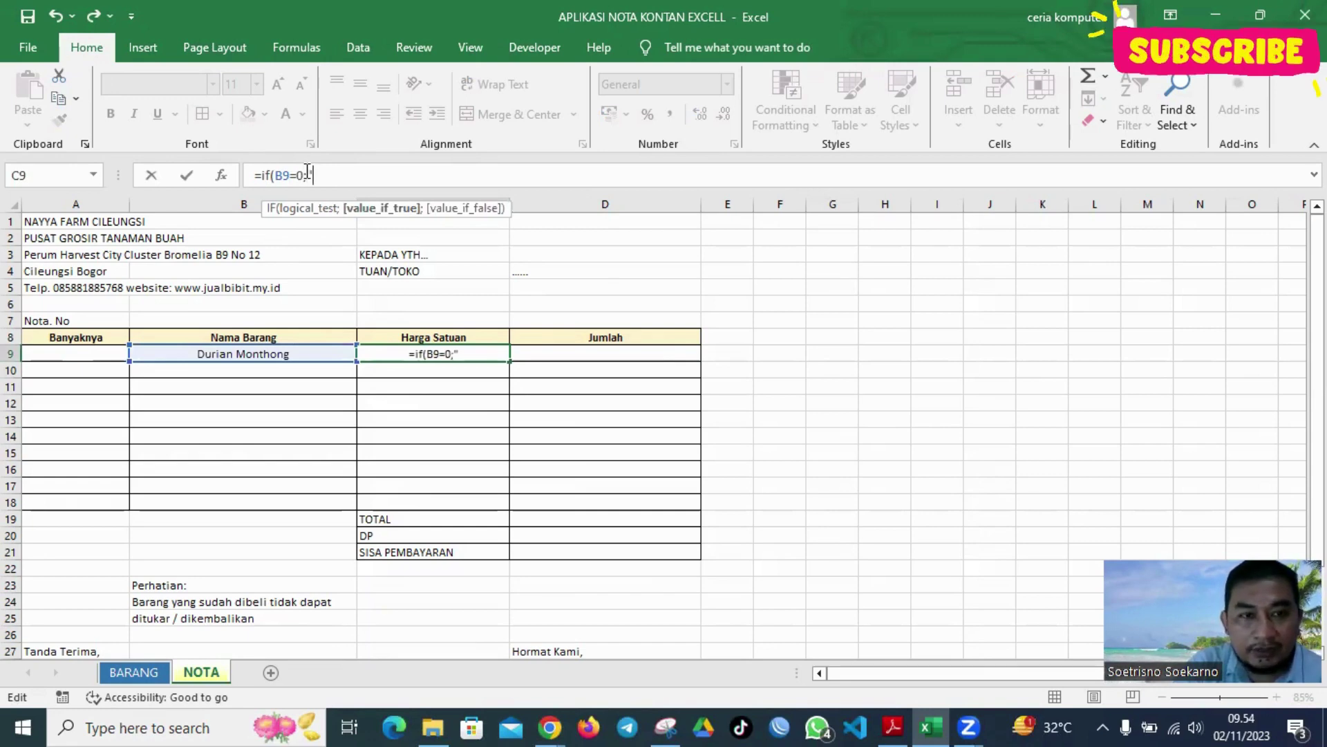
pyautogui.write(' ";vlo')
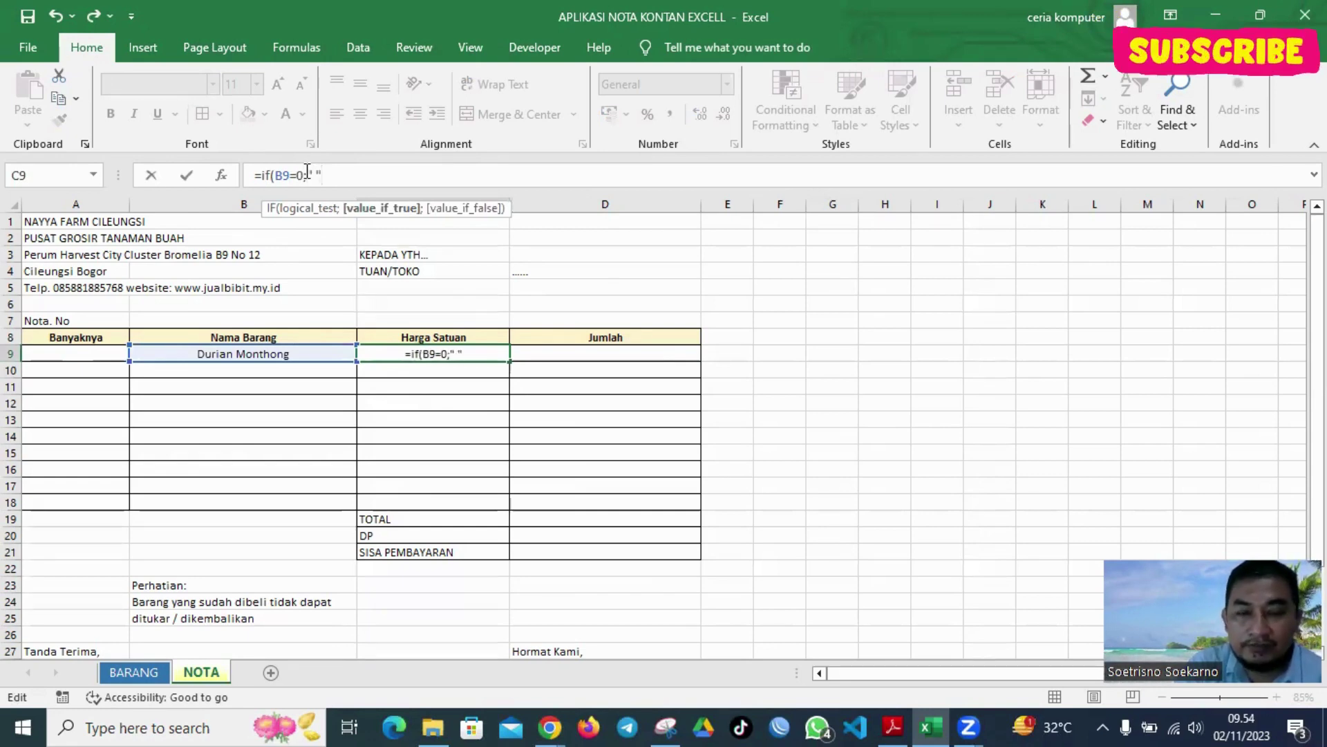
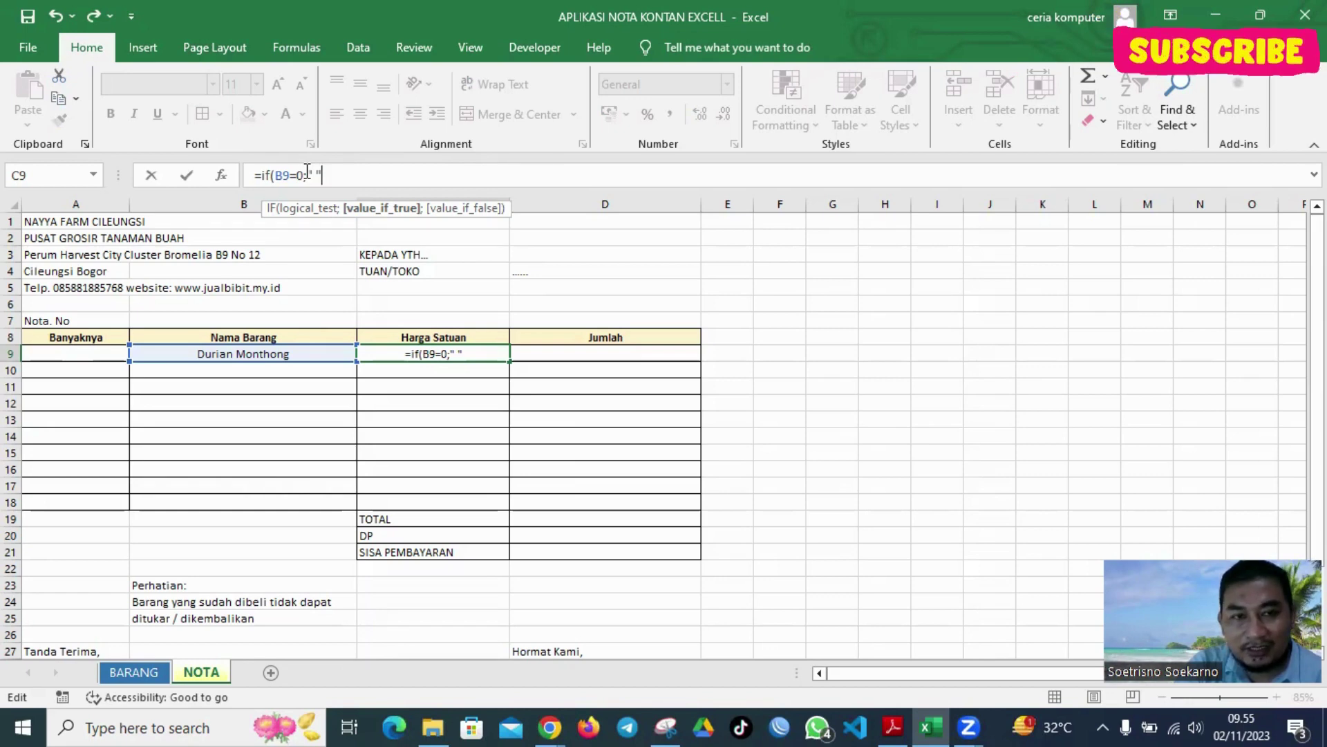
# Finish C9 as =IF(B9=0;" ";VLOOKUP(B9;databarang;2;0)) and accept Excel's correction, showing 90000
pyautogui.write(';')
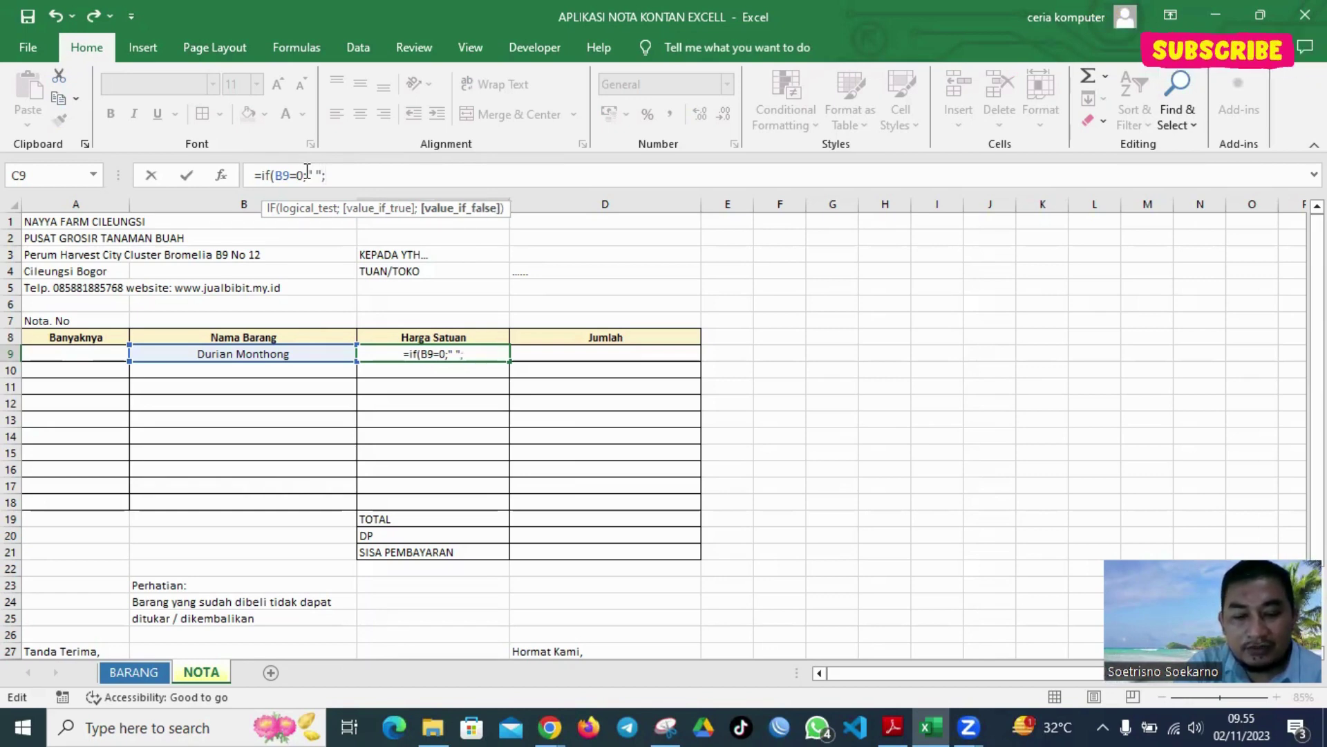
pyautogui.write('vlo')
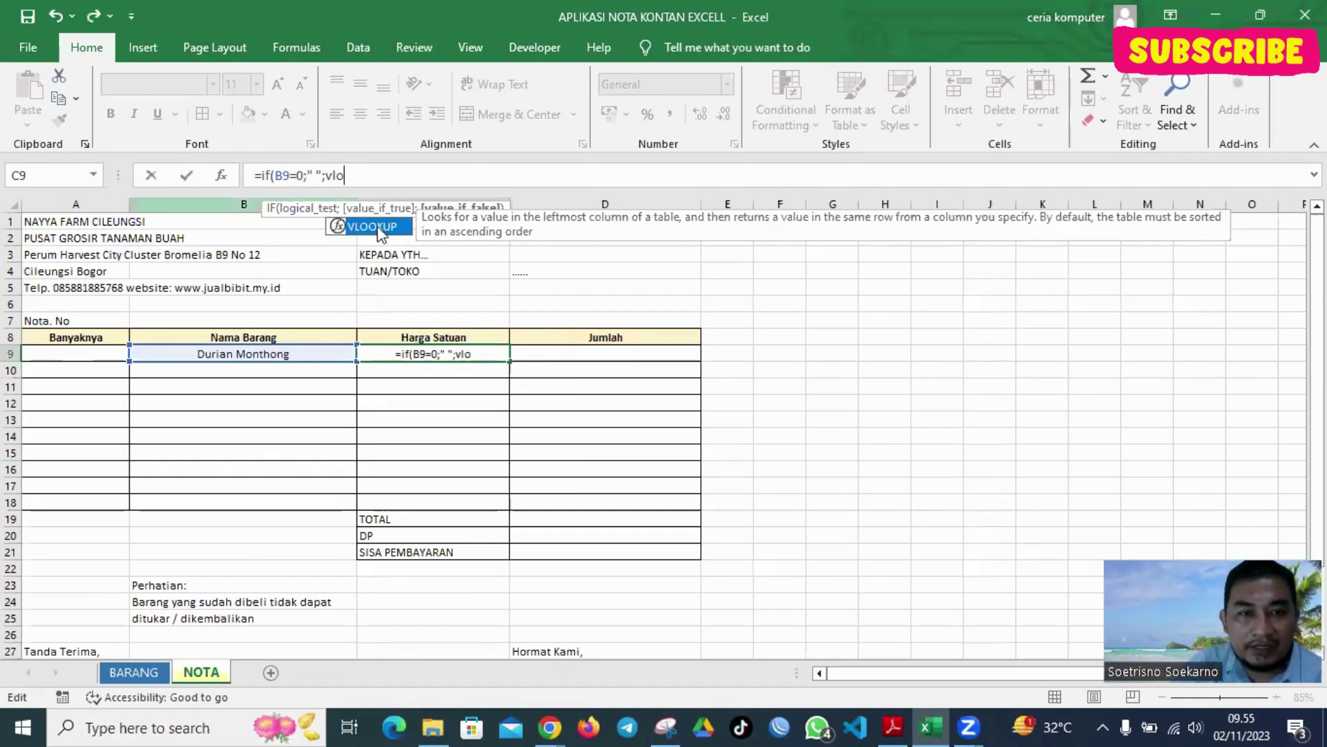
pyautogui.doubleClick(380, 225)
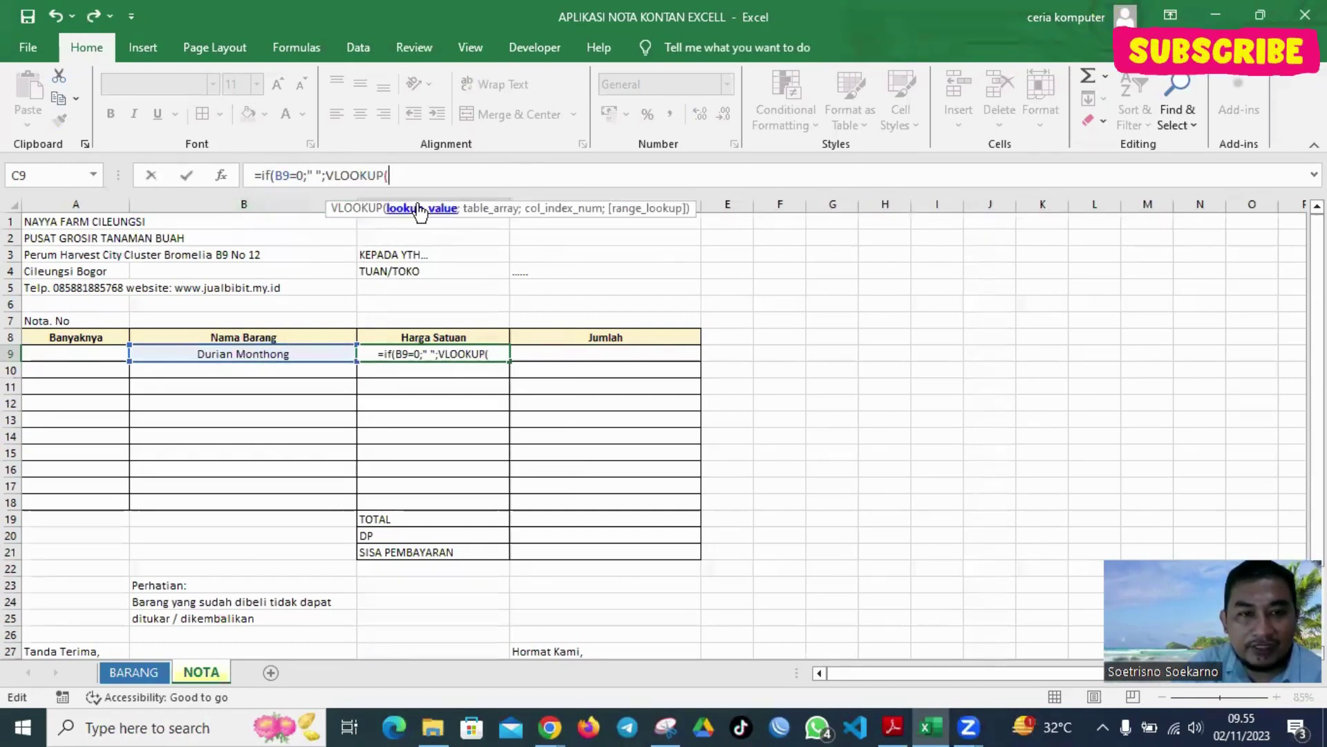
pyautogui.click(276, 353)
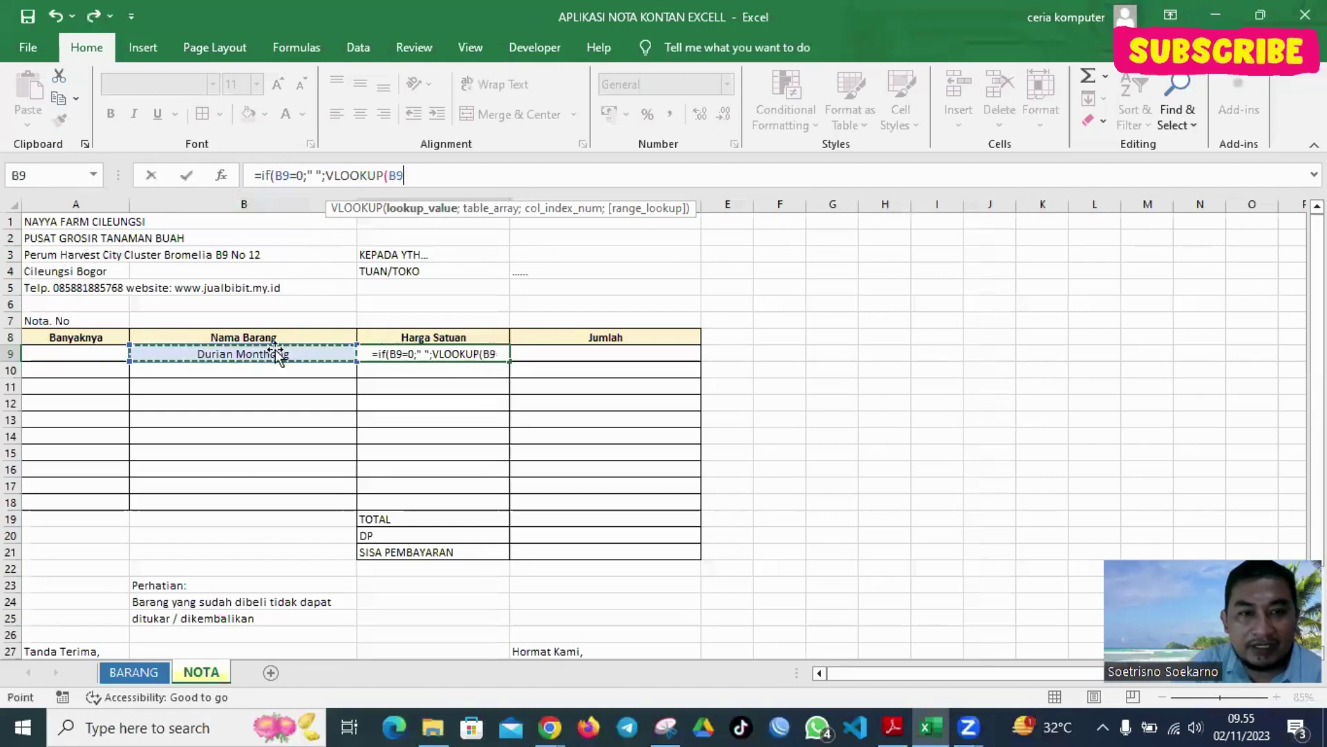
pyautogui.write(';')
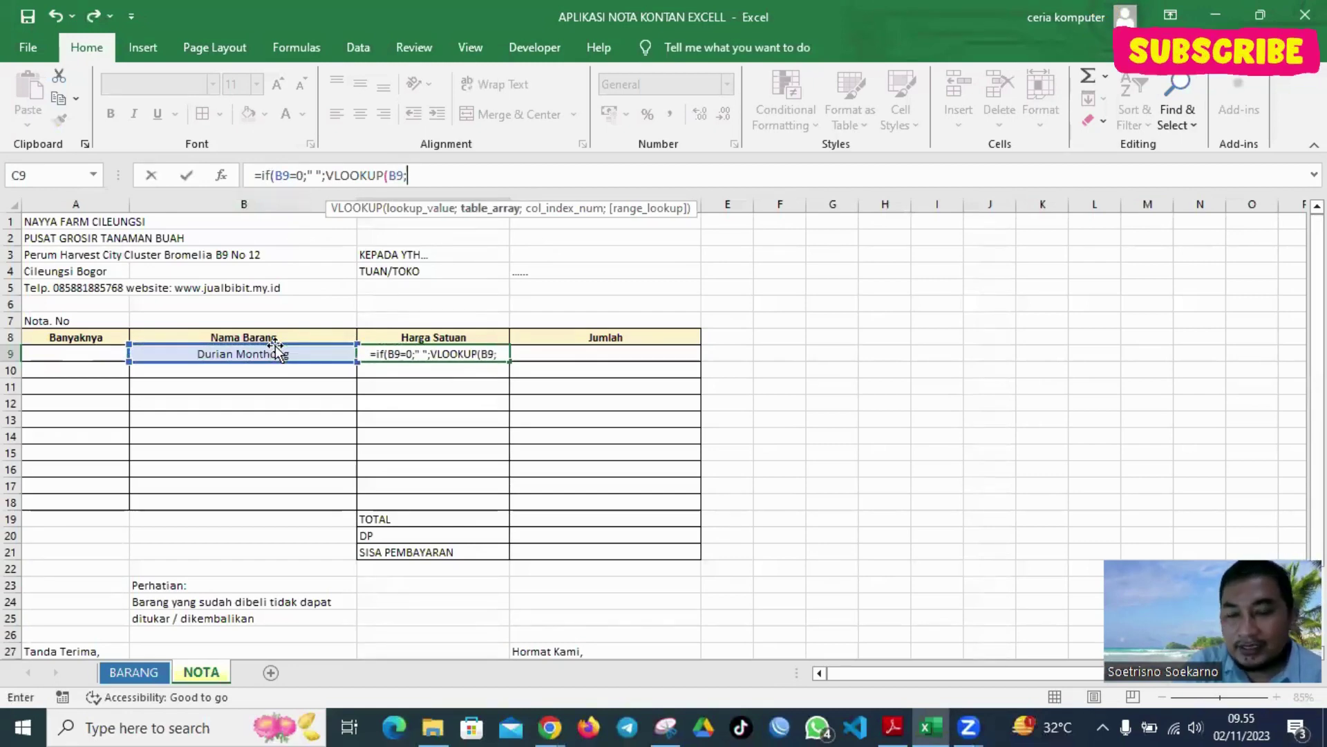
pyautogui.write('data')
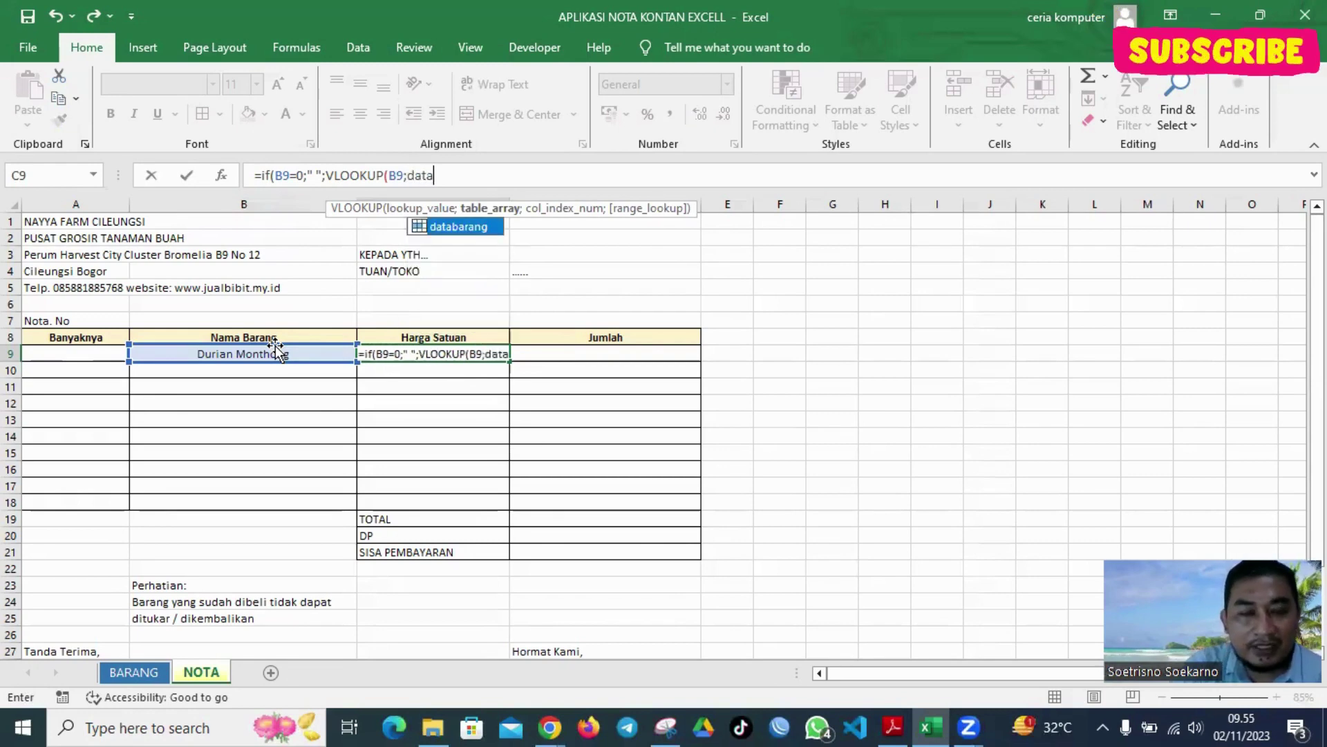
pyautogui.doubleClick(458, 226)
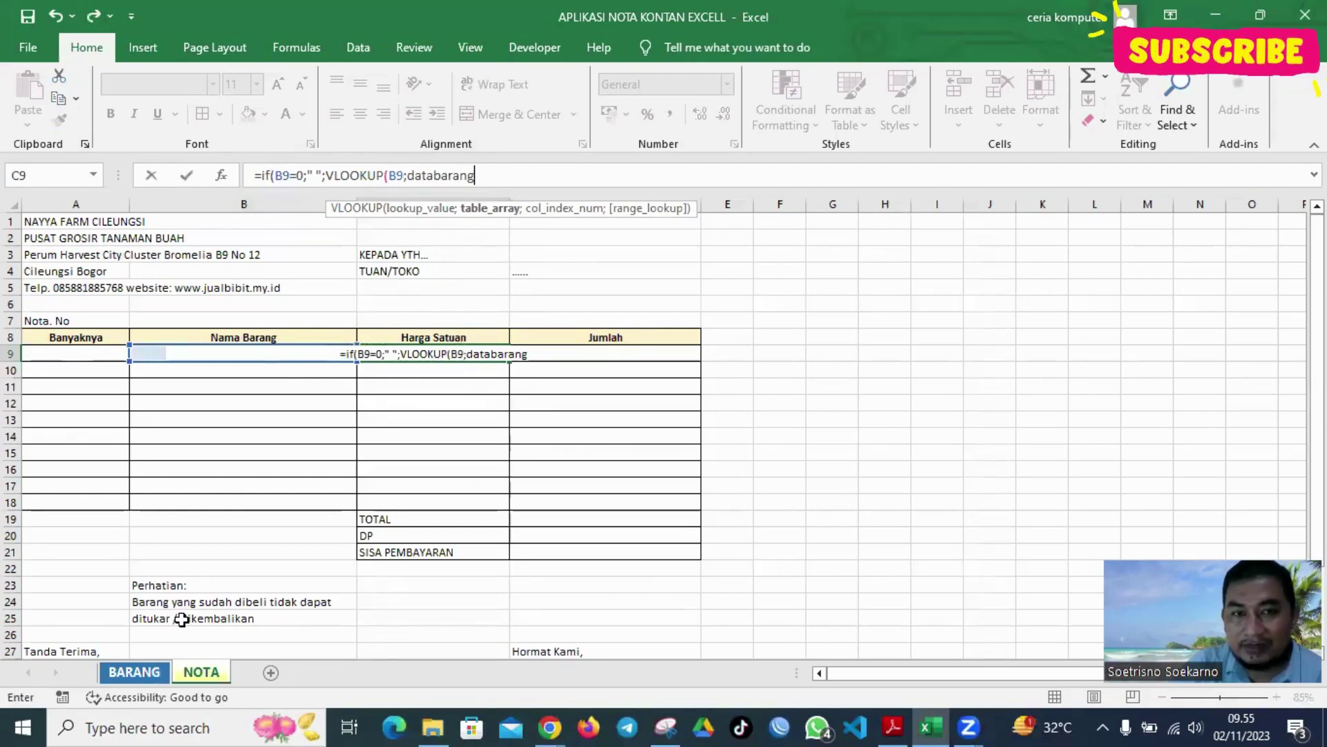
pyautogui.write(';')
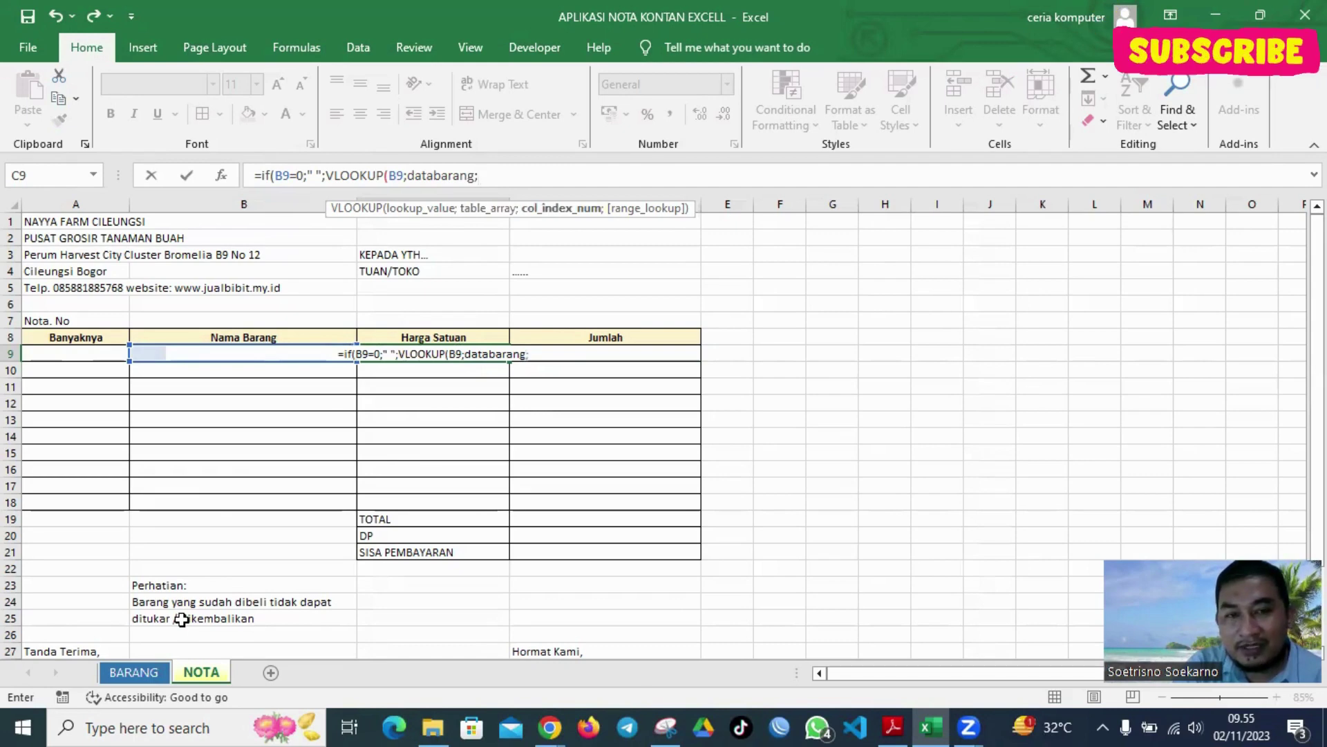
pyautogui.write('2')
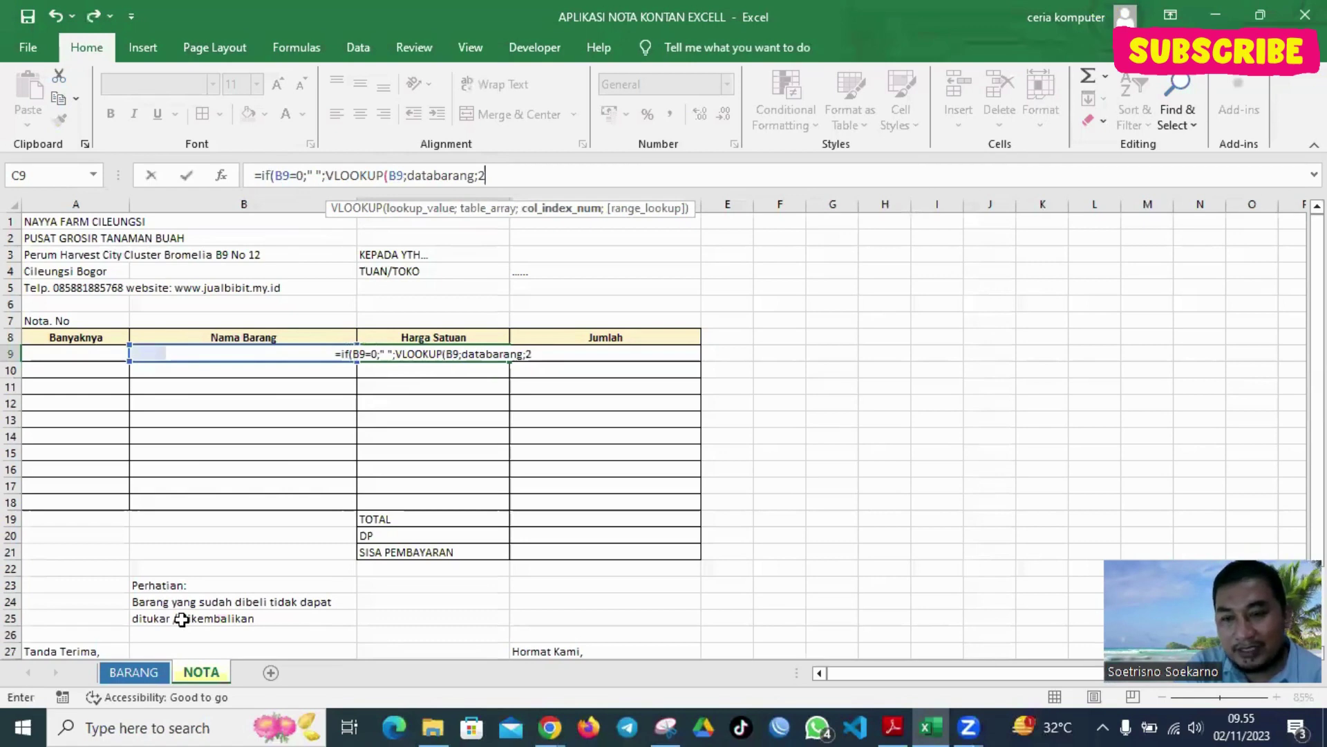
pyautogui.write(';0')
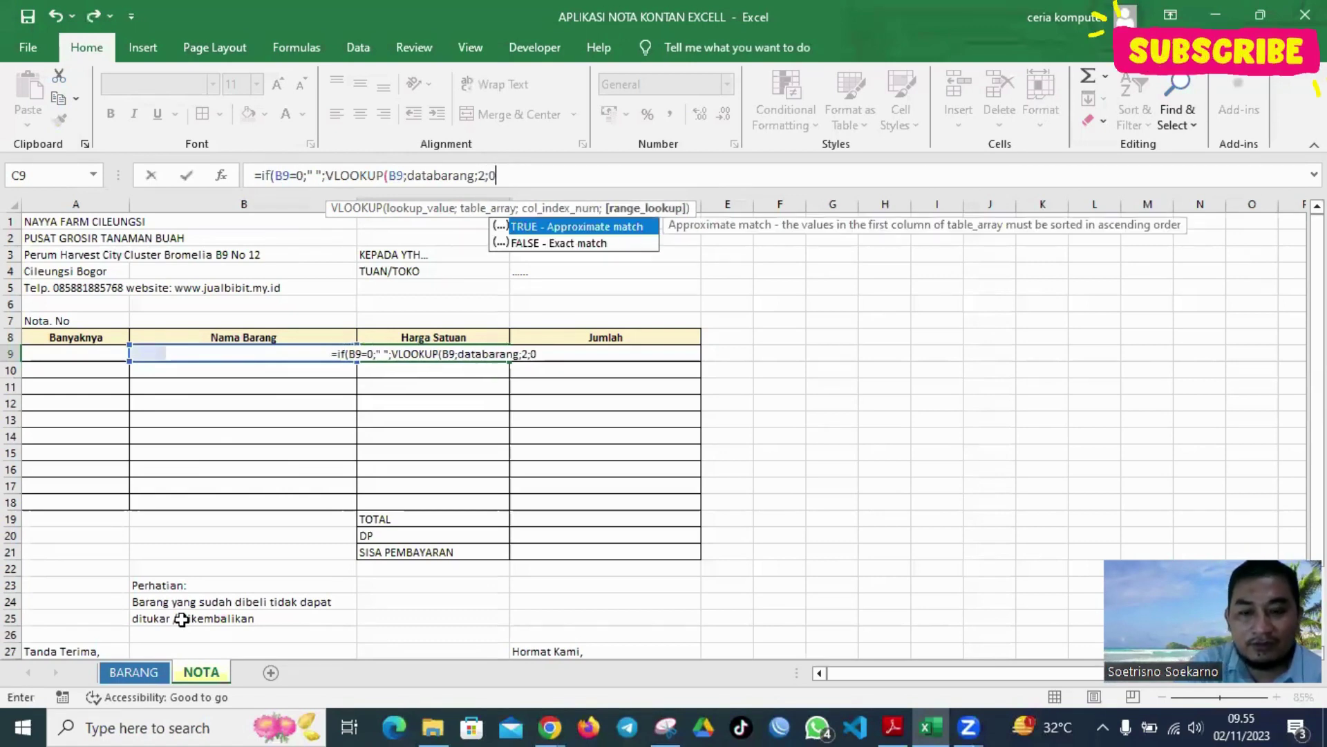
pyautogui.write(')')
pyautogui.press('Return')
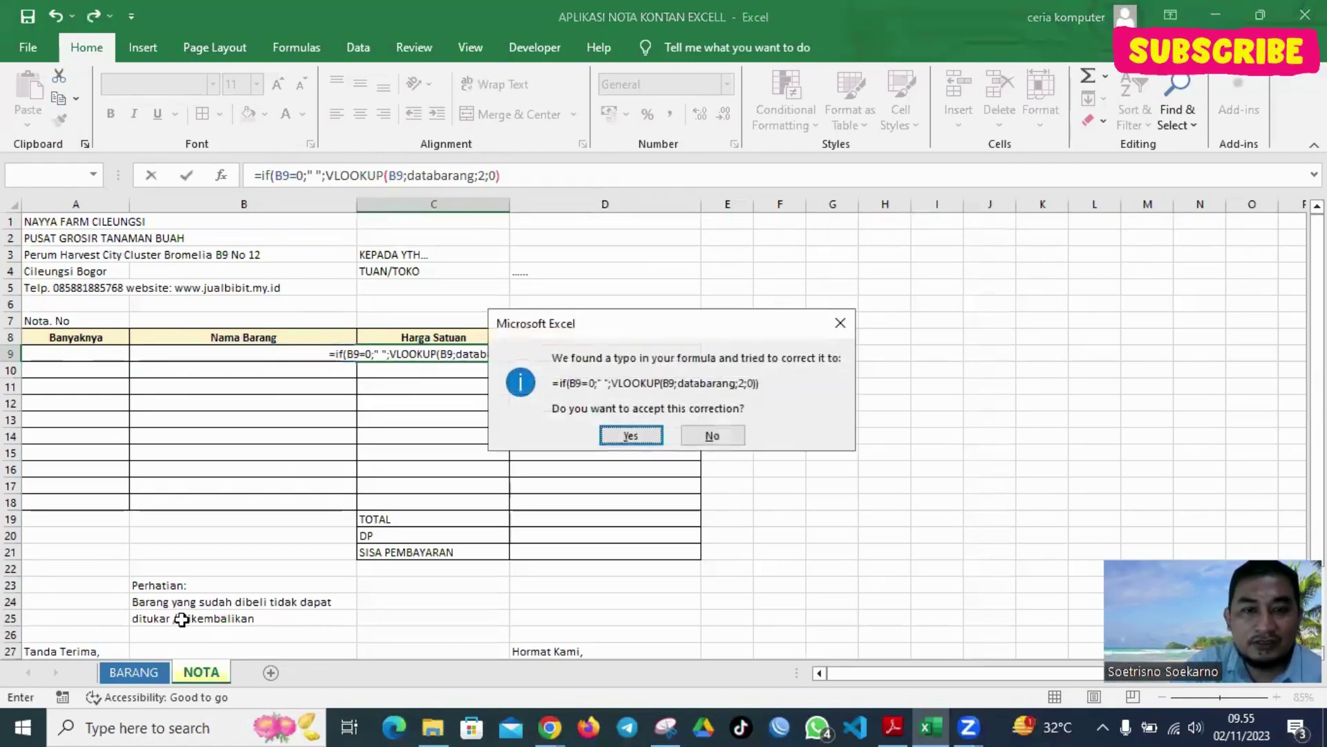
pyautogui.press('Return')
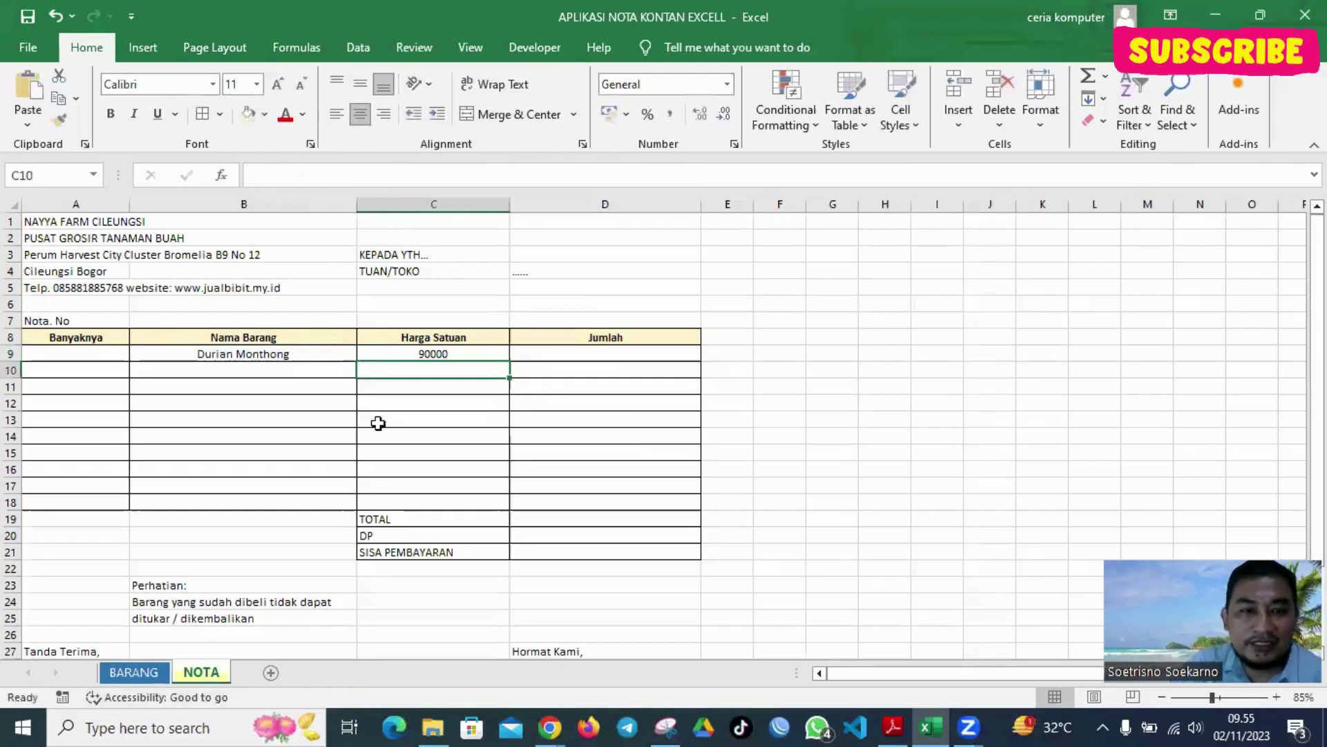
# Enter quantity 5 in A9 for the Durian Monthong row
pyautogui.click(469, 353)
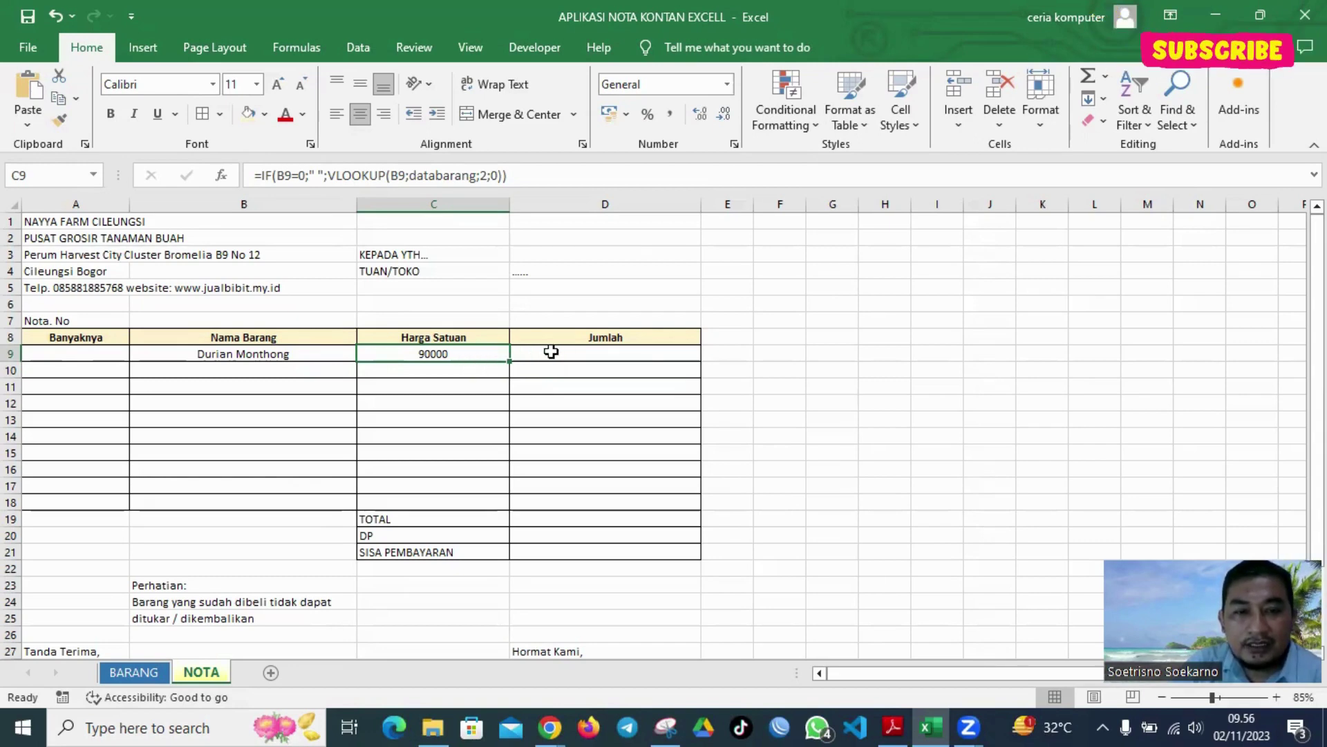
pyautogui.click(551, 352)
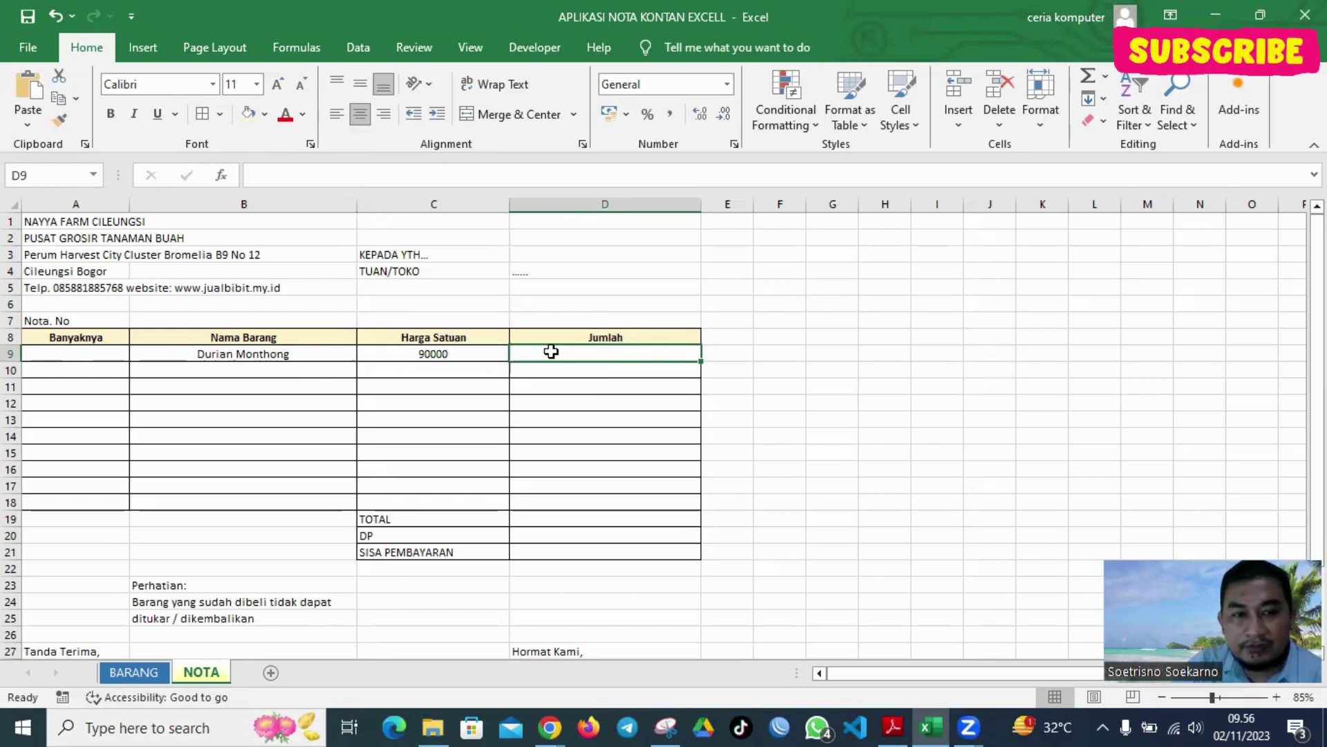
pyautogui.click(89, 354)
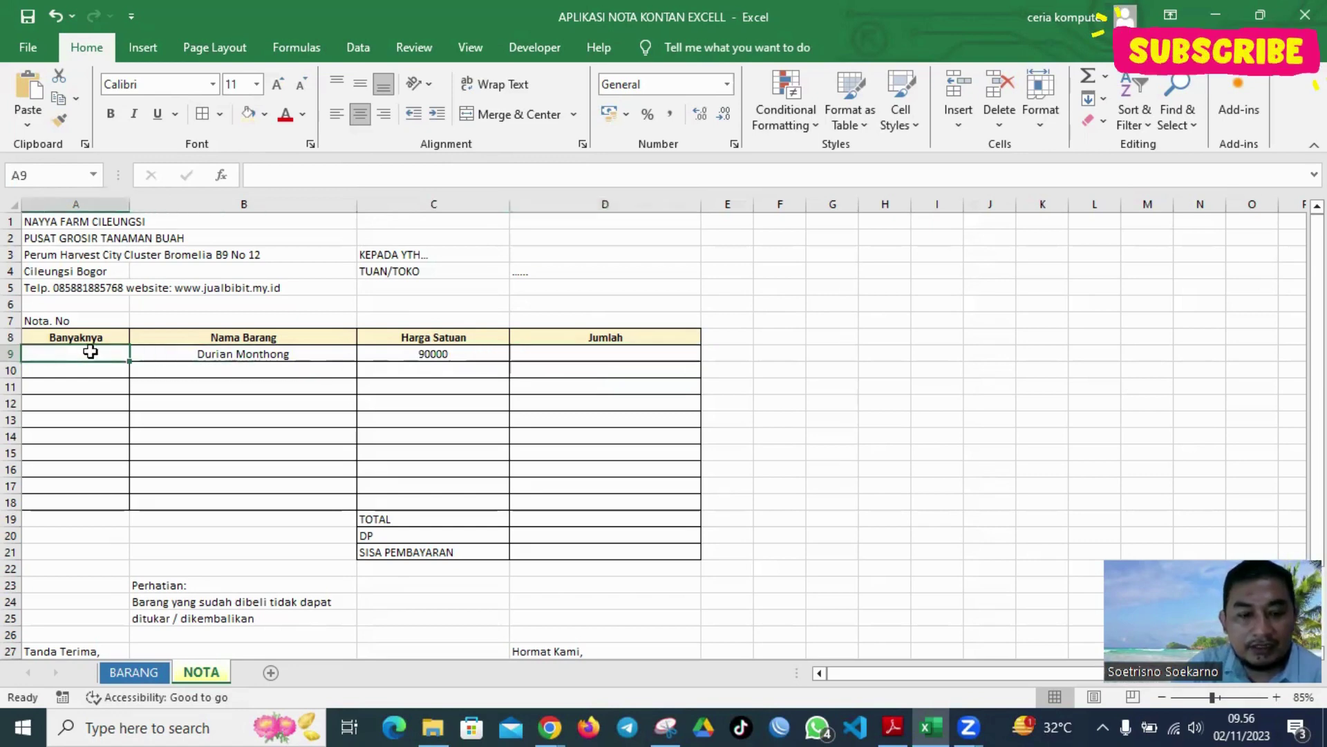
pyautogui.write('5')
pyautogui.press('Return')
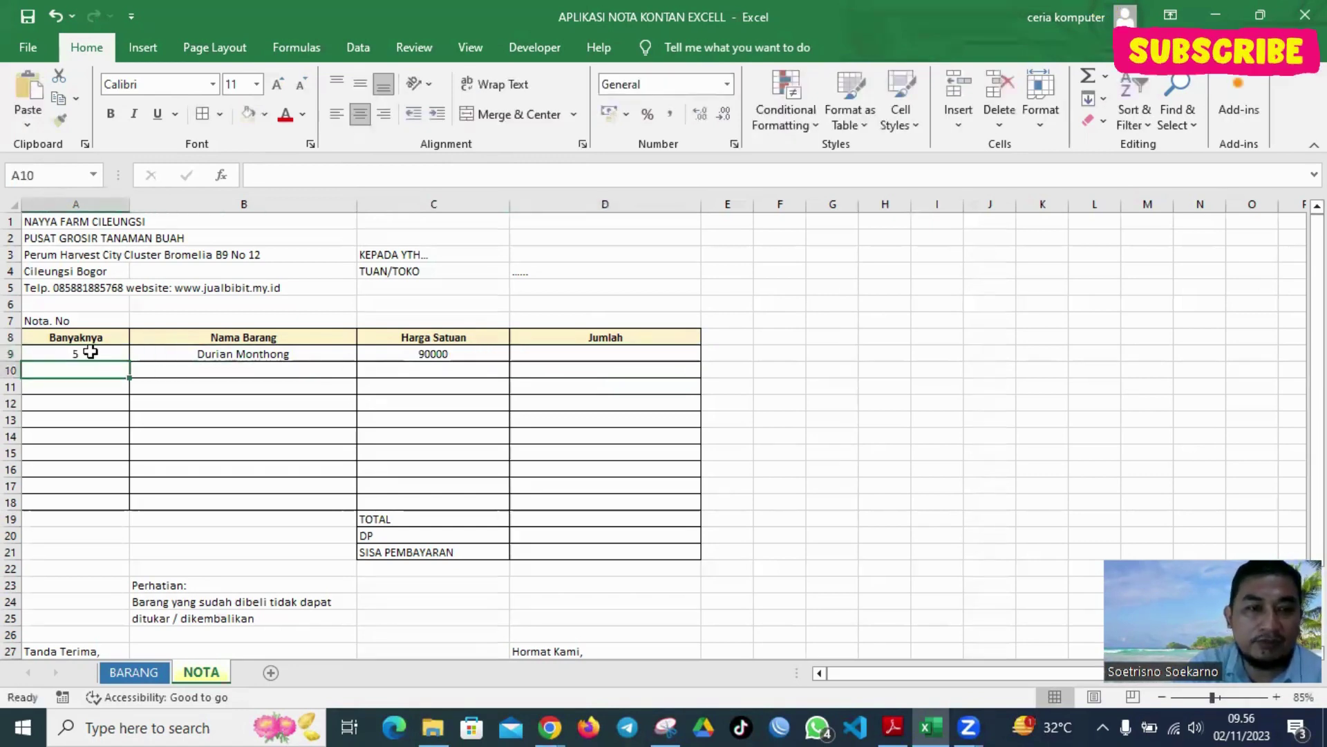
pyautogui.click(560, 355)
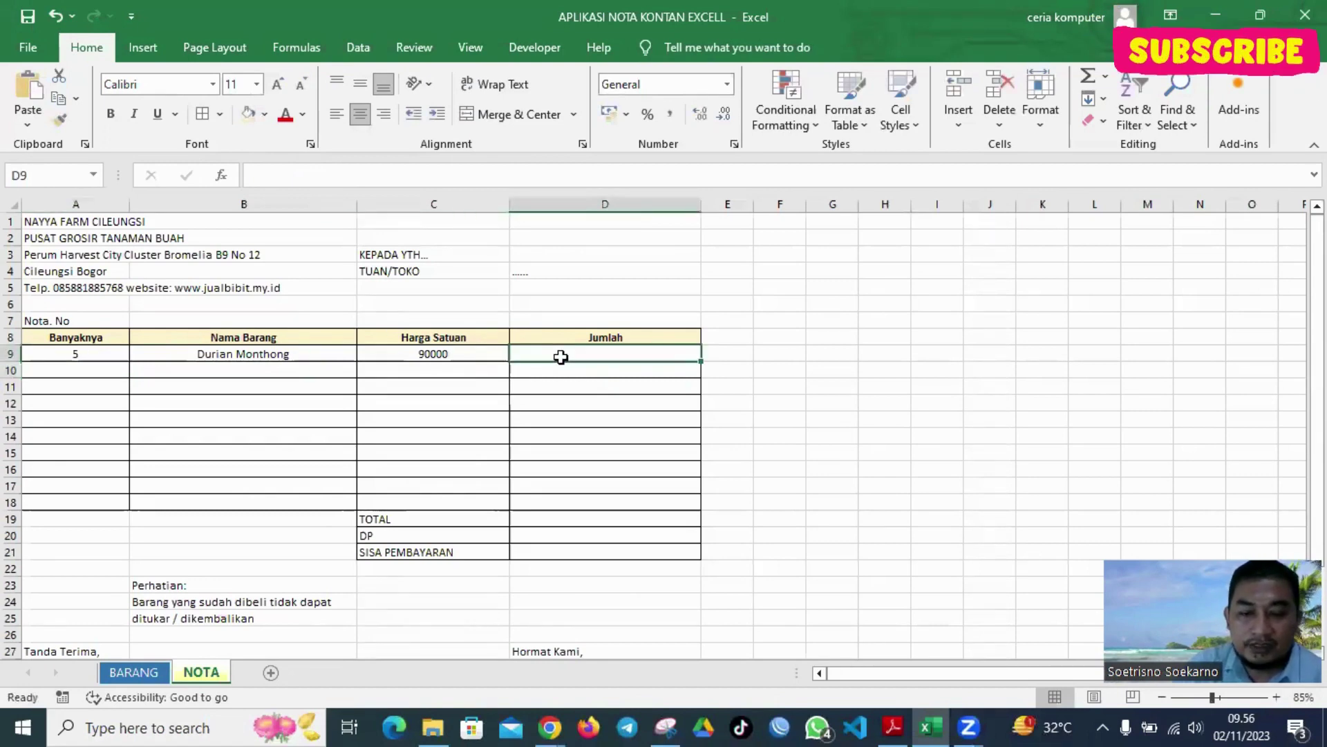
pyautogui.write('=')
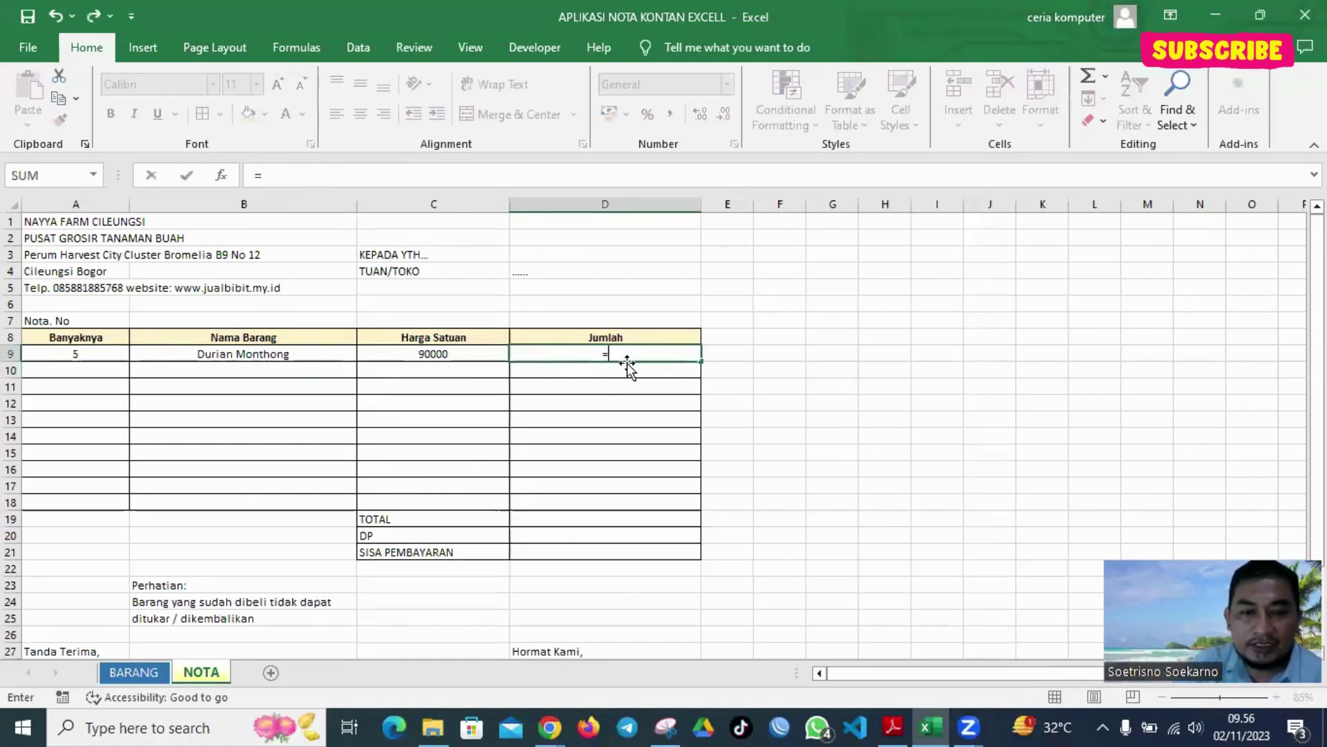
pyautogui.write('if(')
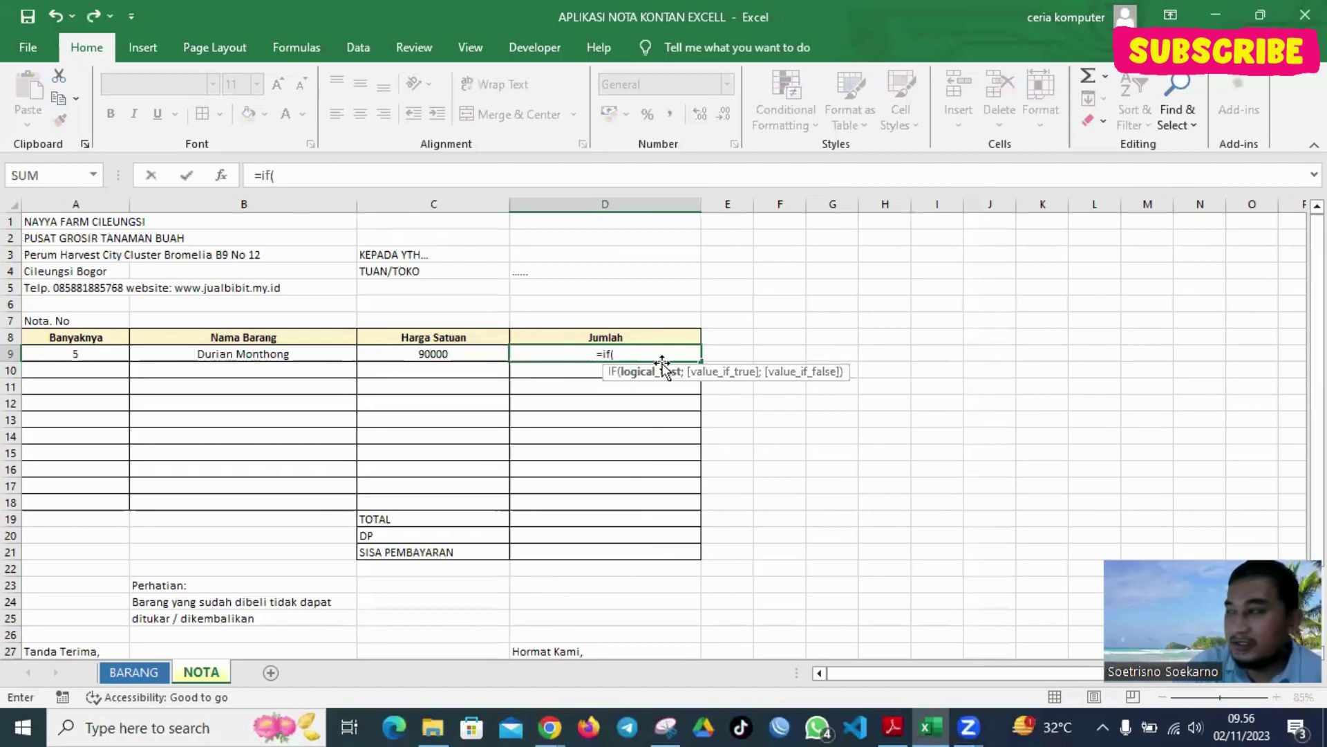
# Build D9's formula =IF(B9=0;" ";A9*C9), dropping a mistaken VLOOKUP, so Jumlah shows 450000
pyautogui.click(267, 356)
pyautogui.write('=0')
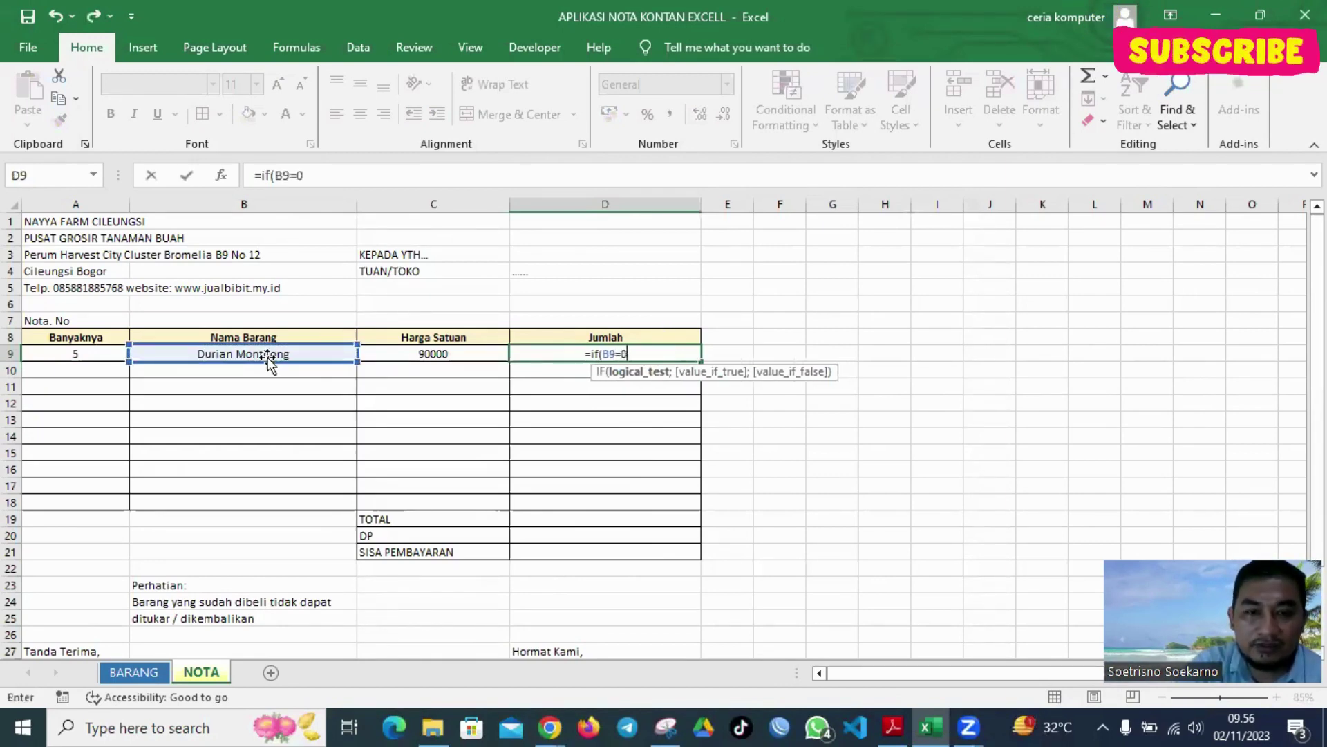
pyautogui.write(';"')
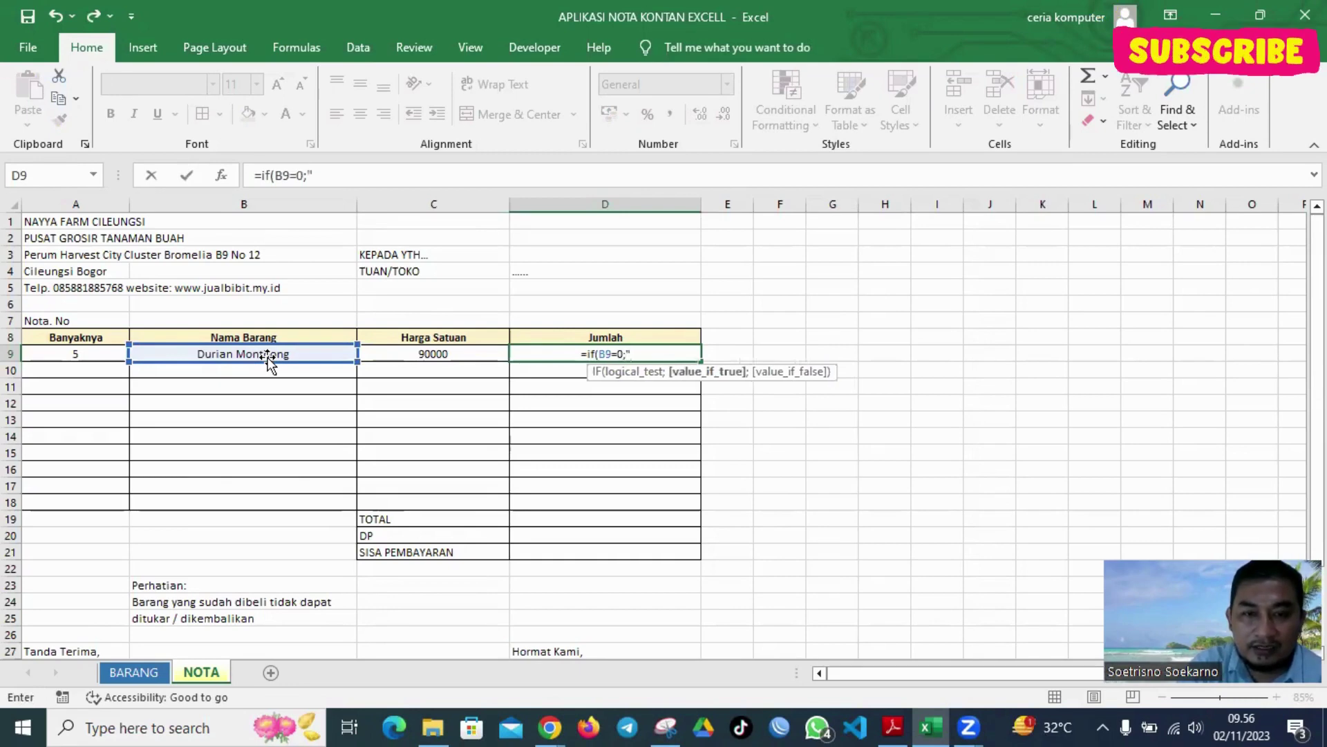
pyautogui.write(' ";')
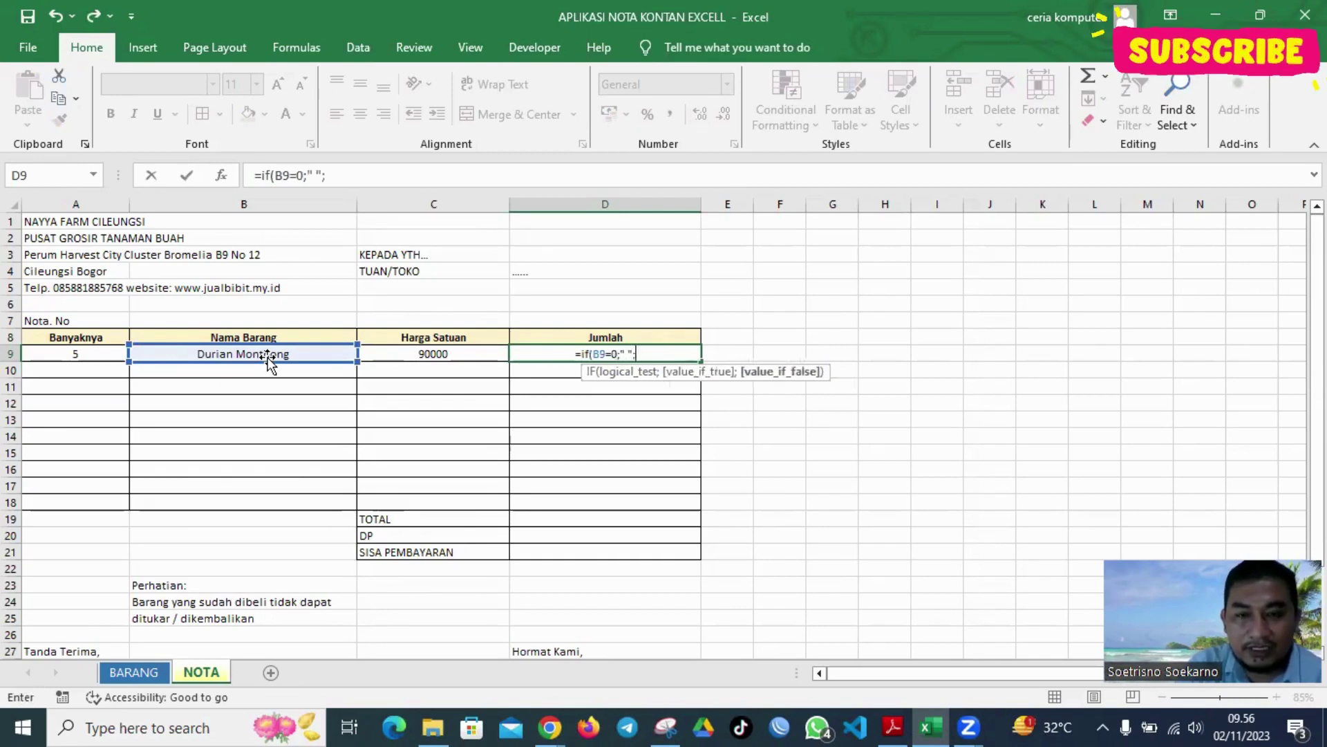
pyautogui.write('vlo')
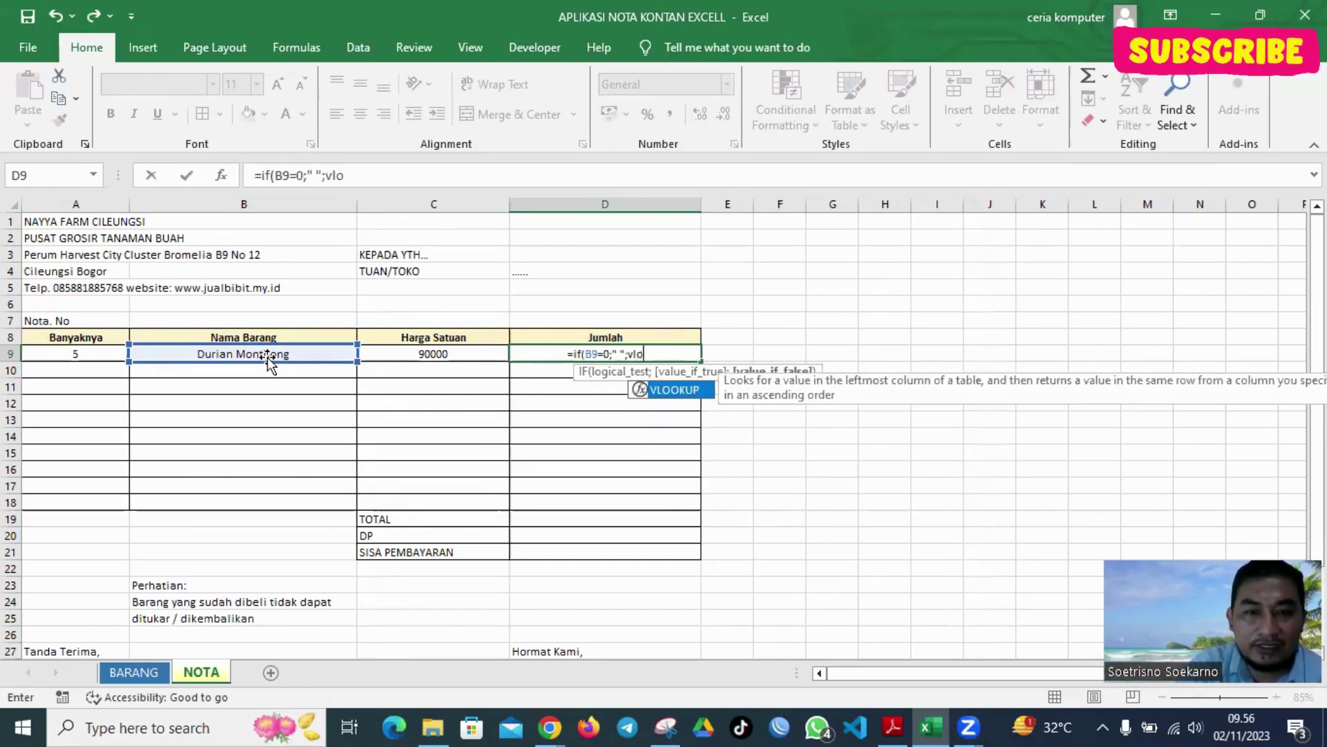
pyautogui.doubleClick(681, 387)
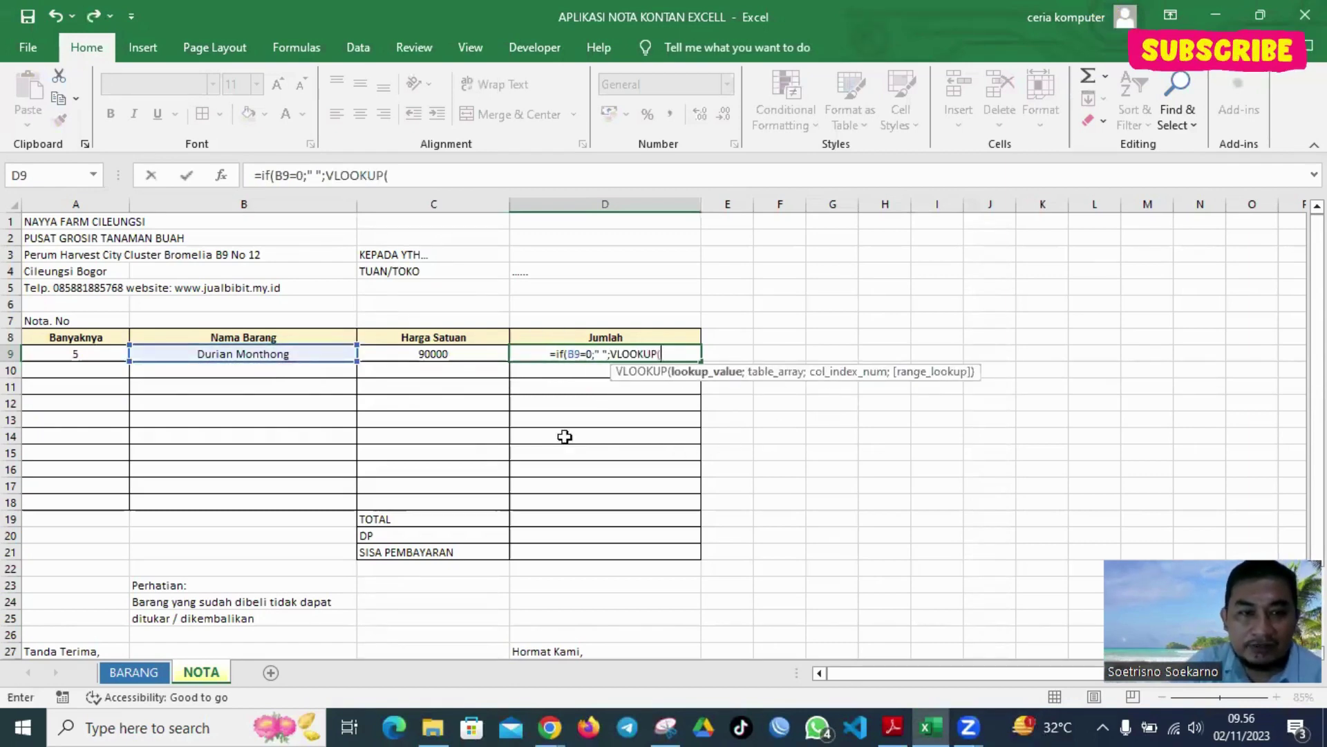
pyautogui.click(314, 353)
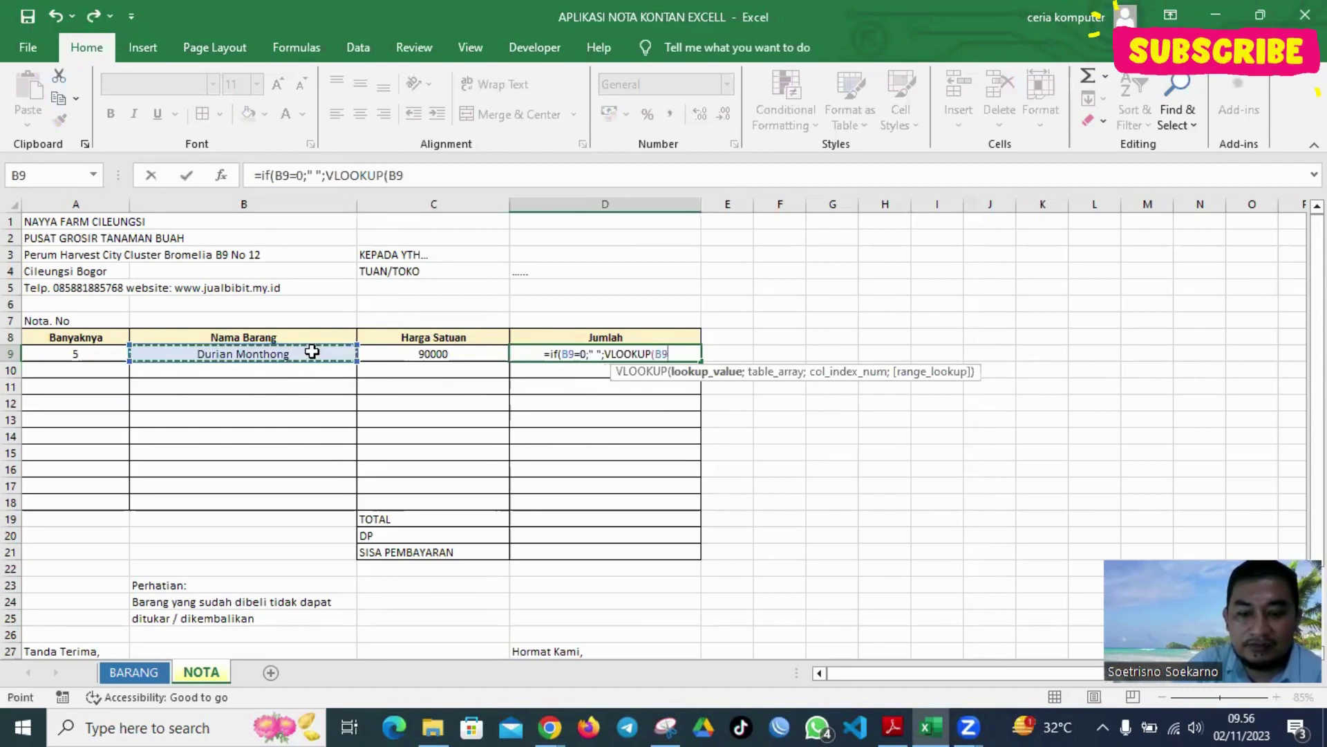
pyautogui.write(';da')
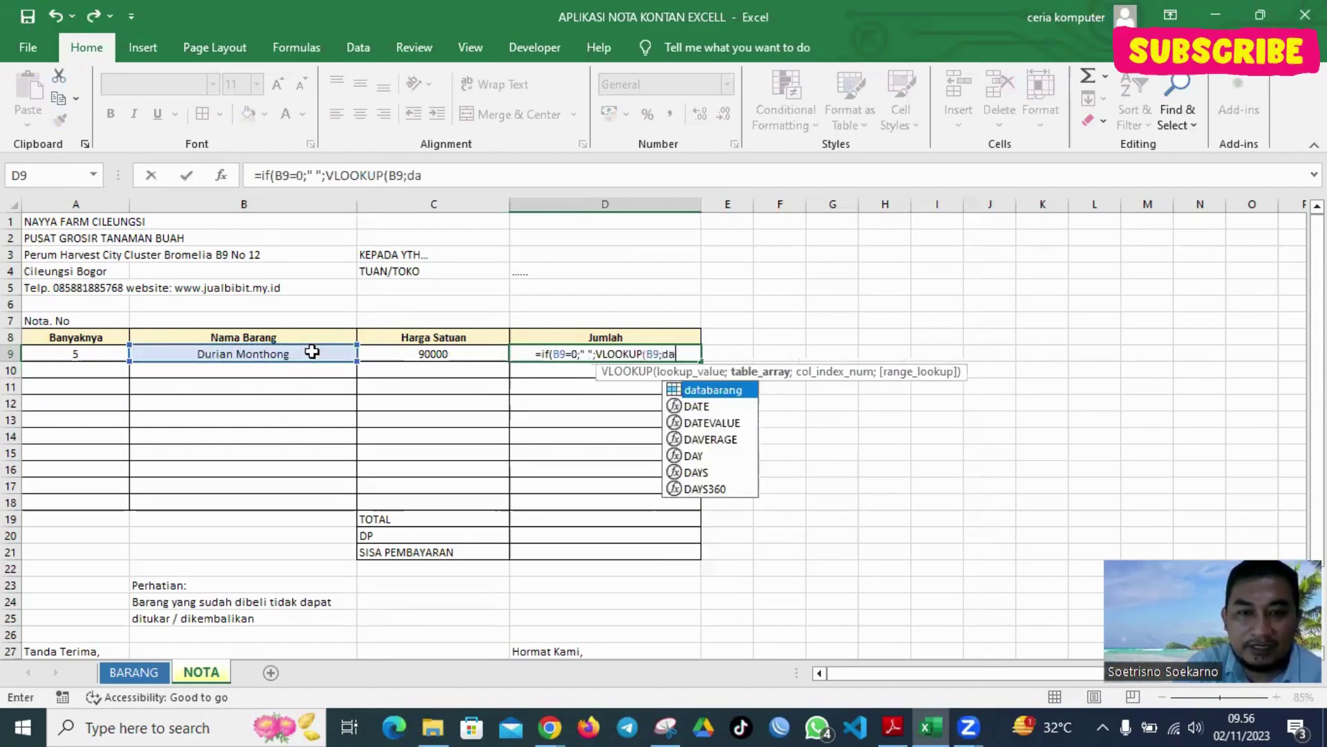
pyautogui.write('ta')
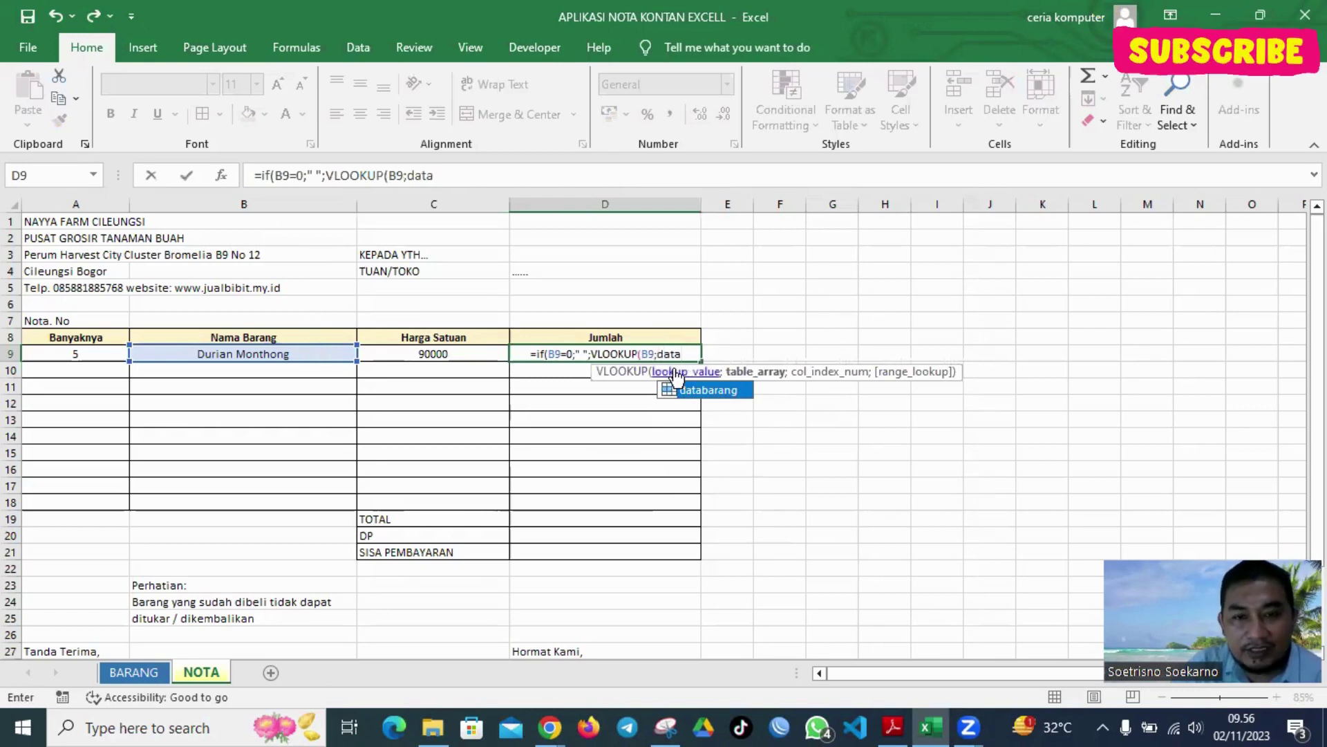
pyautogui.press('BackSpace')
pyautogui.press('BackSpace')
pyautogui.press('BackSpace')
pyautogui.press('BackSpace')
pyautogui.press('BackSpace')
pyautogui.press('BackSpace')
pyautogui.press('BackSpace')
pyautogui.press('BackSpace')
pyautogui.press('BackSpace')
pyautogui.press('BackSpace')
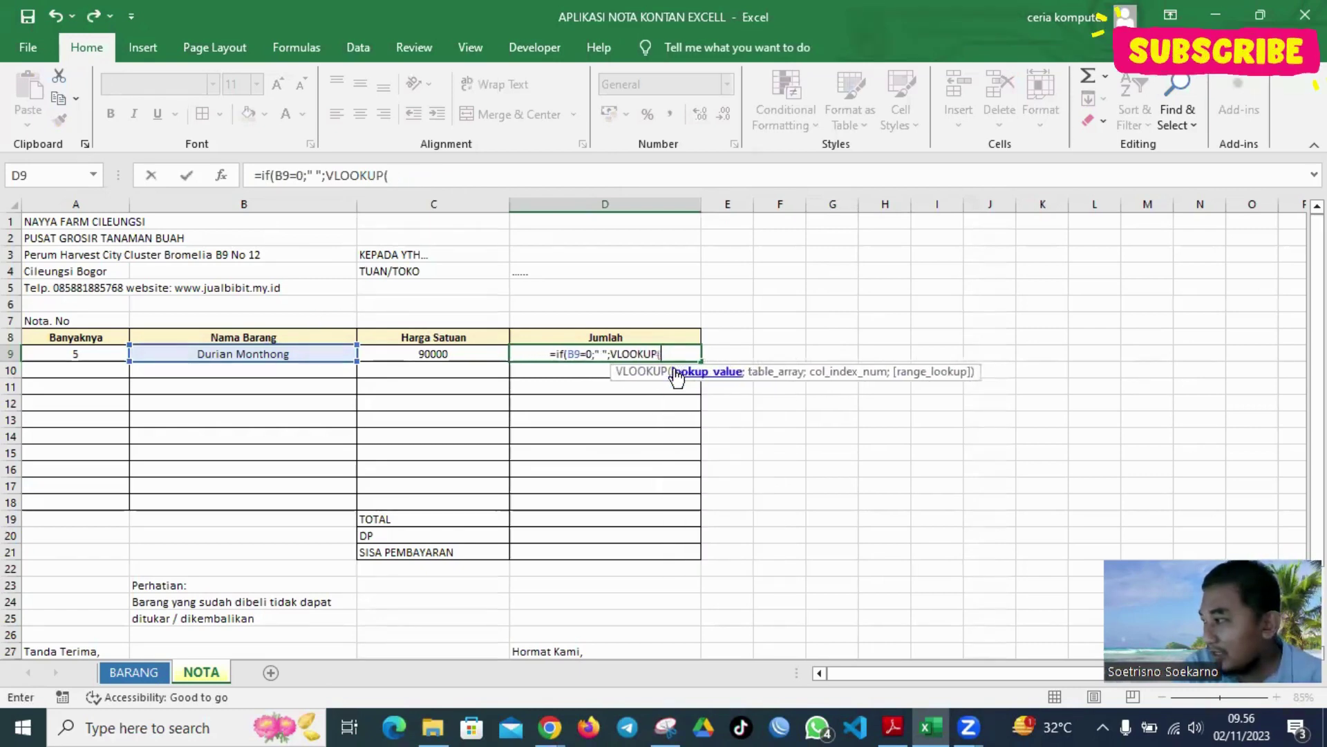
pyautogui.press('BackSpace')
pyautogui.press('BackSpace')
pyautogui.press('BackSpace')
pyautogui.press('BackSpace')
pyautogui.press('BackSpace')
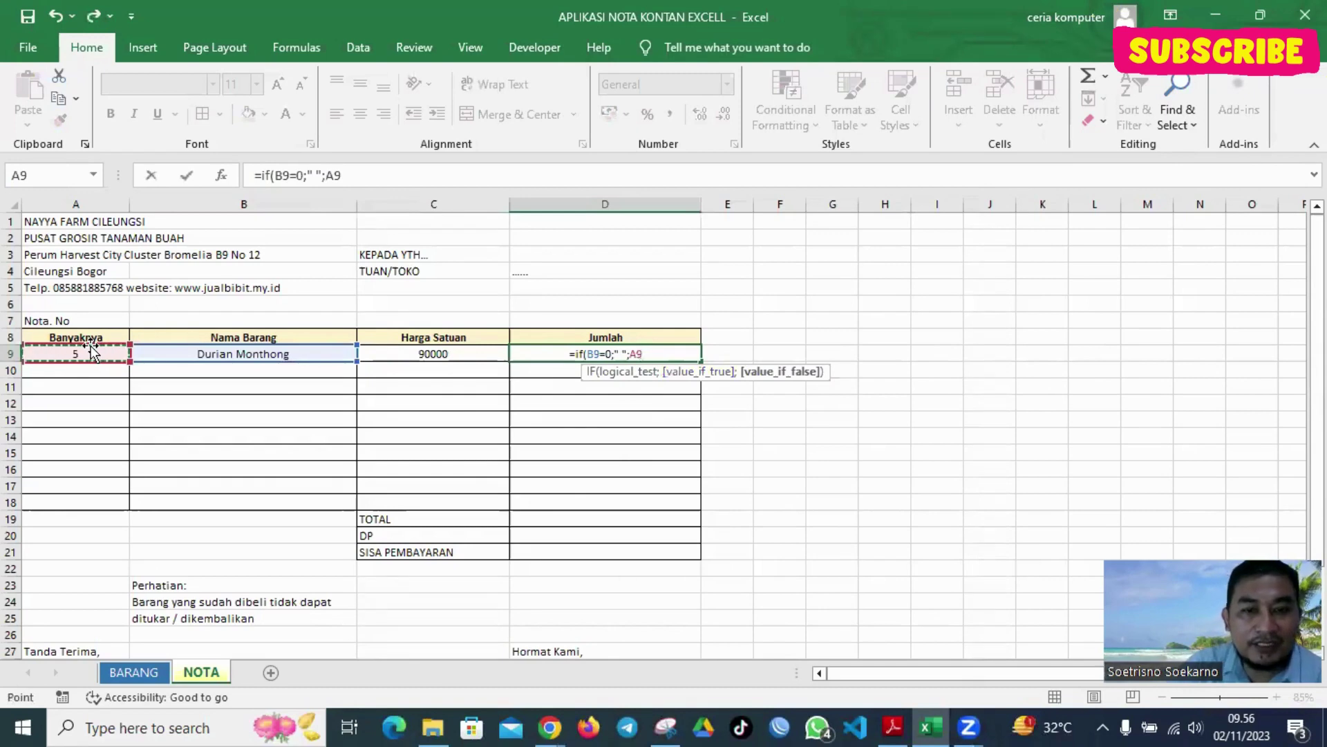
pyautogui.write('*')
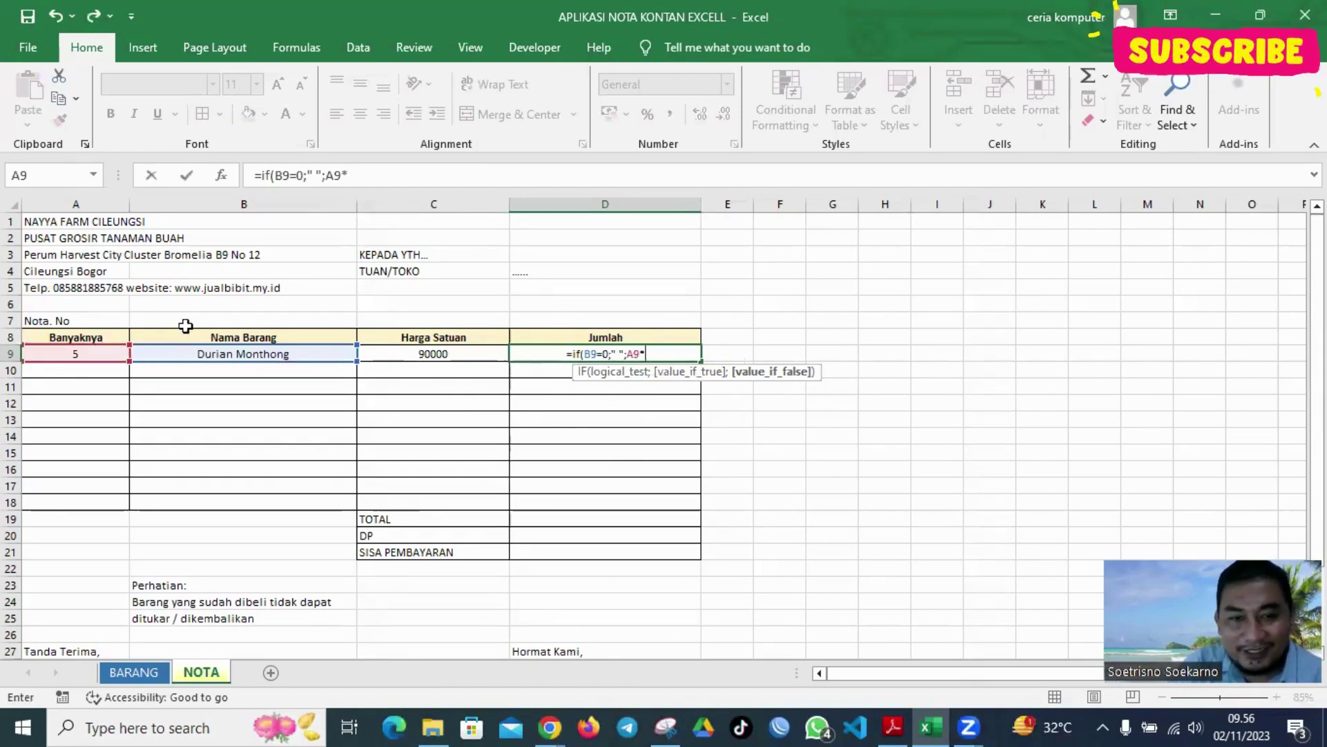
pyautogui.click(412, 350)
pyautogui.write(')')
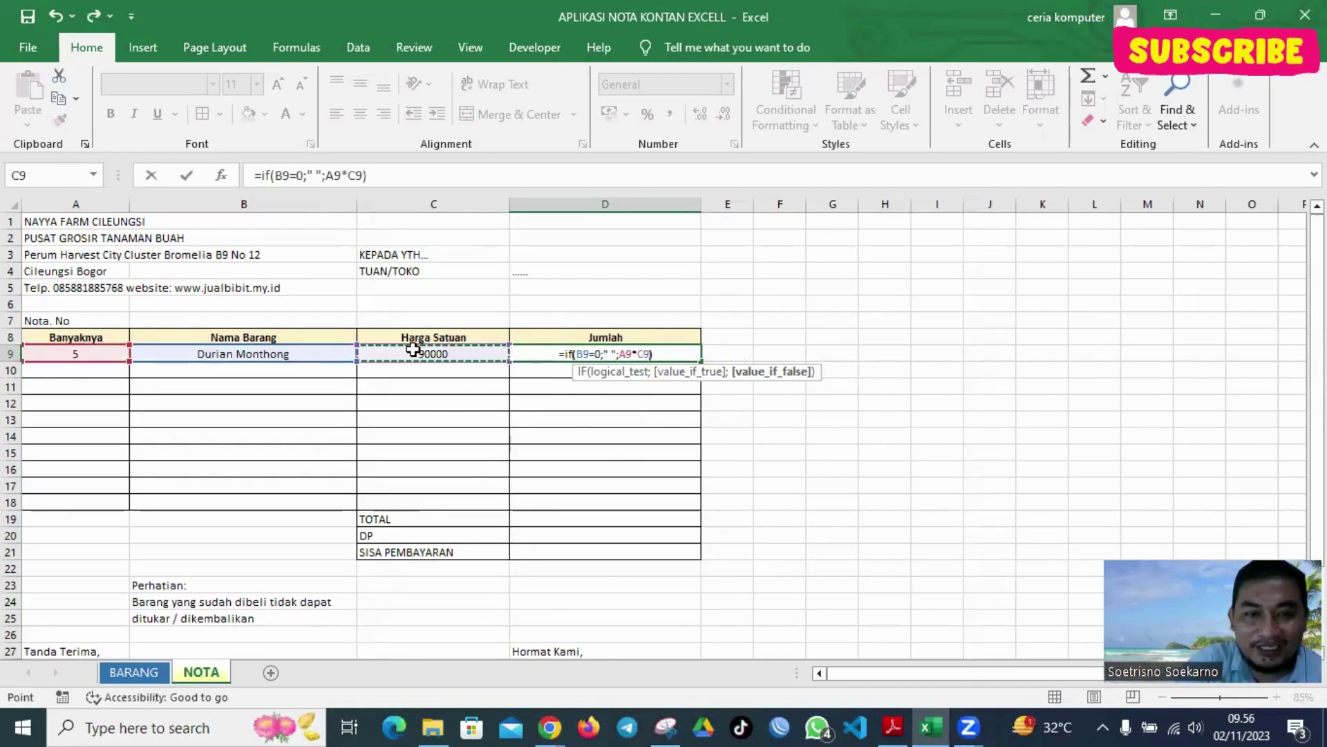
pyautogui.press('Return')
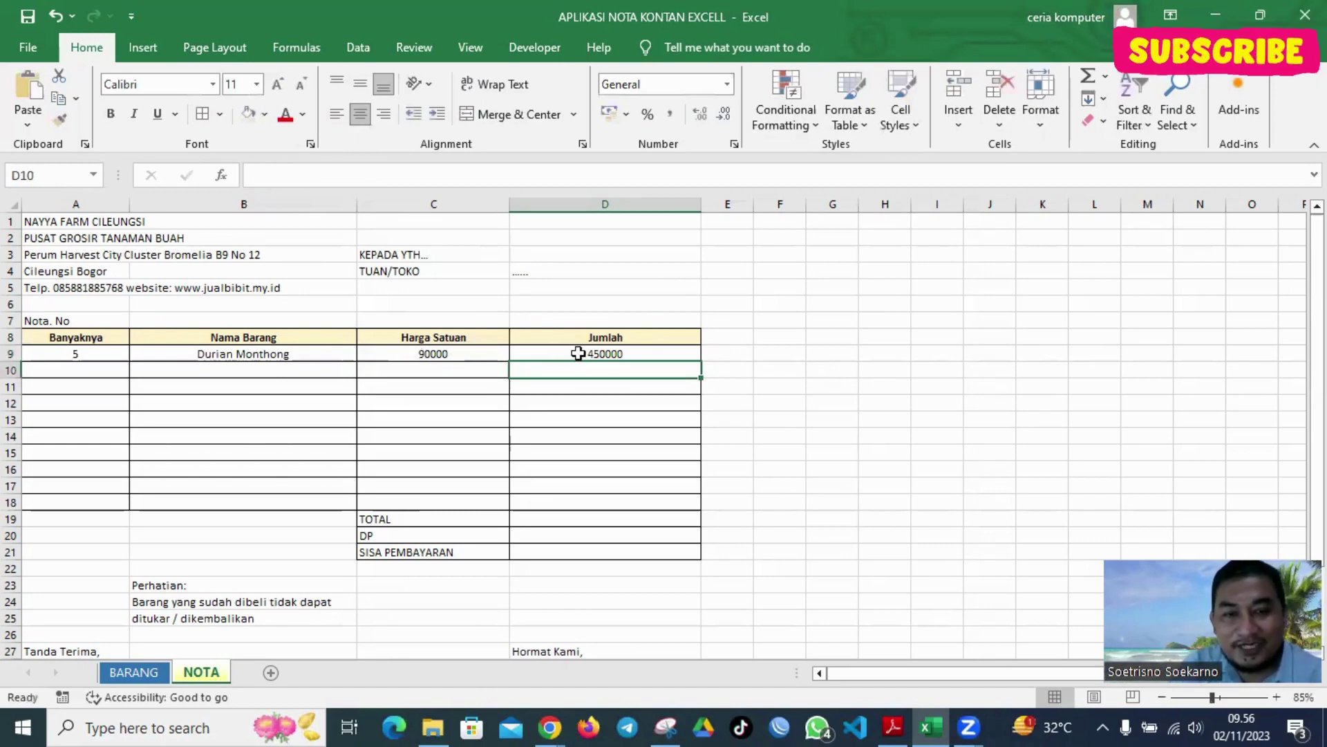
pyautogui.click(583, 356)
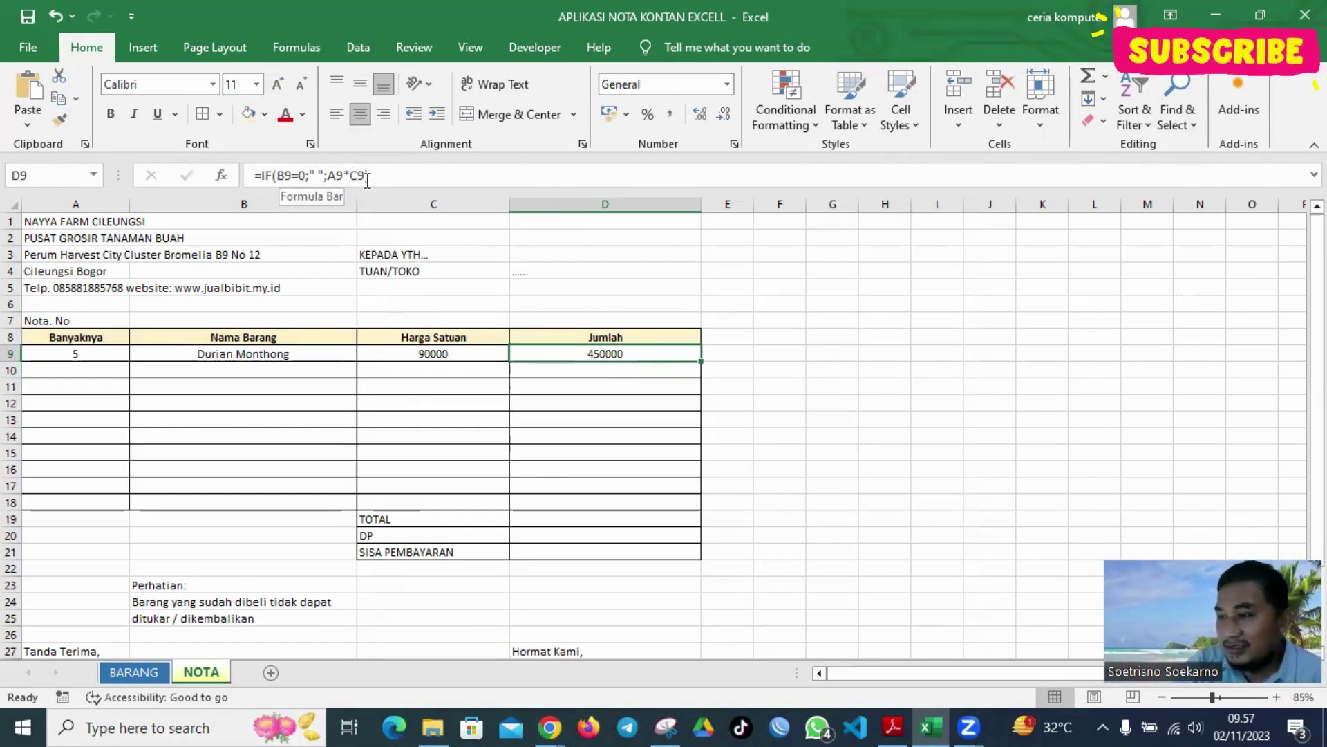
pyautogui.click(460, 177)
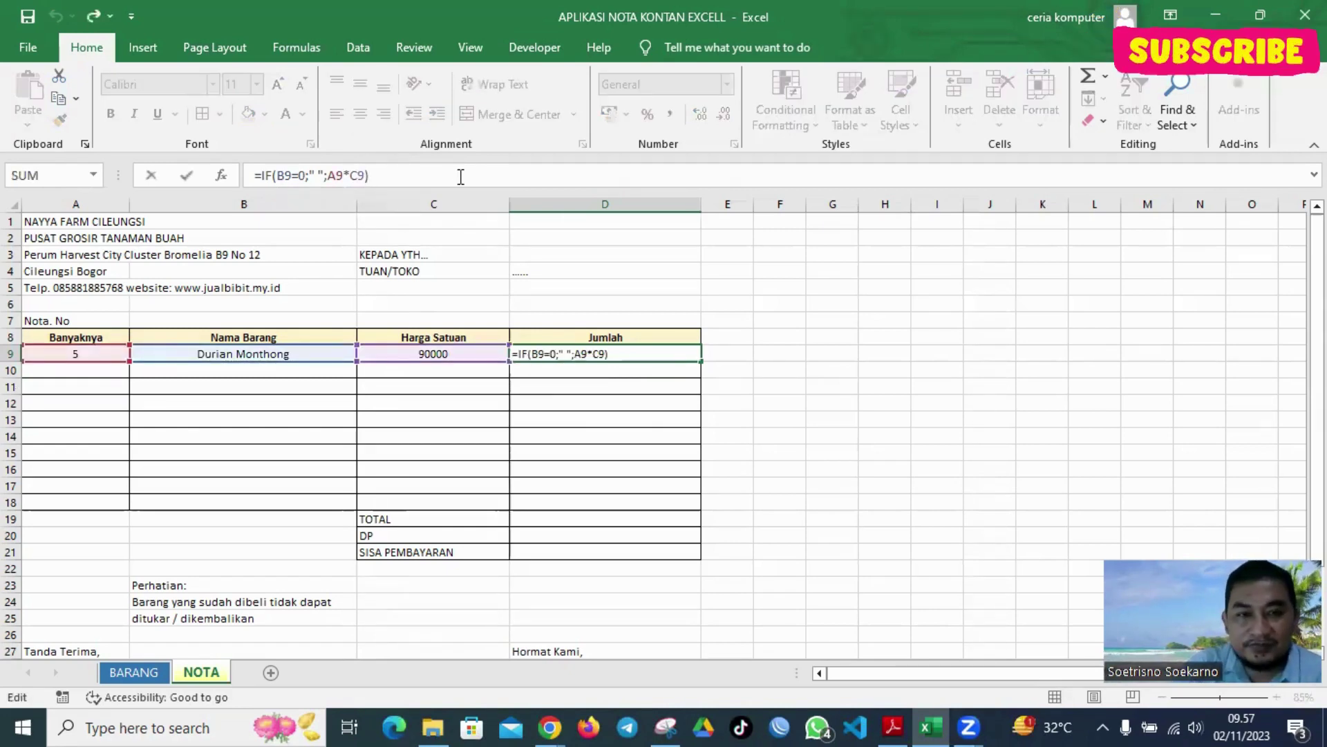
pyautogui.press('Return')
pyautogui.click(115, 375)
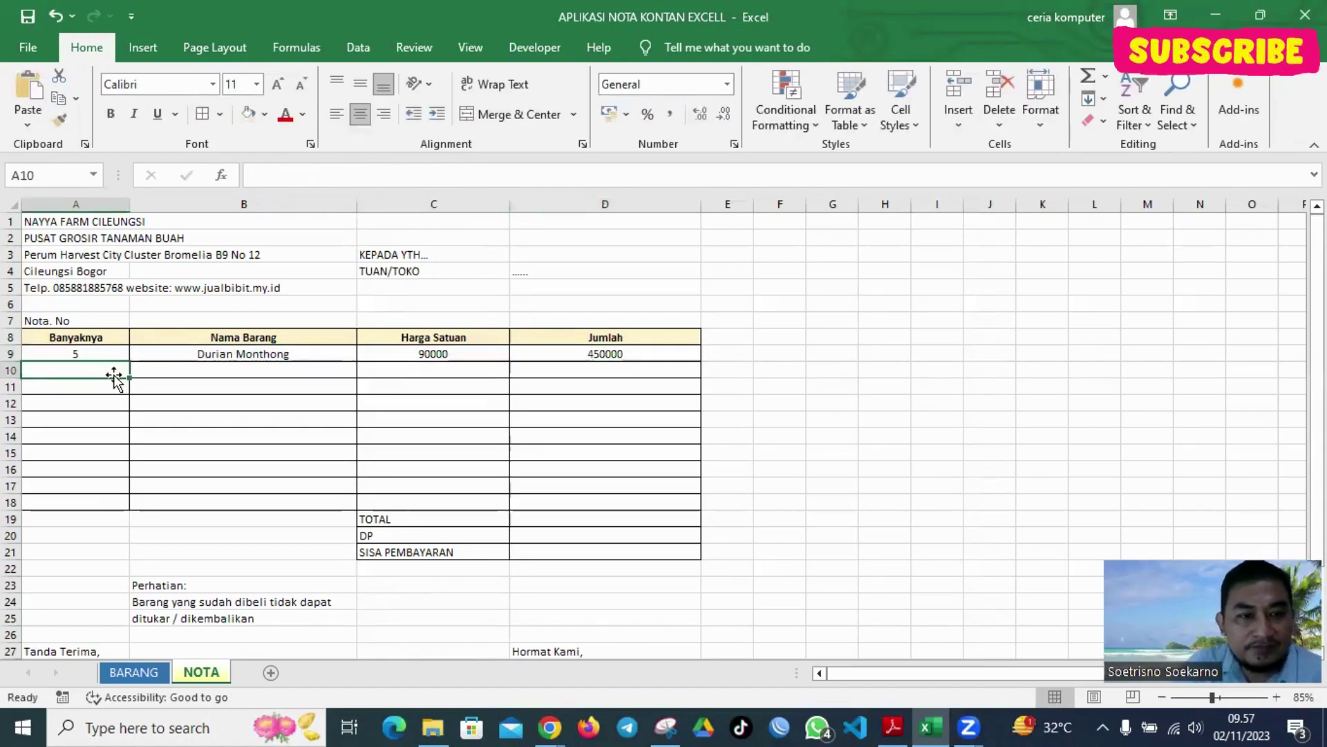
pyautogui.click(457, 353)
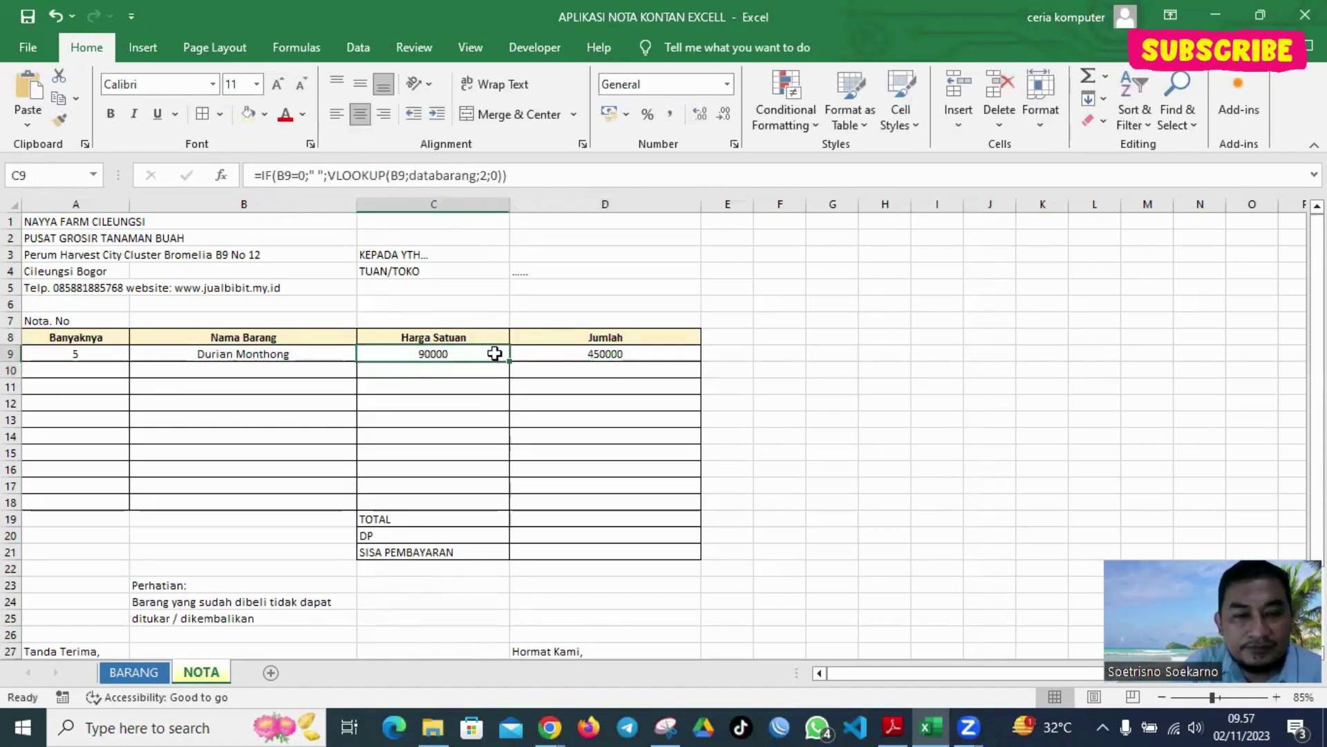
pyautogui.click(475, 368)
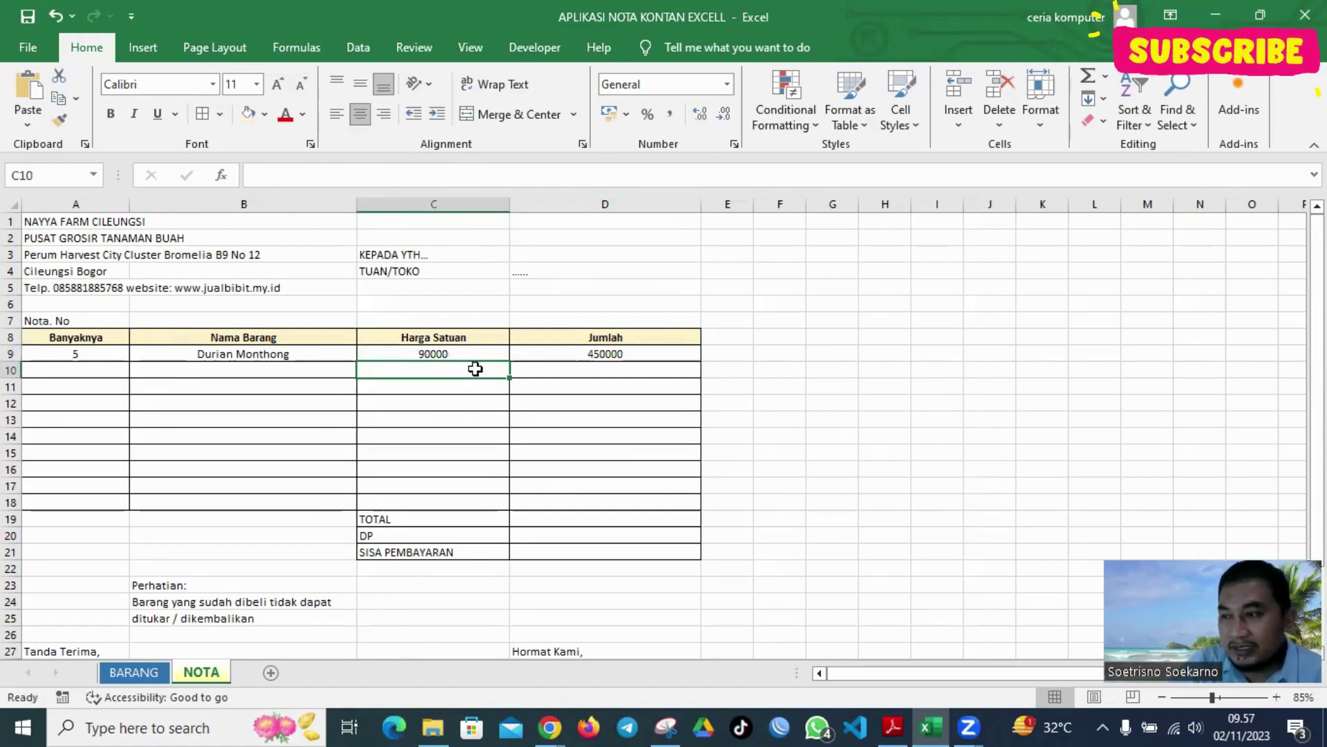
# Enter =IF(NOT(ISBLANK(B10));VLOOKUP(B10;databarang;2;0);" ") in C10, blank while B10 is empty
pyautogui.write('=i')
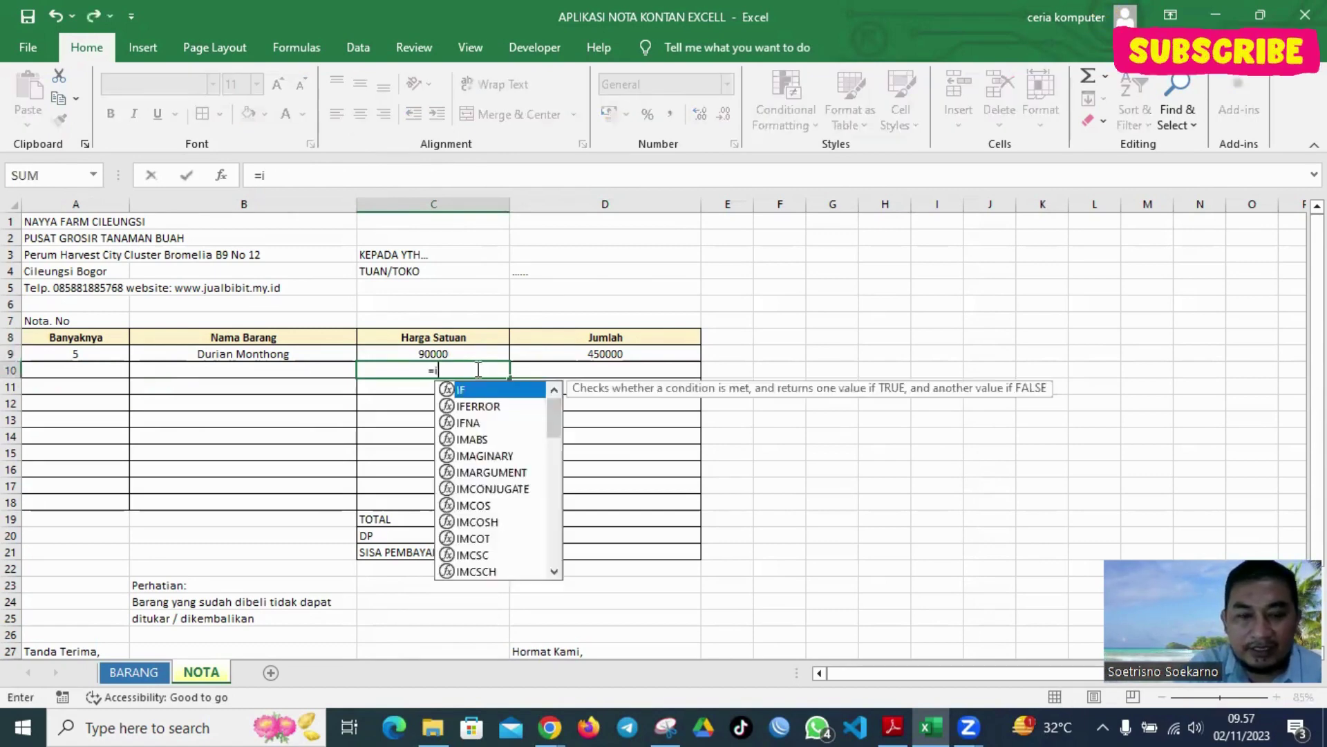
pyautogui.write('f(n')
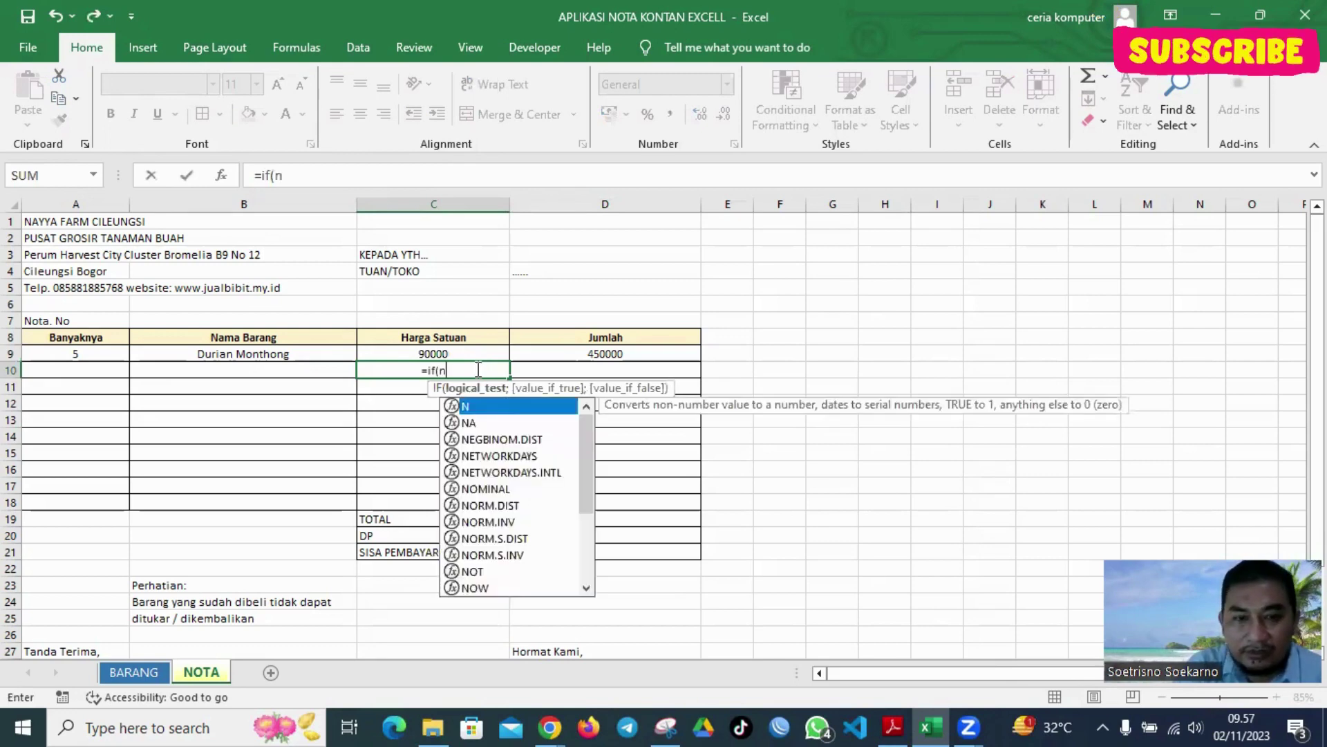
pyautogui.write('ot(is')
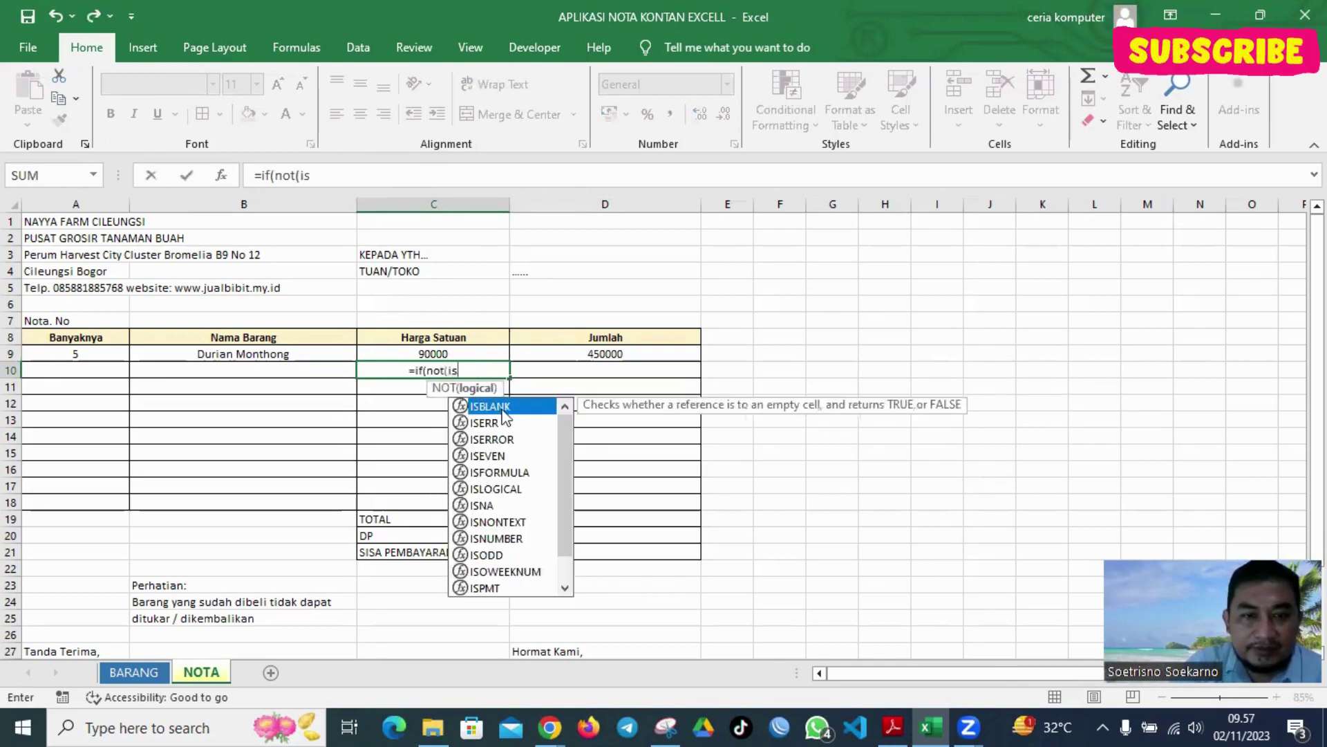
pyautogui.doubleClick(502, 406)
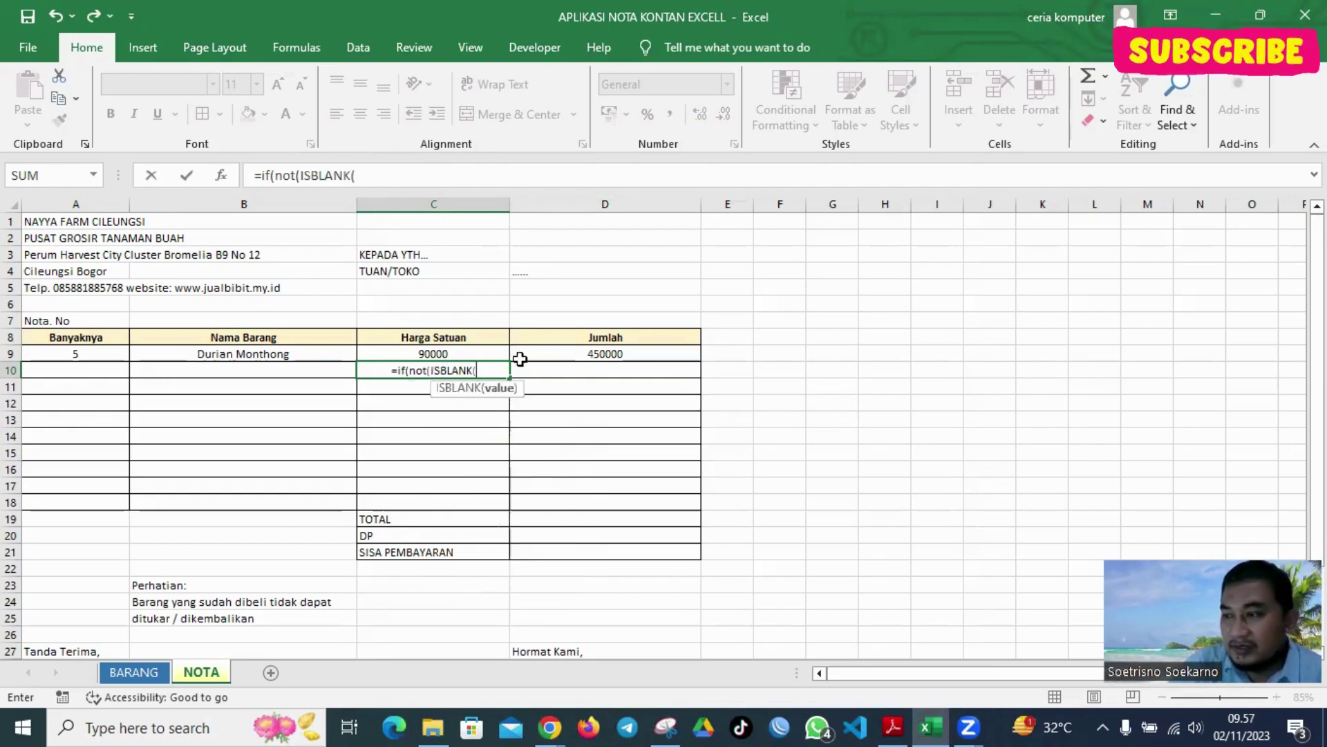
pyautogui.click(308, 368)
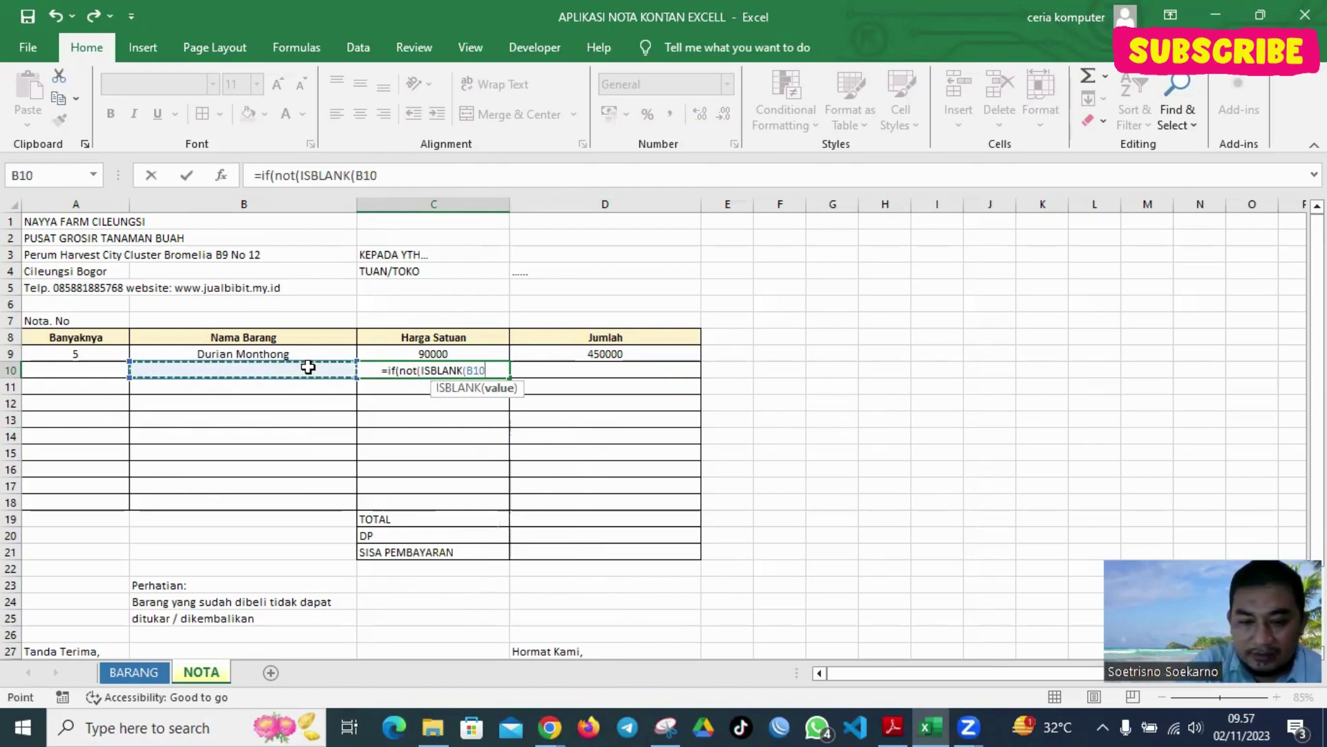
pyautogui.write('))')
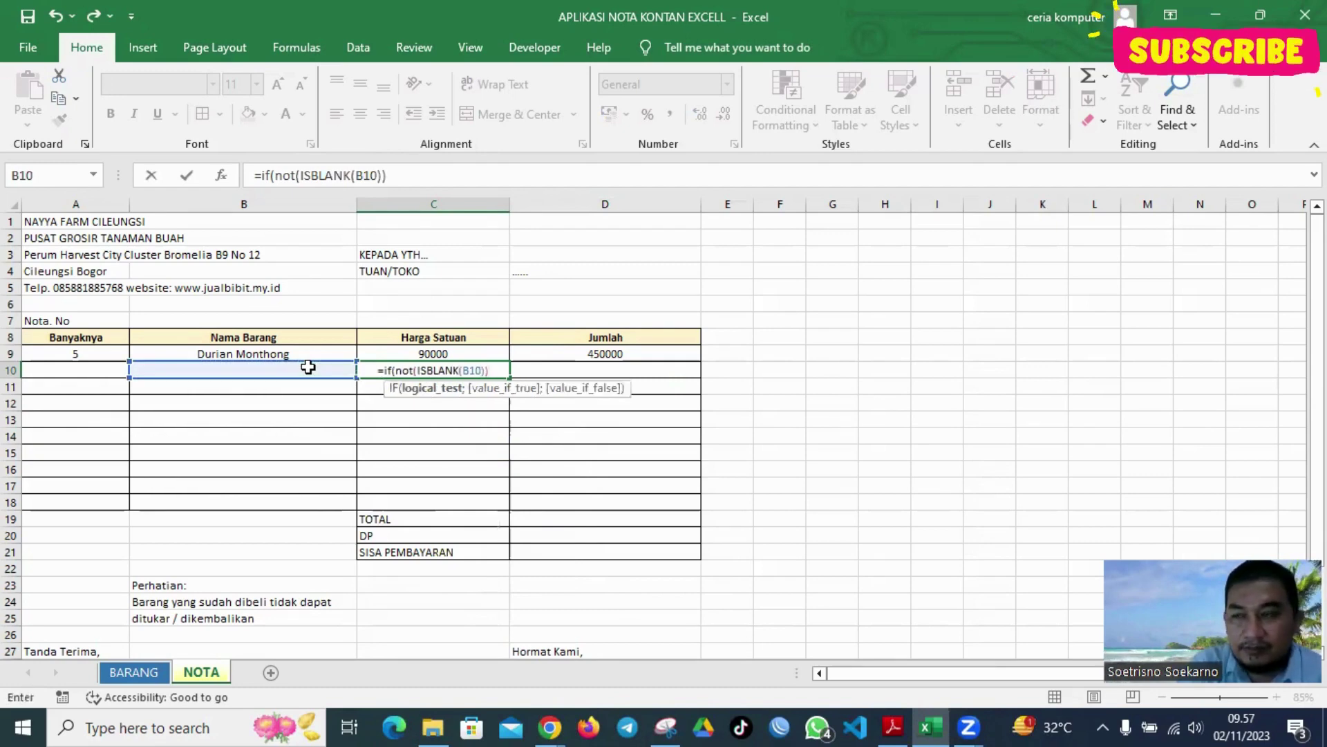
pyautogui.write(';')
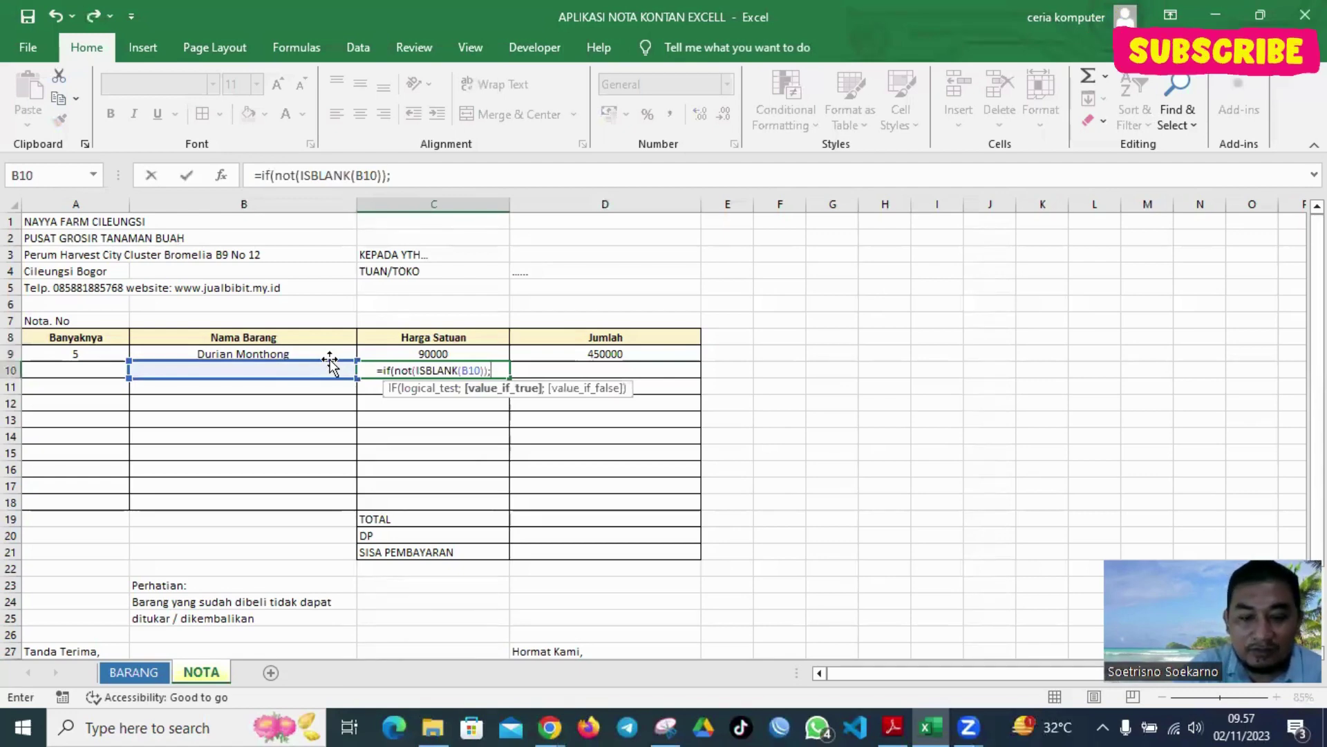
pyautogui.write('vlo')
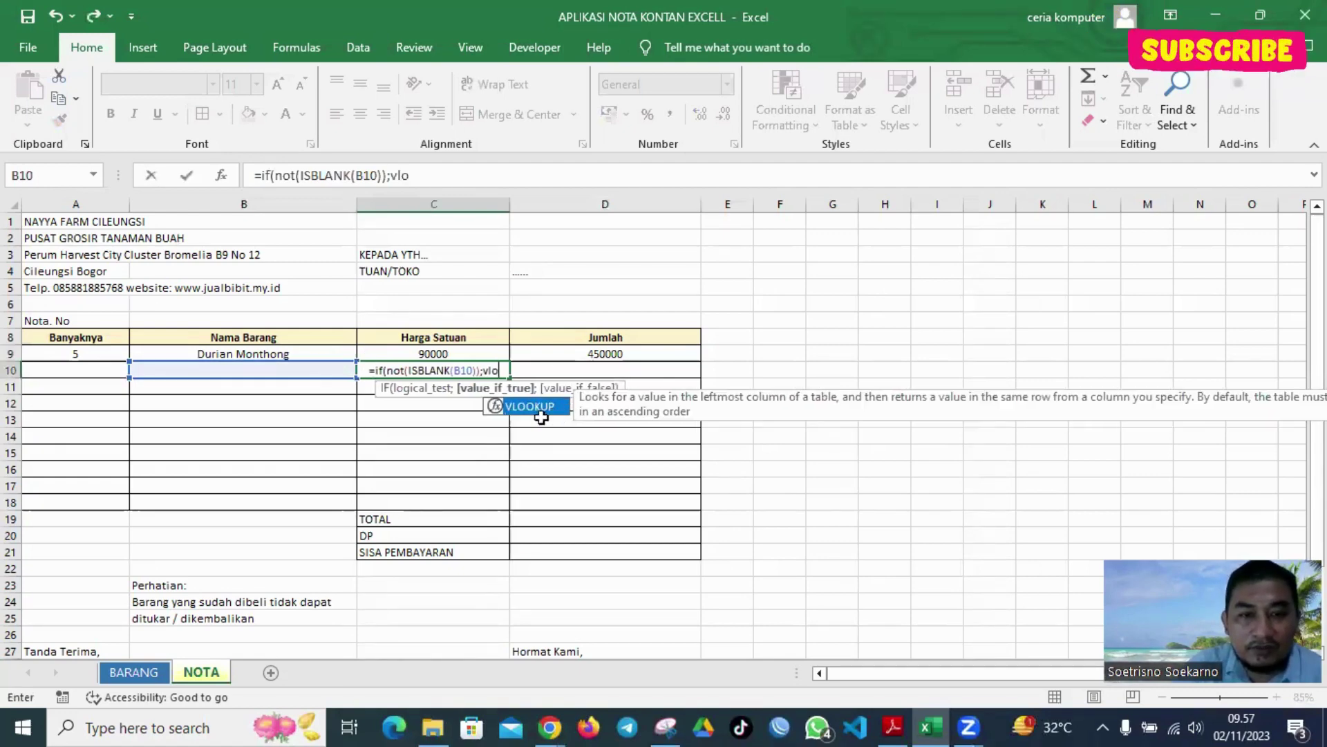
pyautogui.doubleClick(539, 408)
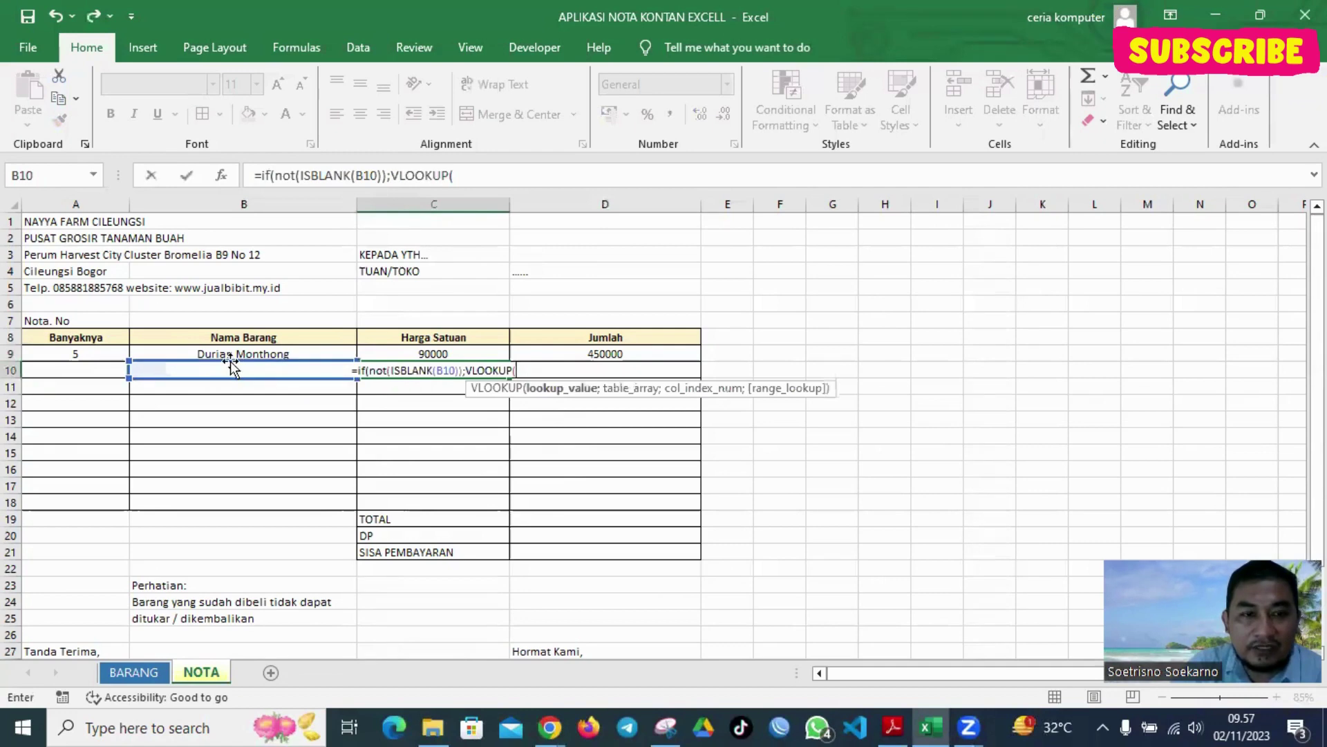
pyautogui.click(141, 369)
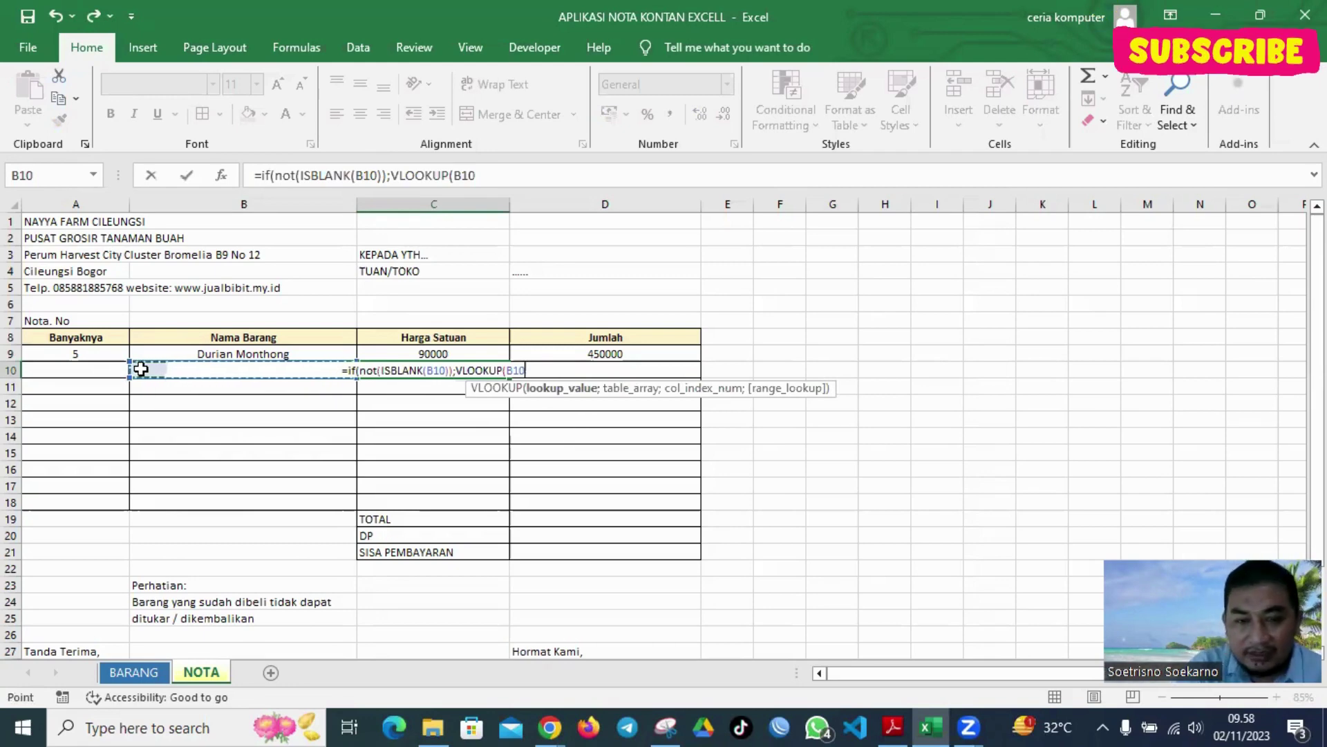
pyautogui.write(';da')
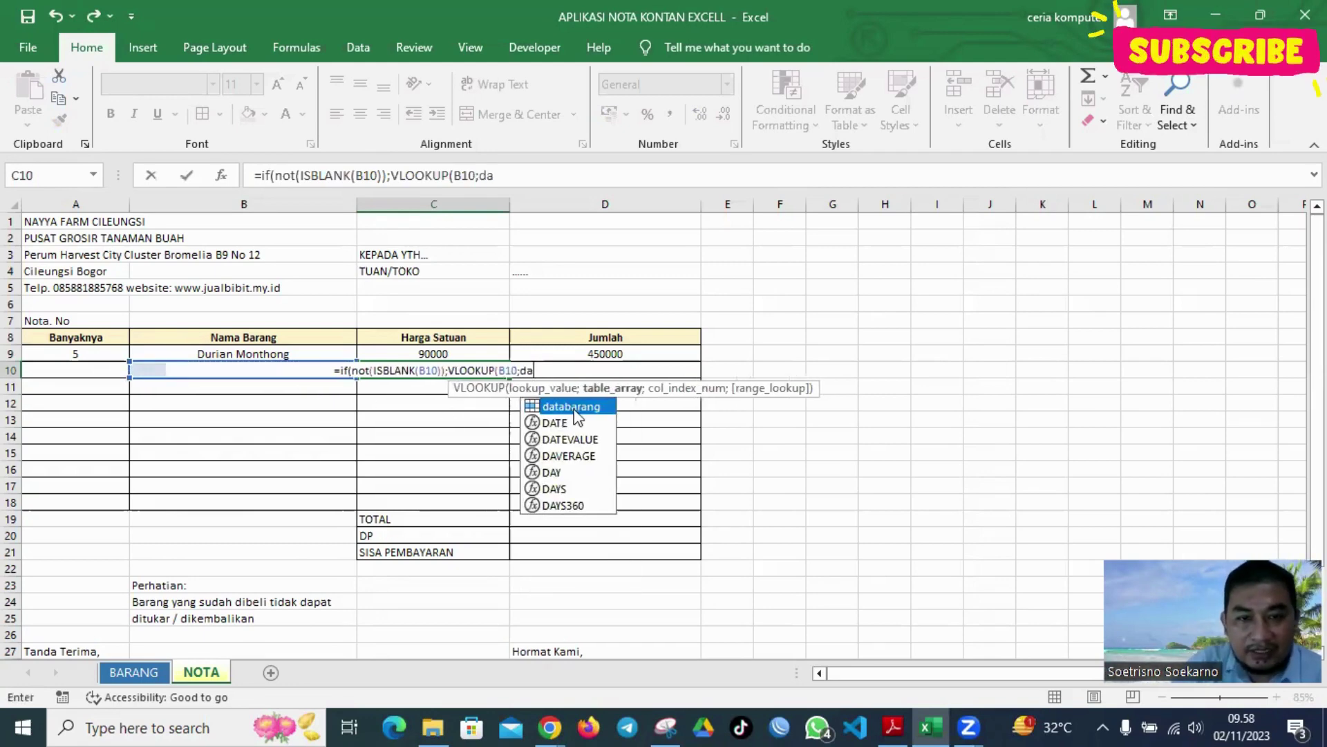
pyautogui.doubleClick(578, 407)
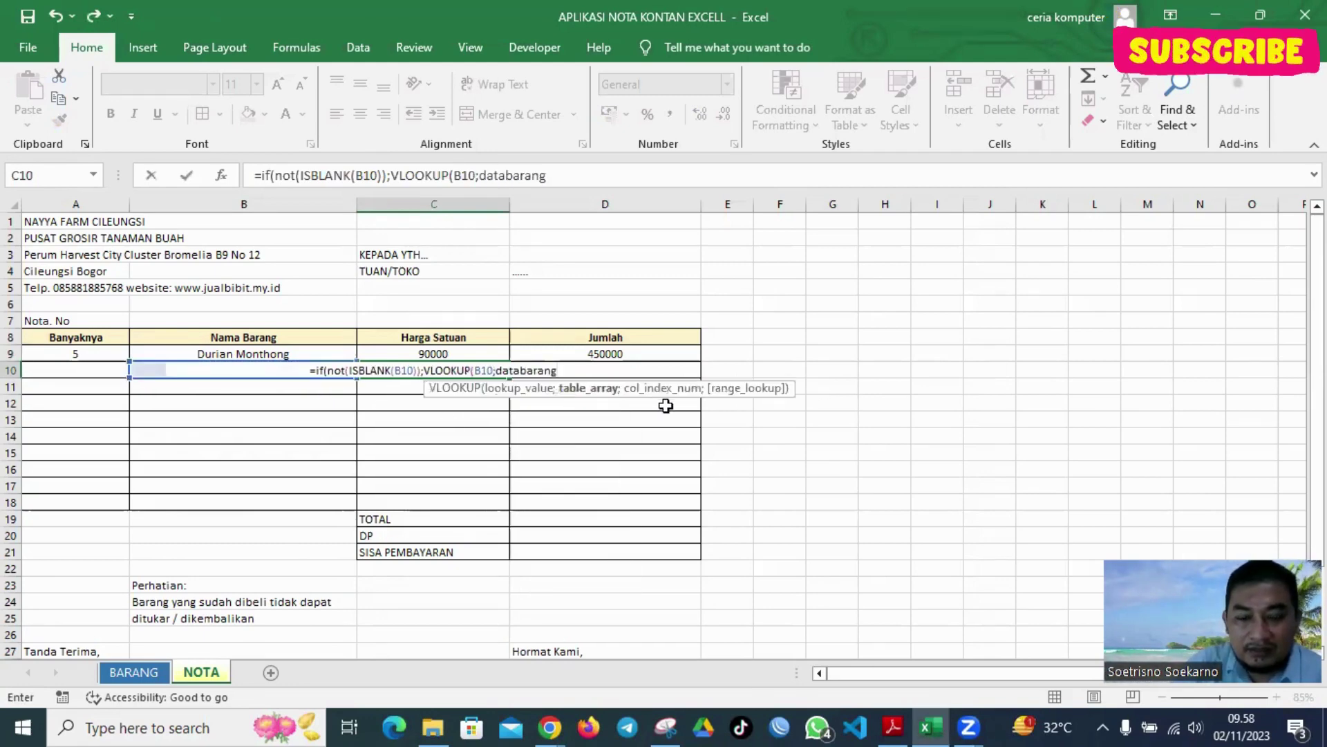
pyautogui.write(';')
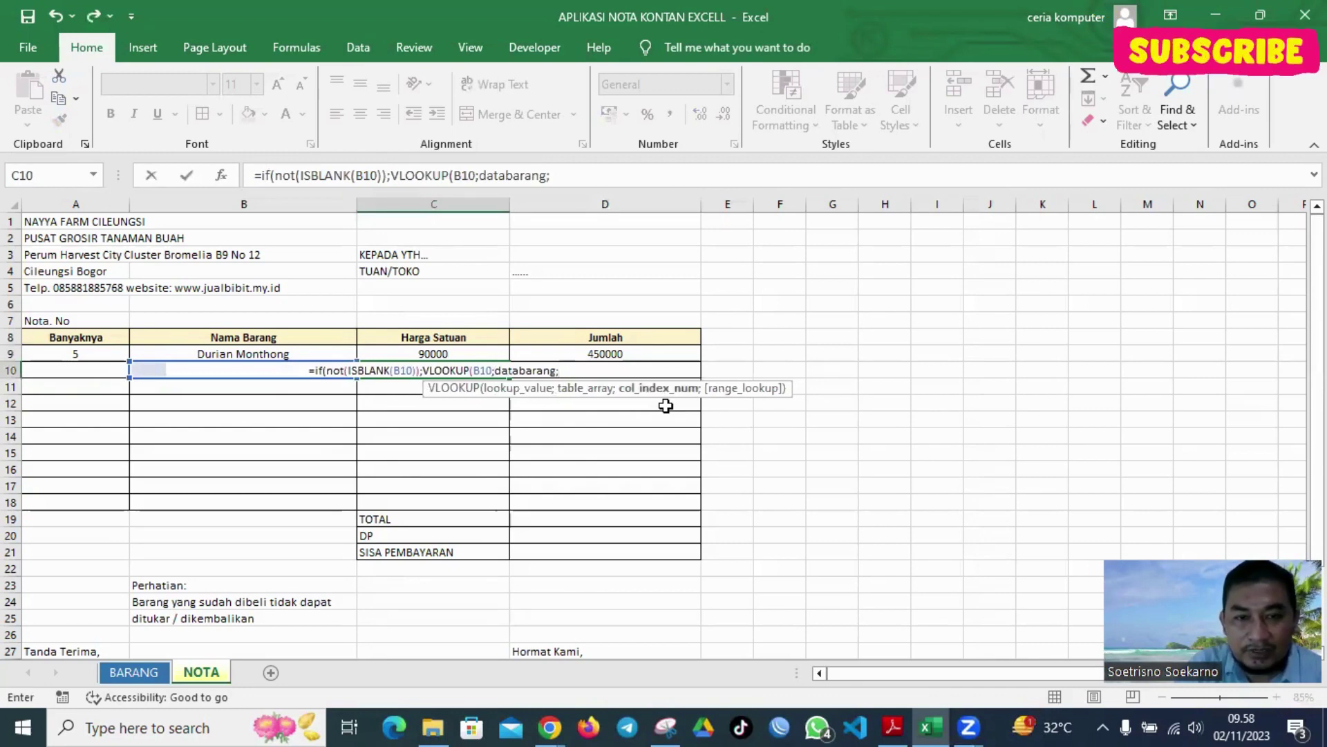
pyautogui.write('2;0)')
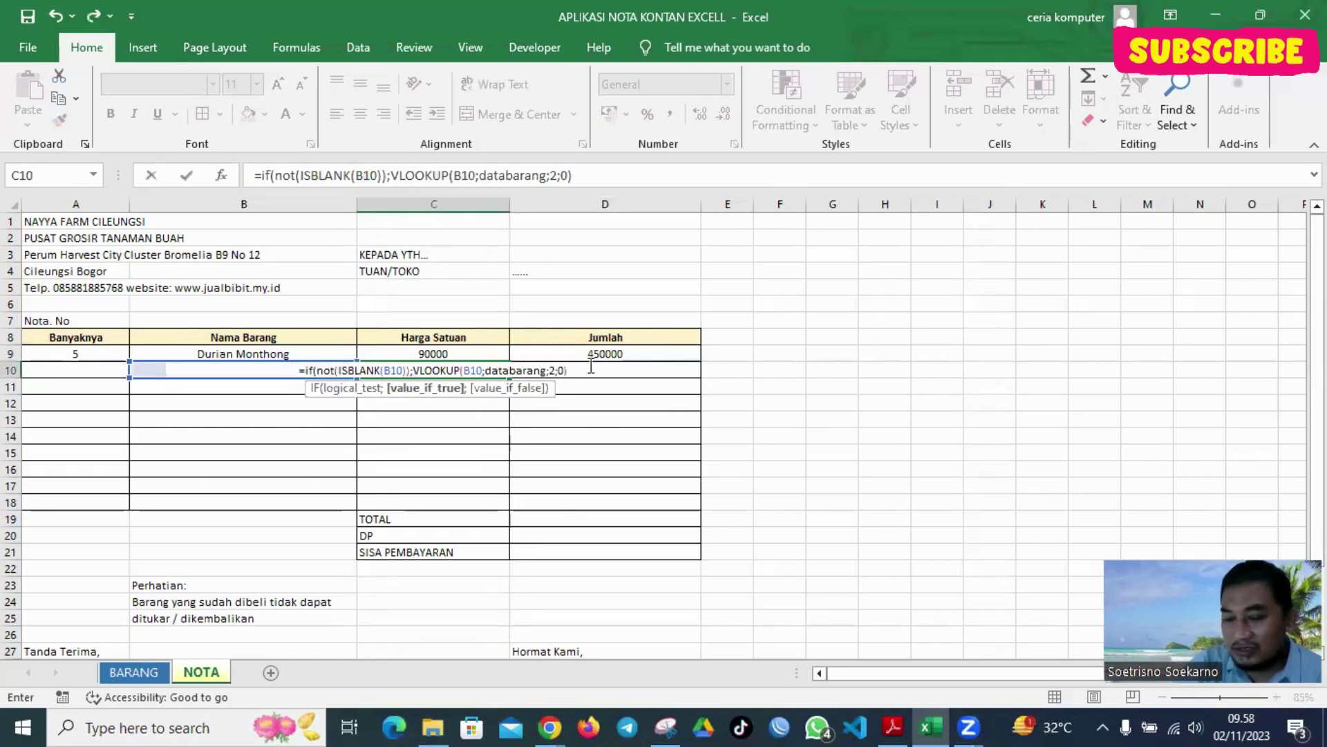
pyautogui.write(';"')
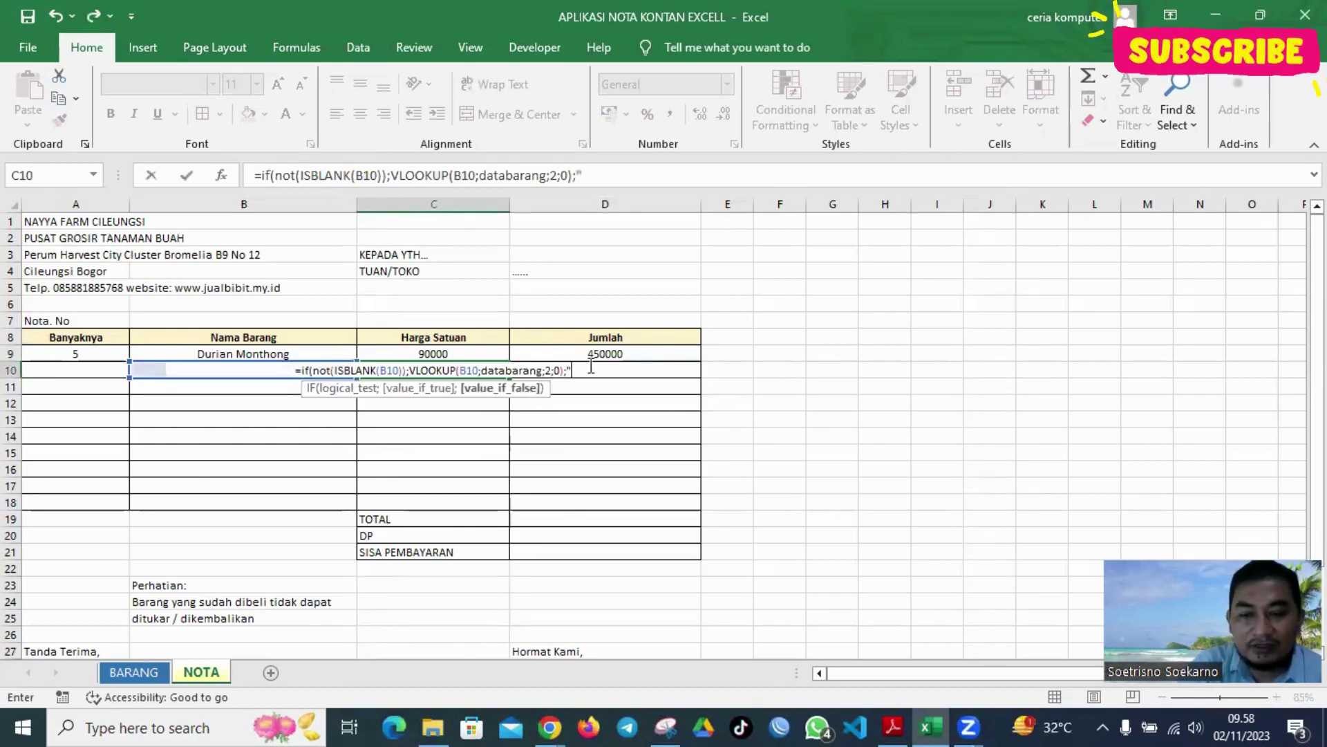
pyautogui.write(' "')
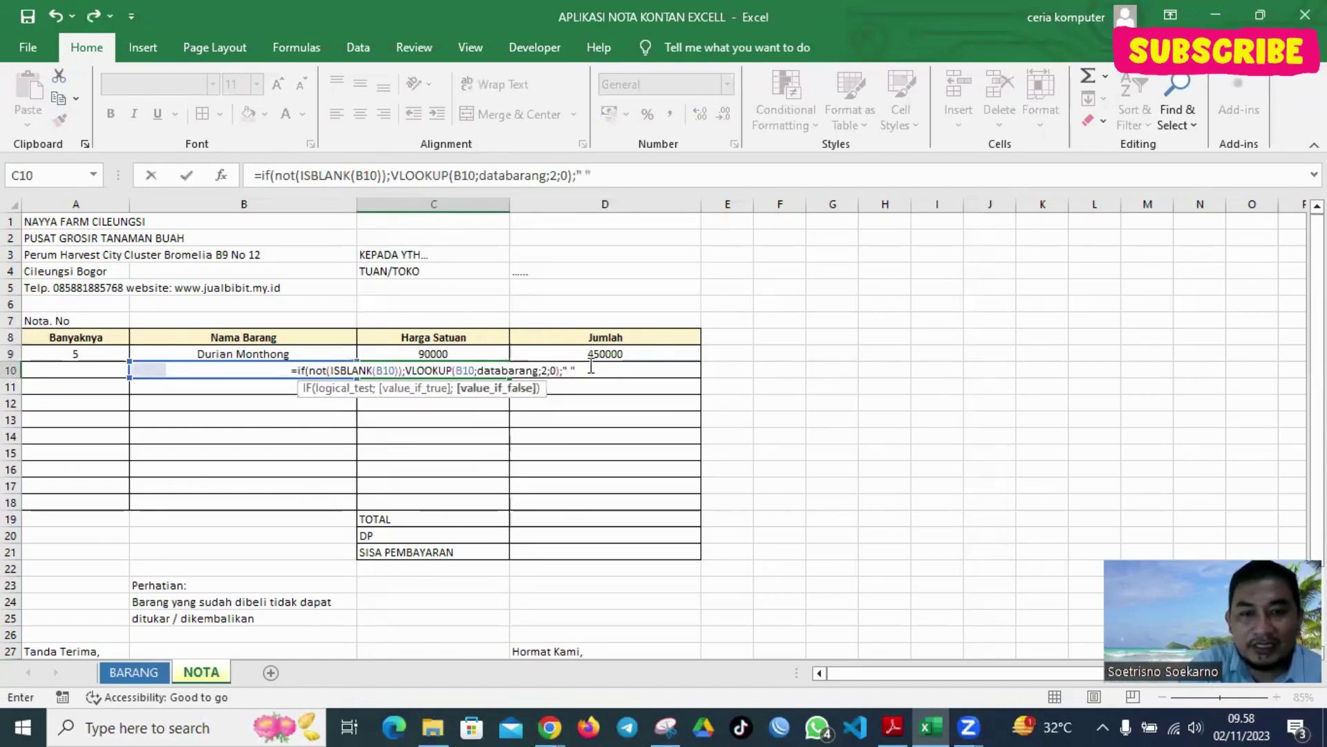
pyautogui.write(')')
pyautogui.press('Return')
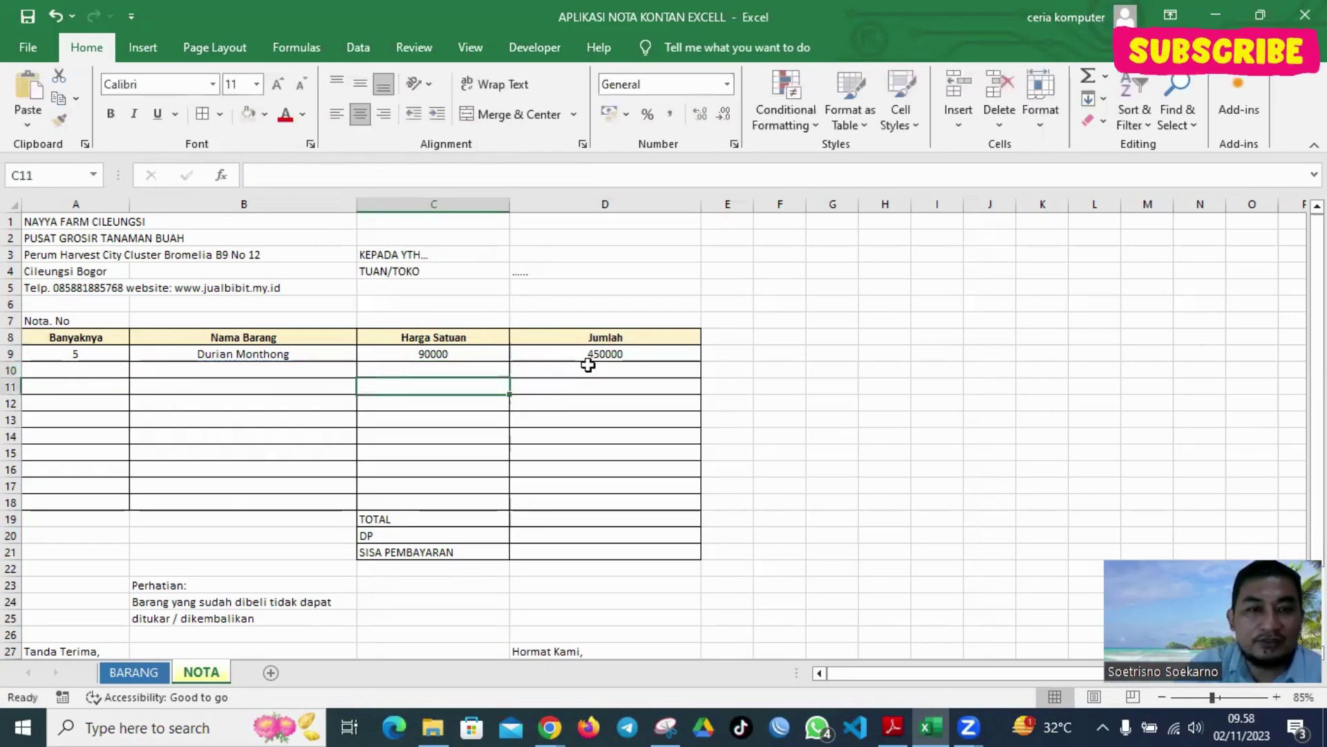
# Choose Durian Duri Hitam as the row 10 item, so C10 fills in 90000
pyautogui.click(462, 367)
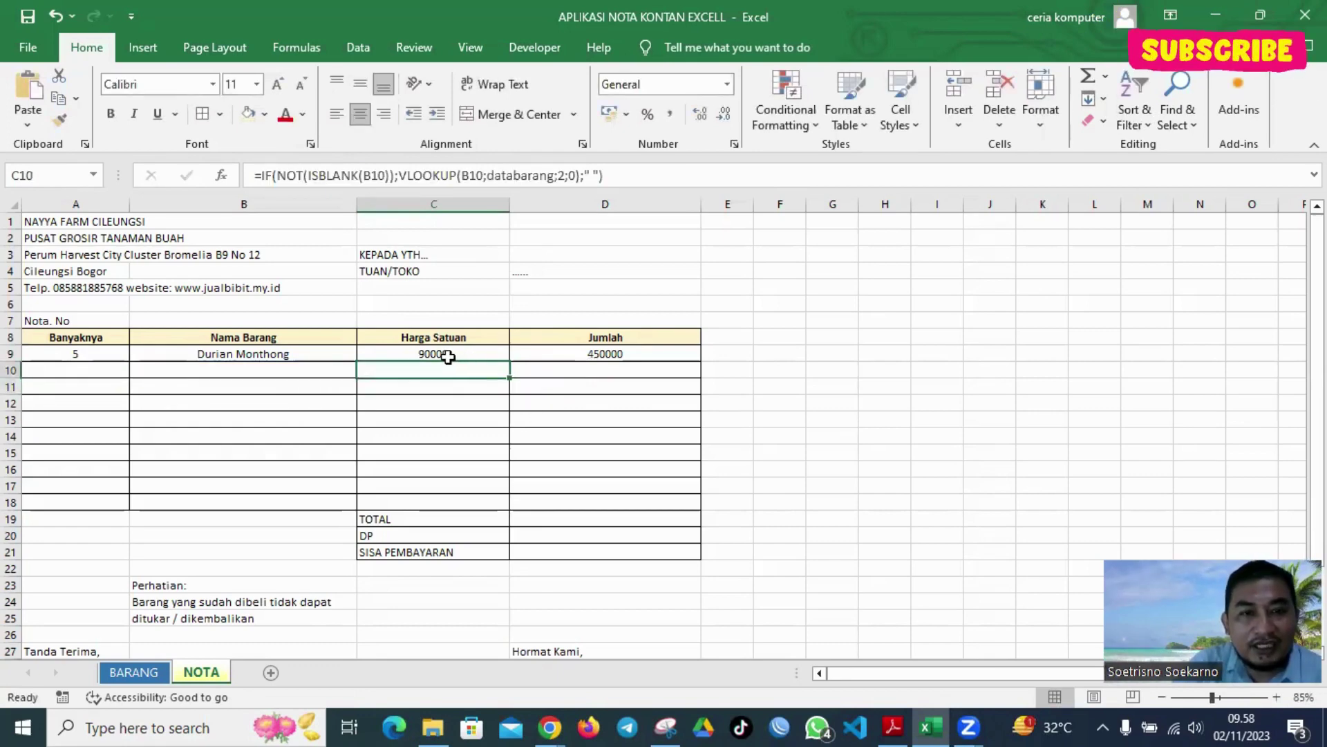
pyautogui.click(304, 372)
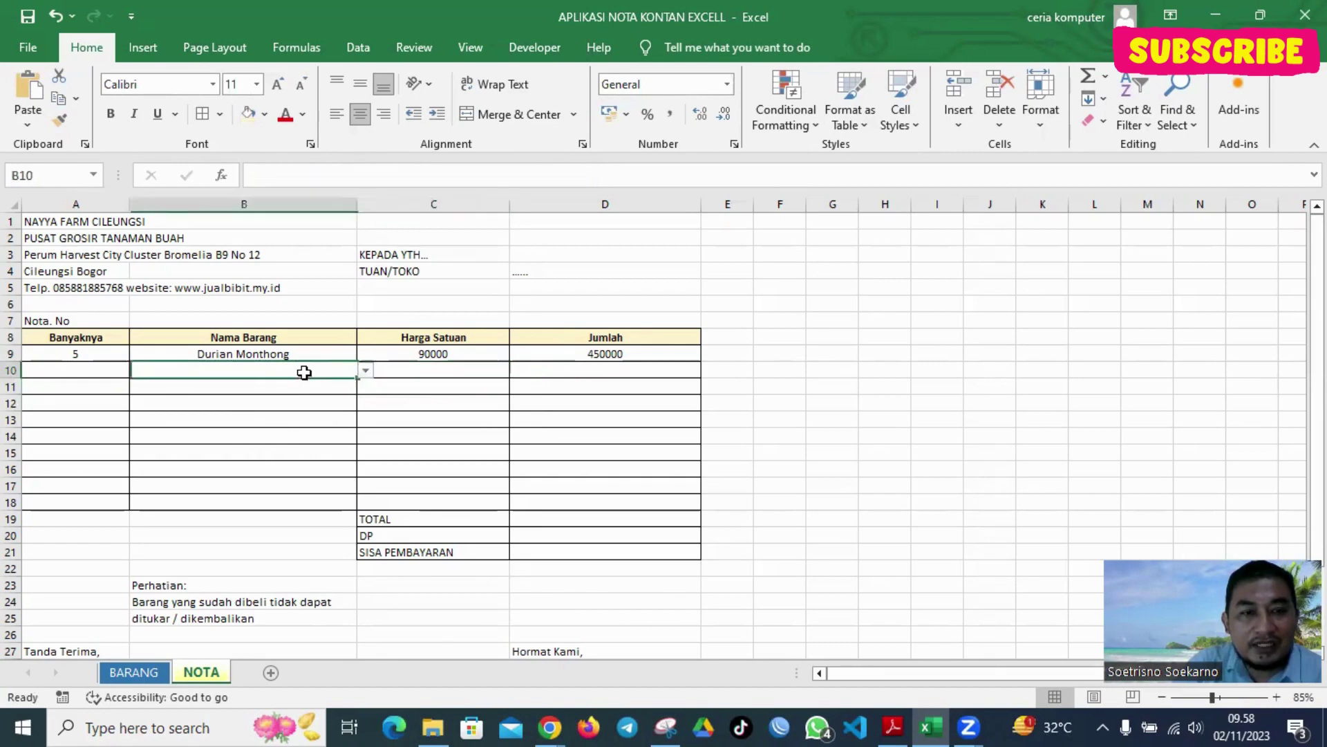
pyautogui.click(366, 371)
pyautogui.click(264, 392)
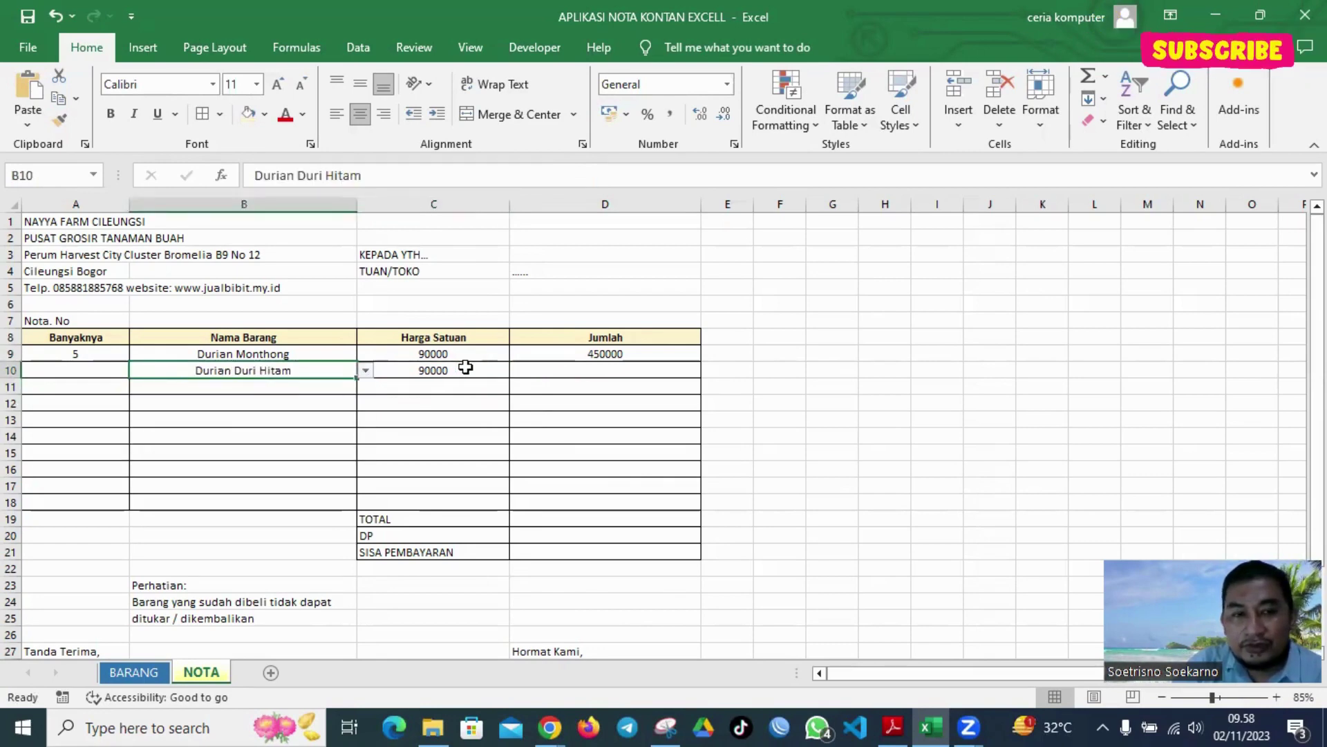
# Enter quantity 10 in A10 and check the D10 and C10 cells
pyautogui.click(108, 372)
pyautogui.write('10')
pyautogui.press('Return')
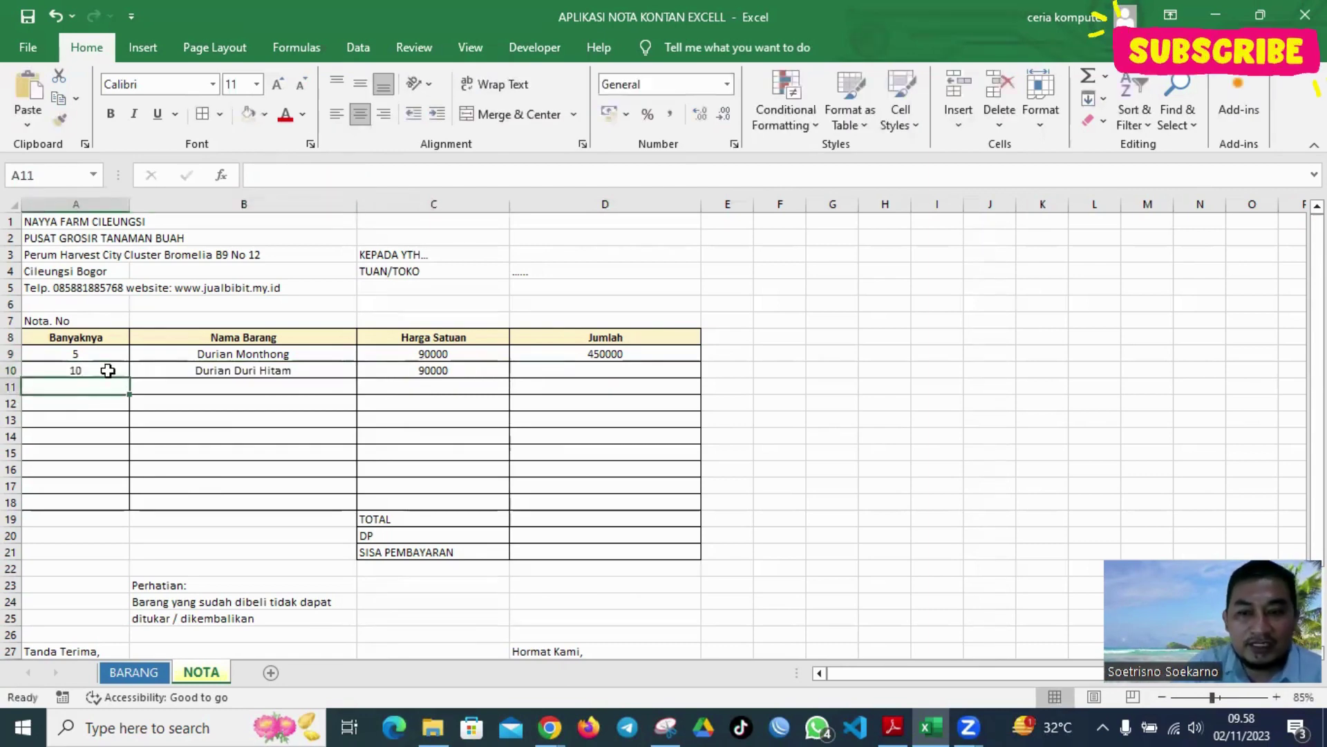
pyautogui.click(609, 371)
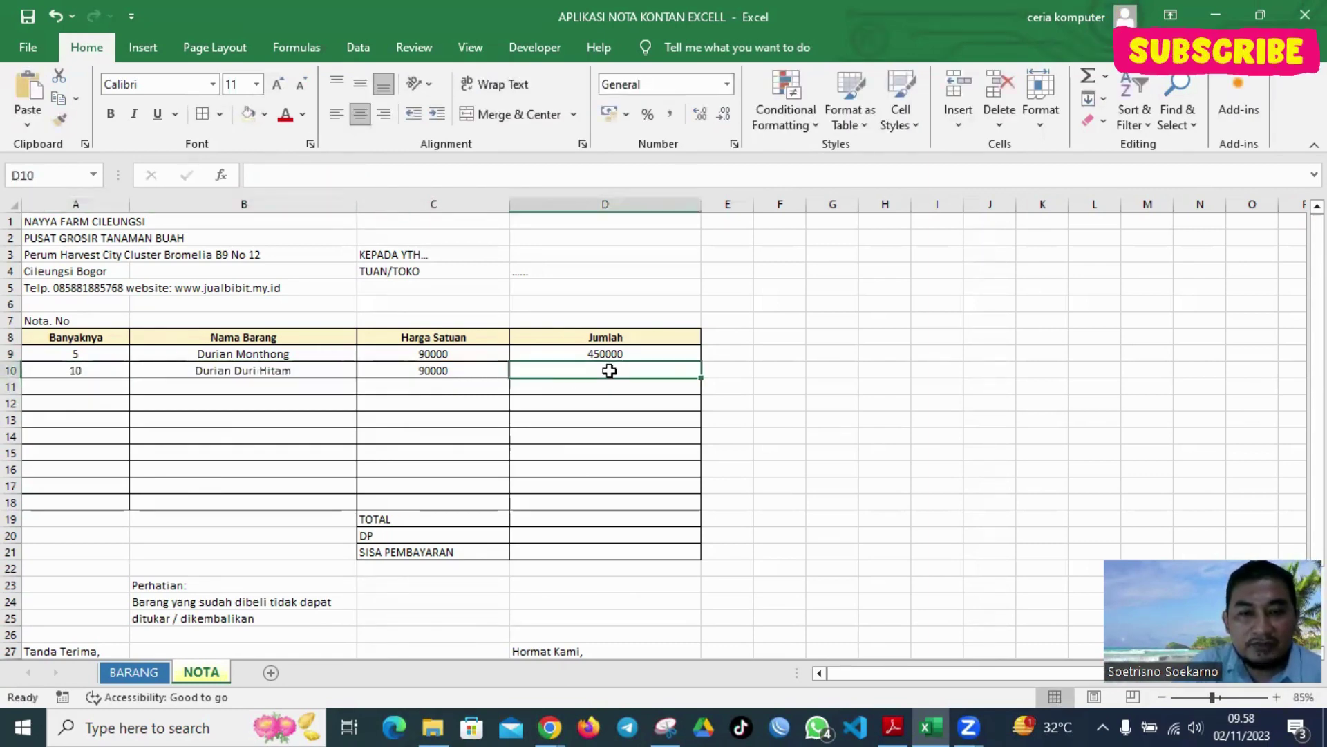
pyautogui.click(436, 371)
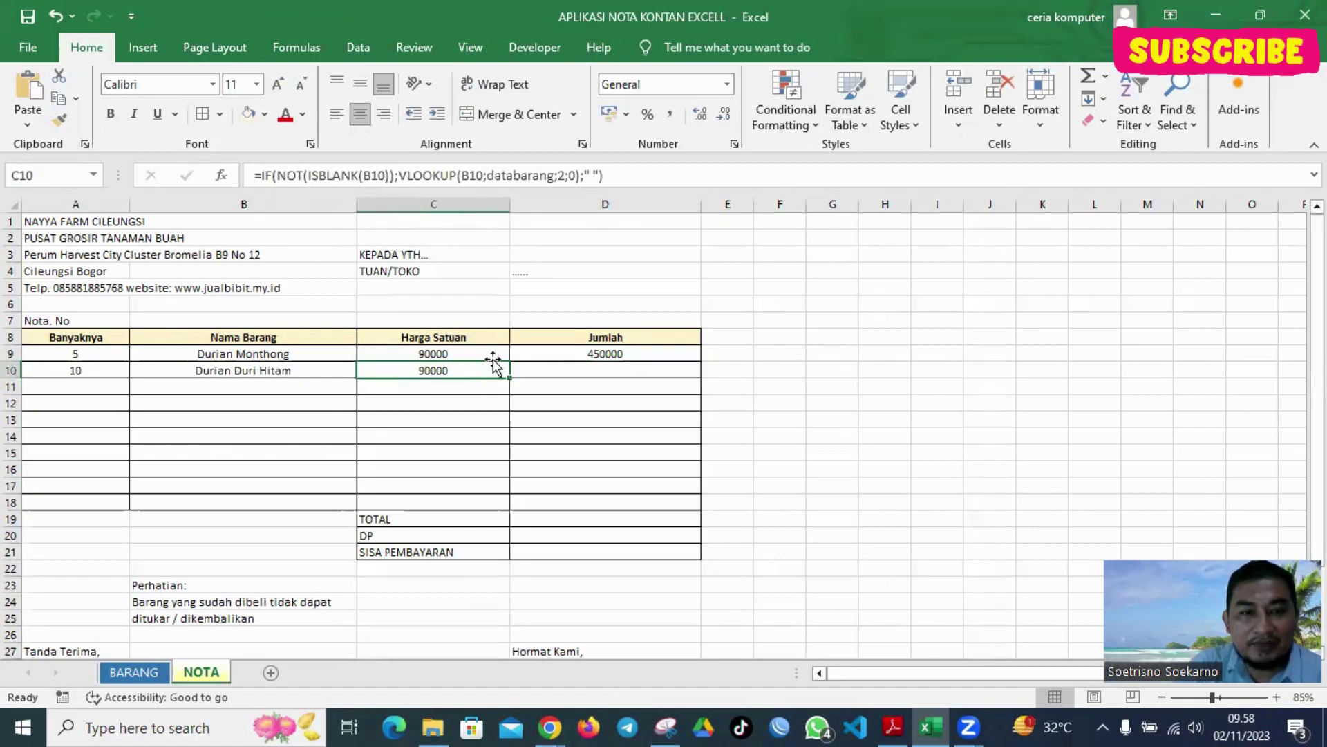
# Paste C10's formula into D10, replacing its VLOOKUP with A10*C10 to show 900000
pyautogui.moveTo(619, 174); pyautogui.dragTo(235, 163)
pyautogui.hotkey('ctrl', 'c')
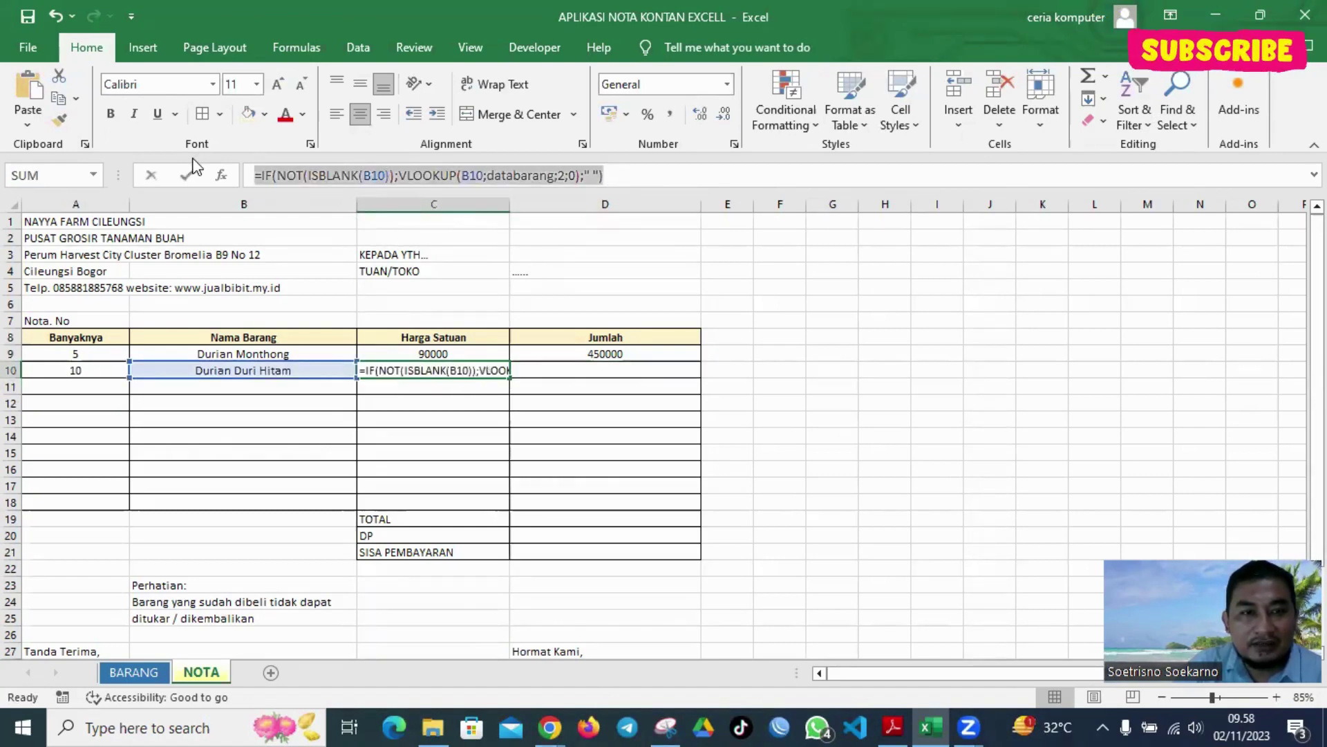
pyautogui.press('Return')
pyautogui.click(580, 370)
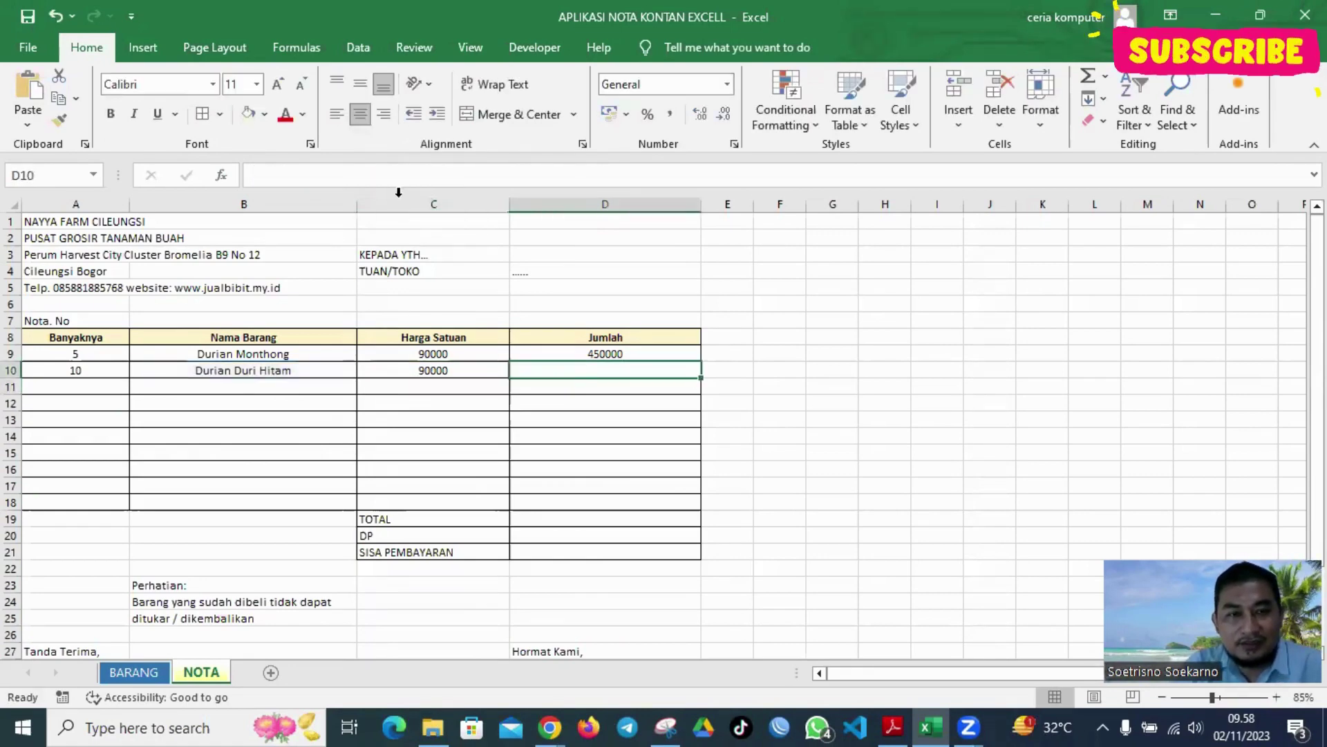
pyautogui.click(390, 172)
pyautogui.hotkey('ctrl', 'v')
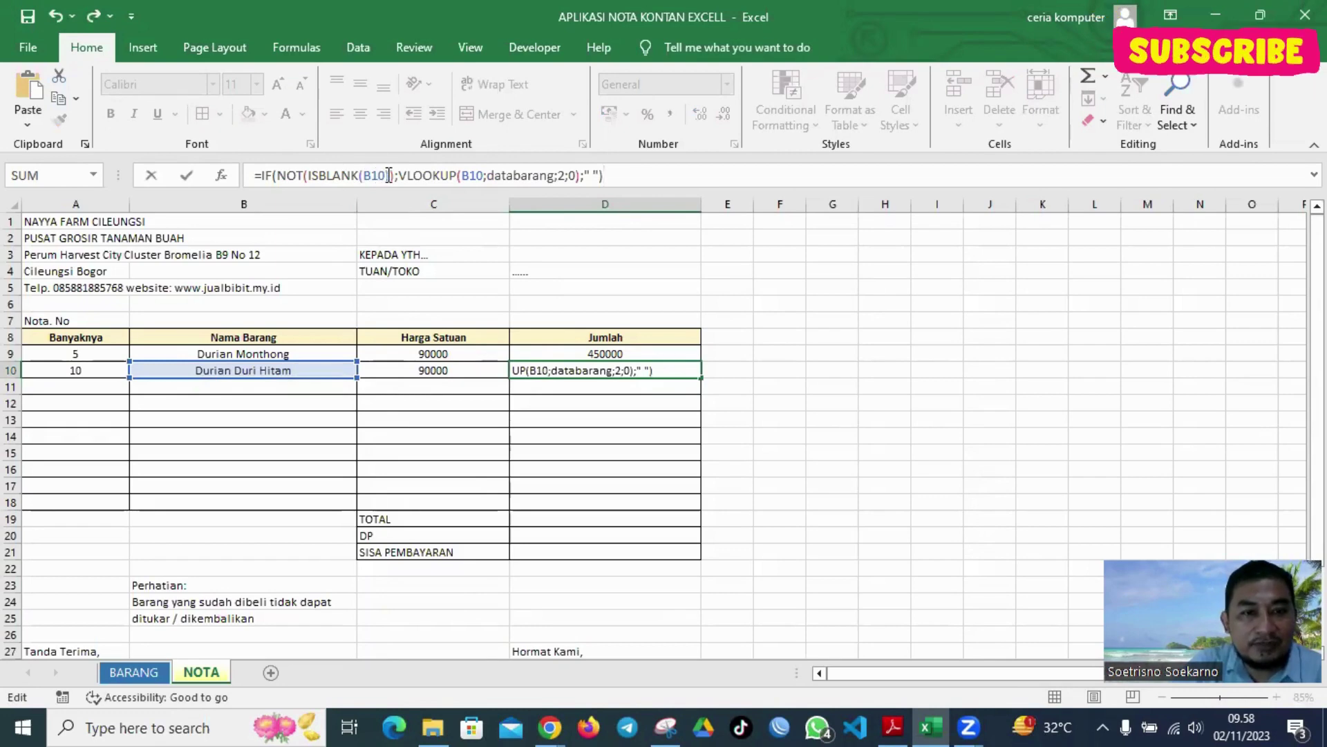
pyautogui.moveTo(400, 174); pyautogui.dragTo(585, 175)
pyautogui.press('Delete')
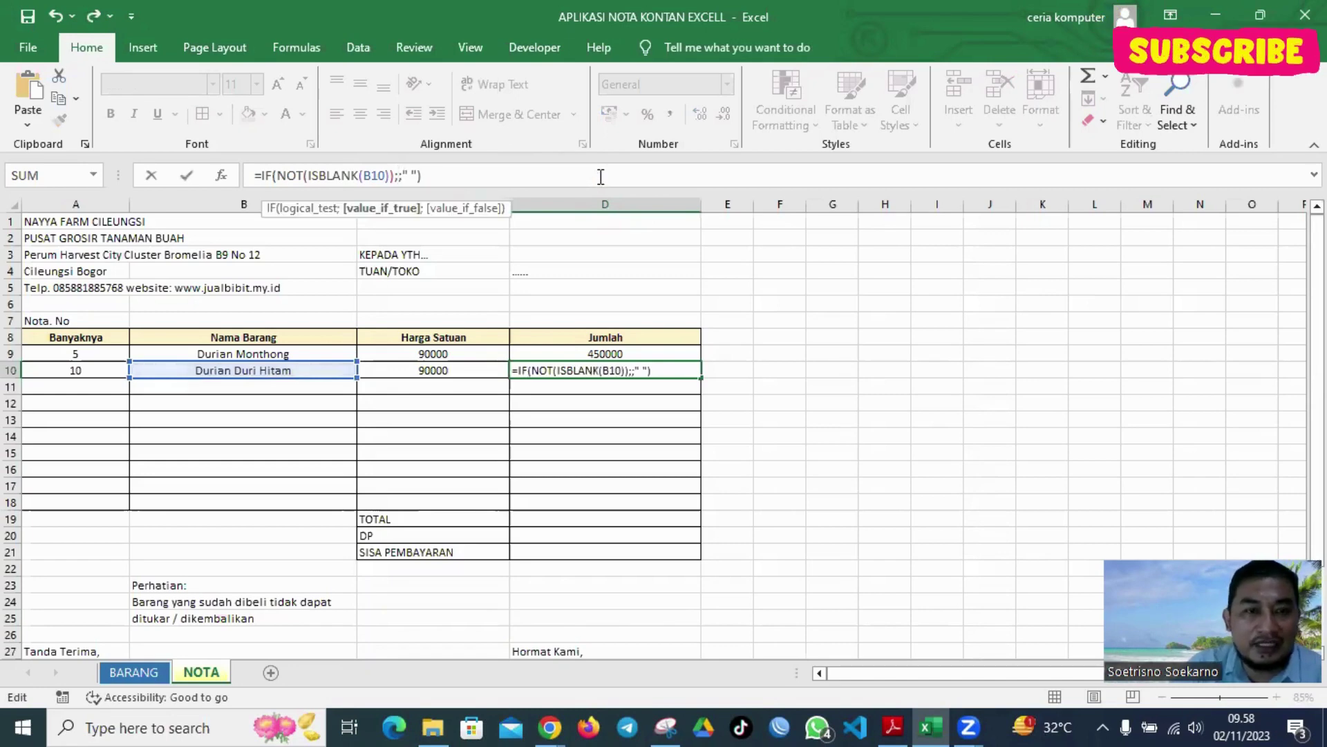
pyautogui.click(91, 369)
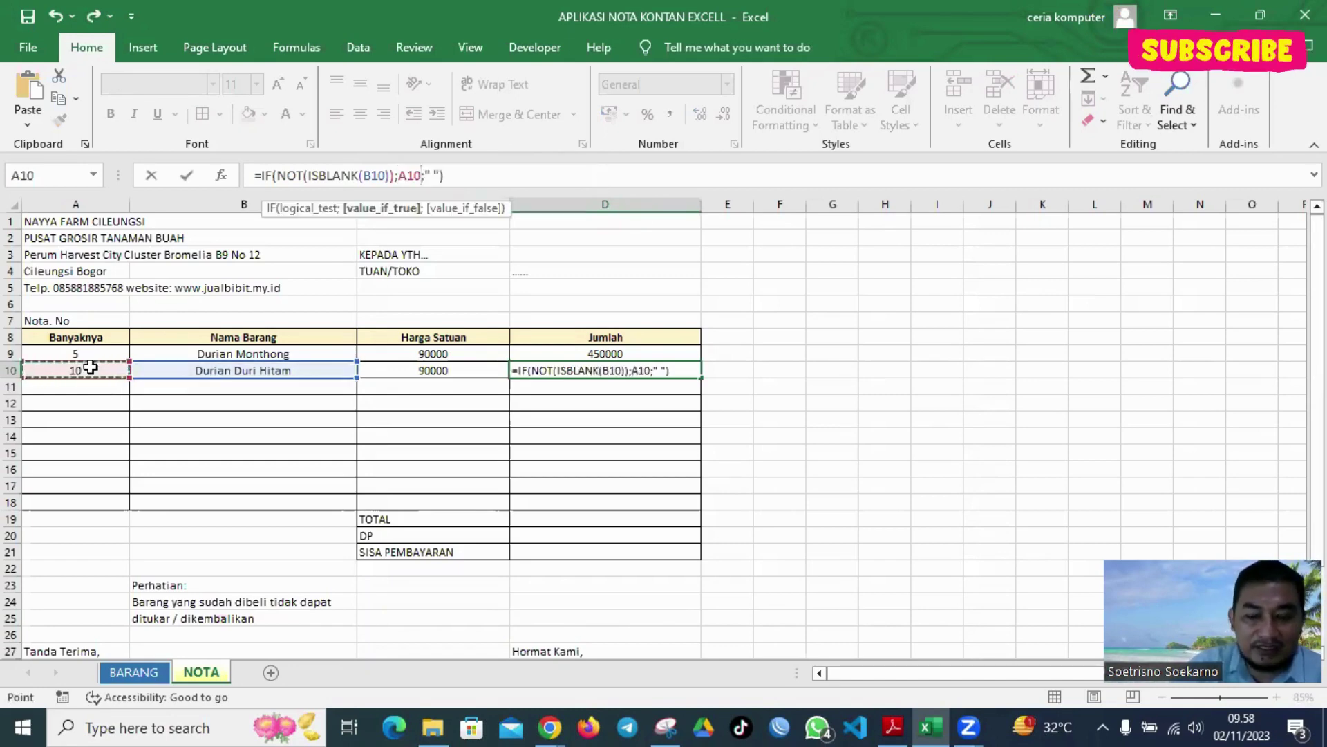
pyautogui.write('*')
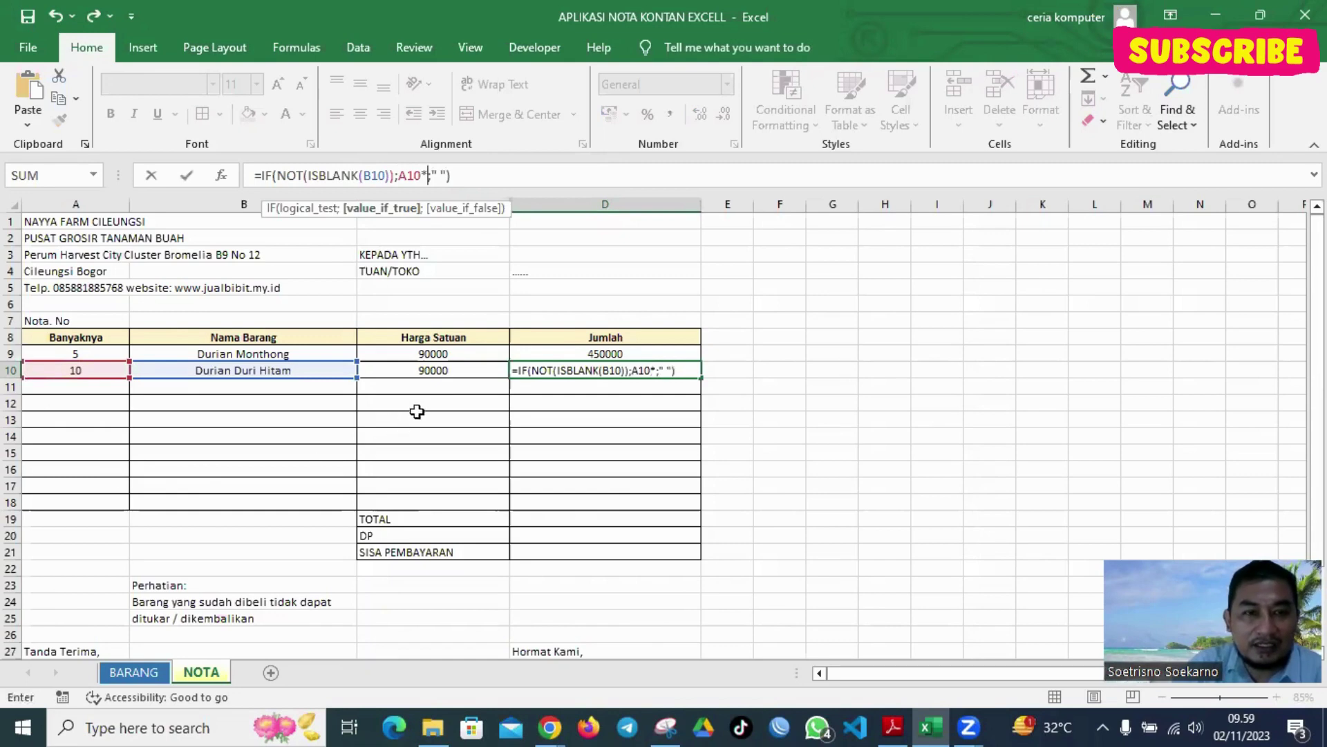
pyautogui.click(448, 364)
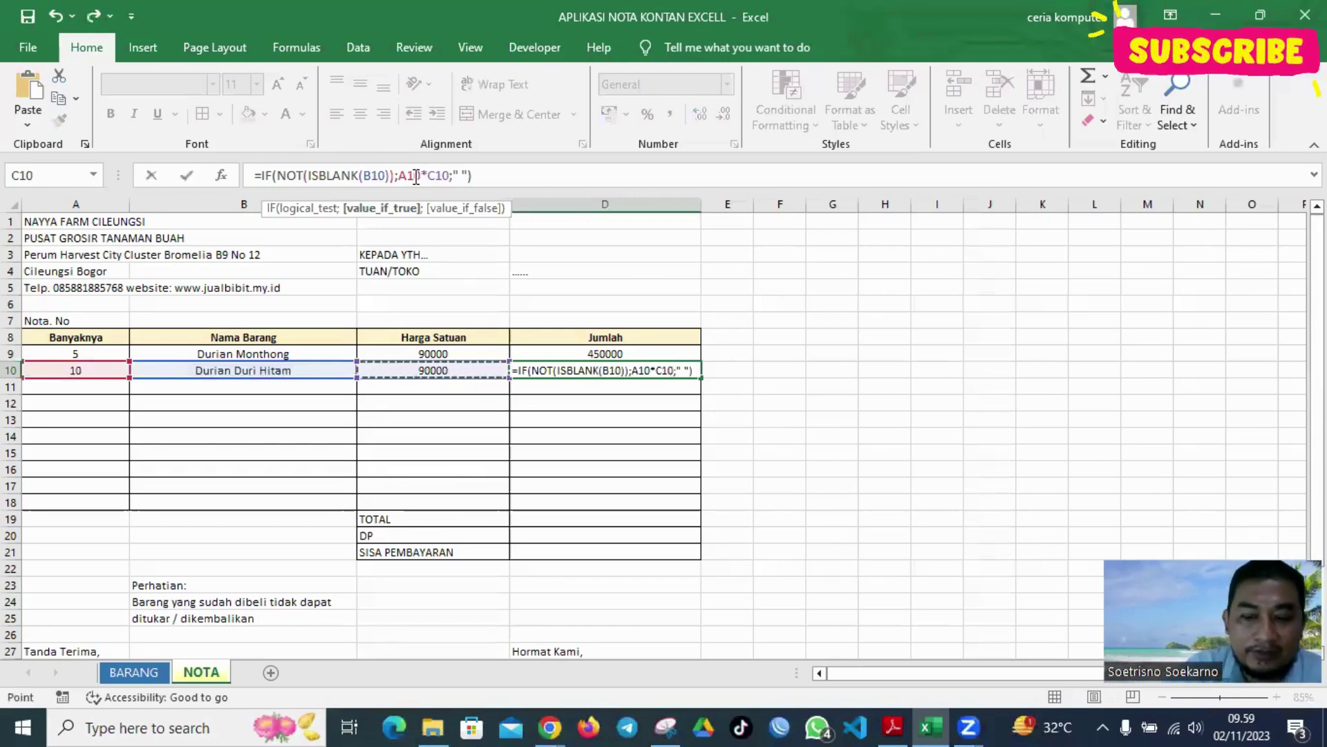
pyautogui.press('Return')
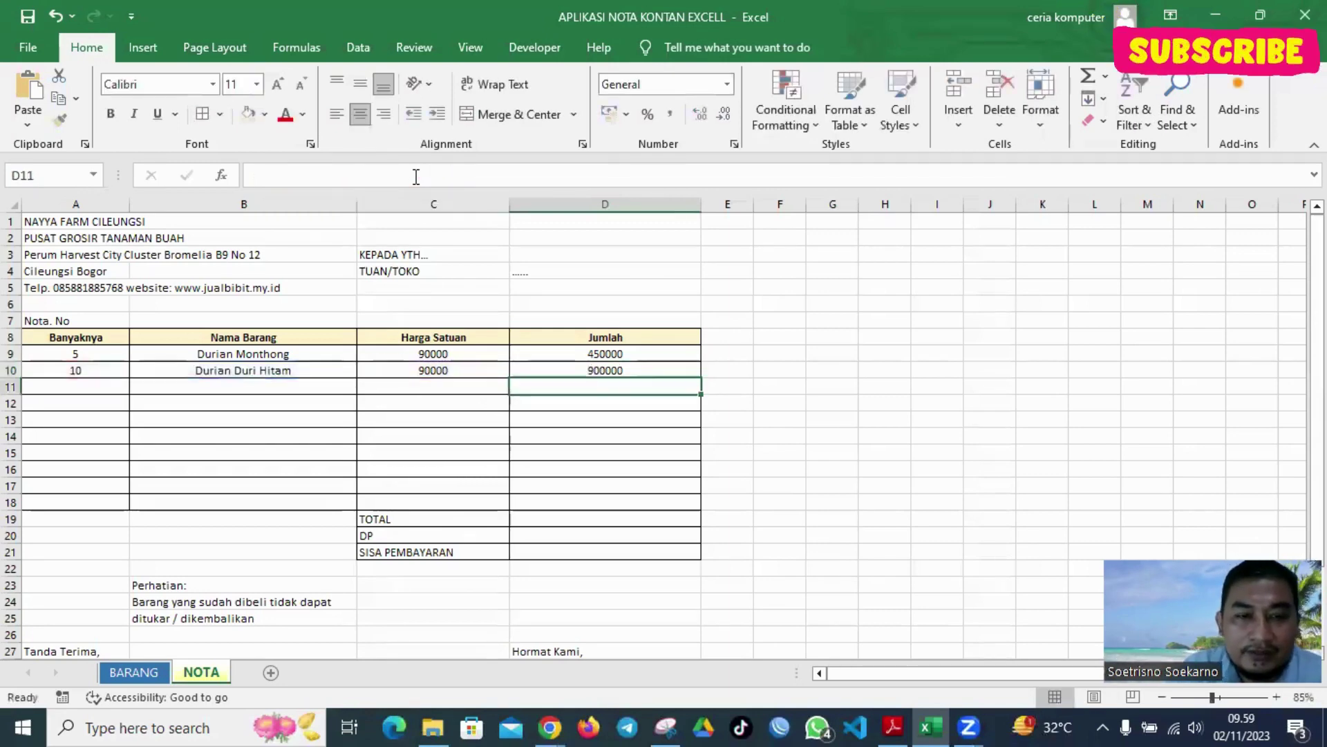
# Fill the C10 price and D10 total formulas down to row 18
pyautogui.click(482, 354)
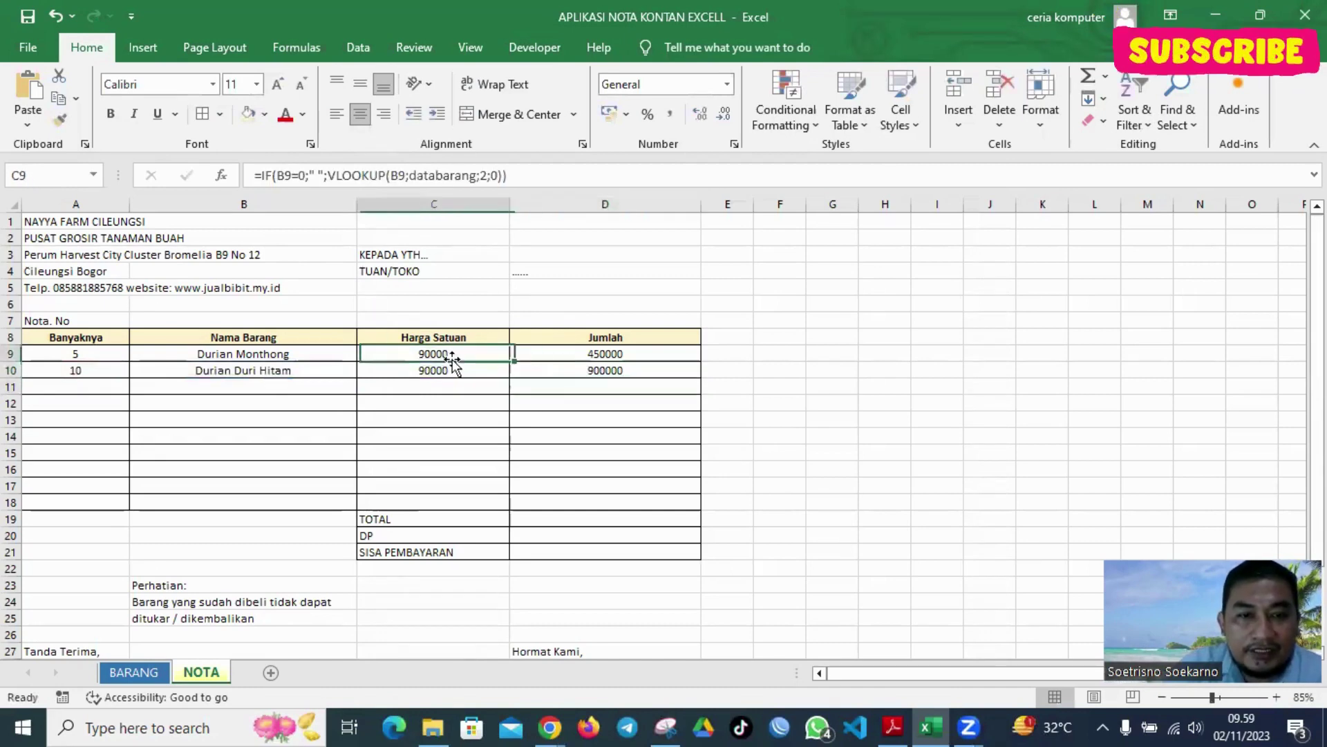
pyautogui.click(471, 372)
pyautogui.moveTo(507, 378); pyautogui.dragTo(503, 507)
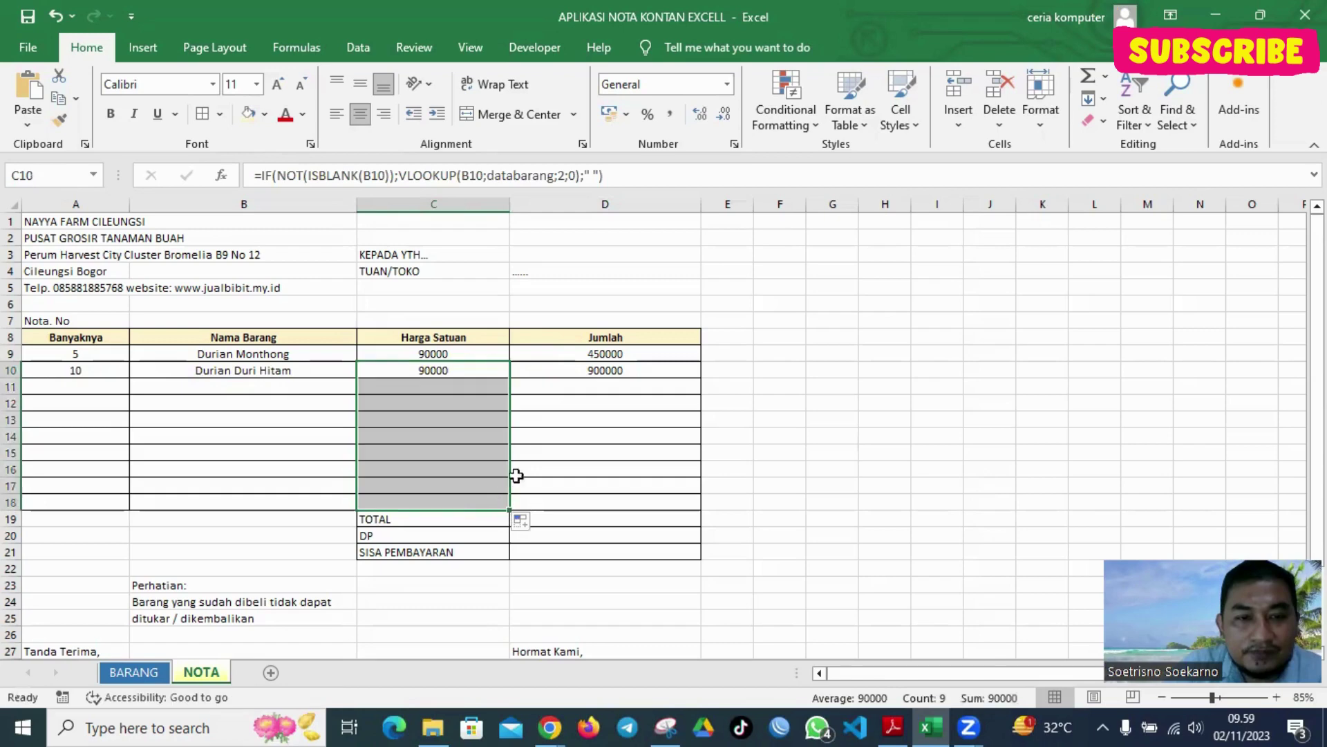
pyautogui.click(617, 370)
pyautogui.moveTo(701, 377); pyautogui.dragTo(692, 503)
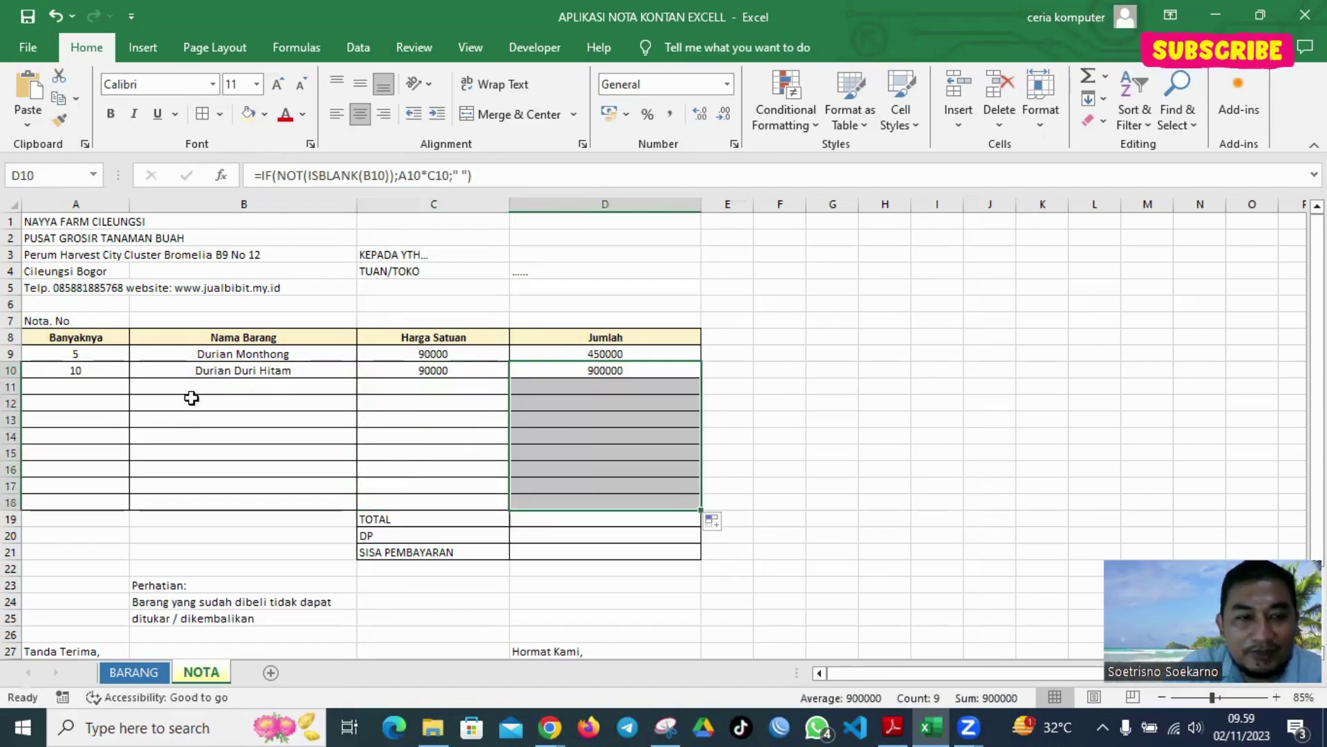
# Choose Durian Bawor, Durian Monthong, Durian Bawor and Durian Bawor for rows 11–14
pyautogui.click(269, 384)
pyautogui.click(364, 388)
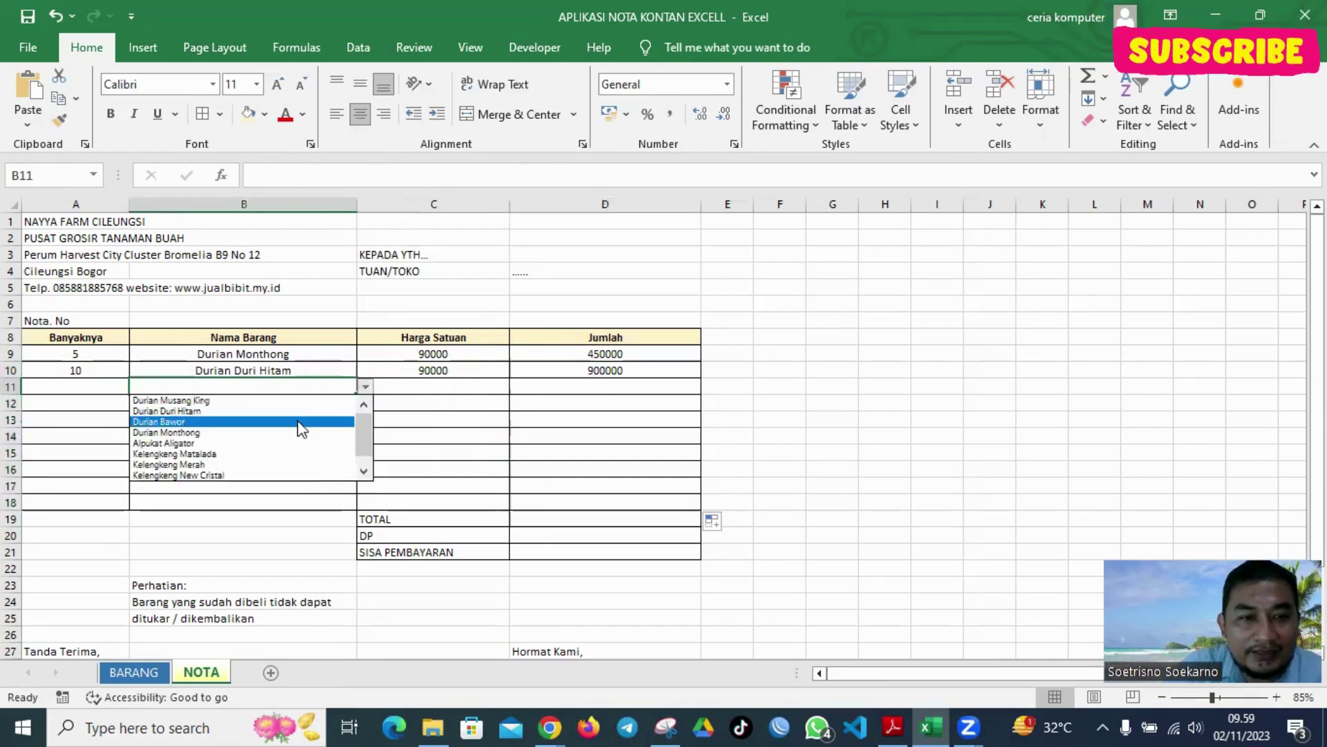
pyautogui.click(302, 429)
pyautogui.click(302, 402)
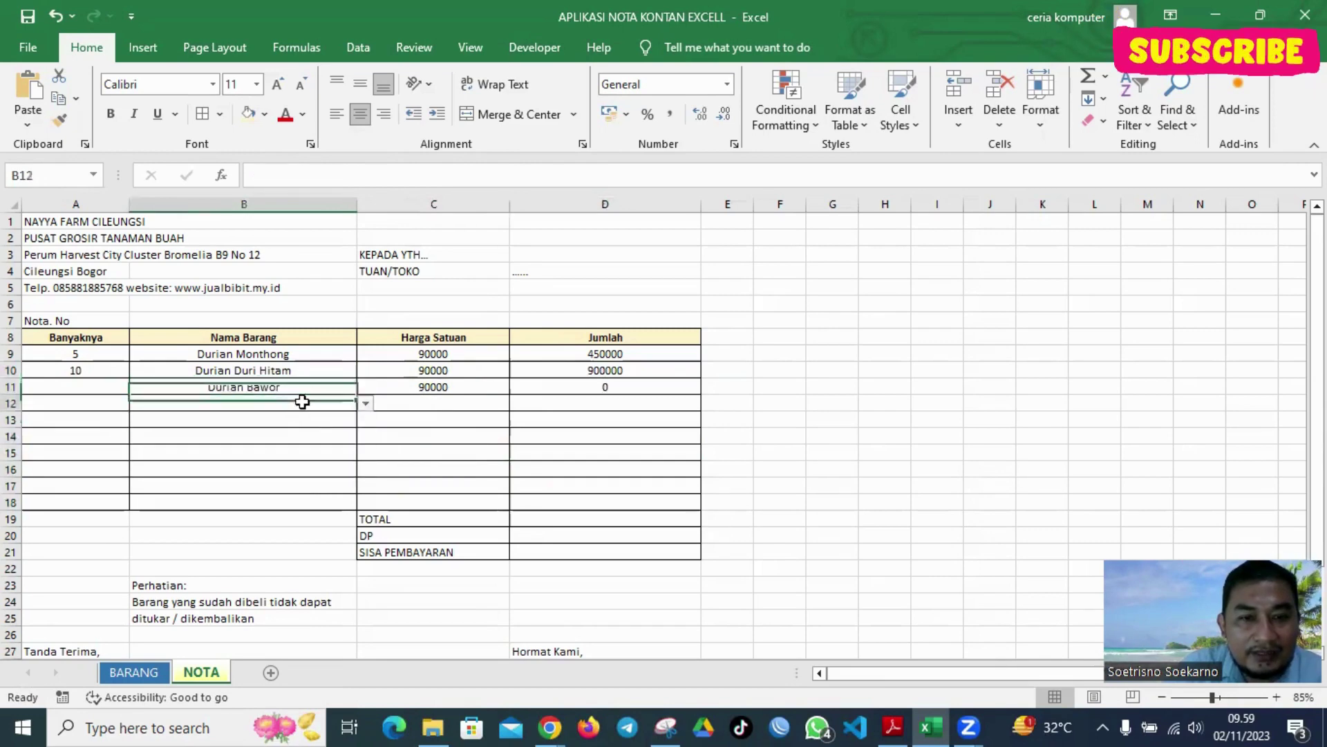
pyautogui.click(365, 403)
pyautogui.click(325, 418)
pyautogui.click(328, 427)
pyautogui.click(361, 431)
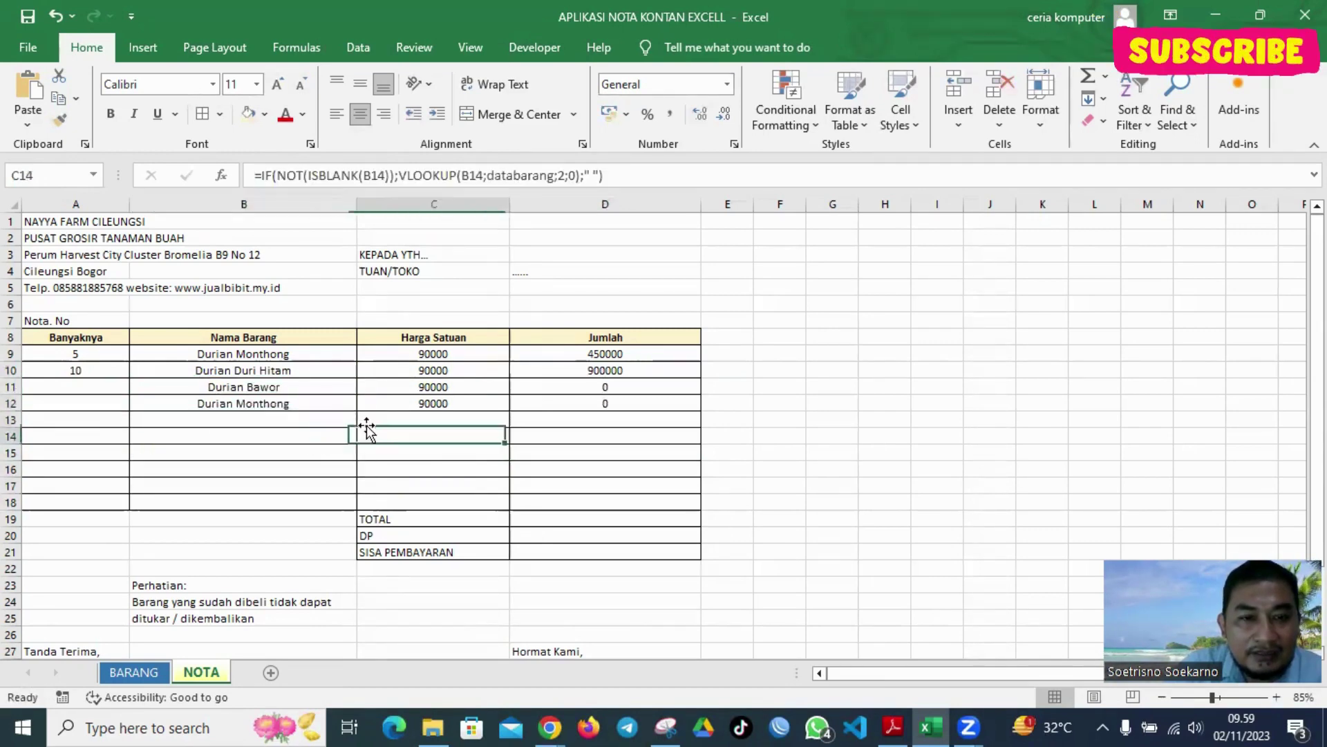
pyautogui.click(338, 420)
pyautogui.click(365, 423)
pyautogui.click(323, 450)
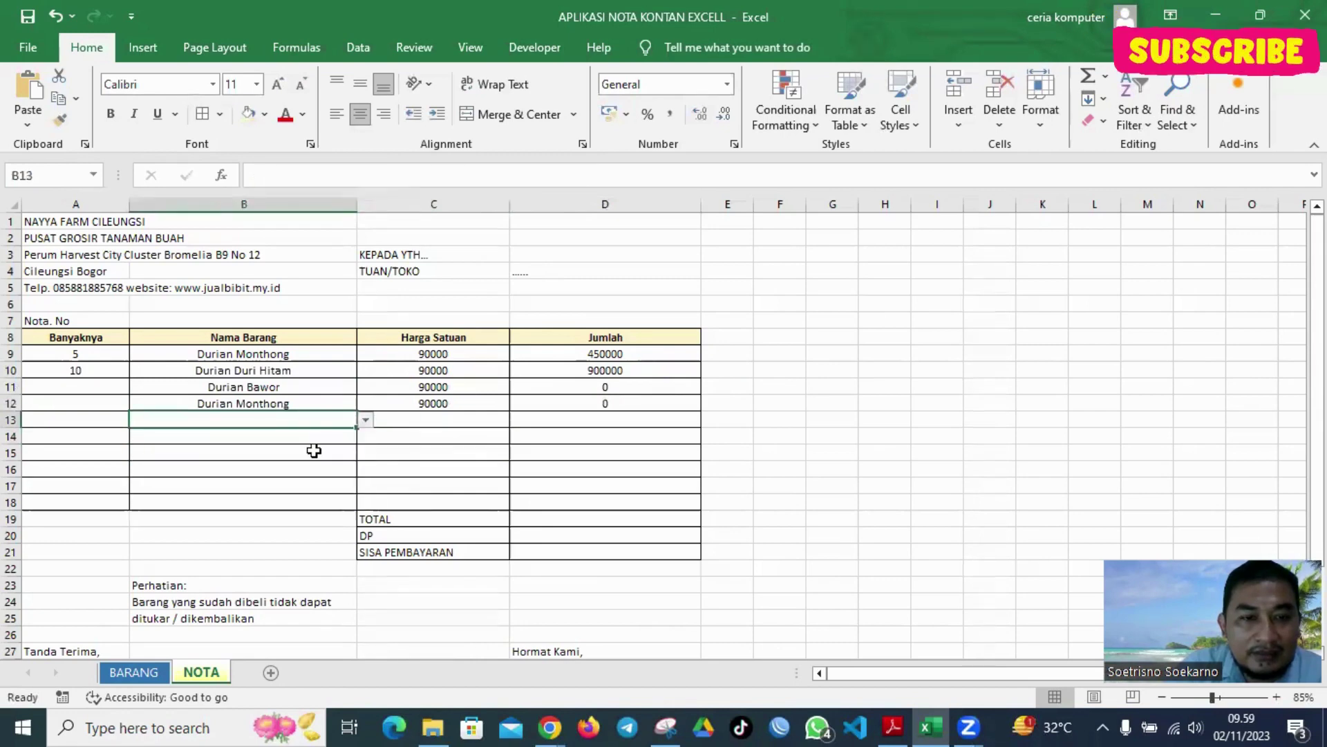
pyautogui.click(311, 437)
pyautogui.click(365, 436)
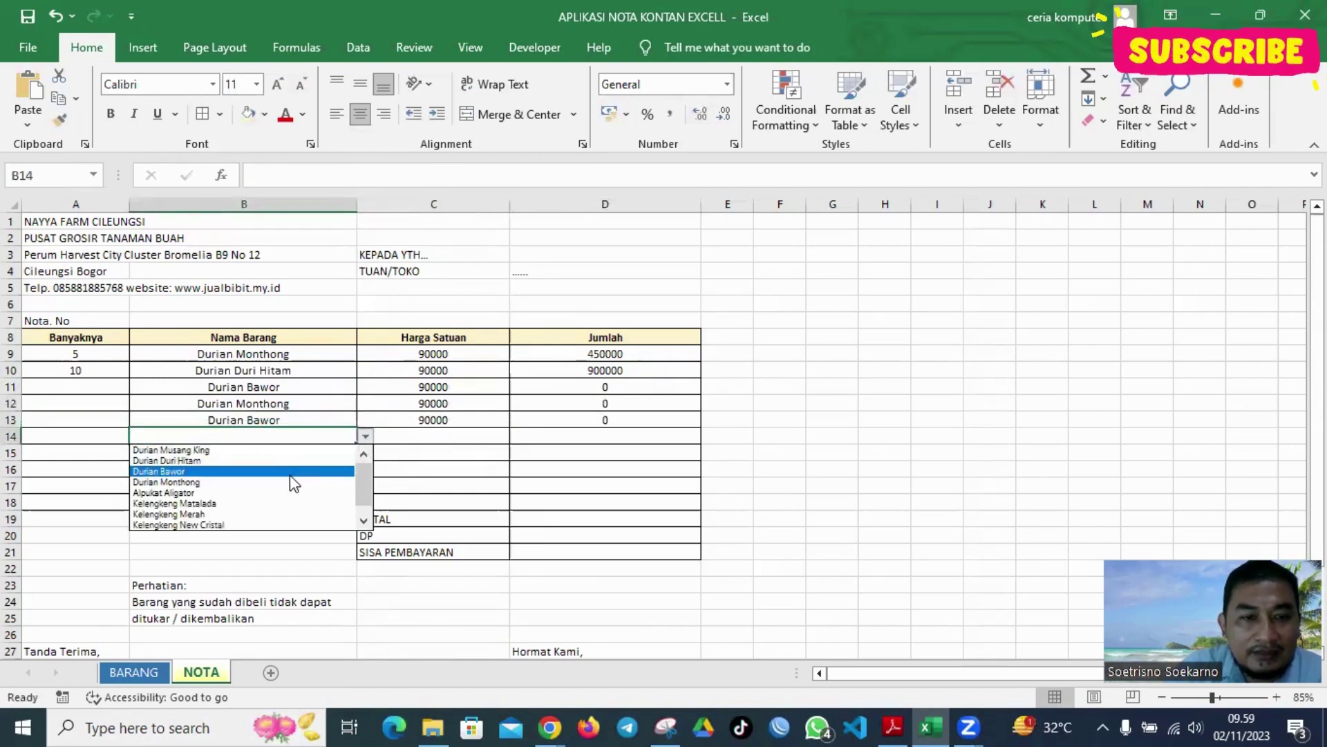
pyautogui.click(297, 468)
# Choose Kelengkeng Matalada, Durian Bawor, Kelengkeng Matalada and Durian Monthong for rows 15–18
pyautogui.click(323, 452)
pyautogui.click(365, 453)
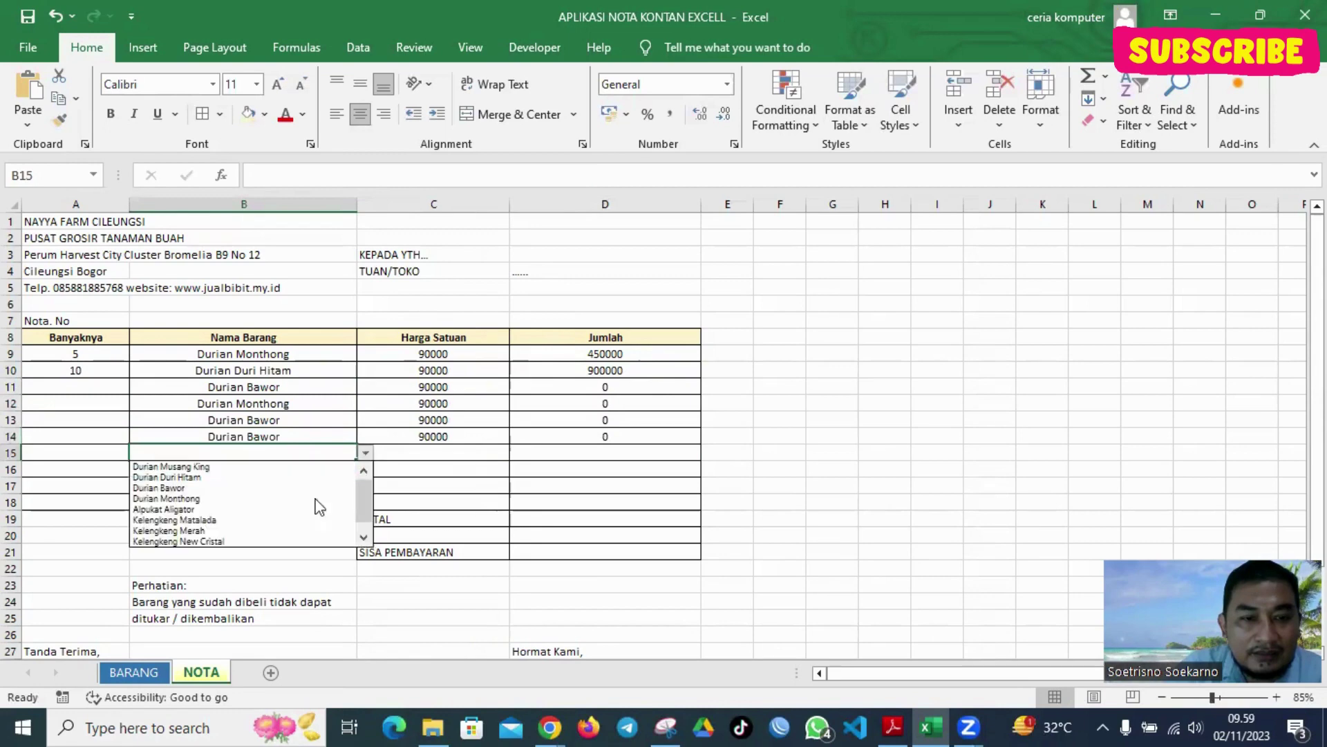
pyautogui.click(289, 527)
pyautogui.click(332, 469)
pyautogui.click(366, 469)
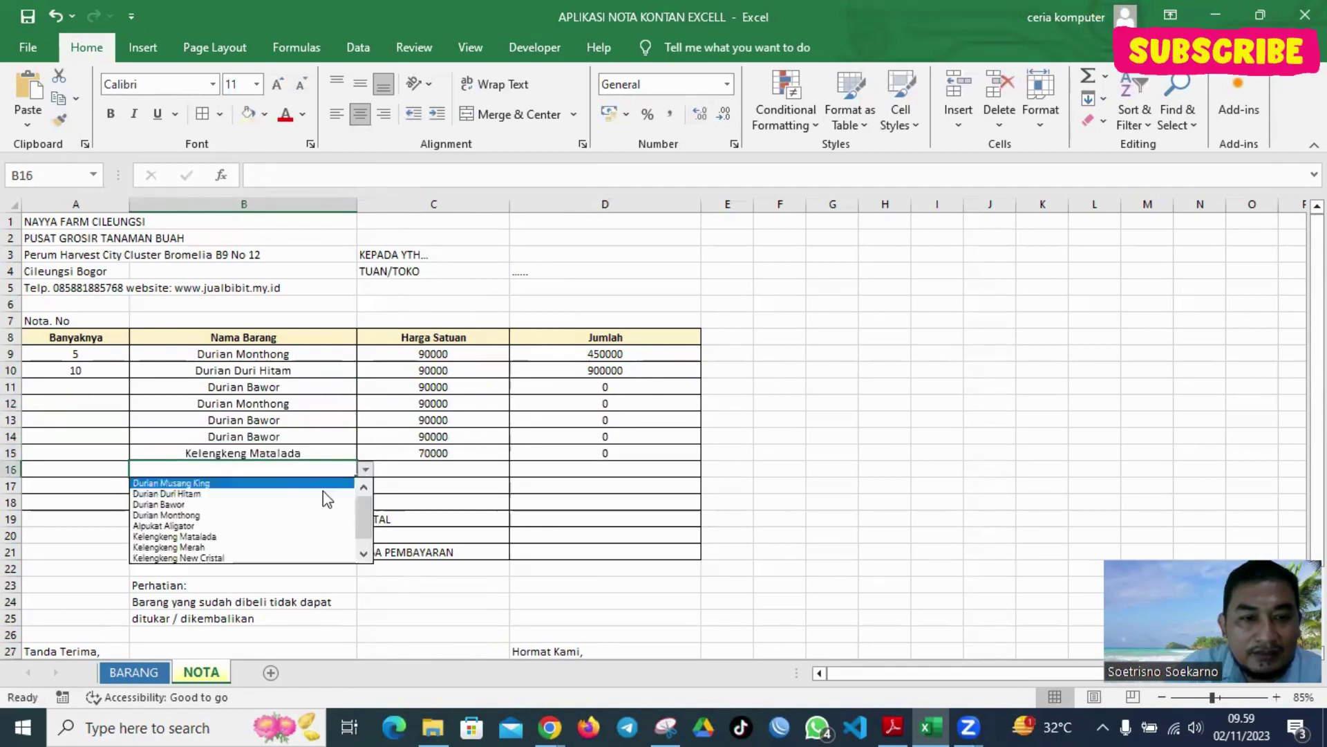
pyautogui.click(299, 508)
pyautogui.click(332, 478)
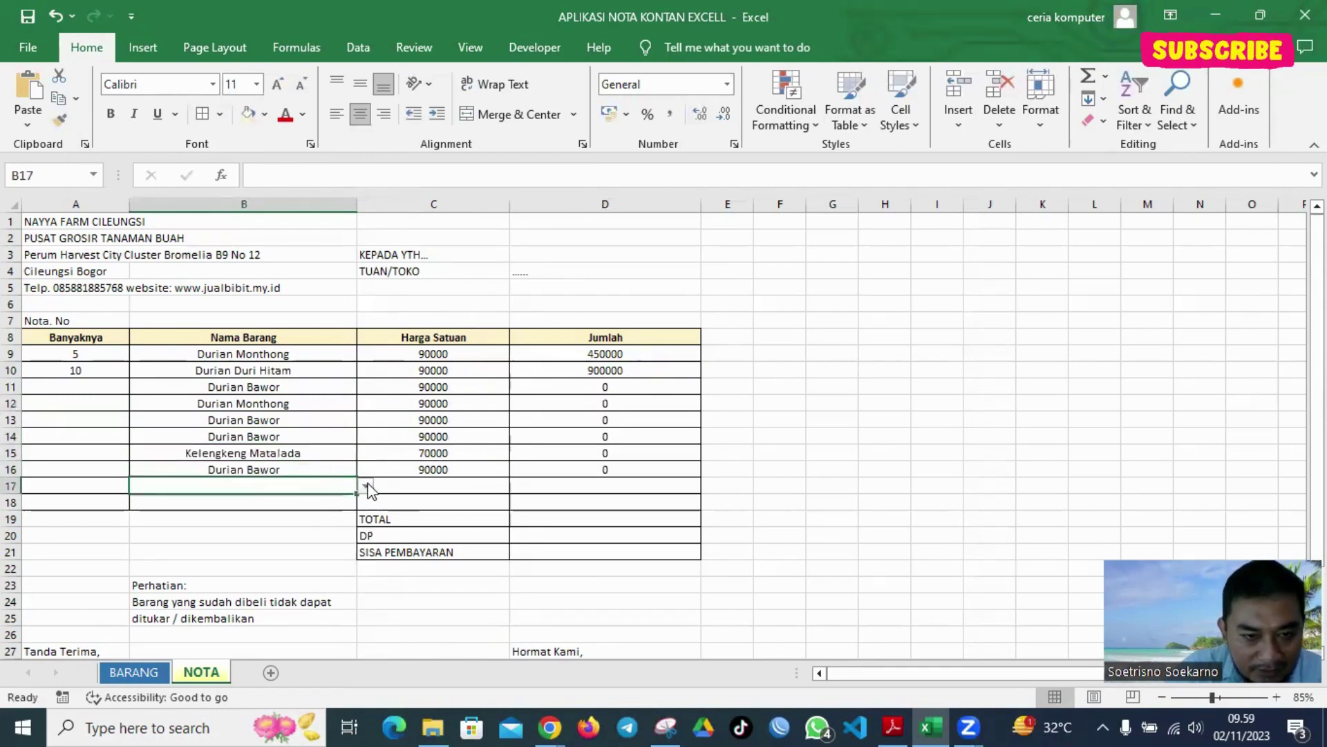
pyautogui.click(365, 486)
pyautogui.click(257, 553)
pyautogui.click(314, 497)
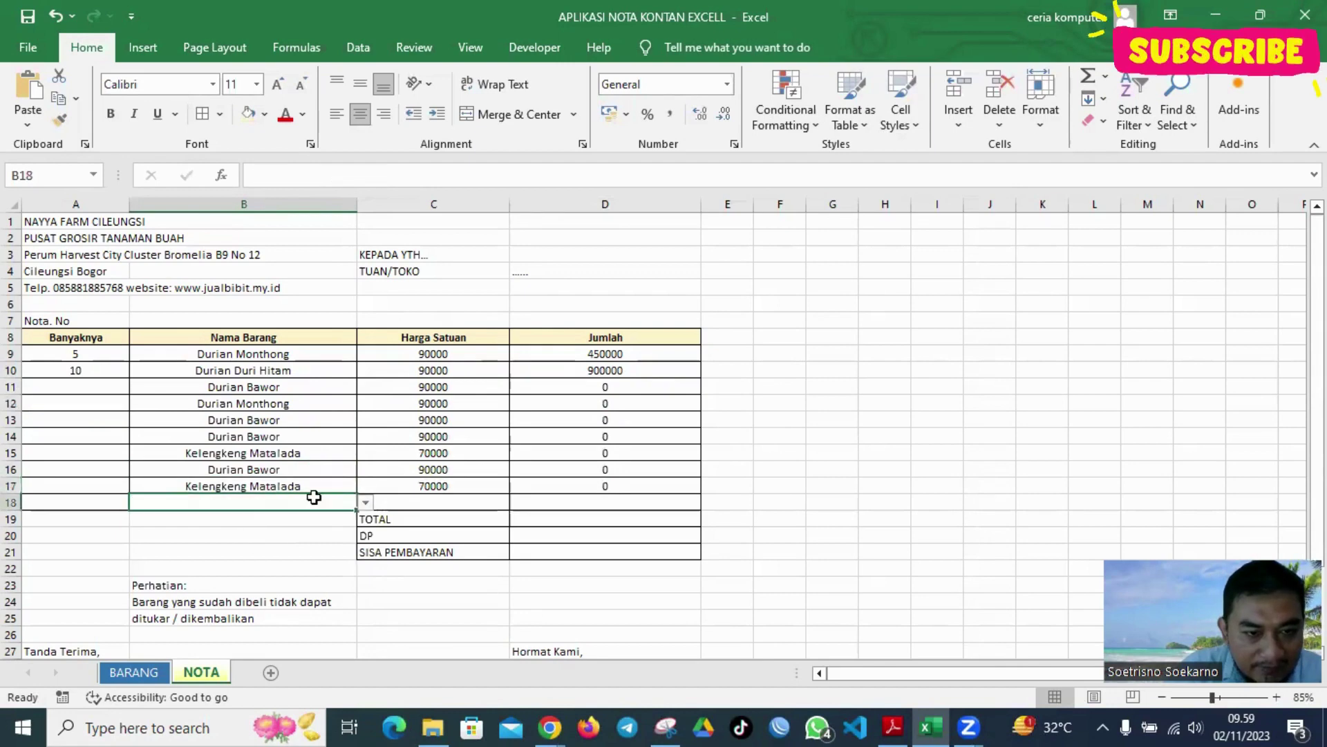
pyautogui.click(367, 501)
pyautogui.click(216, 546)
pyautogui.click(90, 384)
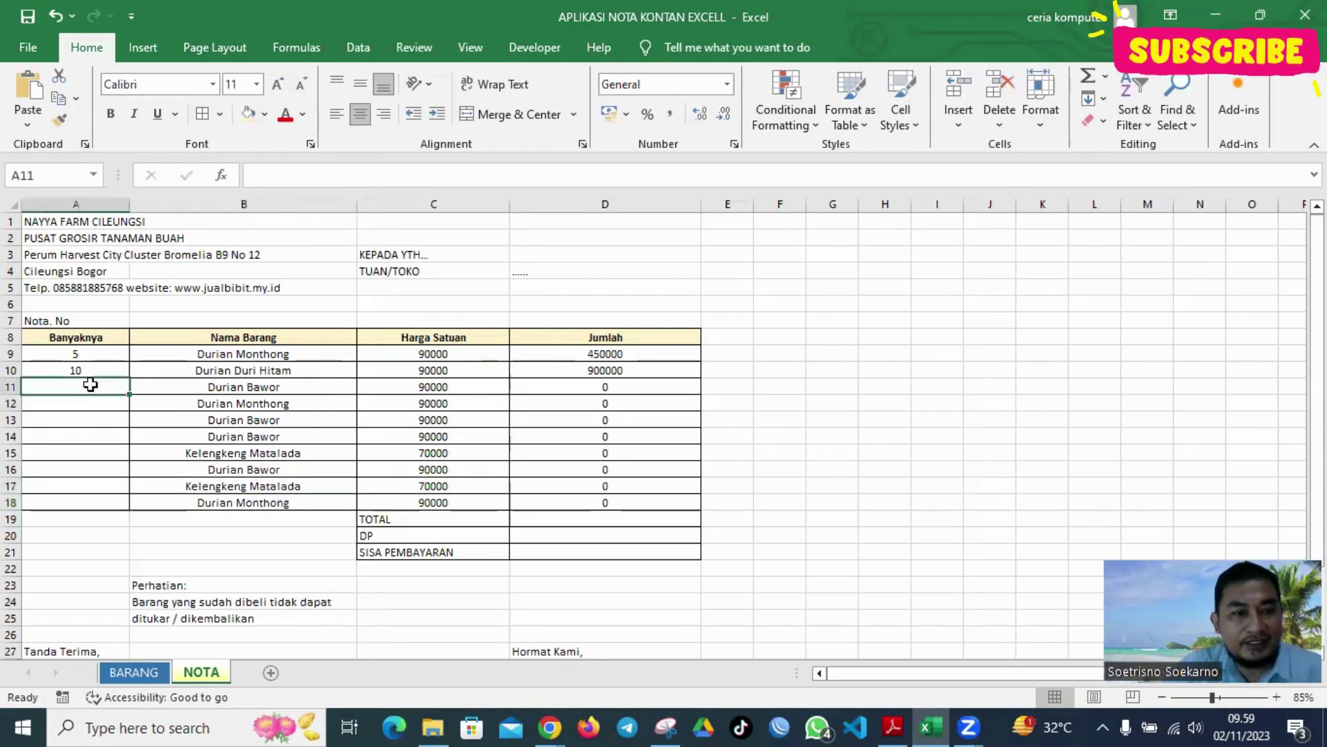
# Enter quantities 2, 3, 2, 1, 4, 5, 6, 4 in A11:A18
pyautogui.write('2')
pyautogui.press('Return')
pyautogui.write('3')
pyautogui.press('Return')
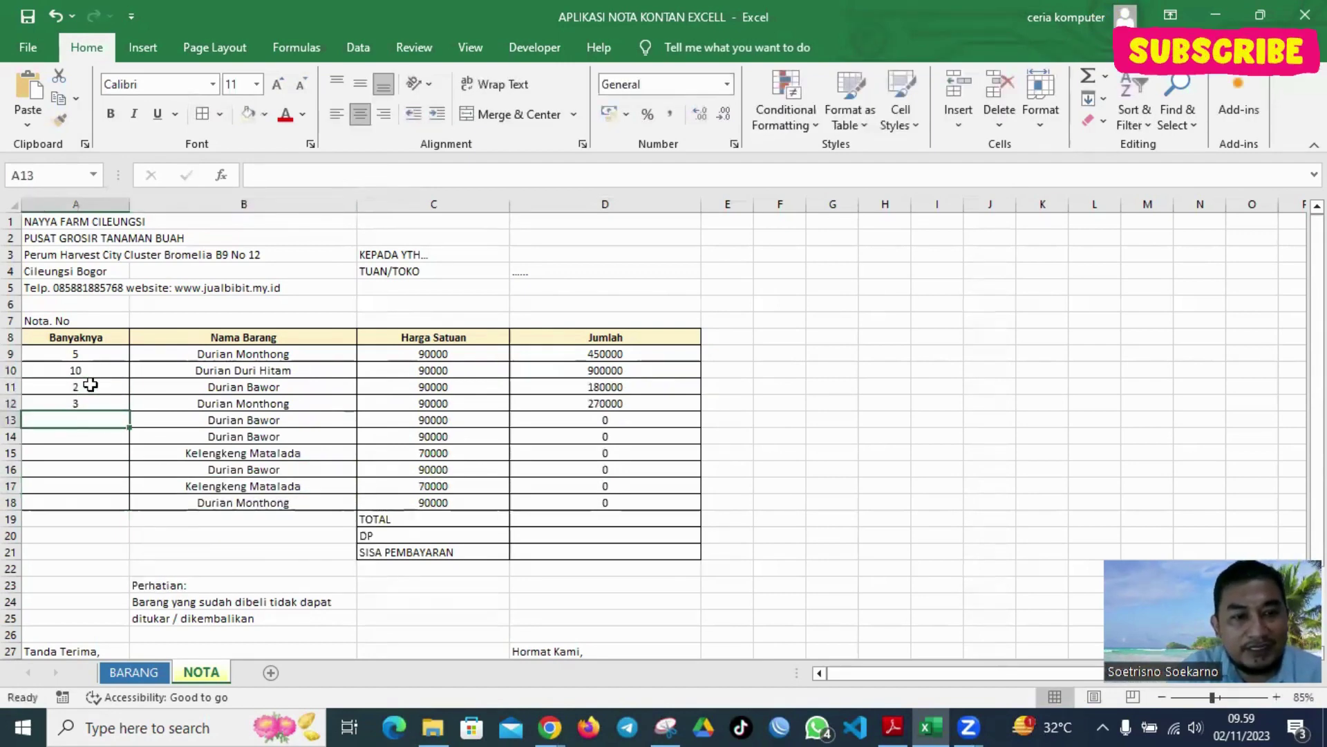
pyautogui.write('2')
pyautogui.press('Return')
pyautogui.write('1 4 5 6 4')
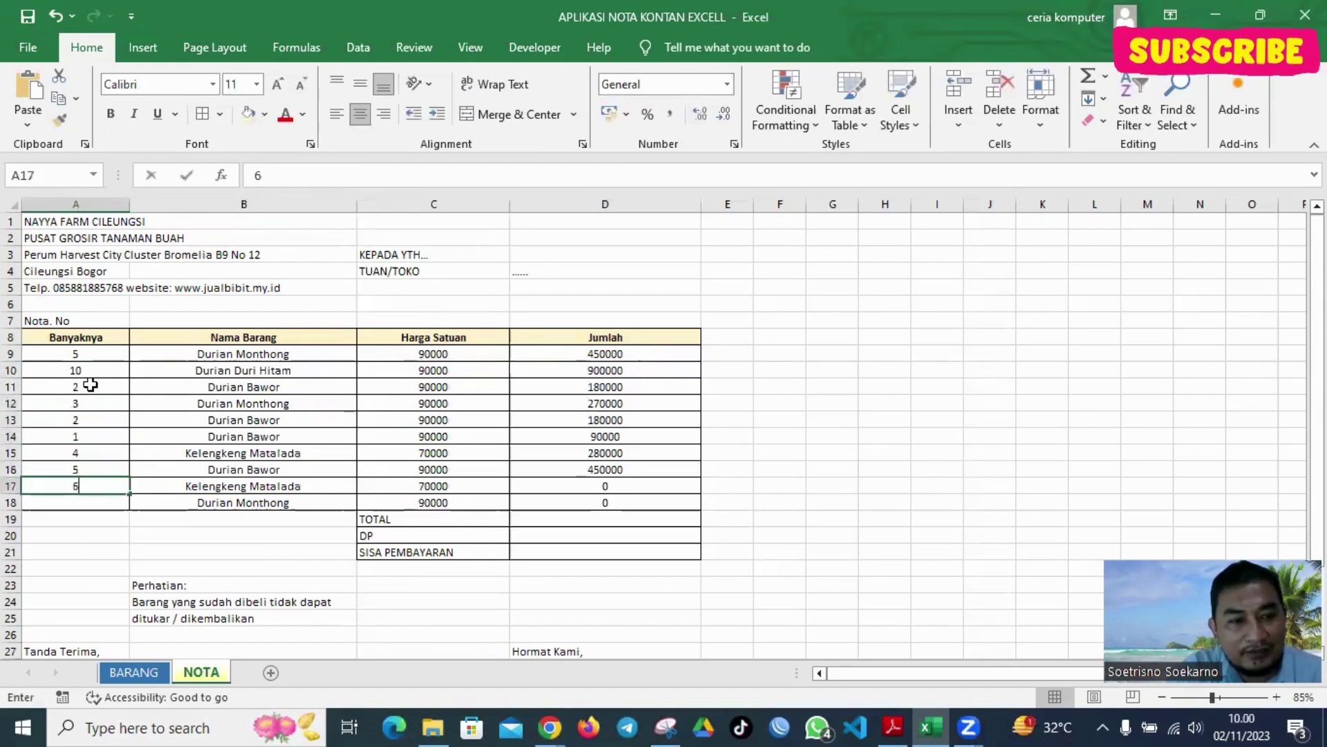
pyautogui.press('Return')
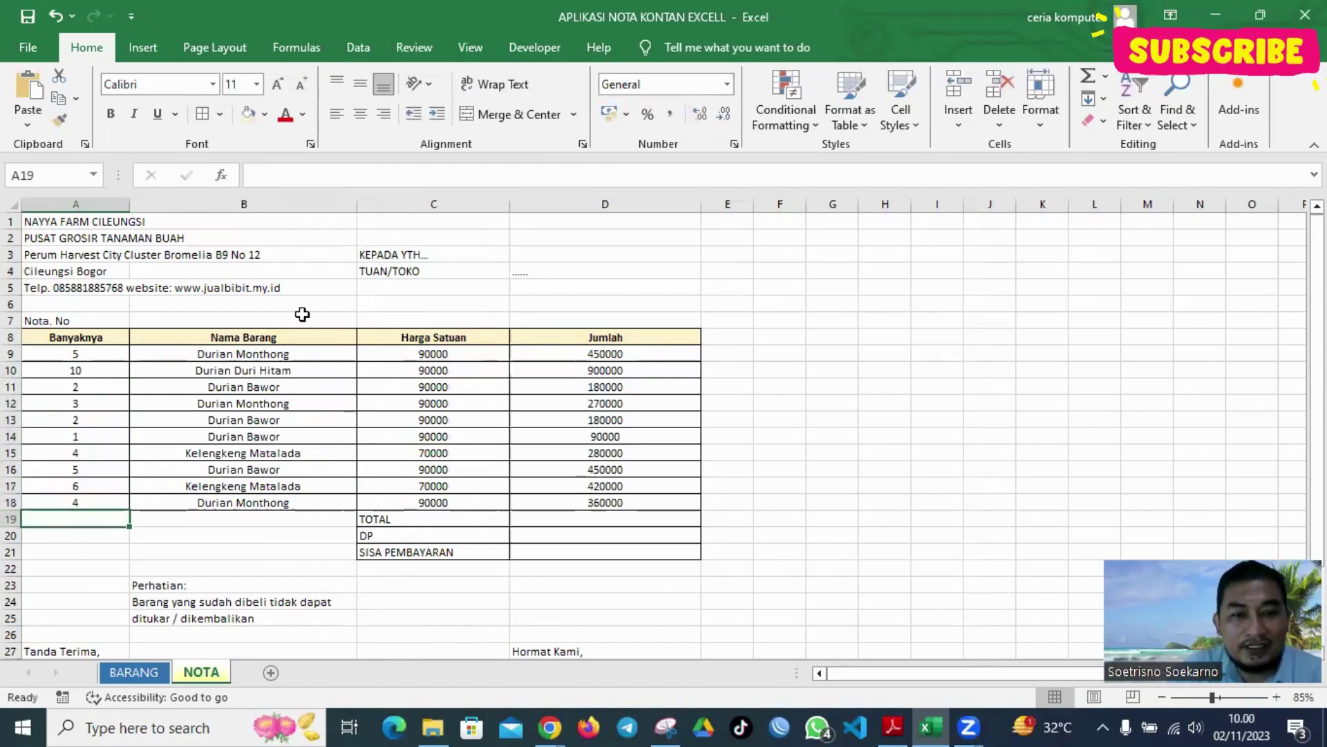
# Format the prices and totals in C9:D18 as Rp accounting amounts
pyautogui.moveTo(431, 355); pyautogui.dragTo(650, 498)
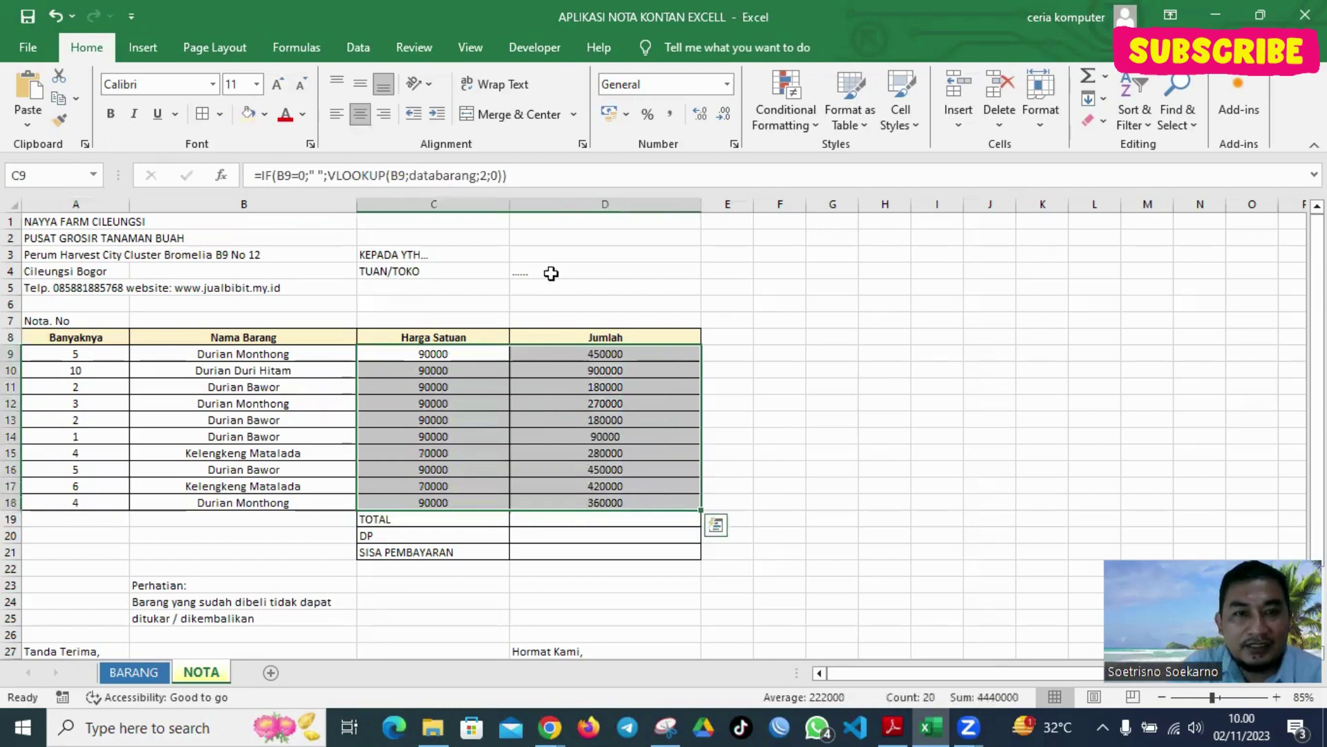
pyautogui.click(600, 112)
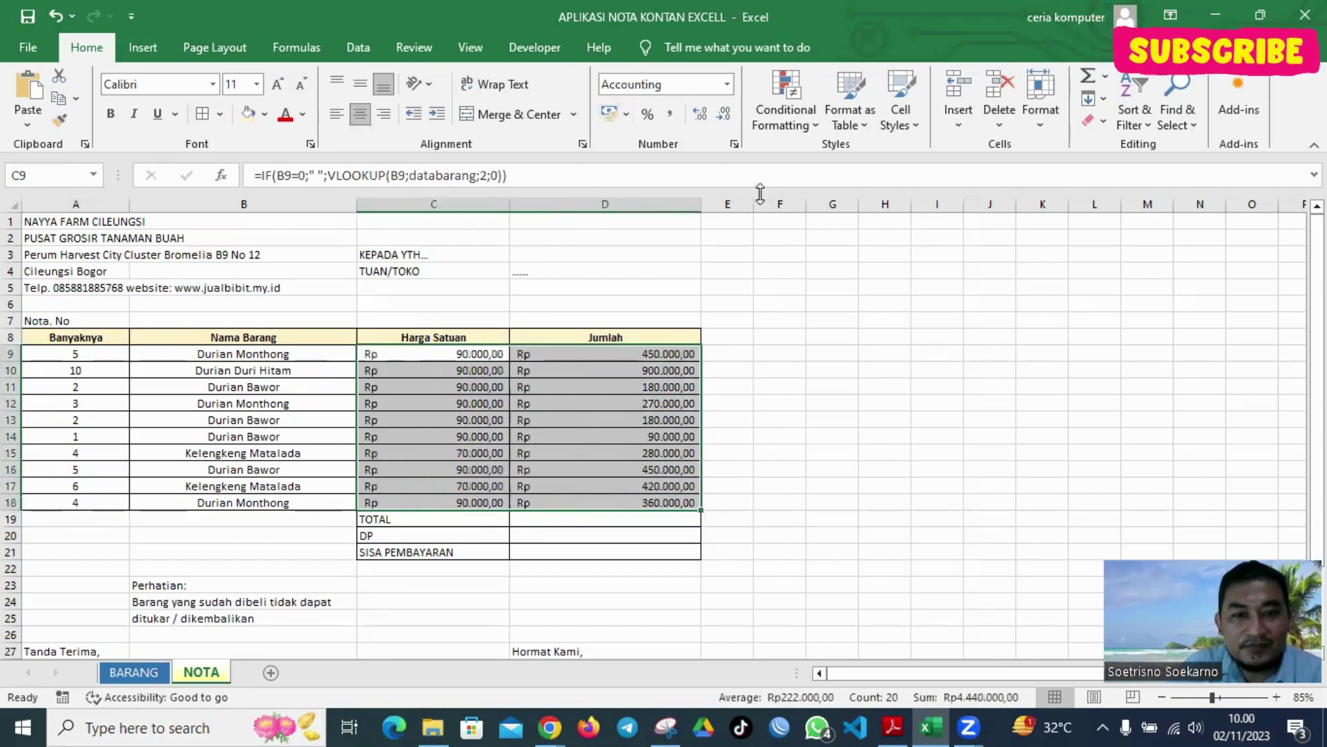
pyautogui.click(939, 294)
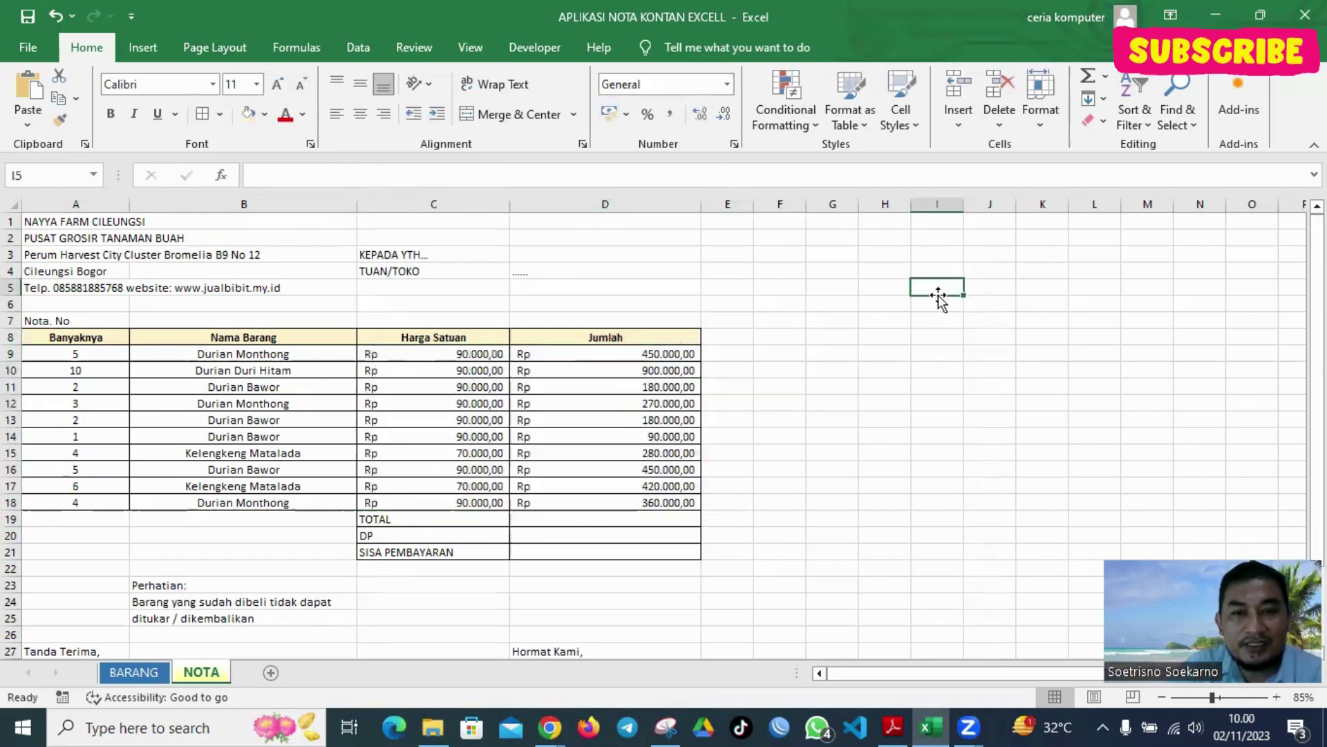
# Total D9:D18 with =SUM in D19 and enter a 1000000 DP in D20
pyautogui.click(648, 518)
pyautogui.write('=sum(')
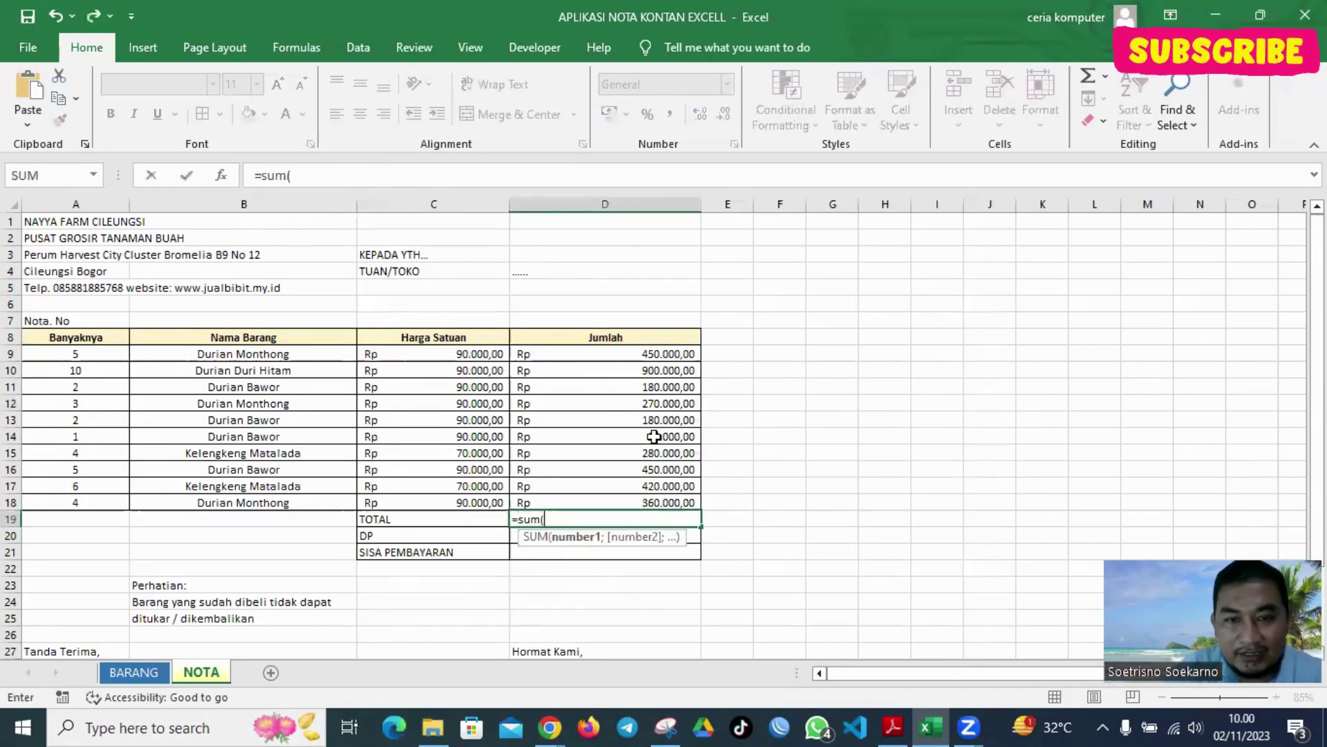
pyautogui.moveTo(626, 355); pyautogui.dragTo(620, 503)
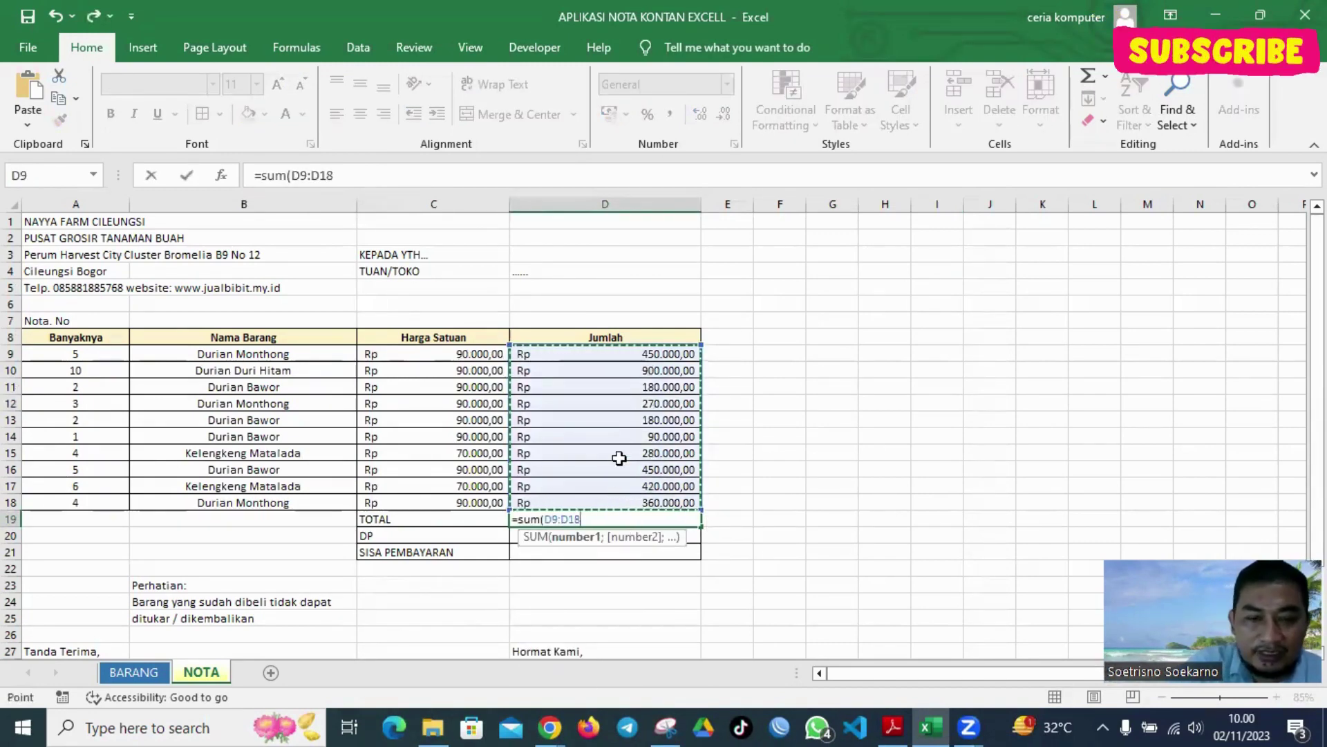
pyautogui.press('Return')
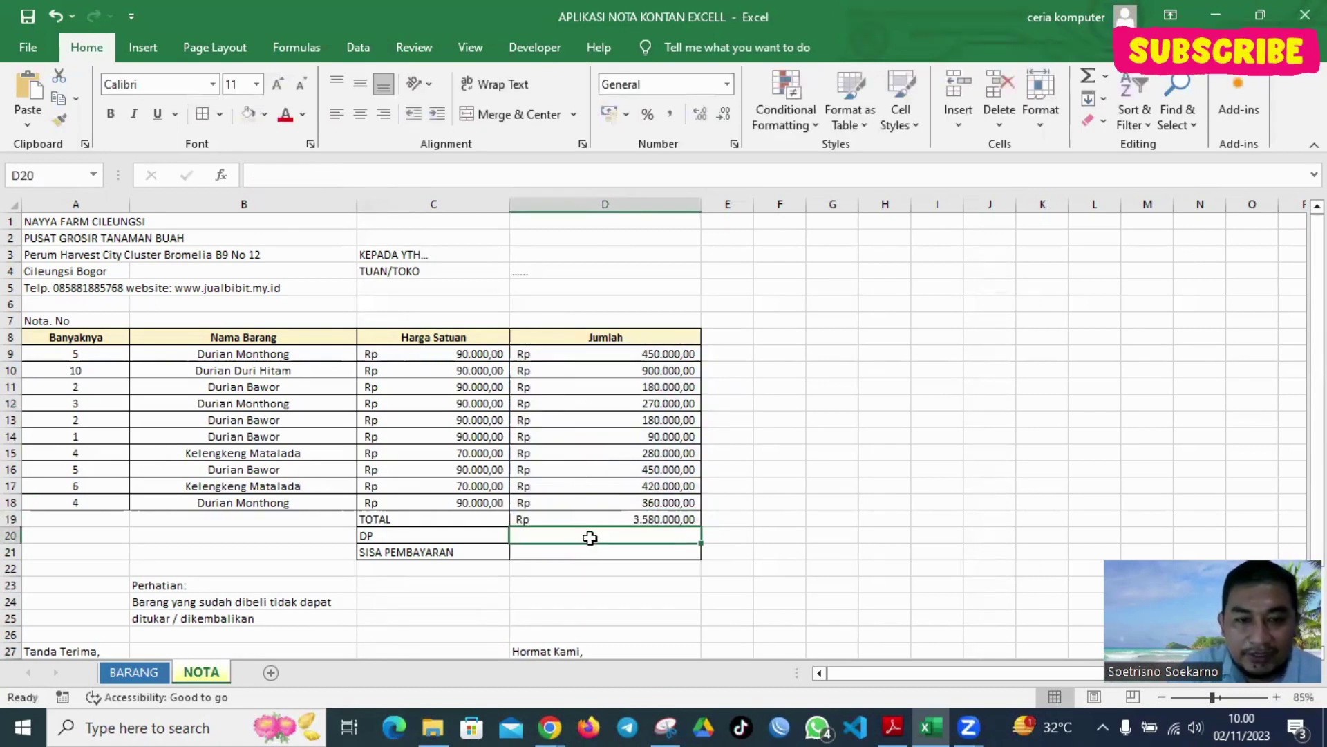
pyautogui.write('10000')
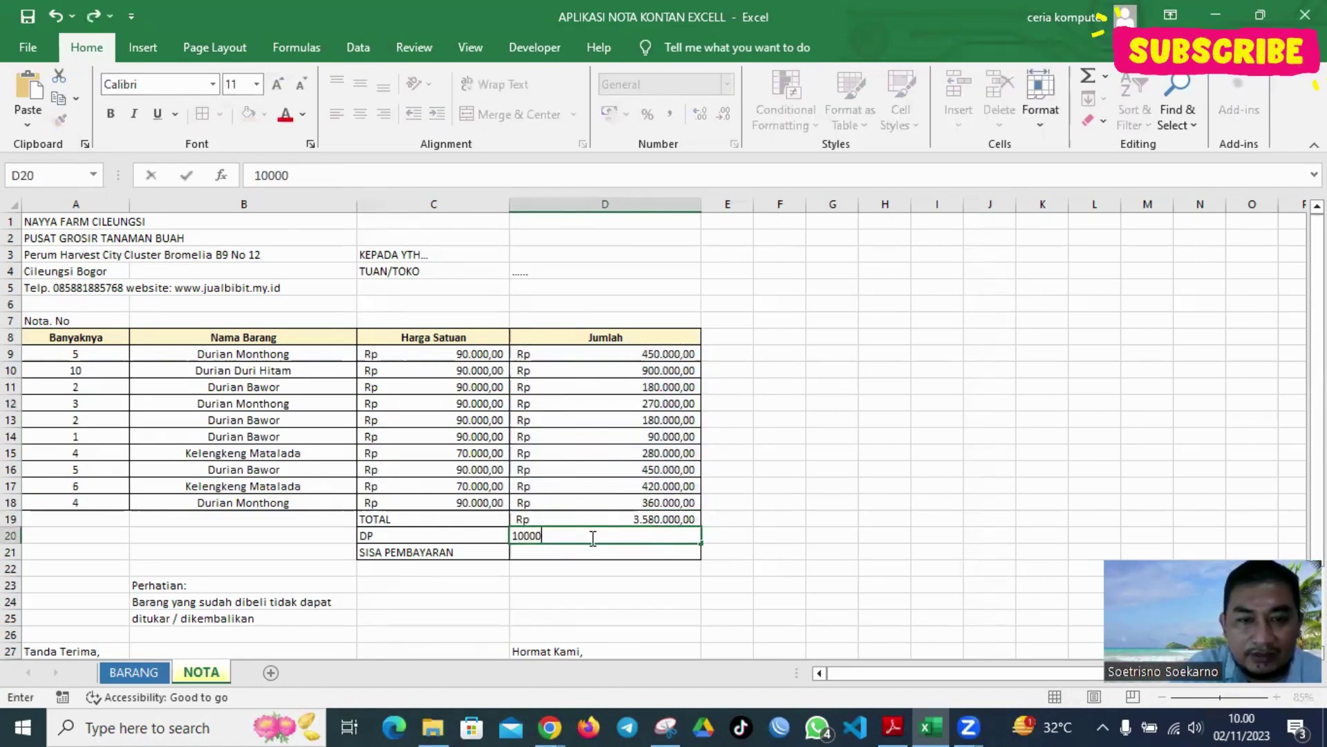
pyautogui.write('00')
pyautogui.press('Return')
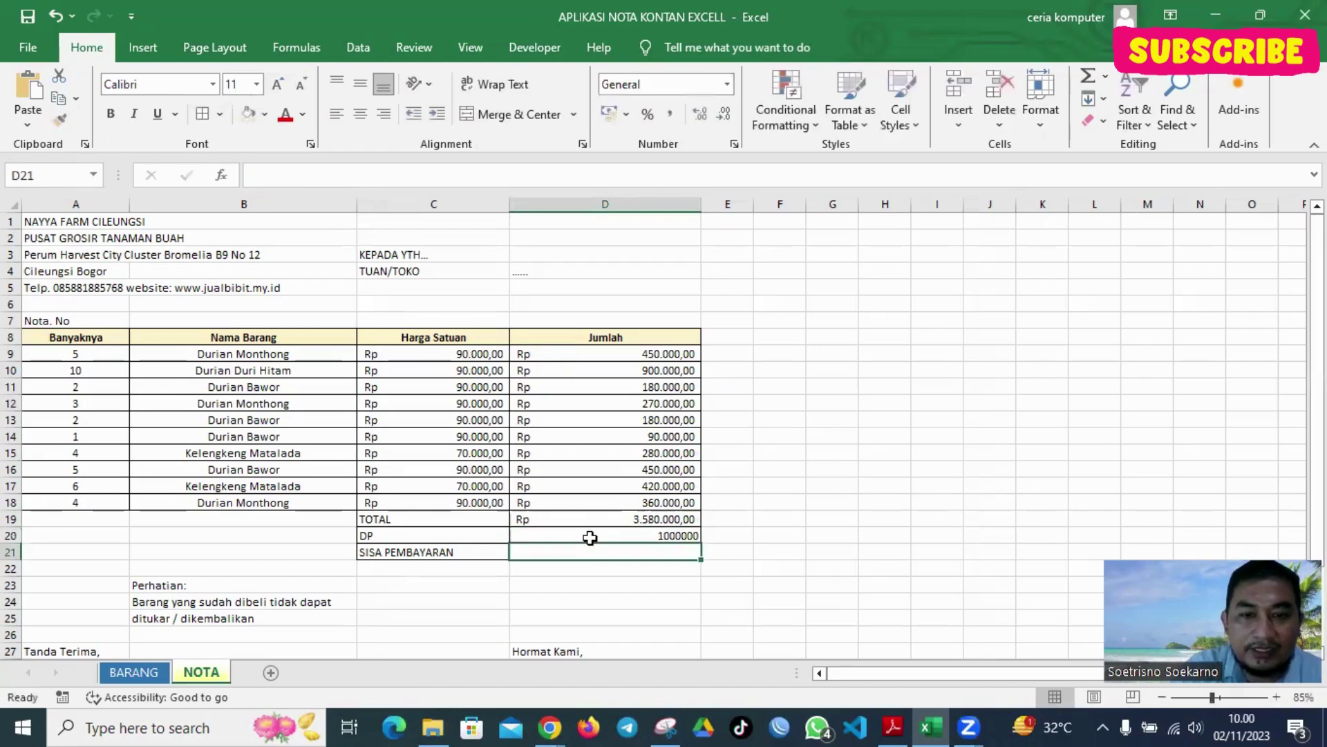
# Set SISA PEMBAYARAN in D21 to =D19-D20 and format the DP as Rp accounting
pyautogui.write('=')
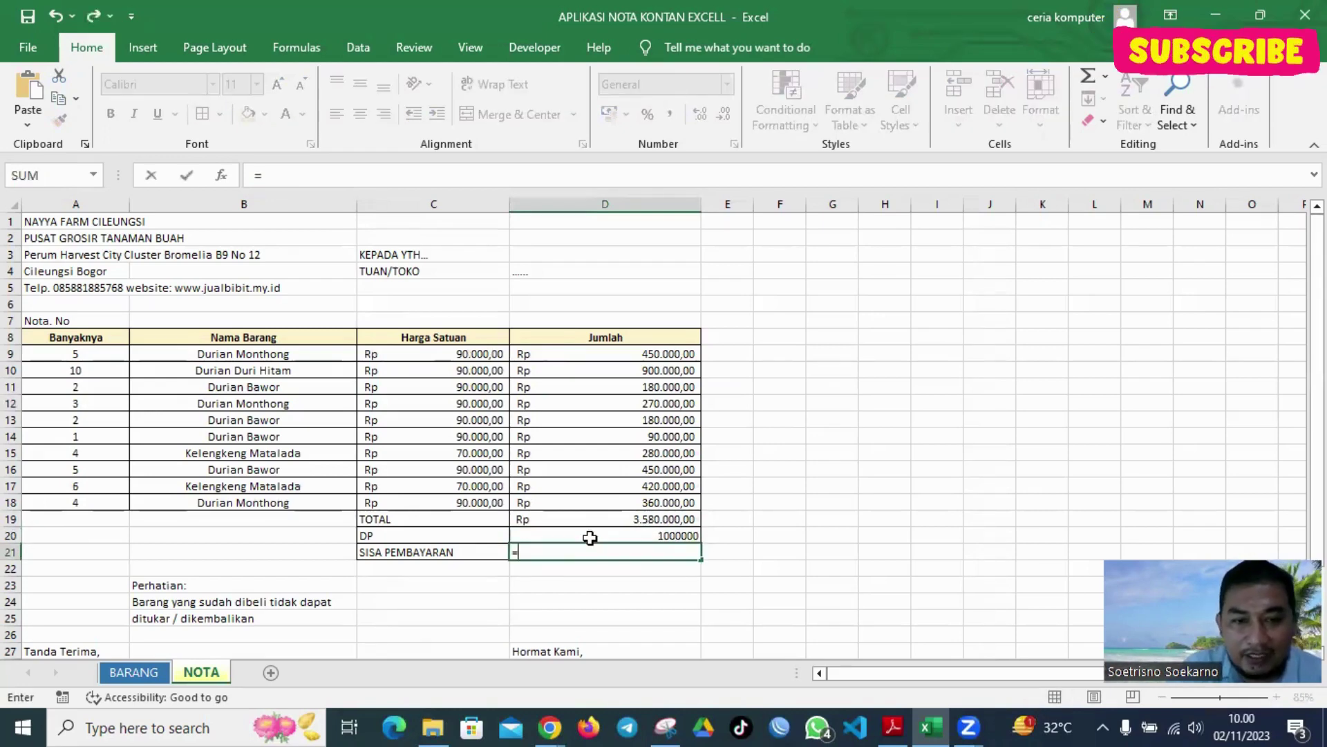
pyautogui.click(613, 519)
pyautogui.write('-')
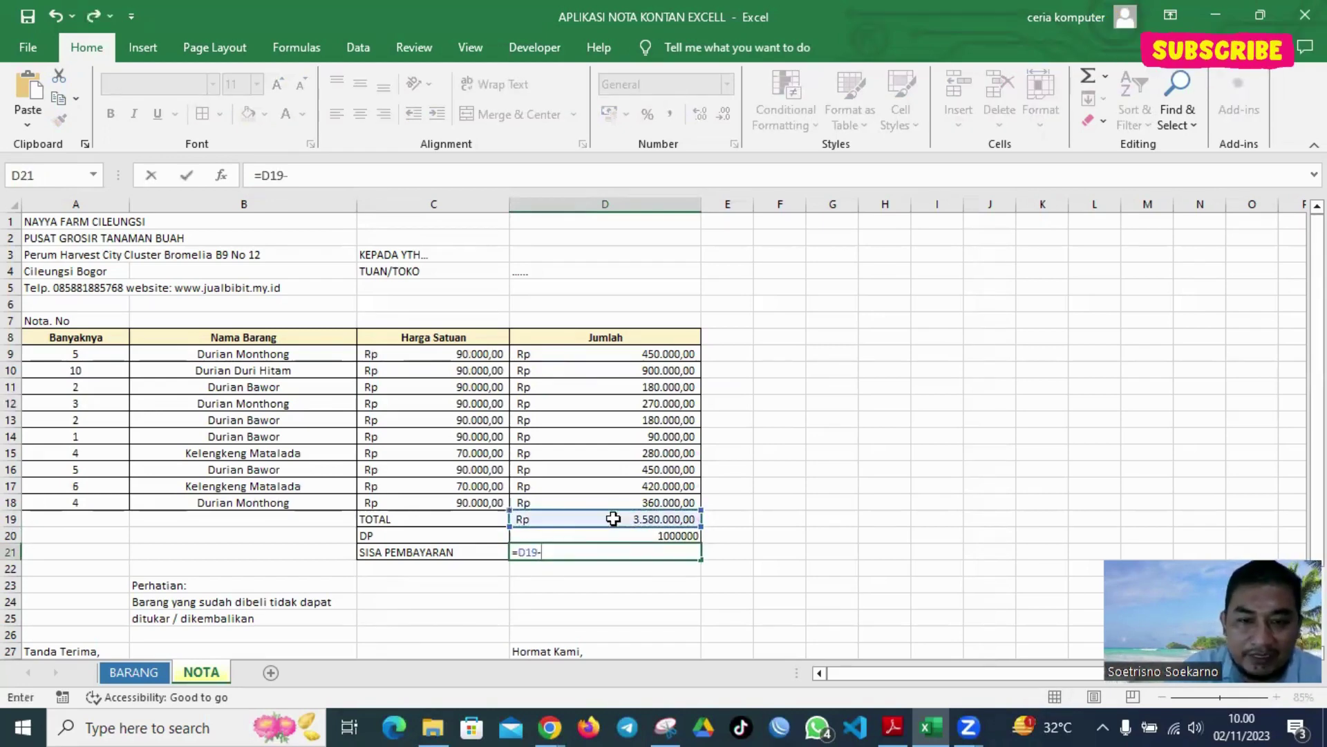
pyautogui.click(652, 536)
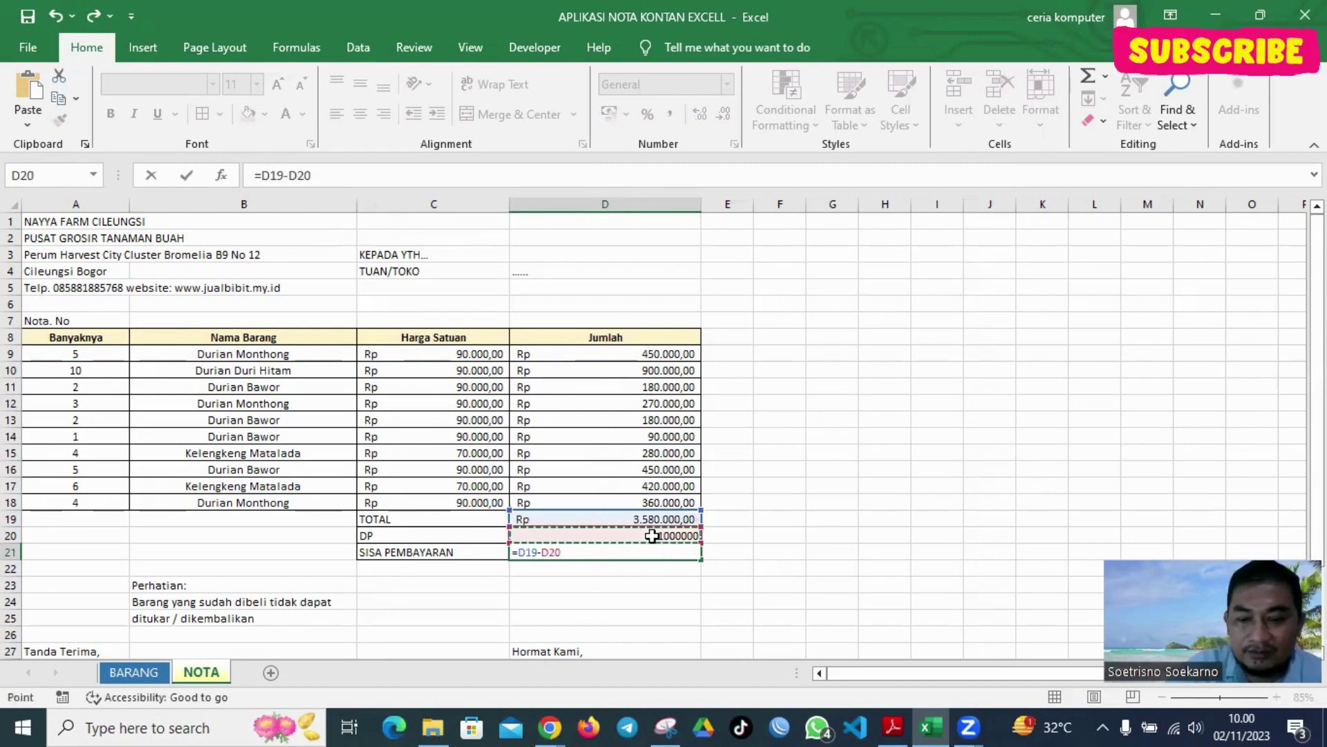
pyautogui.press('Return')
pyautogui.click(652, 536)
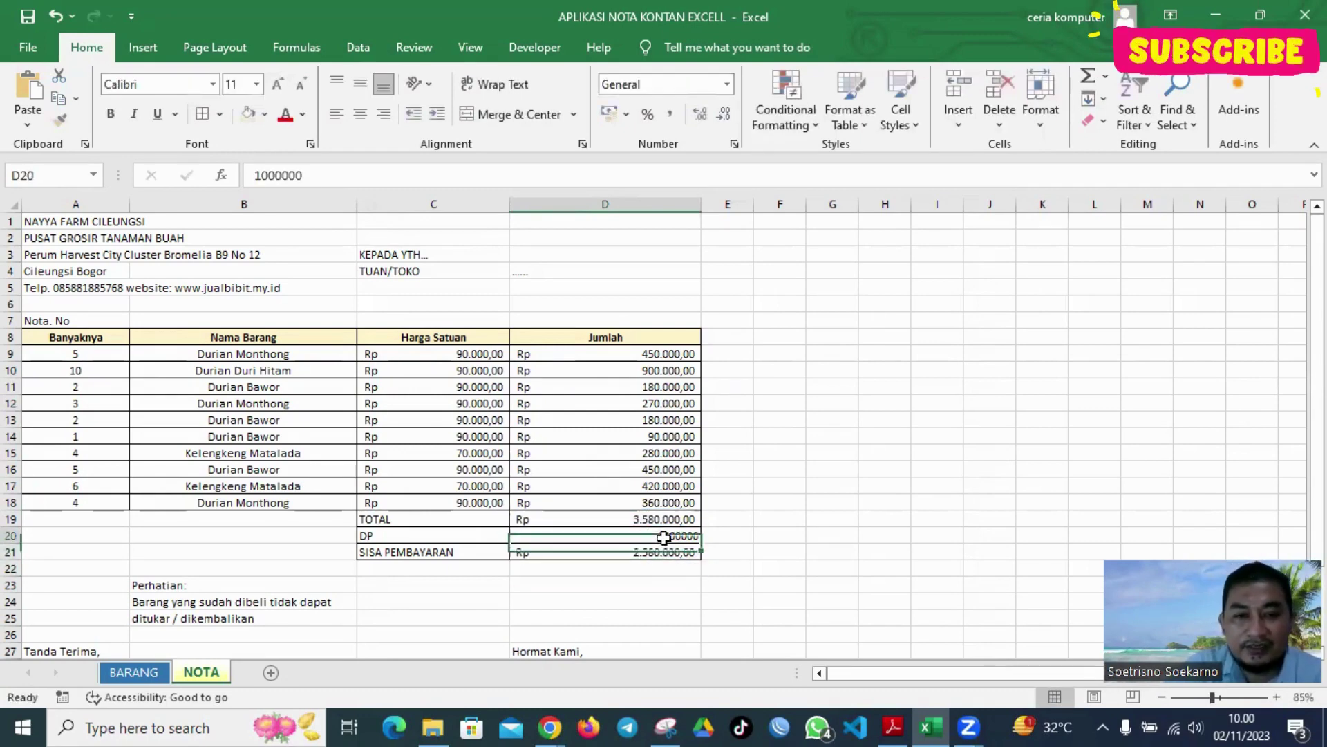
pyautogui.click(608, 111)
pyautogui.click(935, 337)
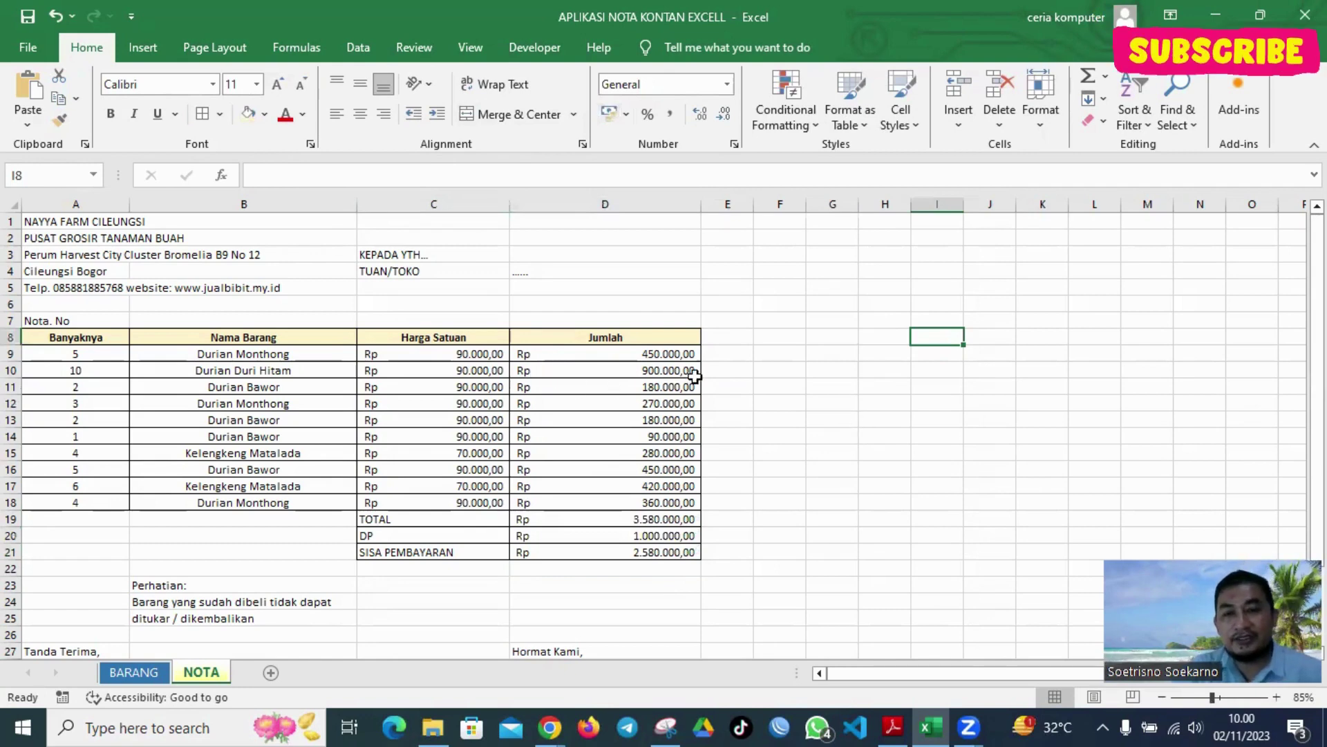
# Look over the BARANG sheet and scroll through the NOTA invoice
pyautogui.click(212, 354)
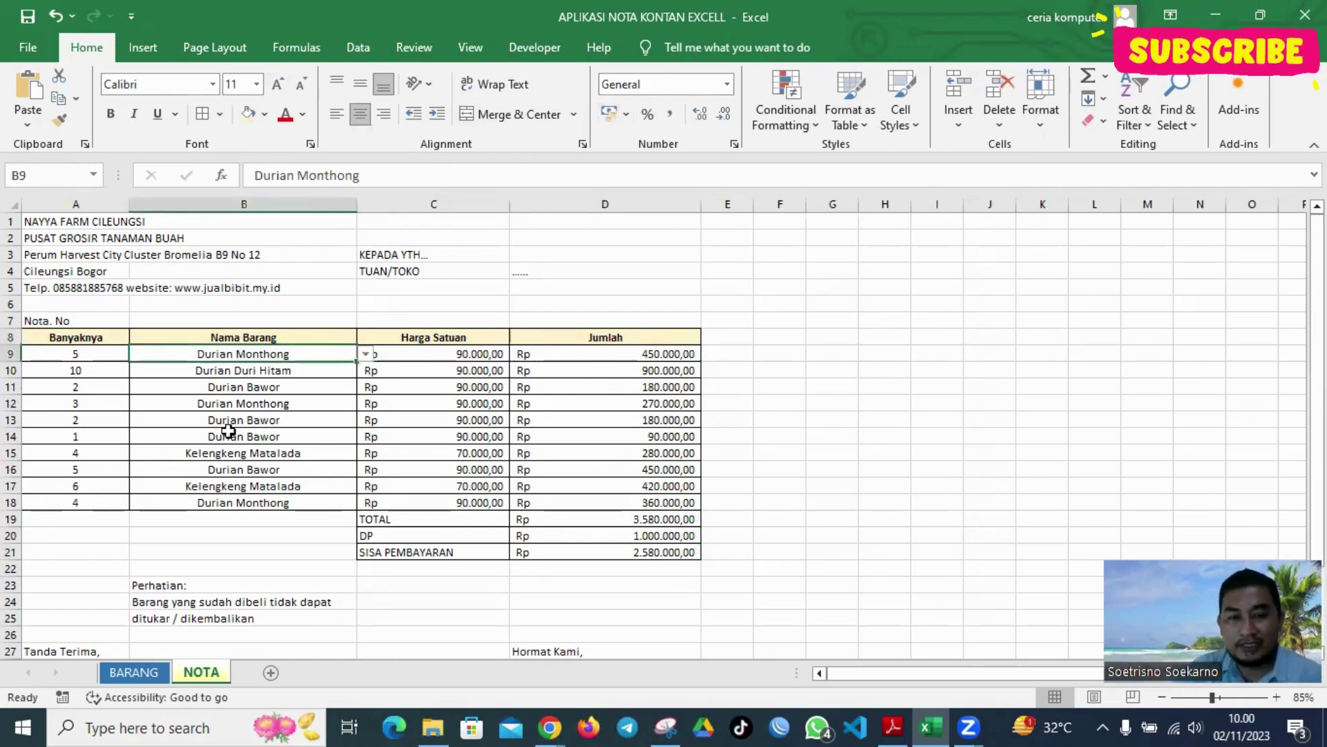
pyautogui.click(134, 672)
pyautogui.click(201, 672)
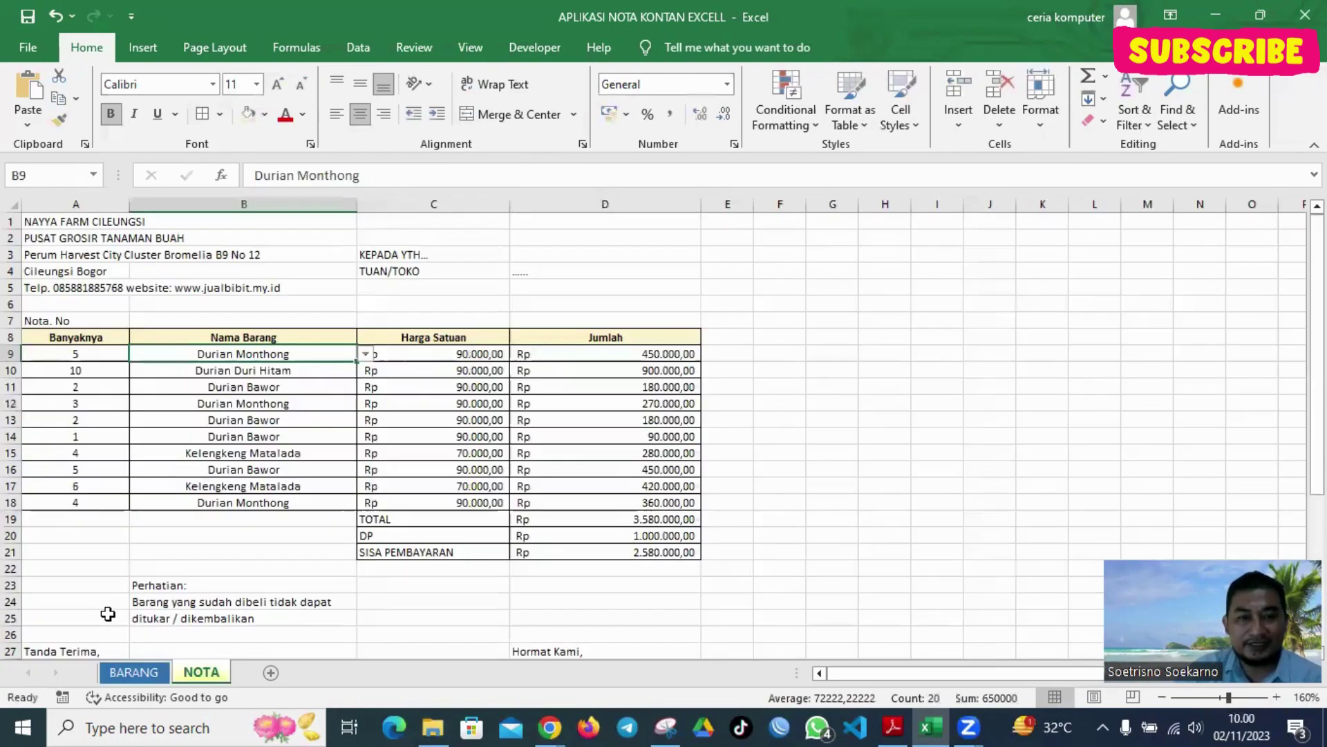
pyautogui.scroll(-2, 568, 431)
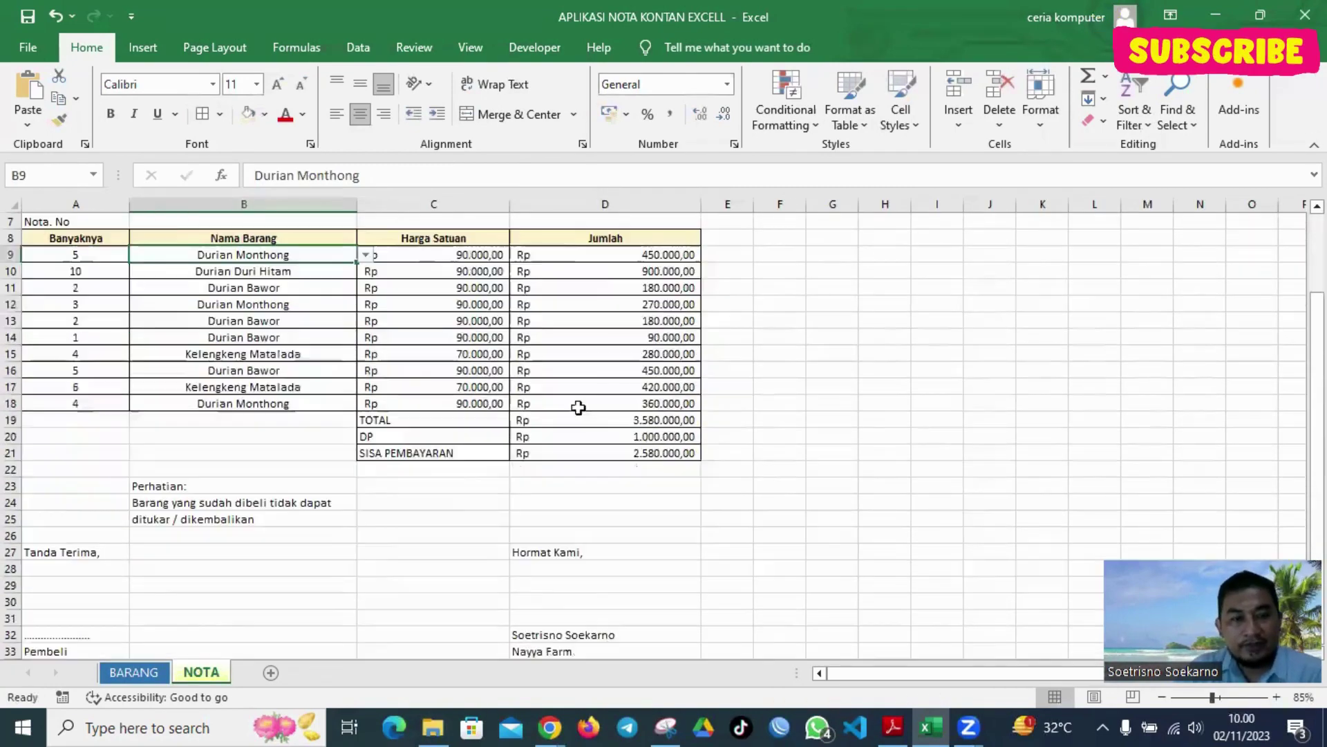
pyautogui.scroll(-3, 430, 371)
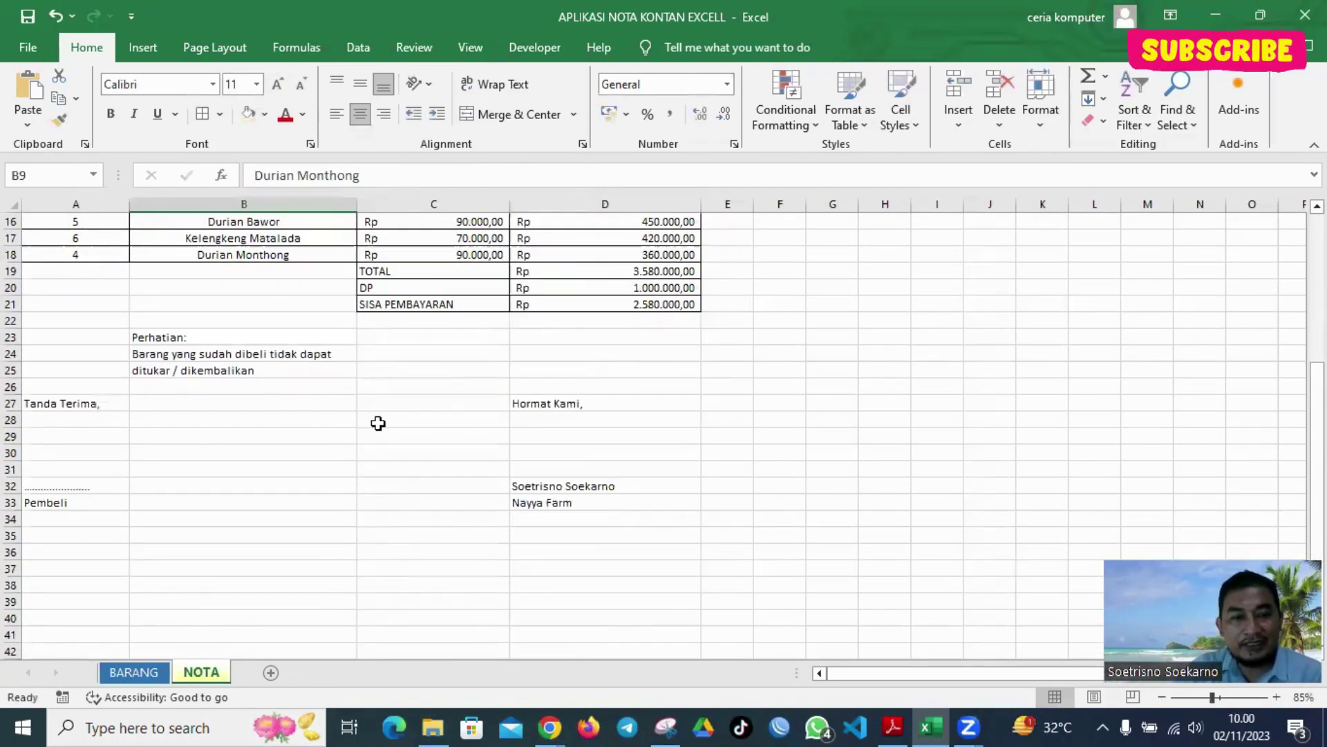
pyautogui.scroll(5, 376, 421)
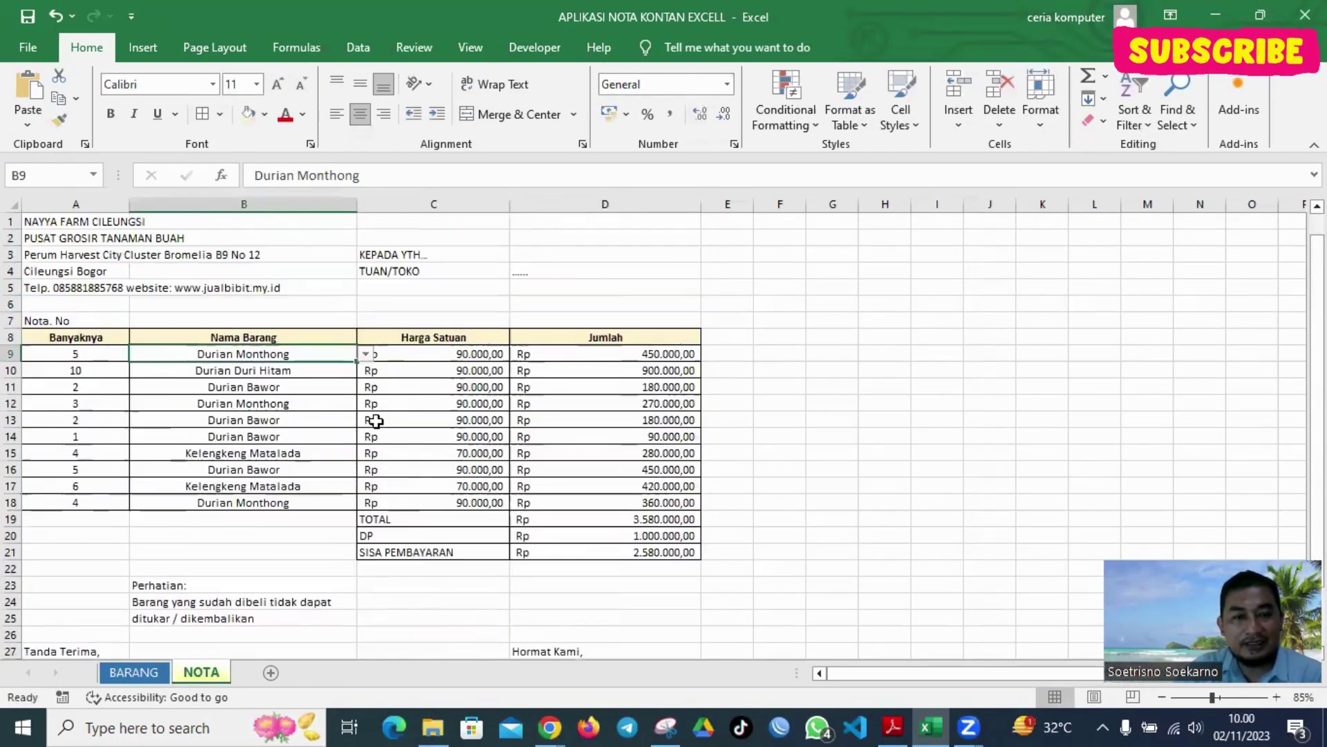
# In Page Break Preview, set A4 paper, extend the page to column D, and preview printing
pyautogui.click(1134, 697)
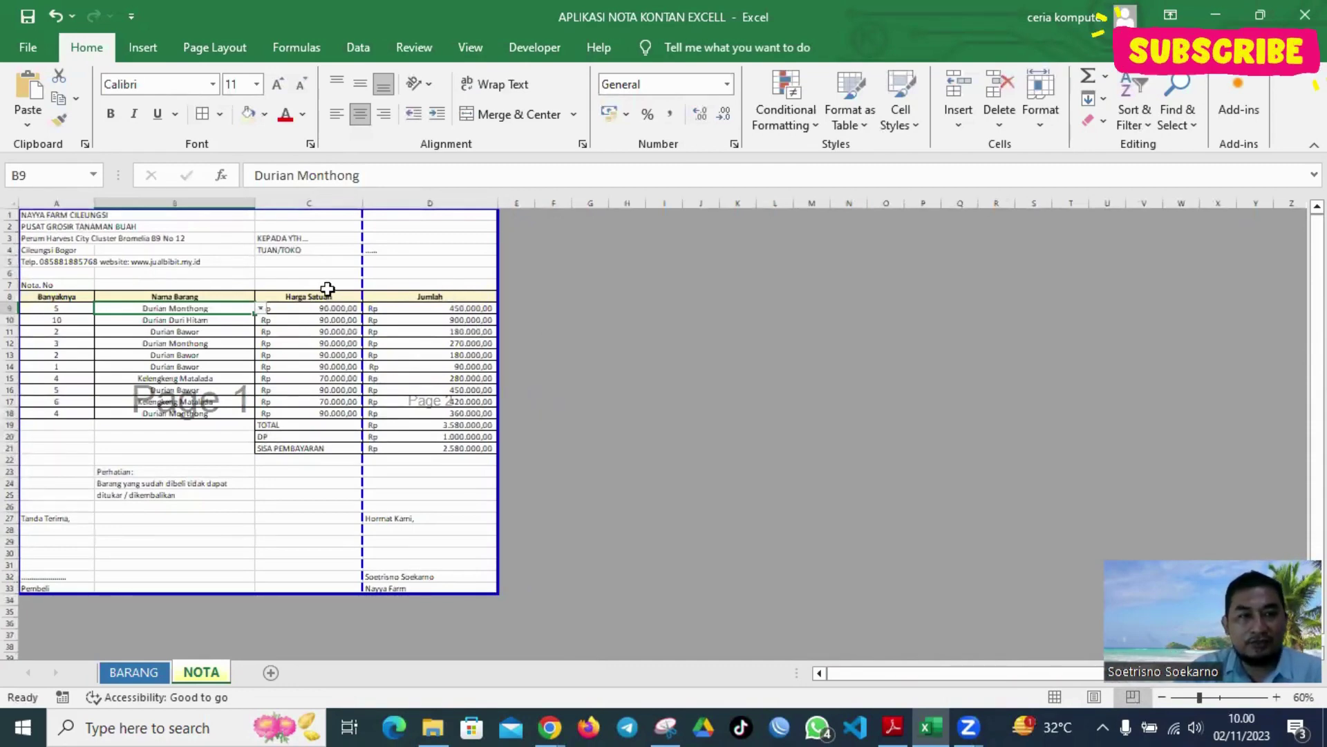
pyautogui.click(228, 47)
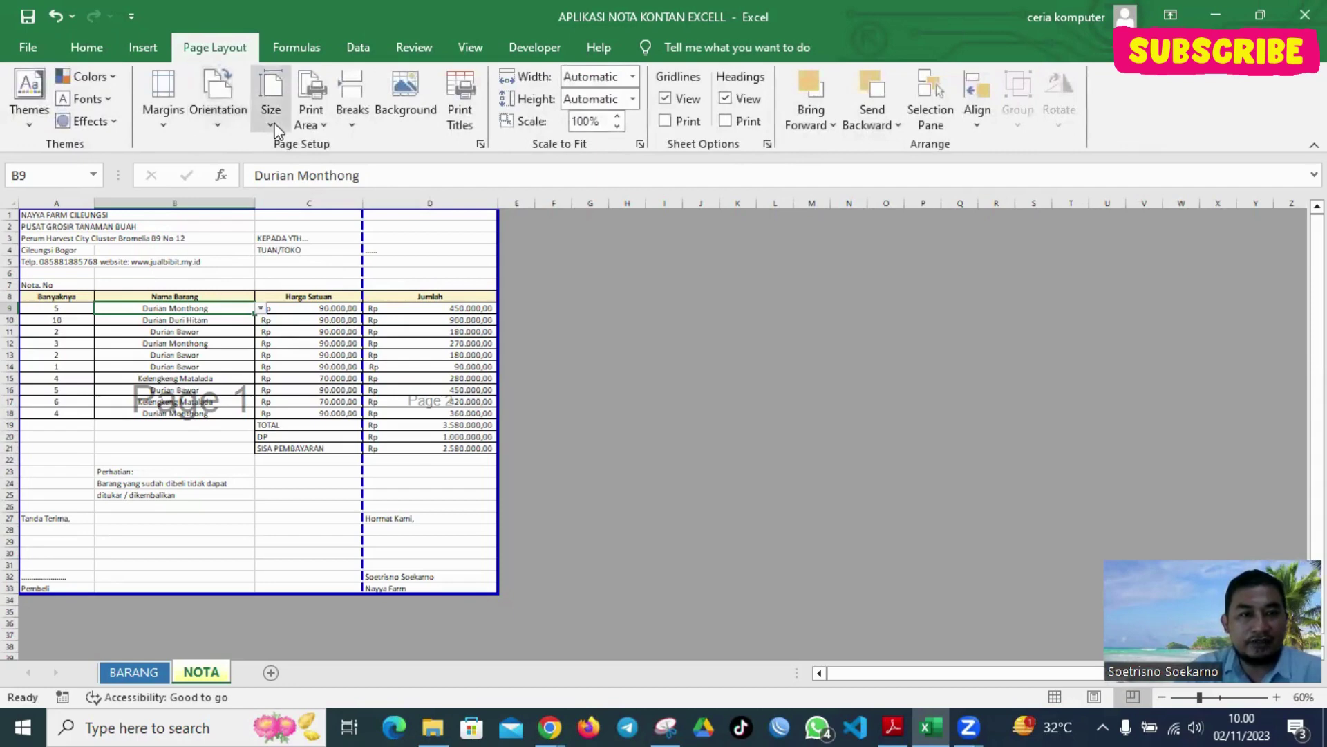
pyautogui.click(274, 123)
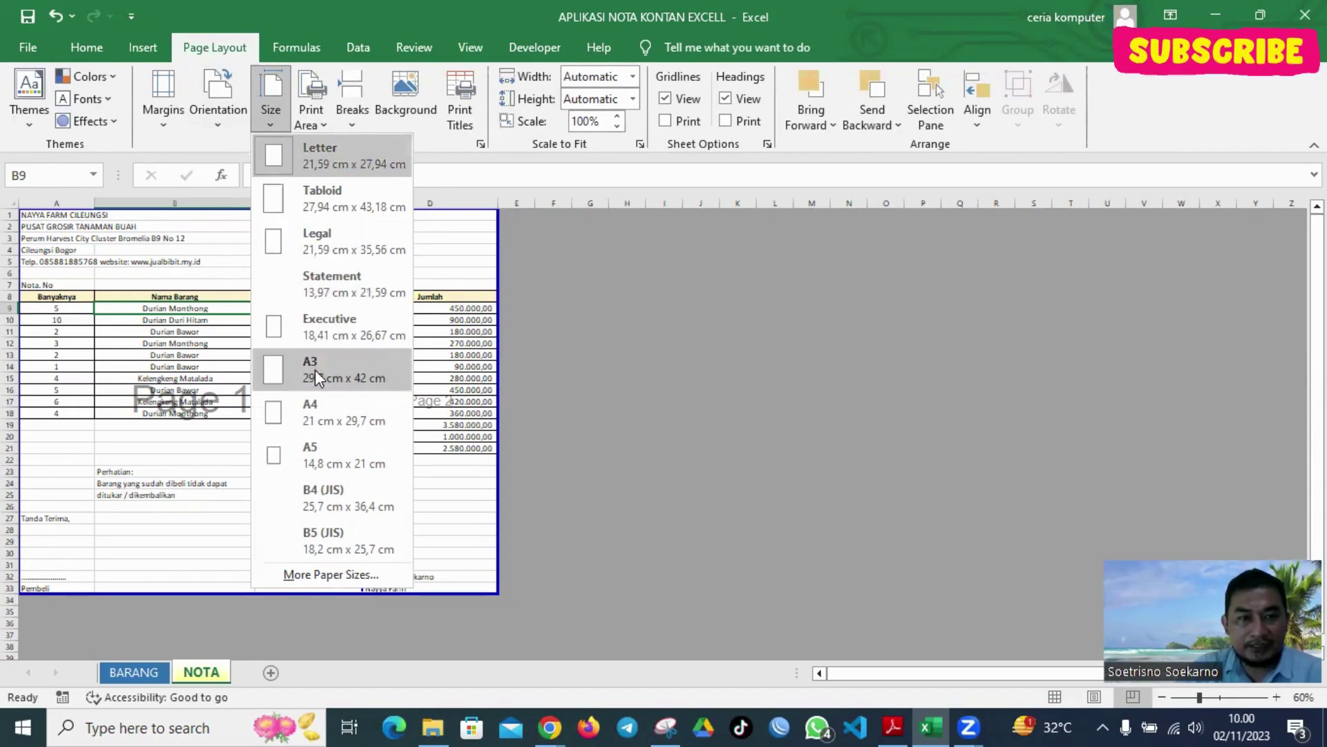
pyautogui.click(318, 402)
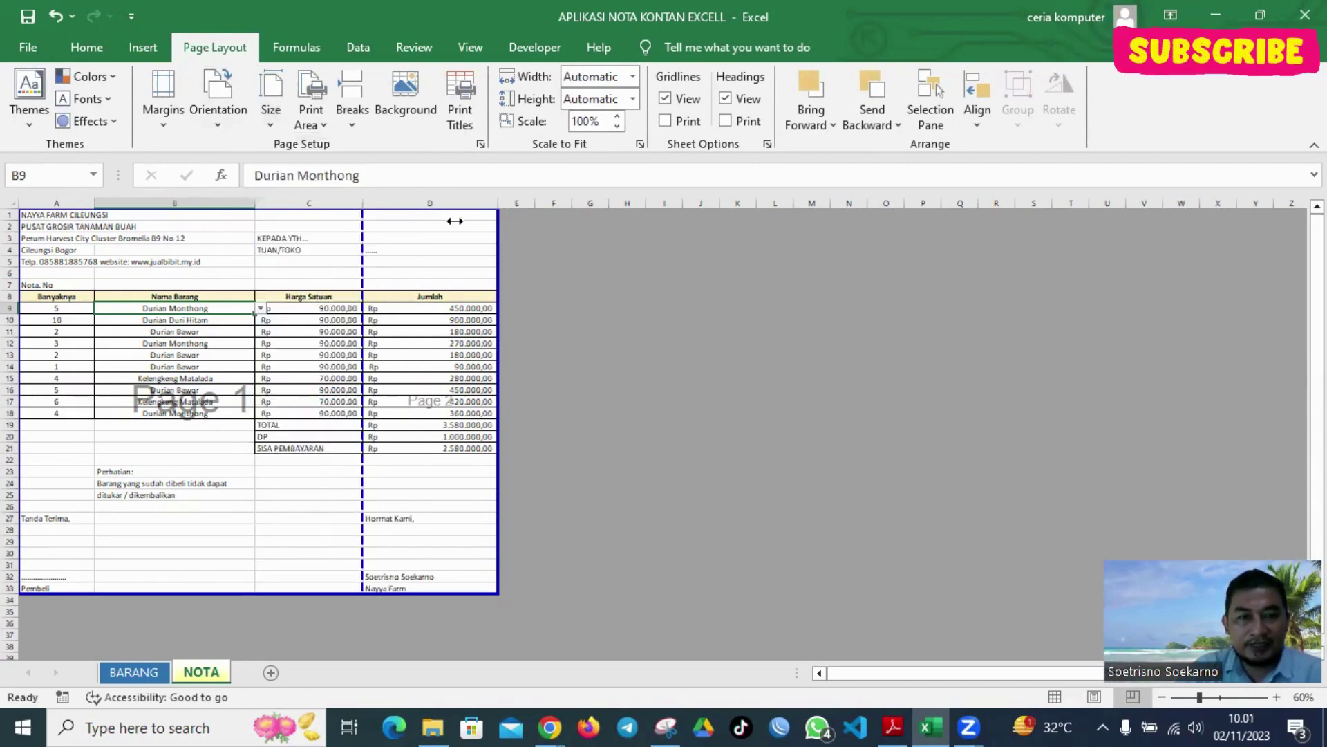
pyautogui.moveTo(484, 221); pyautogui.dragTo(534, 237)
pyautogui.click(214, 115)
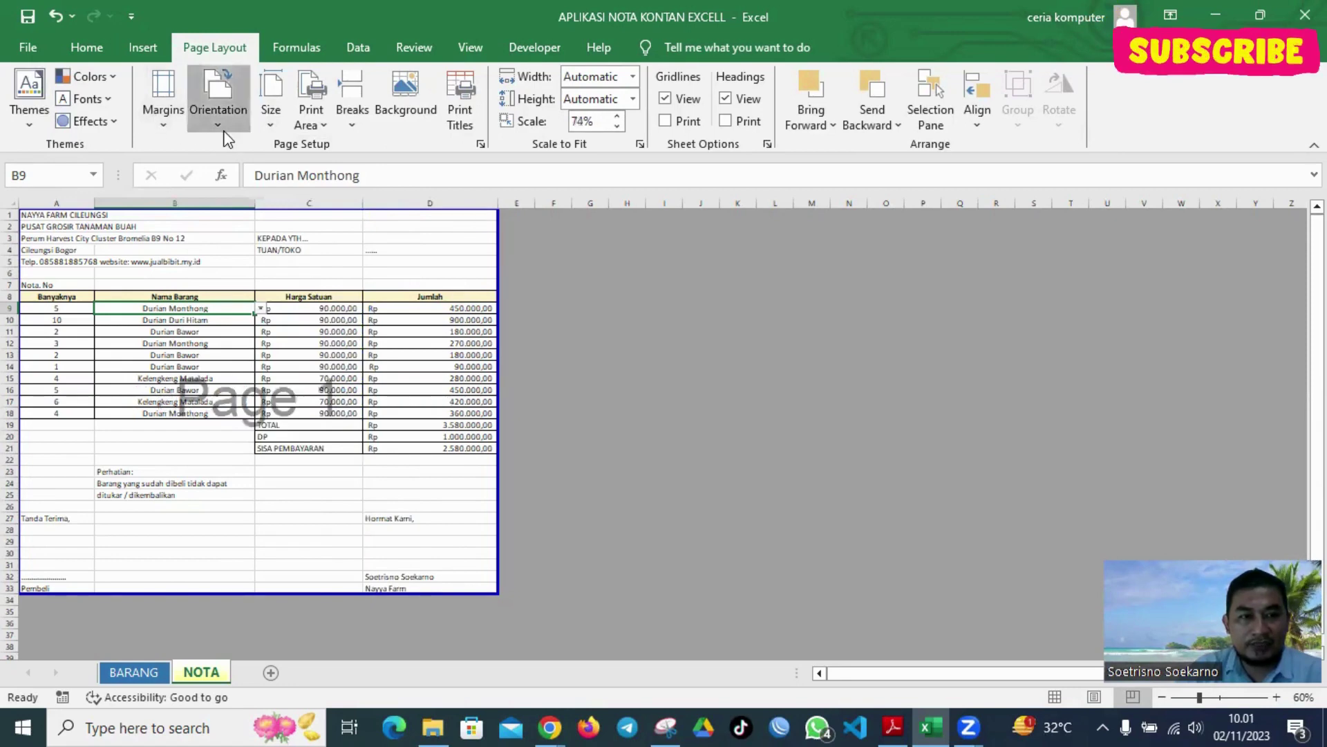
pyautogui.press('Escape')
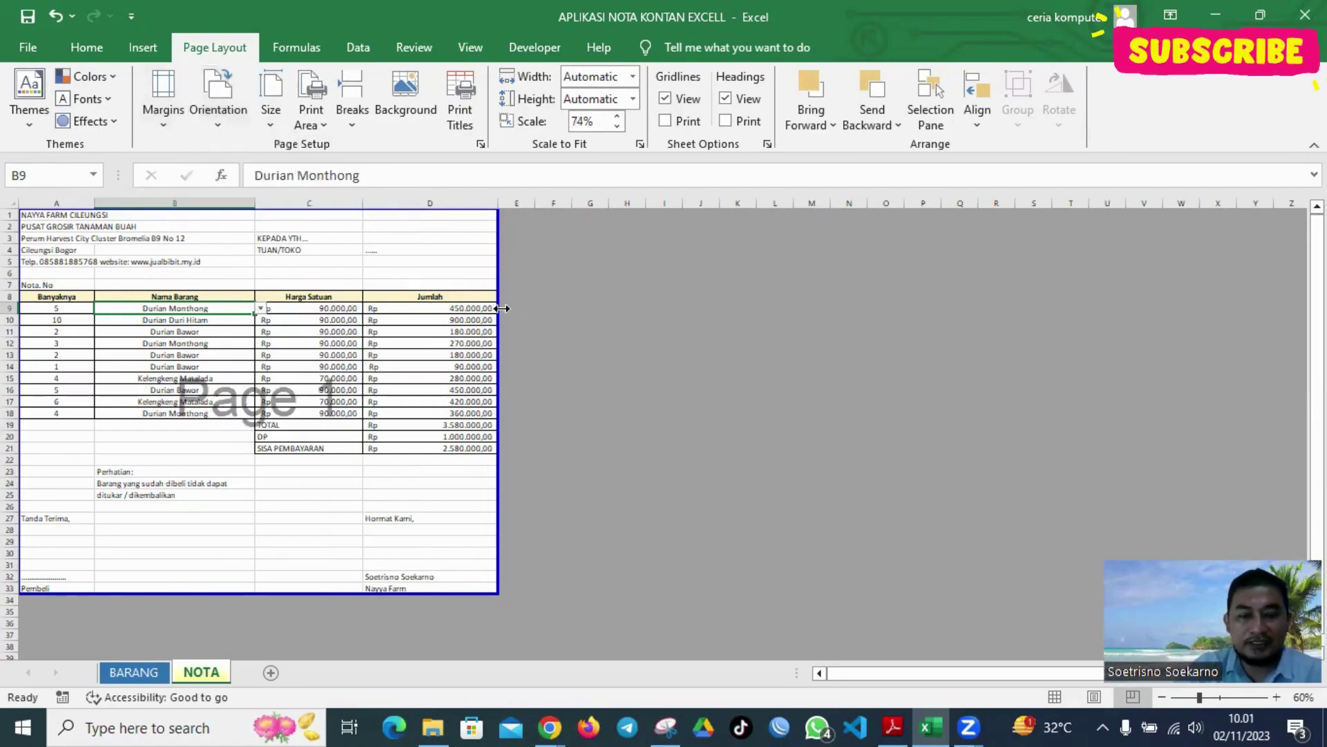
pyautogui.hotkey('ctrl', 'p')
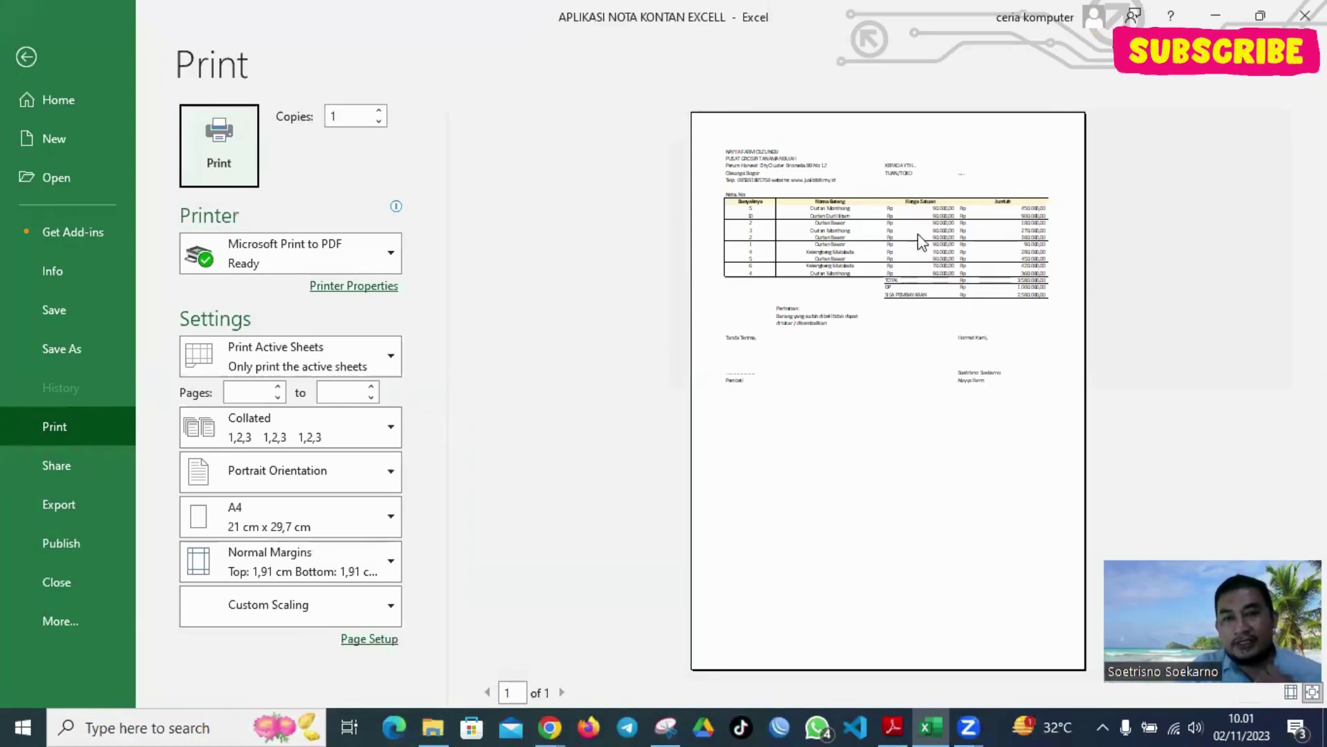
# Recheck the invoice's one-page A4 portrait print preview, then return to the NOTA worksheet
pyautogui.click(26, 57)
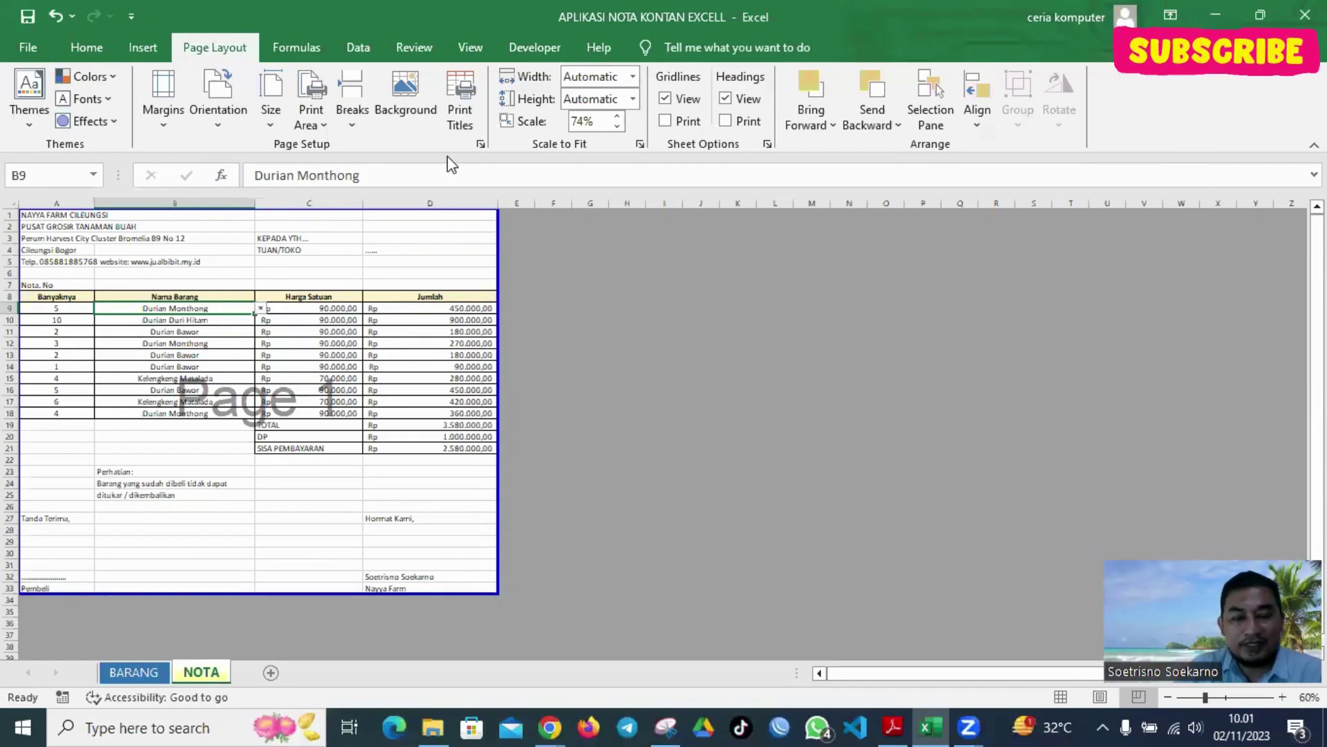
pyautogui.hotkey('ctrl', 'p')
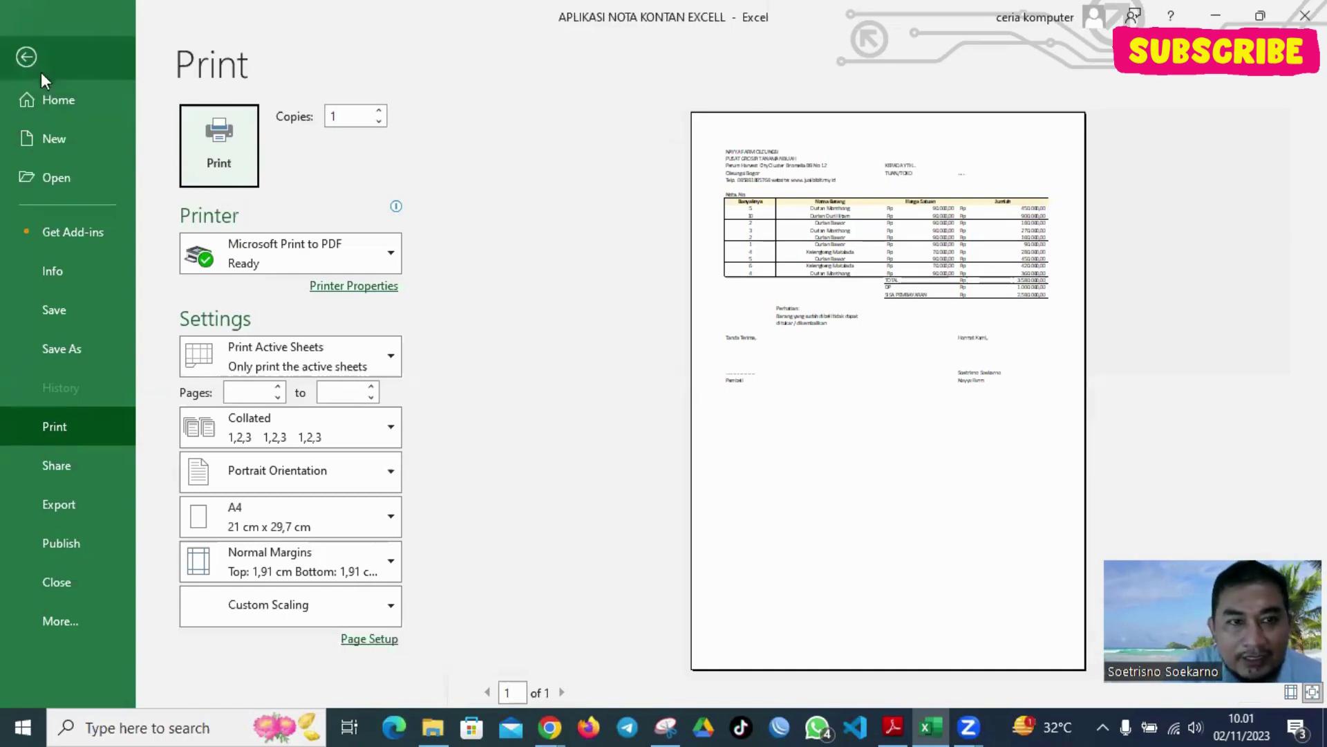
pyautogui.click(41, 46)
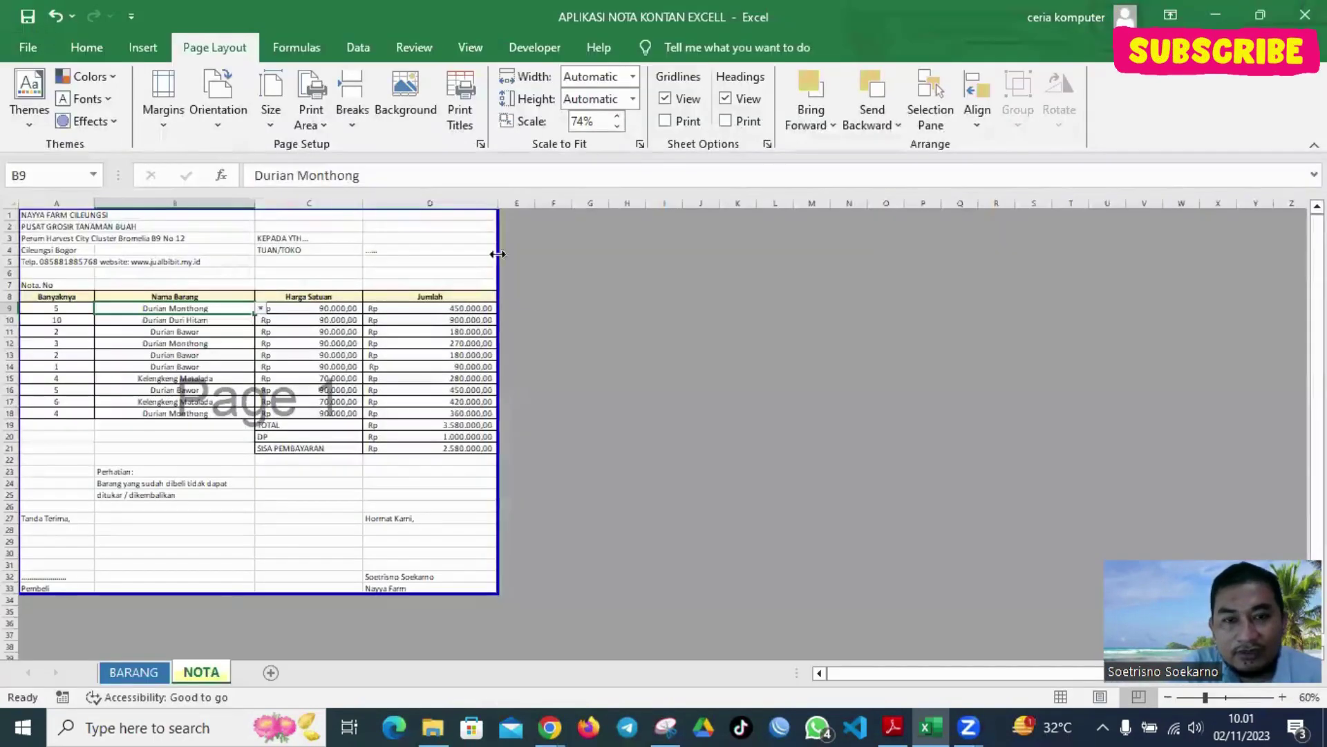